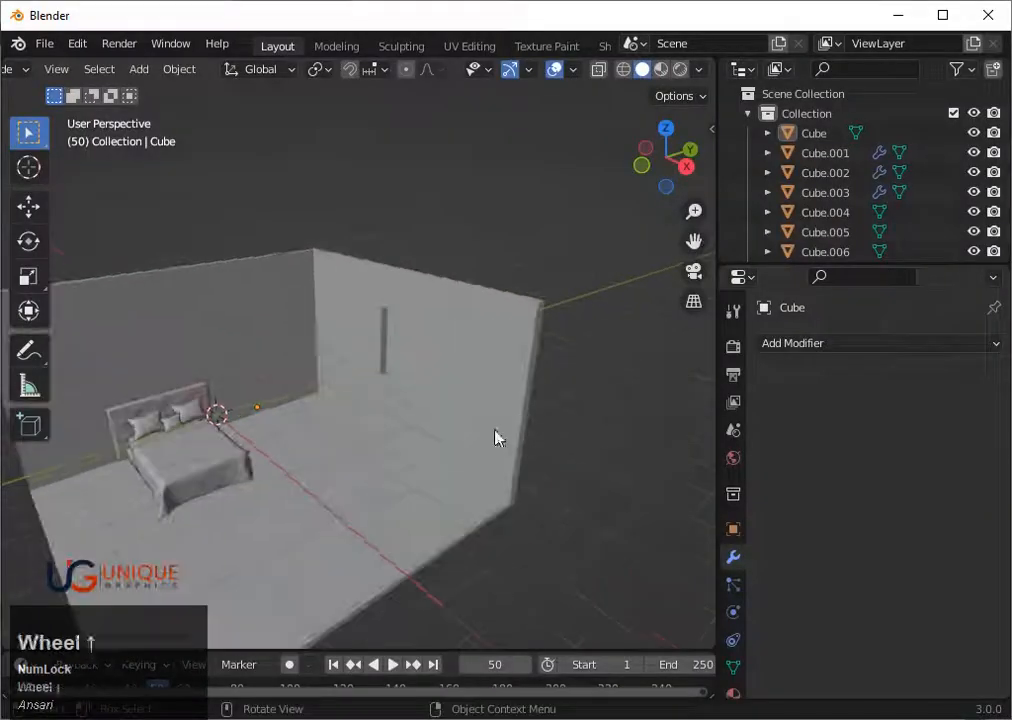
Add a cube to the bedroom scene and flatten it along the Z axis into a thick slab
middle_click_drag(495, 436, 547, 406)
scroll(391, 384, "up", 4)
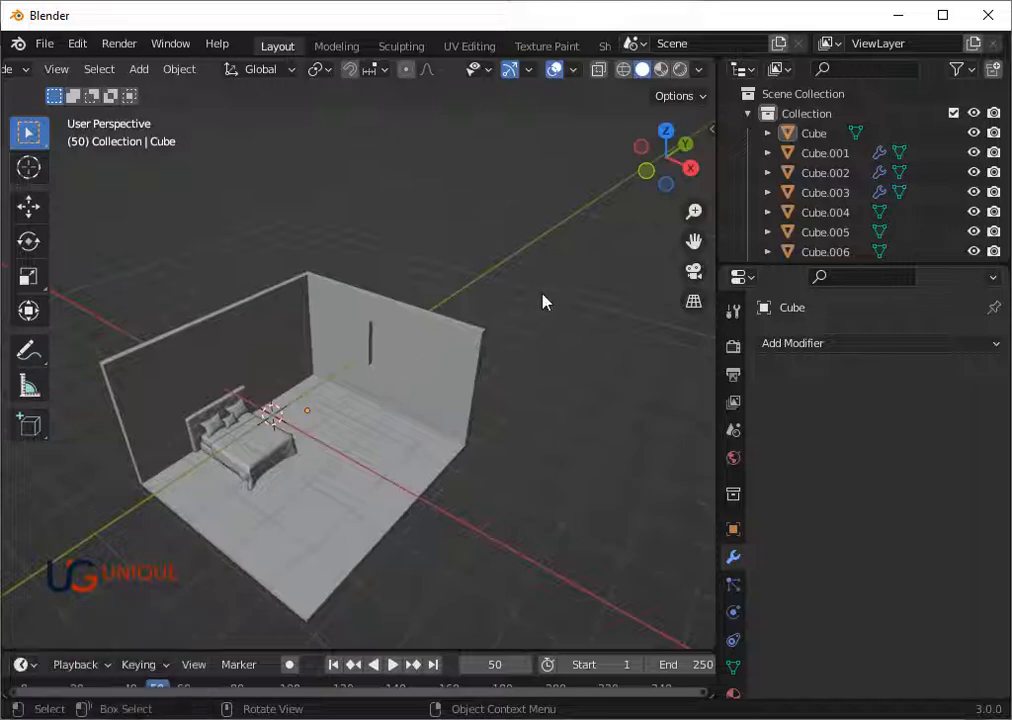
scroll(547, 295, "down", 3)
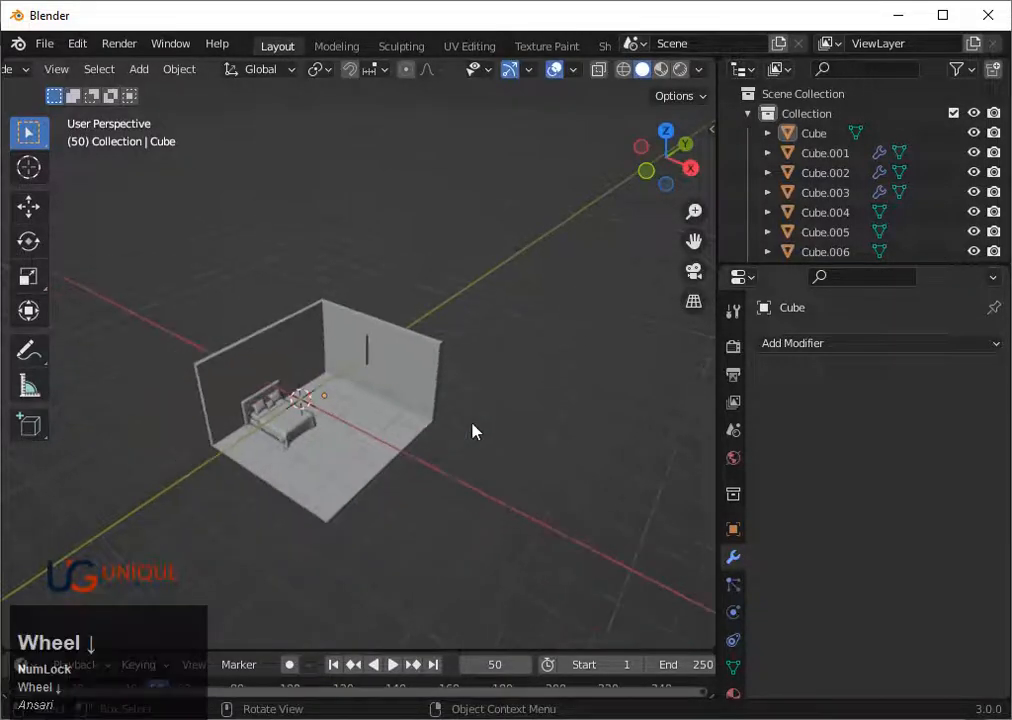
middle_click_drag(474, 429, 457, 409)
key("shift+a")
mouse_move(300, 313)
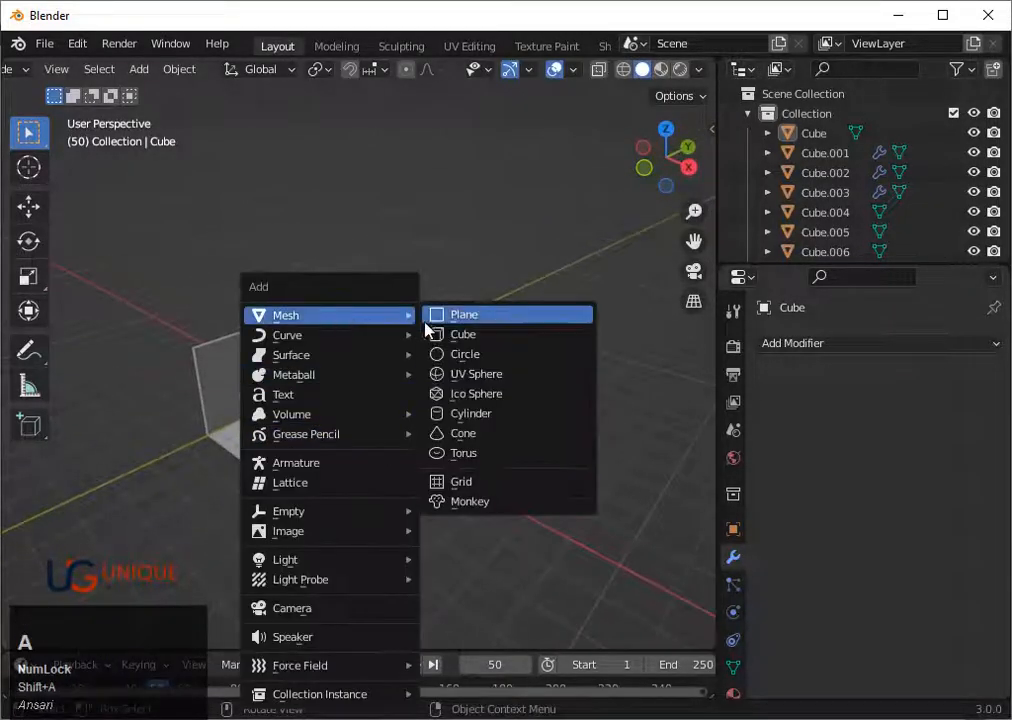
left_click(438, 336)
key("s")
key("z")
left_click(334, 388)
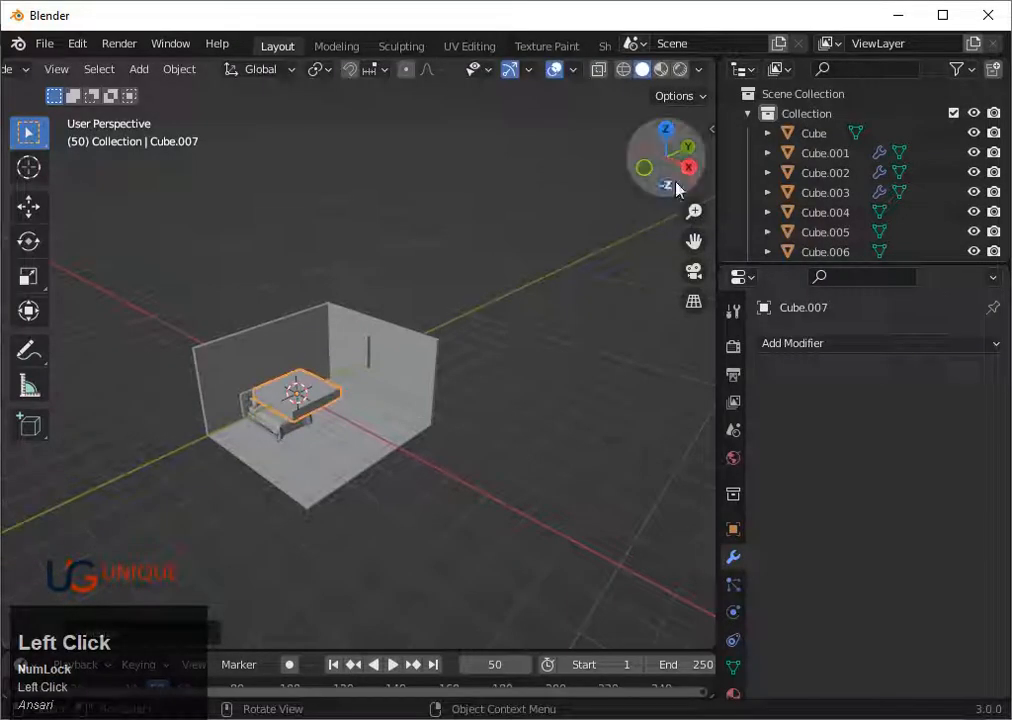
Move the flattened cube along the Y axis, off the bed and toward its near side
key("g")
key("x")
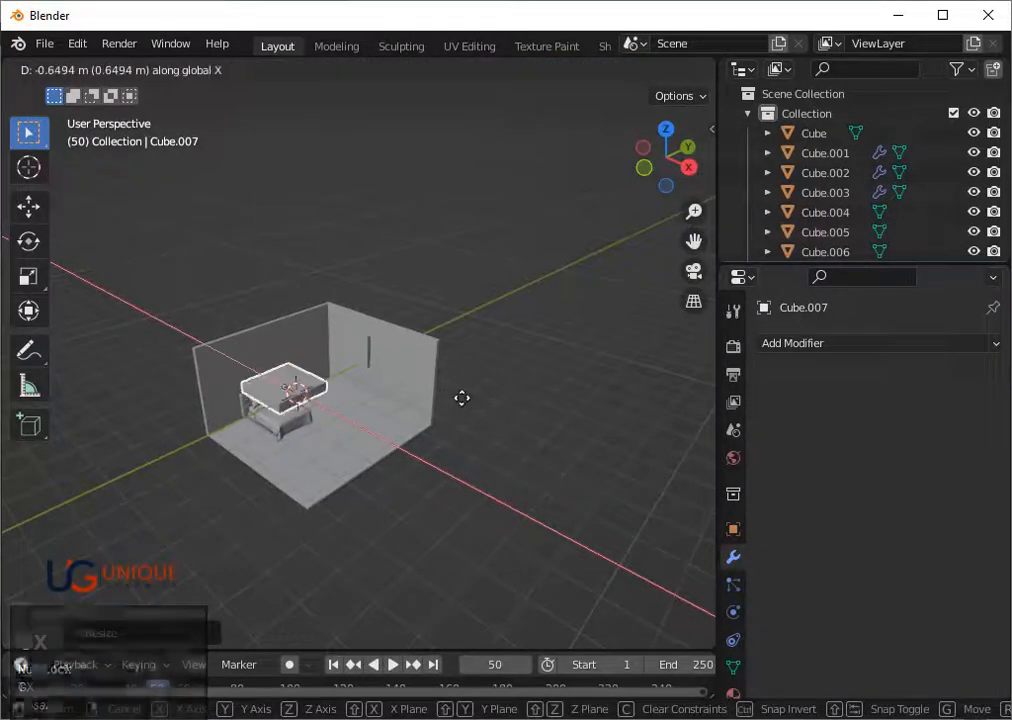
key("y")
left_click(461, 397)
From the top view, narrow the flattened cube along the X axis
left_click(665, 129)
scroll(474, 418, "up", 3)
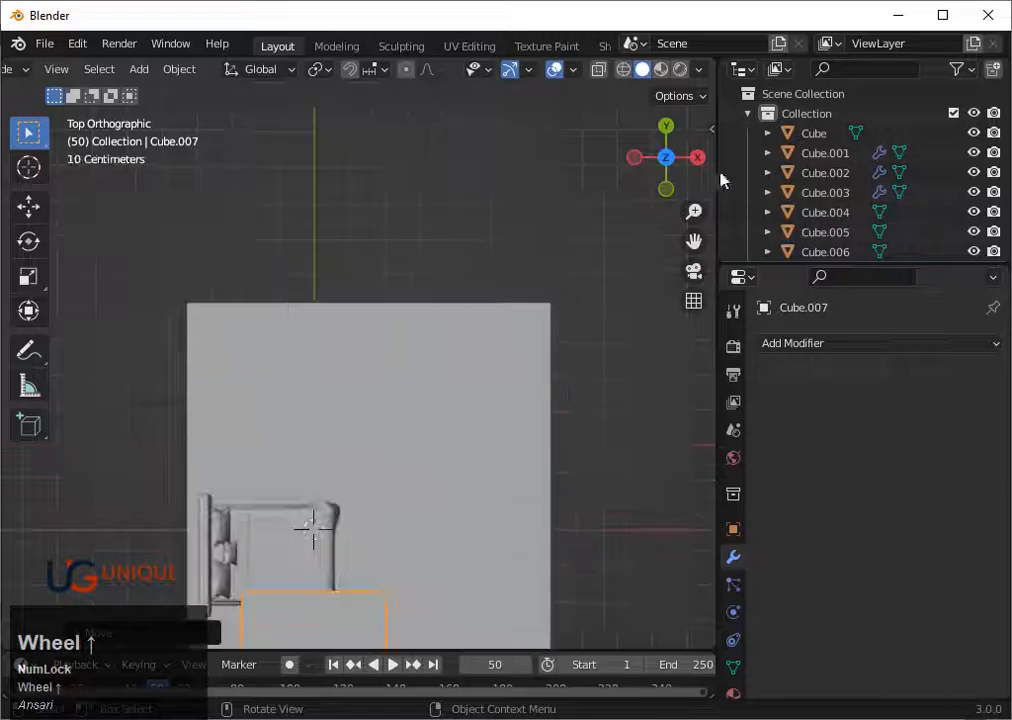
scroll(565, 372, "down", 2)
key("s")
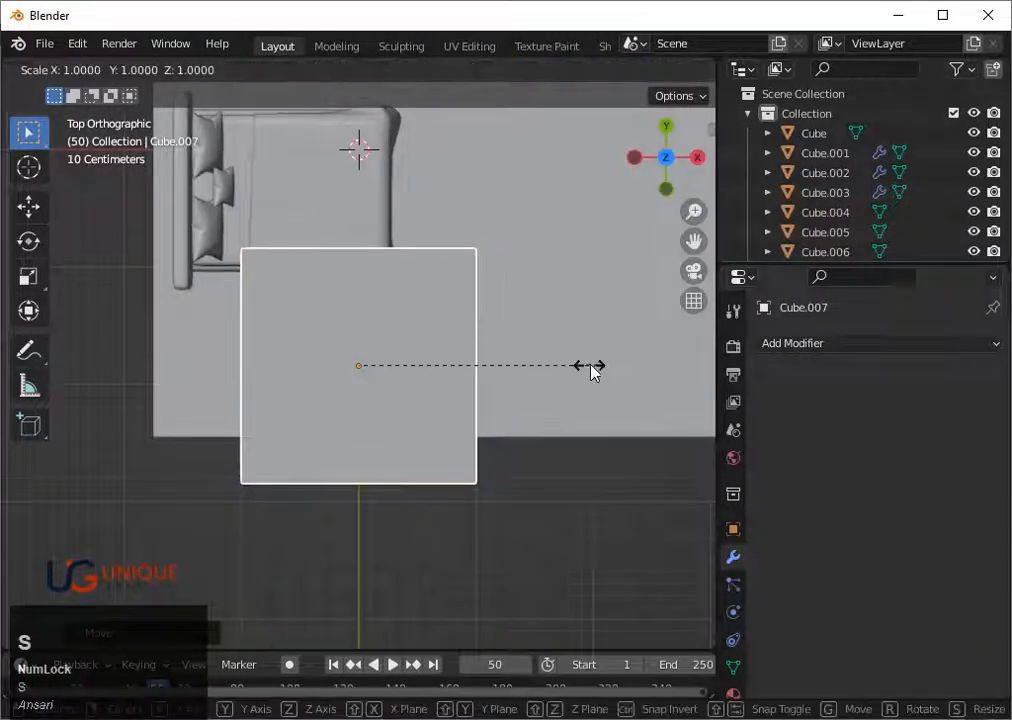
key("x")
left_click(522, 358)
Move the slab beside the head of the bed and adjust its position along X
key("g")
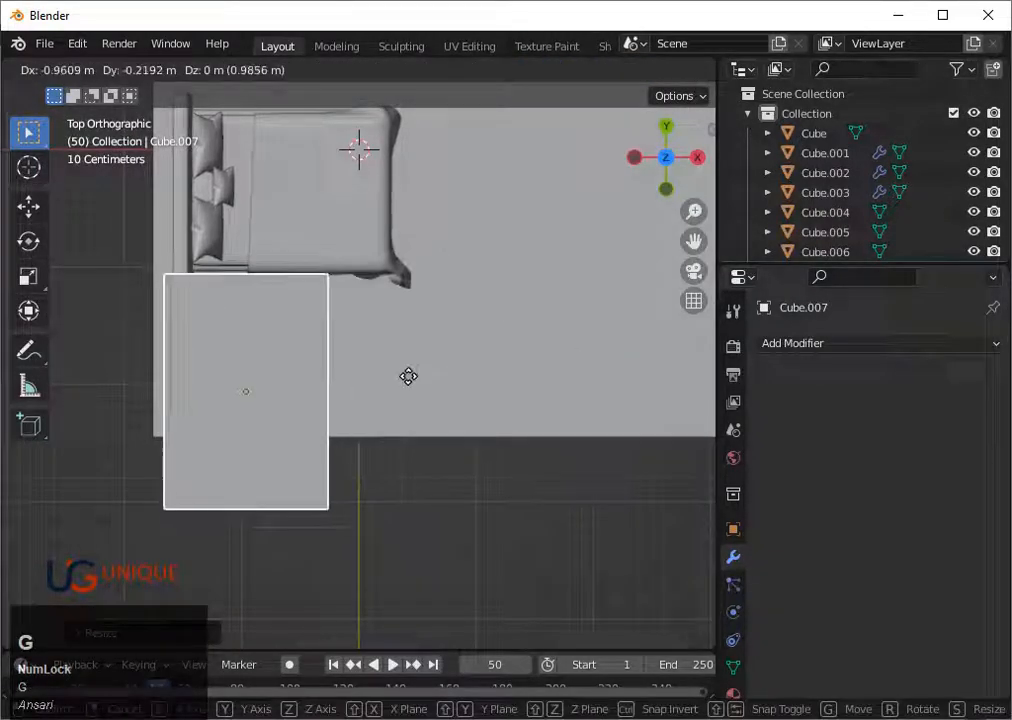
left_click(407, 377)
key("g")
key("x")
left_click(496, 408)
Scale the slab down uniformly and place it in the floor corner beside the headboard
key("s")
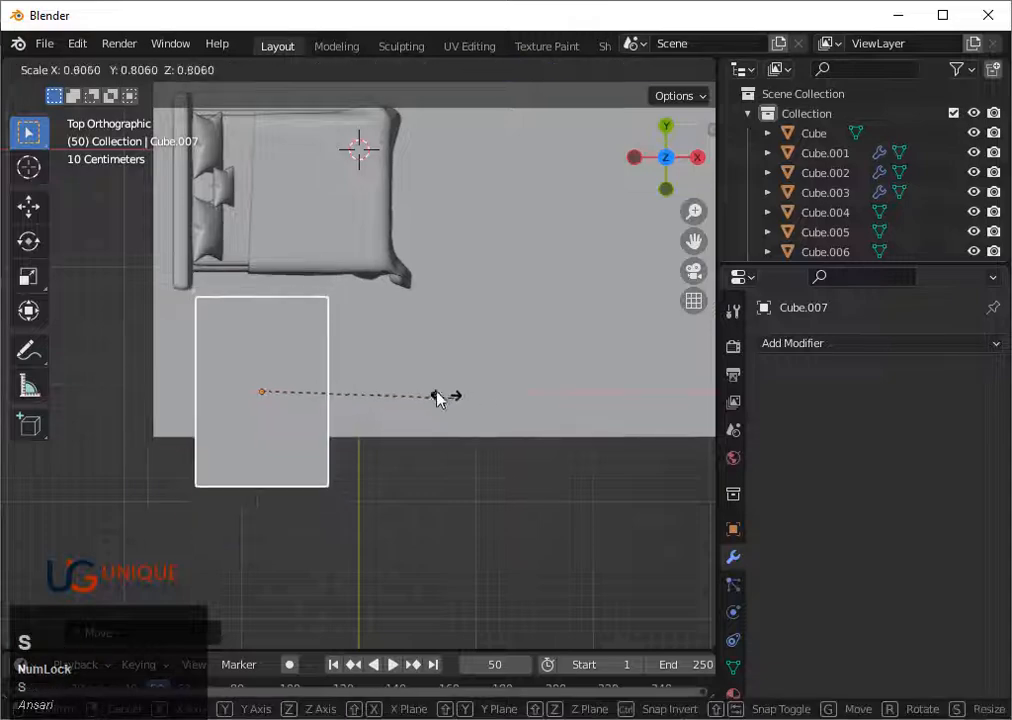
left_click(409, 382)
key("g")
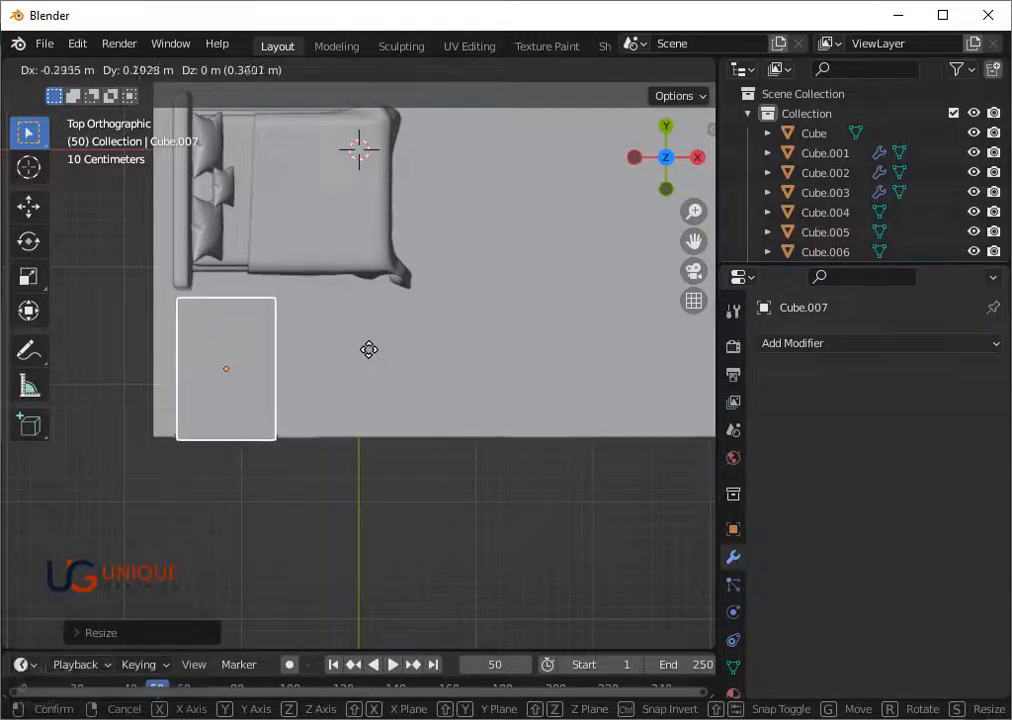
left_click(382, 356)
Show the scene in wireframe and narrow the slab further along the X axis
key("shift+z")
key("s")
key("x")
key("x")
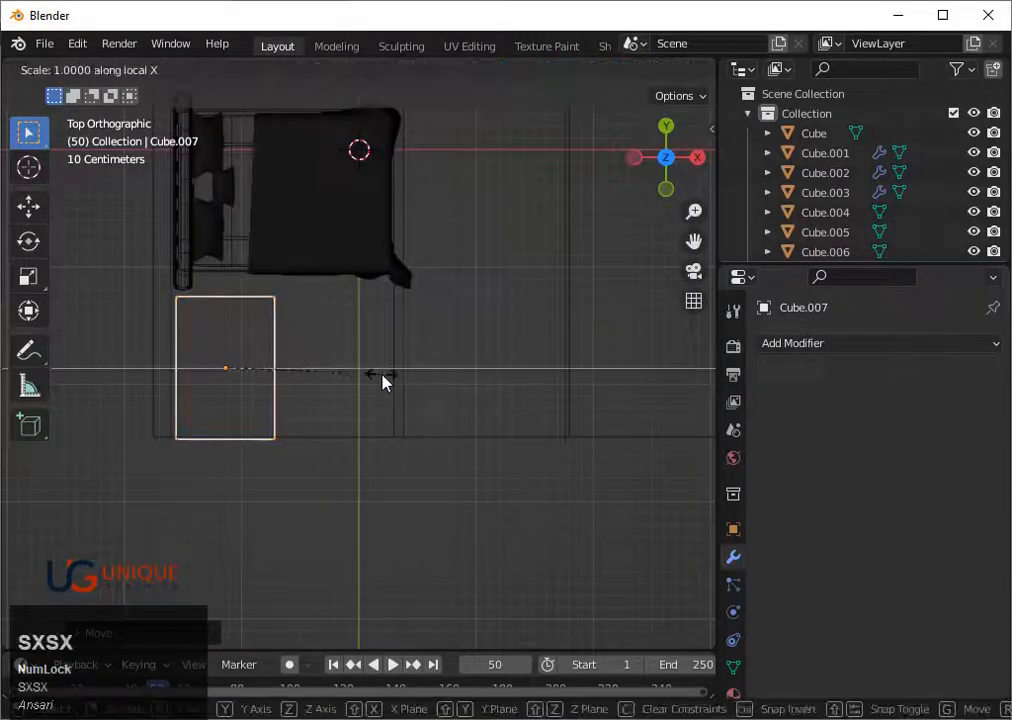
left_click(376, 381)
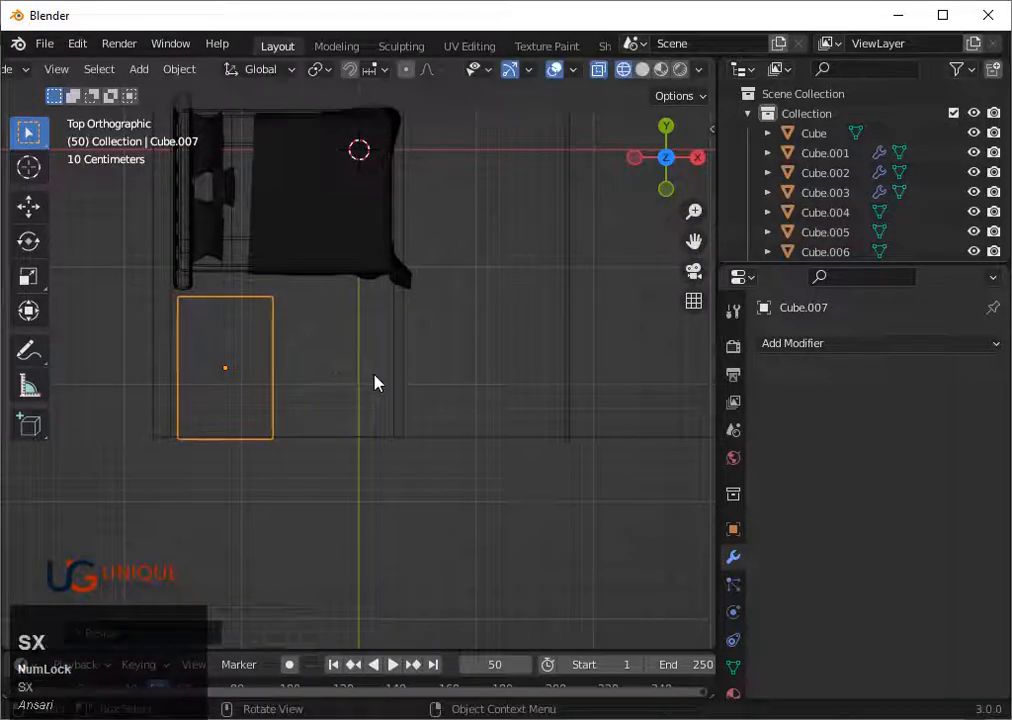
key("s")
key("x")
left_click(362, 383)
Shift the slab closer to the headboard wall and shorten it along the Y axis
key("g")
left_click(352, 377)
key("s")
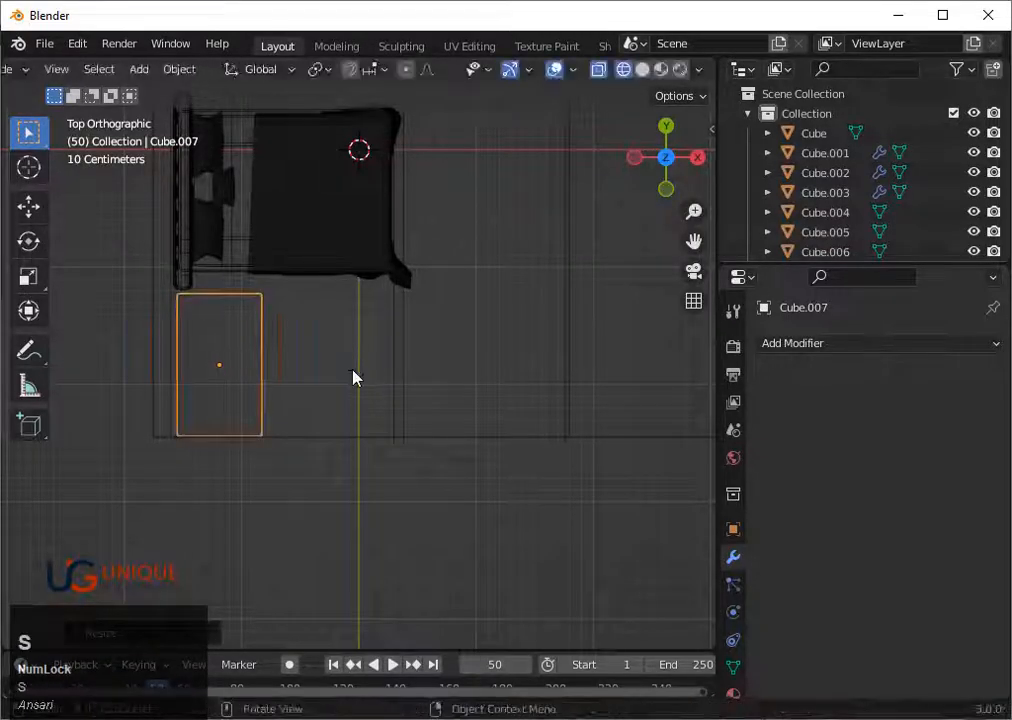
key("y")
left_click(336, 373)
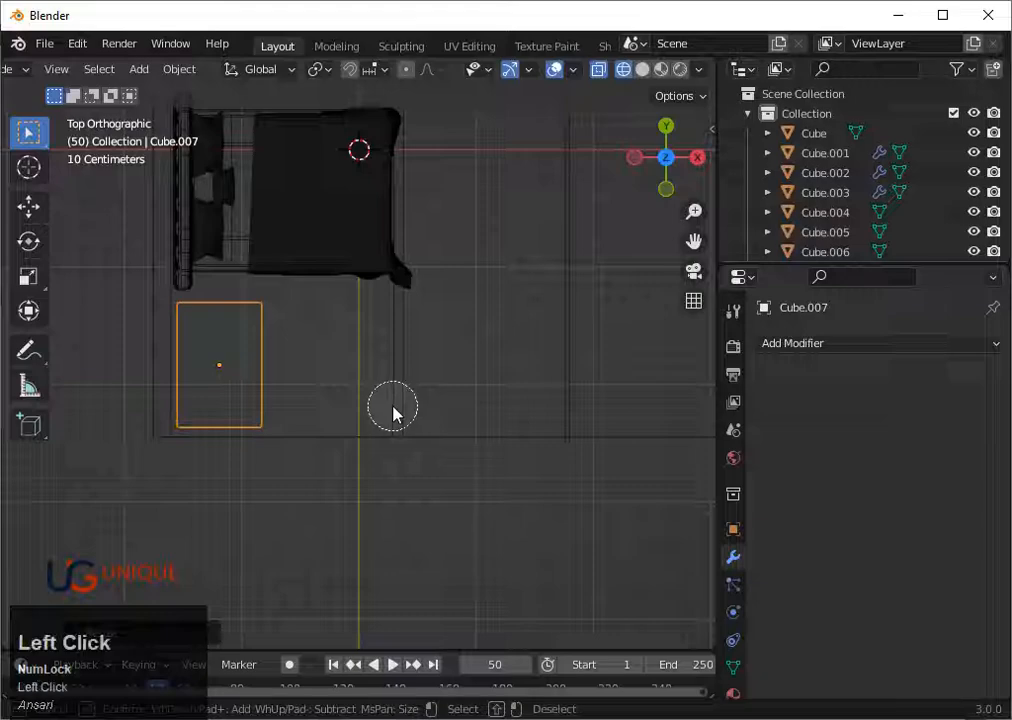
right_click(393, 412)
Reduce the slab's depth along X and move it along X toward the headboard wall
key("s")
key("x")
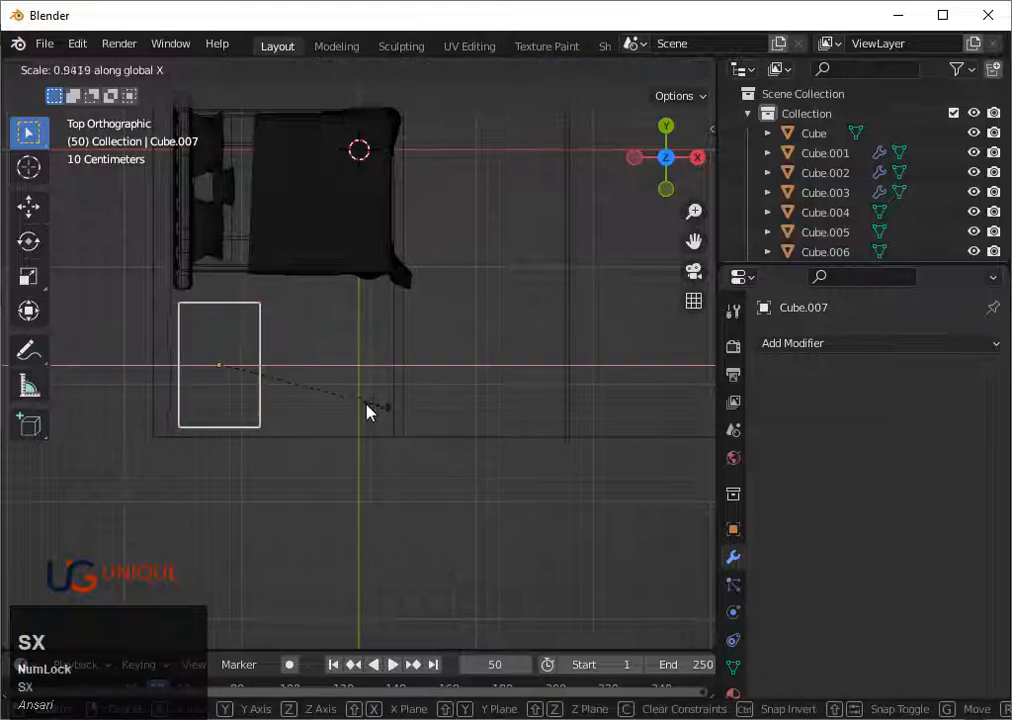
left_click(366, 413)
key("g")
key("x")
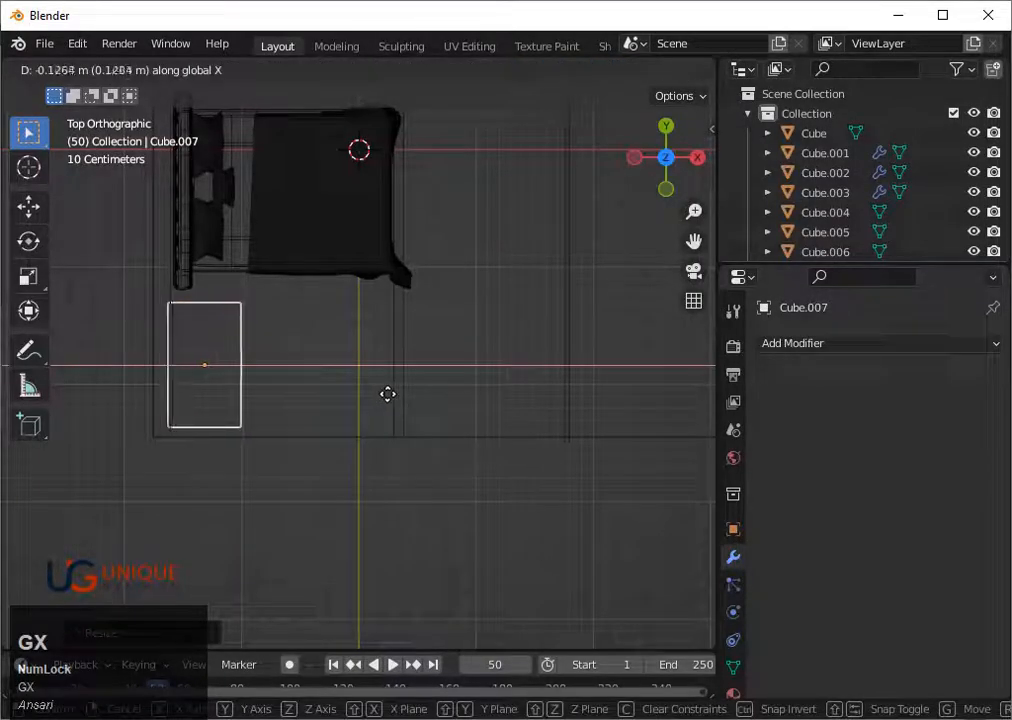
left_click(390, 401)
Trim the slab's X depth again and align its back edge with the inner face of the wall
key("s")
key("x")
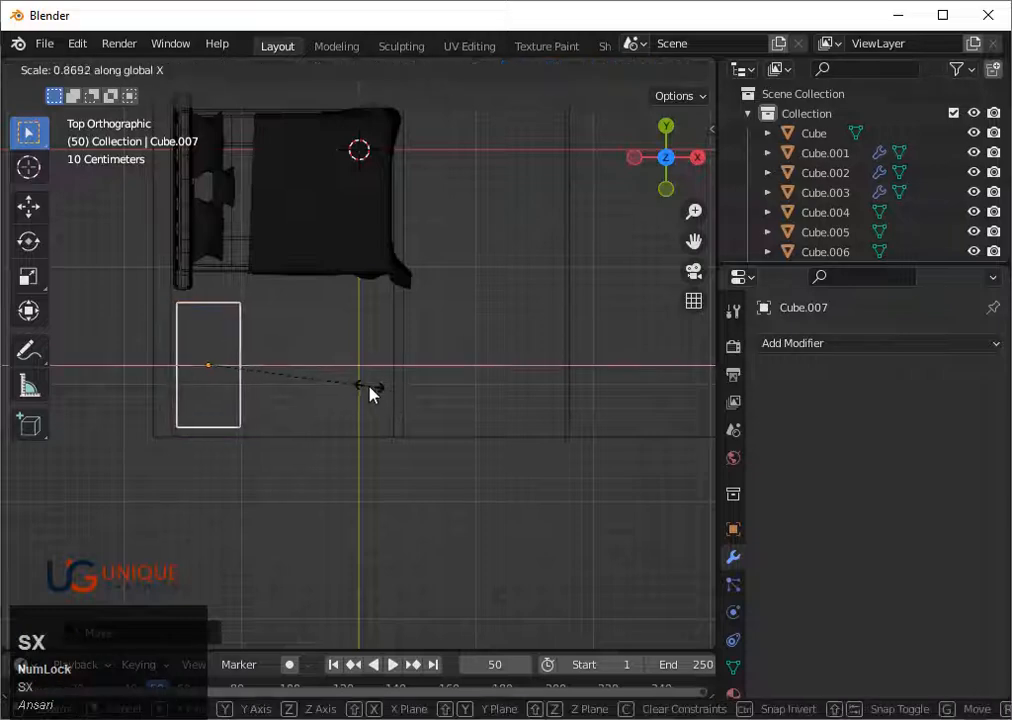
left_click(370, 393)
key("g")
key("x")
left_click(366, 388)
Return to solid shading and thin the slab along the Z axis into a tabletop board
scroll(368, 387, "down", 4)
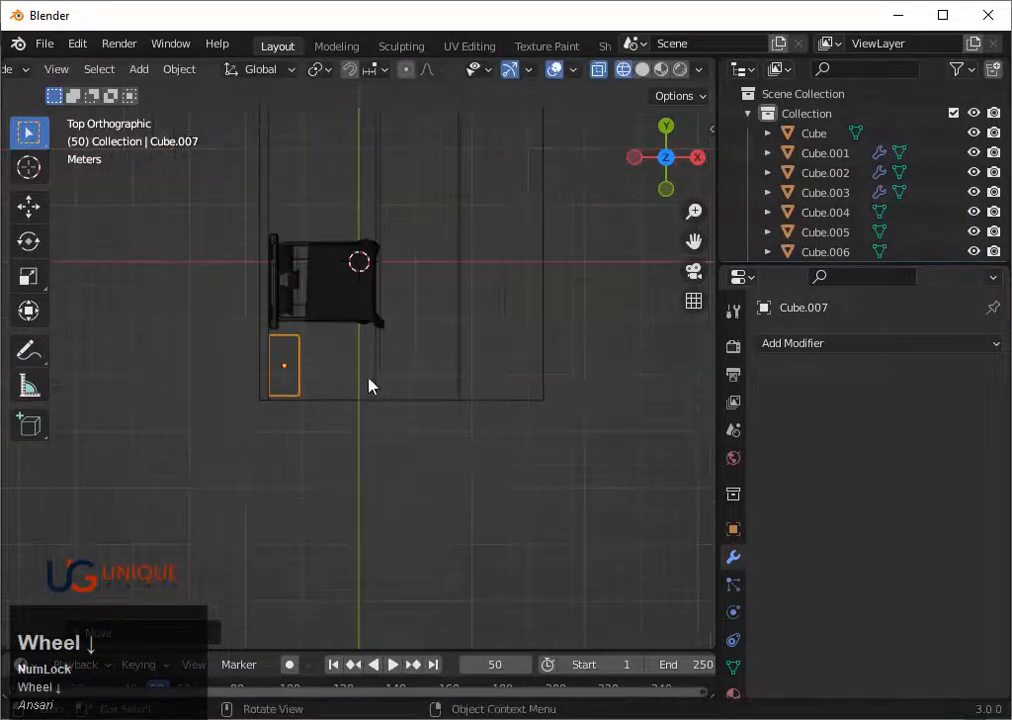
middle_click_drag(369, 386, 596, 232)
key("shift+z")
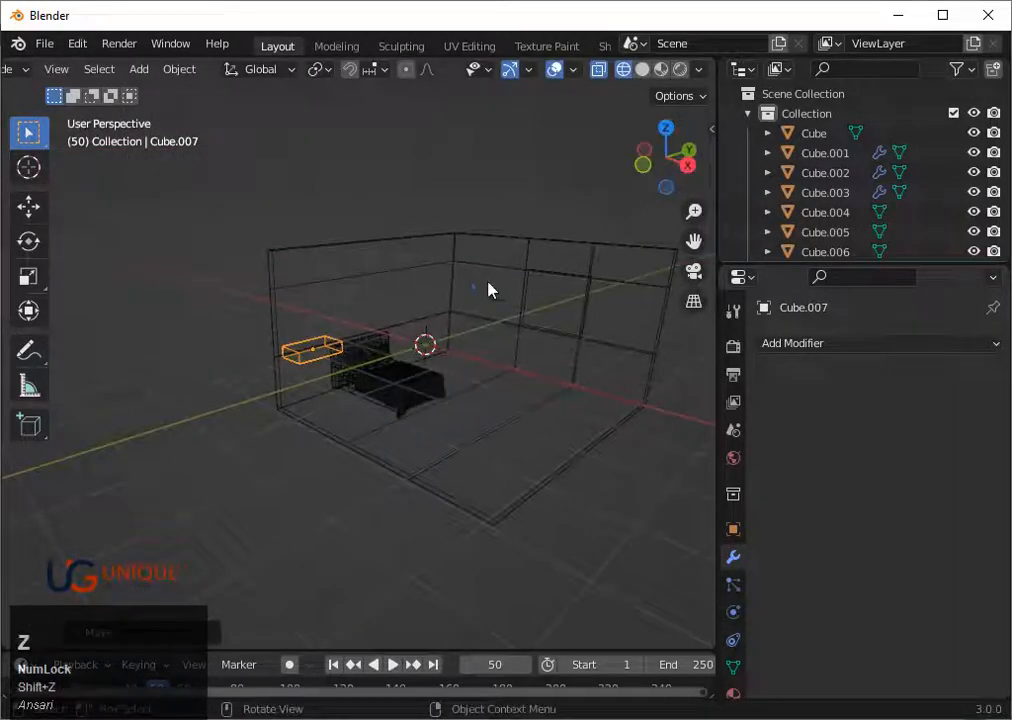
scroll(350, 361, "up", 2)
key("s")
key("z")
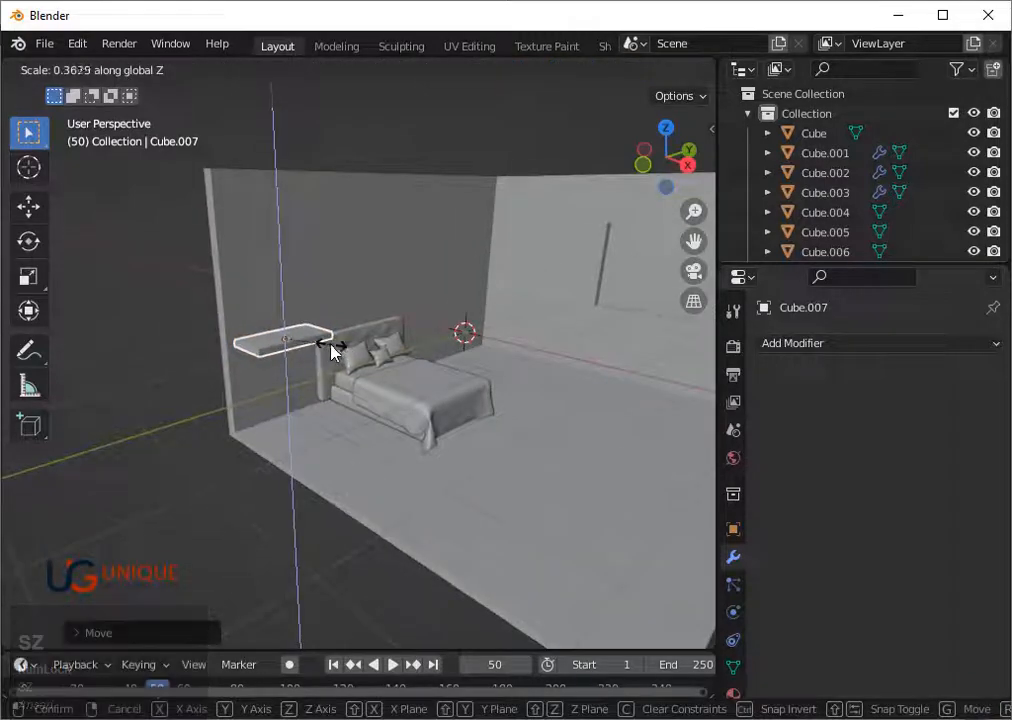
left_click(333, 350)
scroll(332, 350, "up", 3)
key("s")
key("z")
left_click(364, 361)
scroll(366, 361, "up", 2)
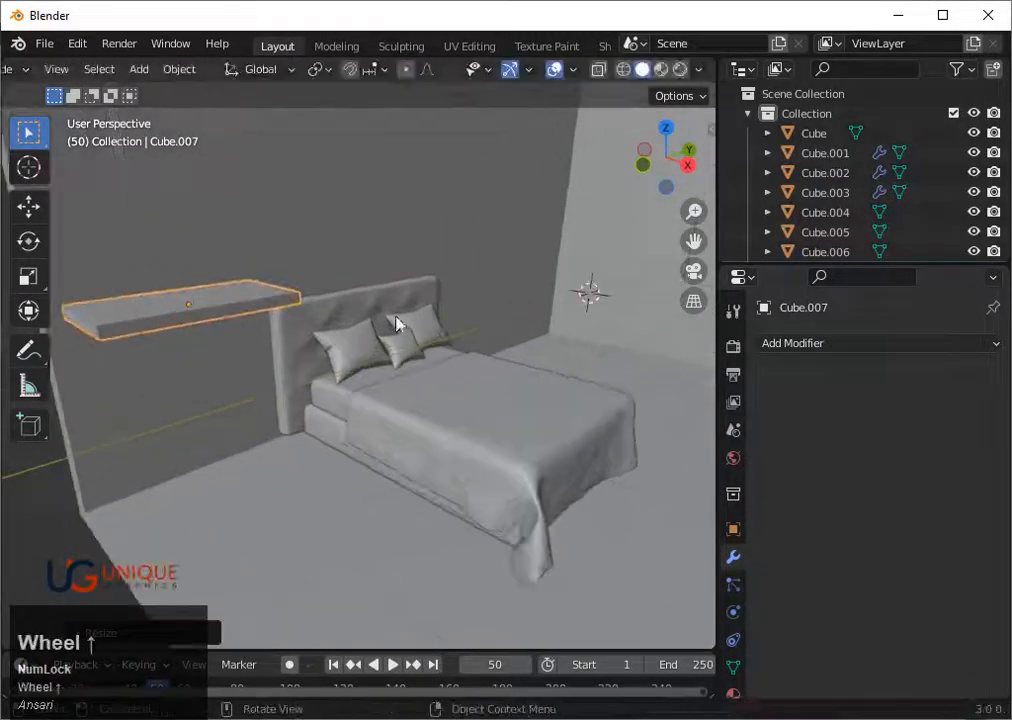
From the right view, lower the board along Z to about the height of the bed's top surface
left_click(688, 165)
scroll(474, 416, "down", 2)
key("g")
key("z")
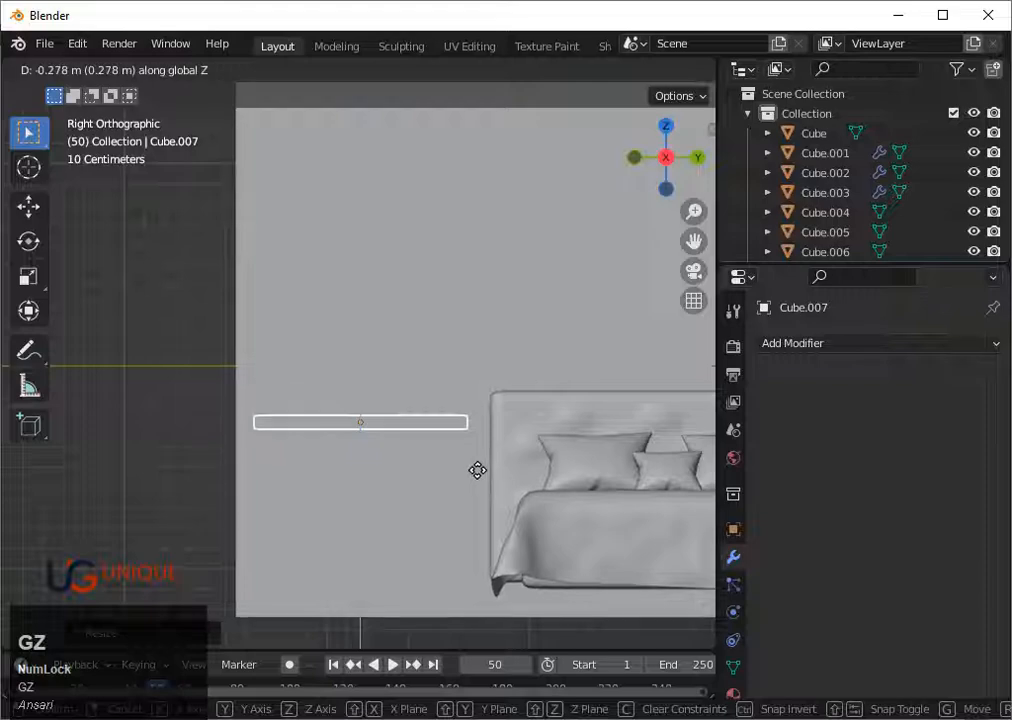
left_click(492, 546)
scroll(472, 511, "down", 2)
scroll(471, 511, "up", 1)
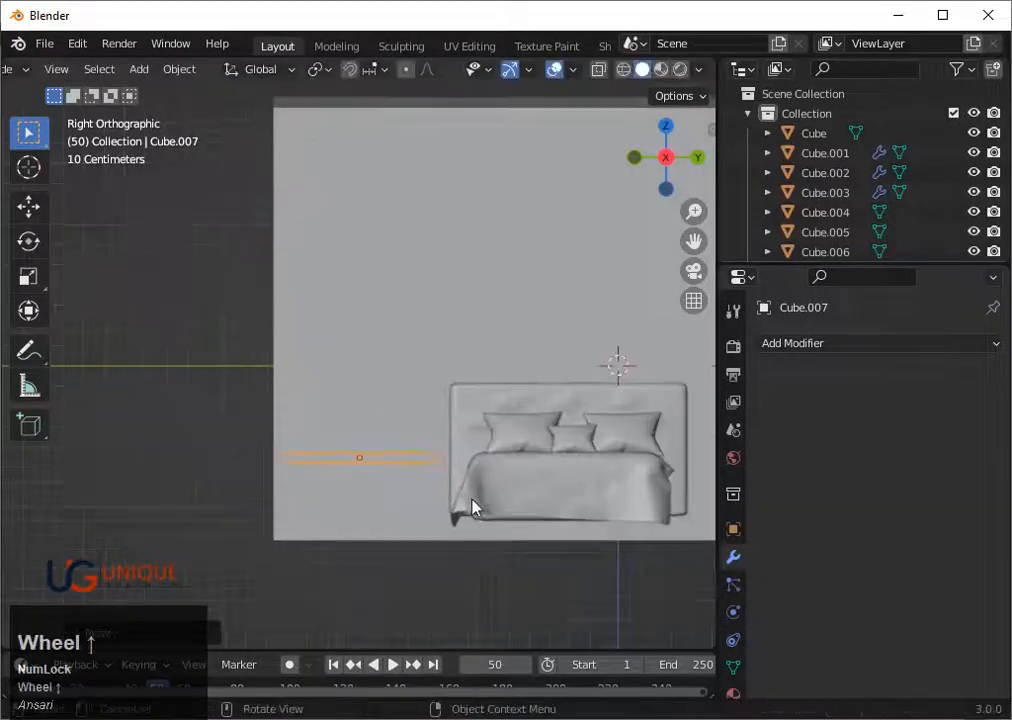
Move the board along the Y axis until it sits next to the headboard
key("g")
key("x")
key("y")
left_click(455, 489)
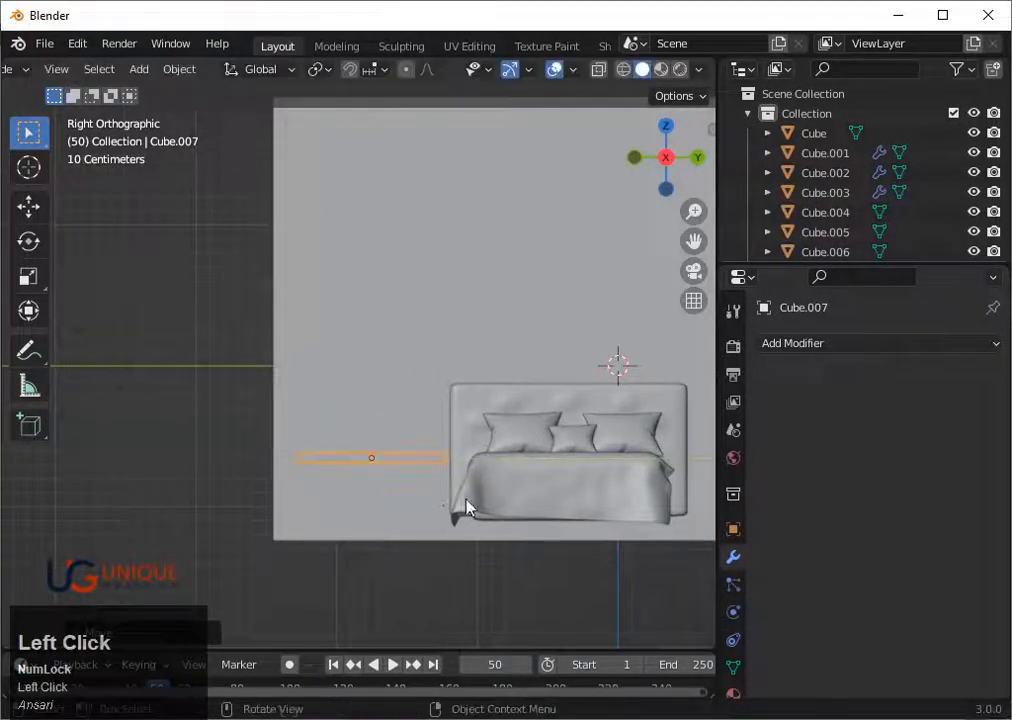
Scale the board along the Z axis to make it slightly thicker
key("s")
key("z")
left_click(447, 514)
key("s")
key("z")
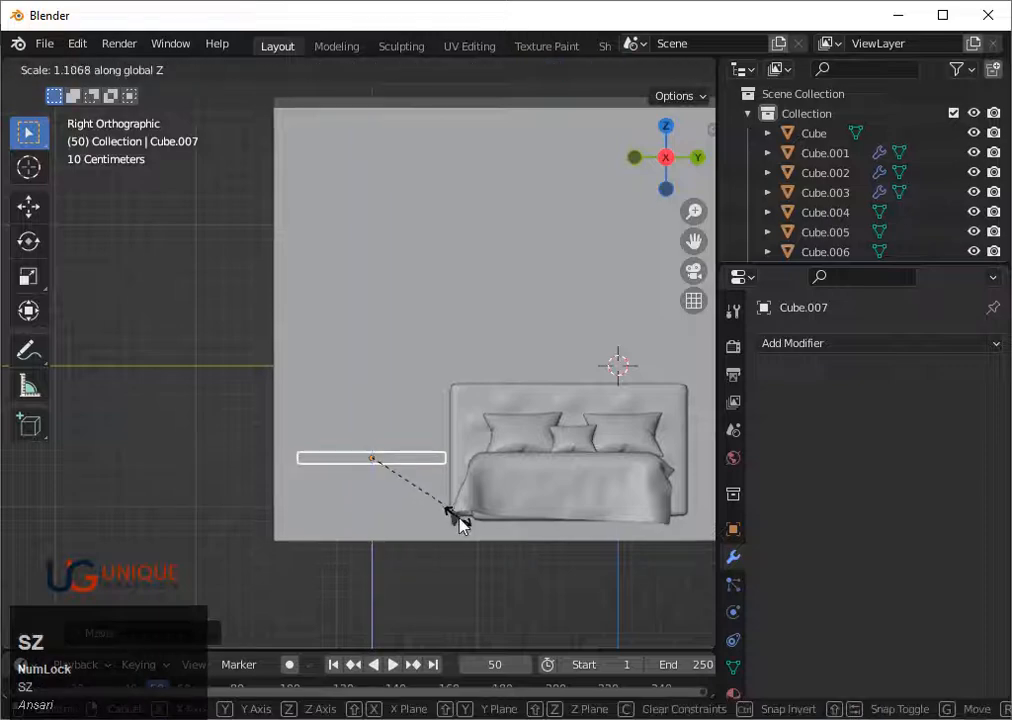
left_click(463, 518)
Shorten the board along Y and shift it along Y to leave a small gap beside the headboard
key("s")
key("y")
left_click(460, 508)
key("g")
key("y")
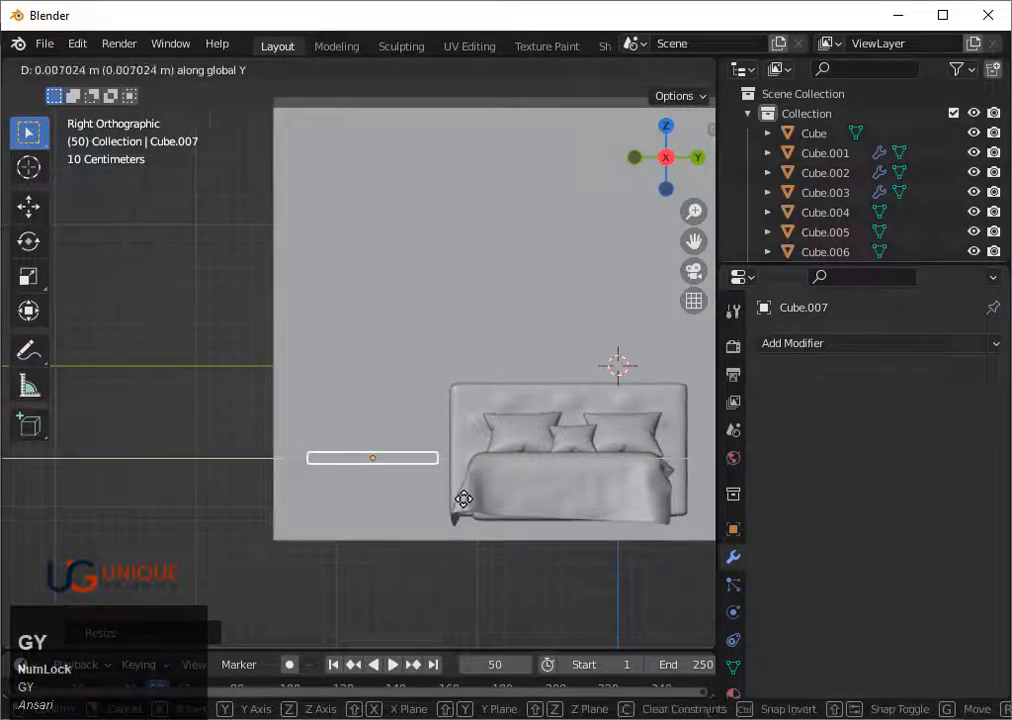
left_click(466, 503)
Fine-tune the board's thickness with another scale along the Z axis
middle_click_drag(466, 503, 479, 481)
scroll(446, 498, "up", 1)
scroll(447, 497, "up", 1)
key("s")
key("z")
left_click(388, 540)
Examine the board's placement against the bed, wall and floor in side wireframe views and solid perspective
scroll(459, 531, "down", 2)
scroll(484, 474, "down", 2)
left_click(671, 148)
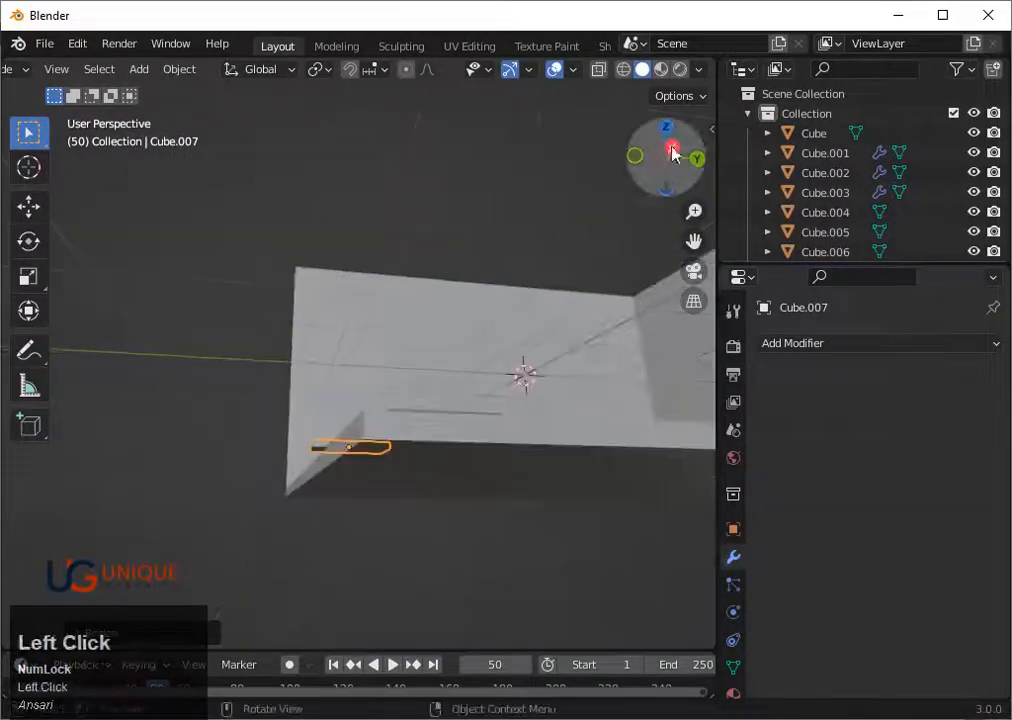
key("shift+z")
left_click(489, 497)
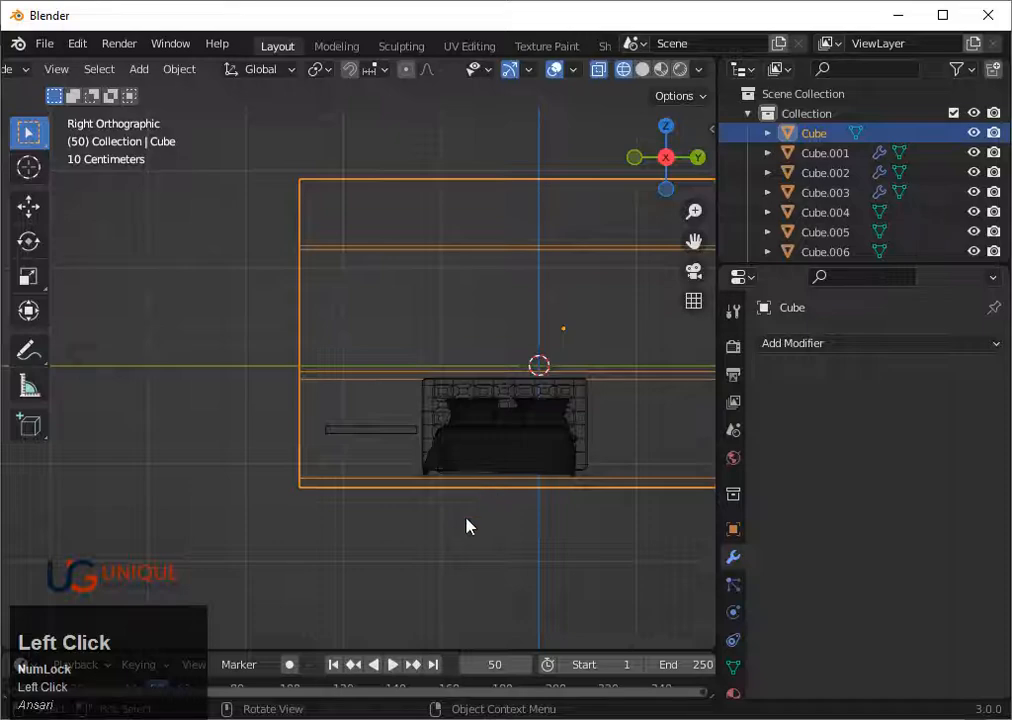
left_click(407, 526)
middle_click_drag(407, 526, 420, 506)
left_click(670, 166)
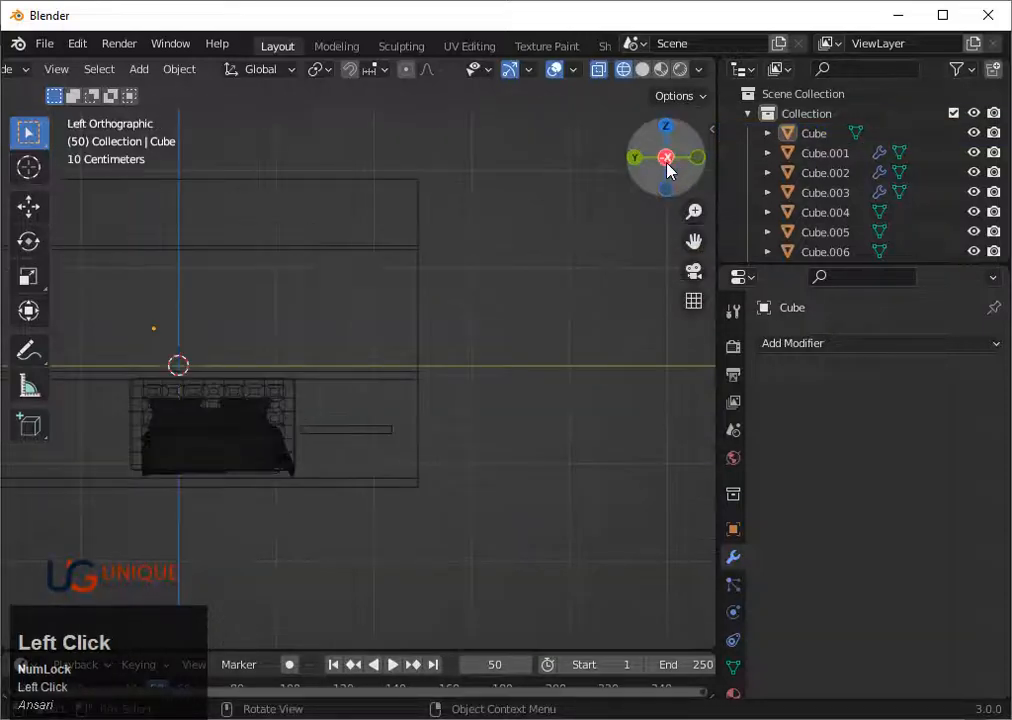
left_click(671, 169)
key("shift+z")
scroll(350, 479, "down", 3)
middle_click_drag(350, 479, 368, 463)
scroll(368, 463, "up", 4)
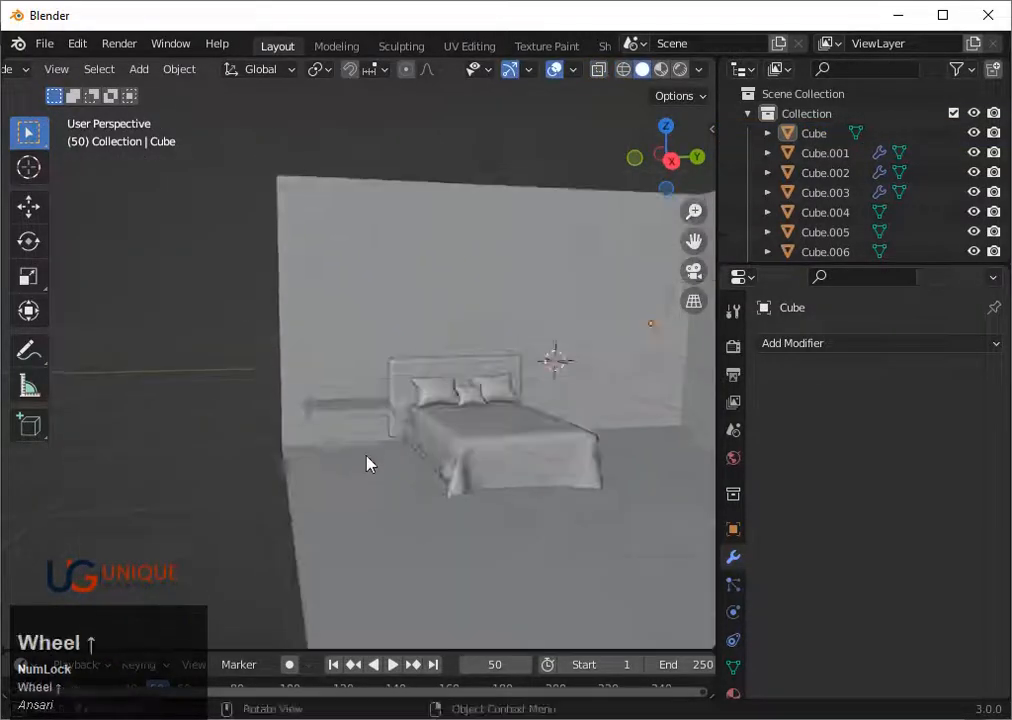
Duplicate the board downward along Z and stretch the copy vertically into the nightstand's body
left_click(358, 428)
key("shift+d")
key("z")
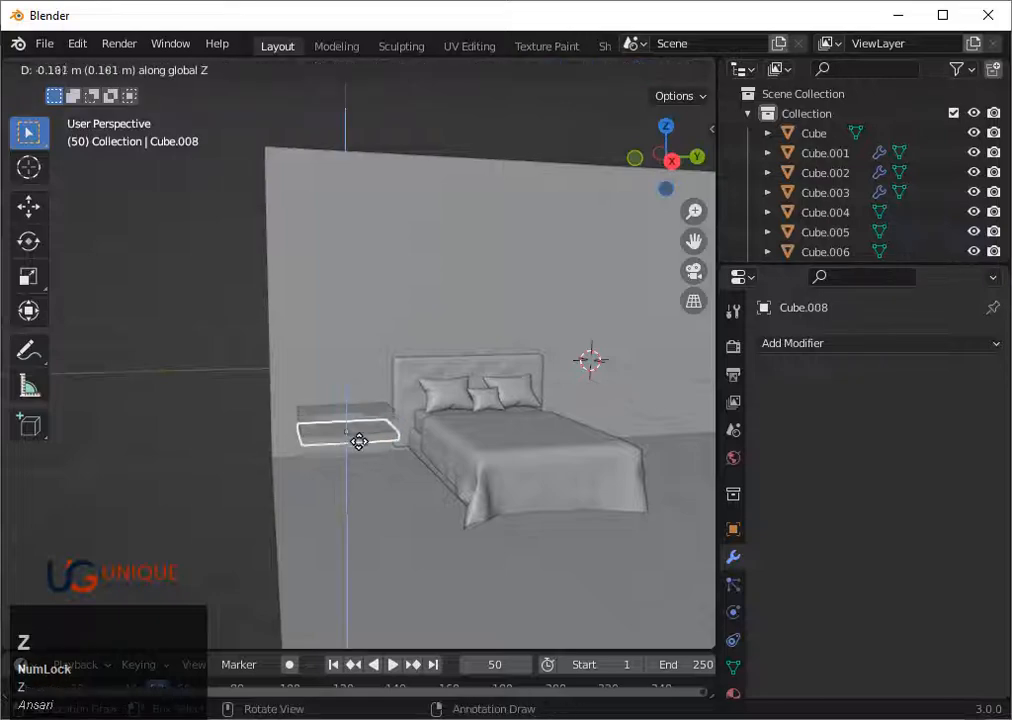
key("s")
key("z")
left_click(470, 531)
In the top wireframe view, scale the nightstand body down uniformly to about 0.88 so it sits inside the tabletop outline
left_click(666, 126)
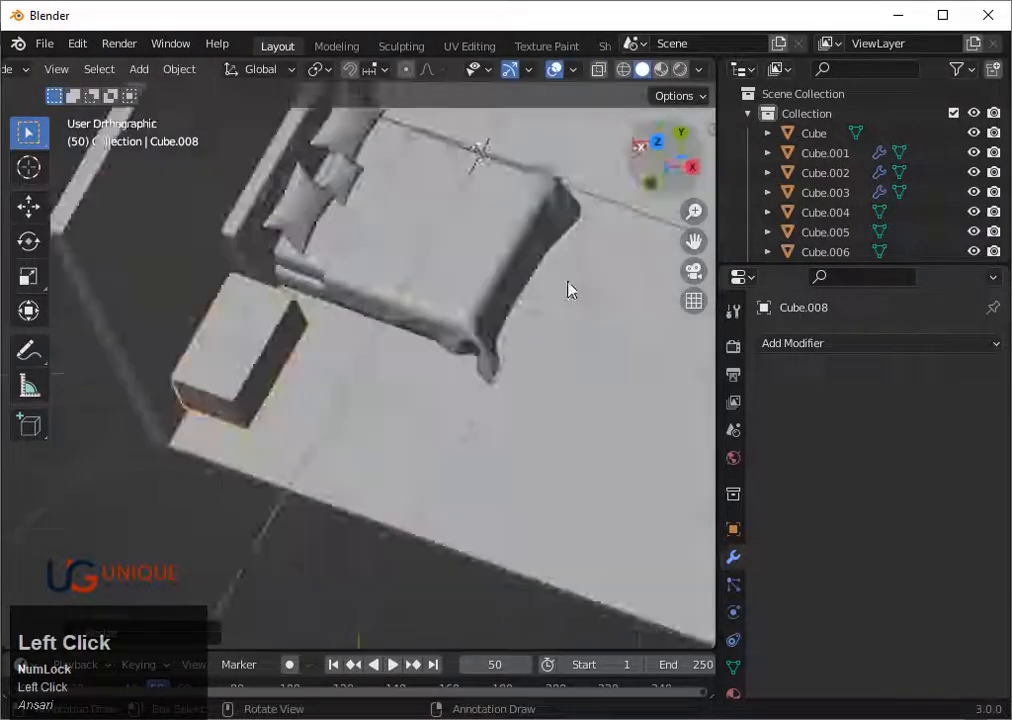
key("shift+z")
key("s")
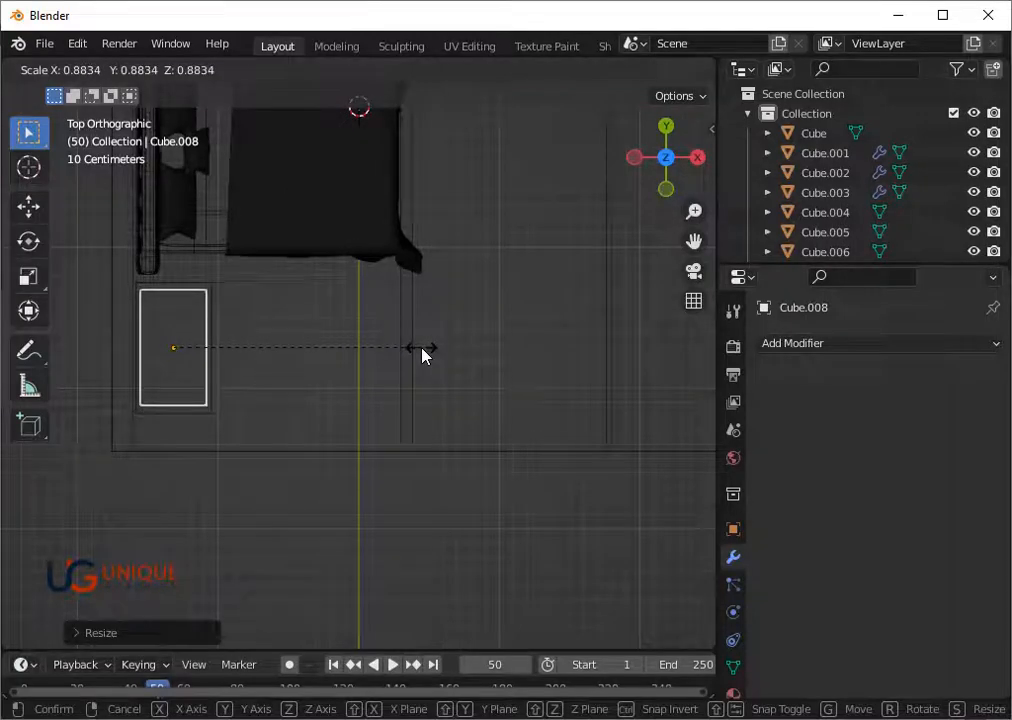
left_click(421, 354)
In the right view, stretch the nightstand body along Z by about 1.25 and lower it slightly under the tabletop
left_click(697, 157)
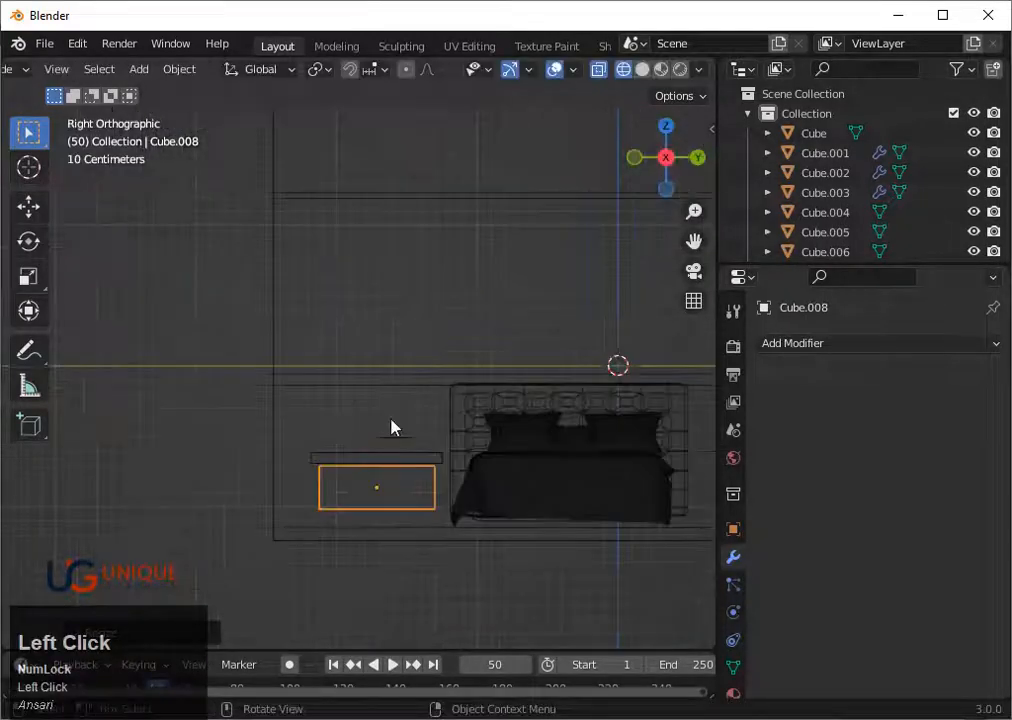
key("s")
key("z")
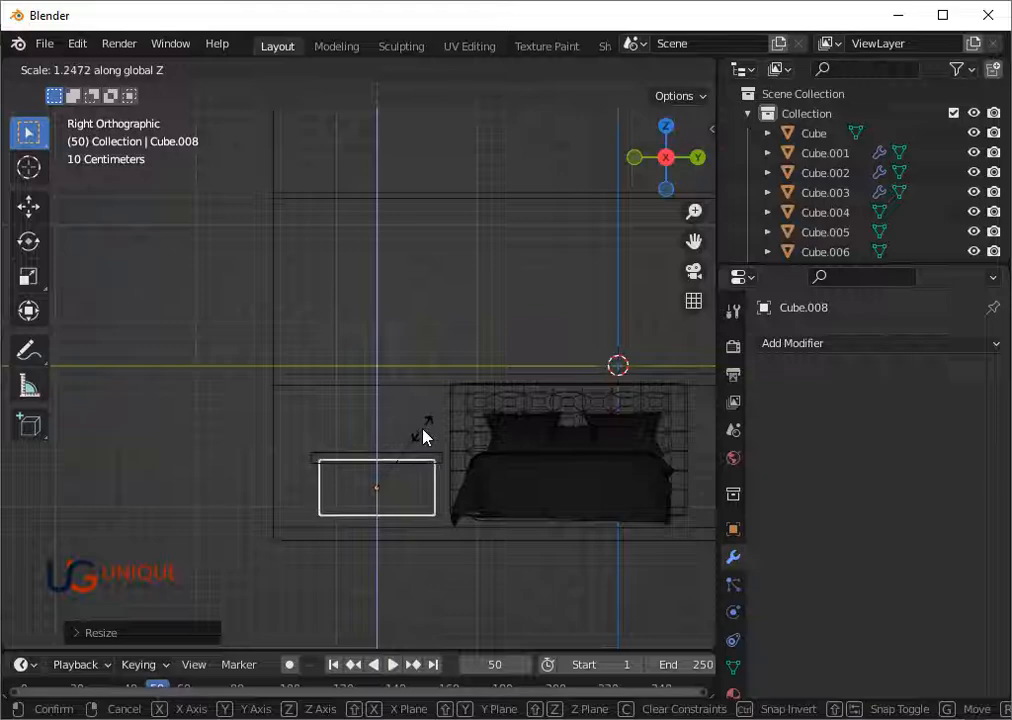
left_click(437, 453)
key("g")
key("z")
left_click(437, 481)
Scale the nightstand body along Z again by about 1.14 and move it down to the floor line
key("s")
key("z")
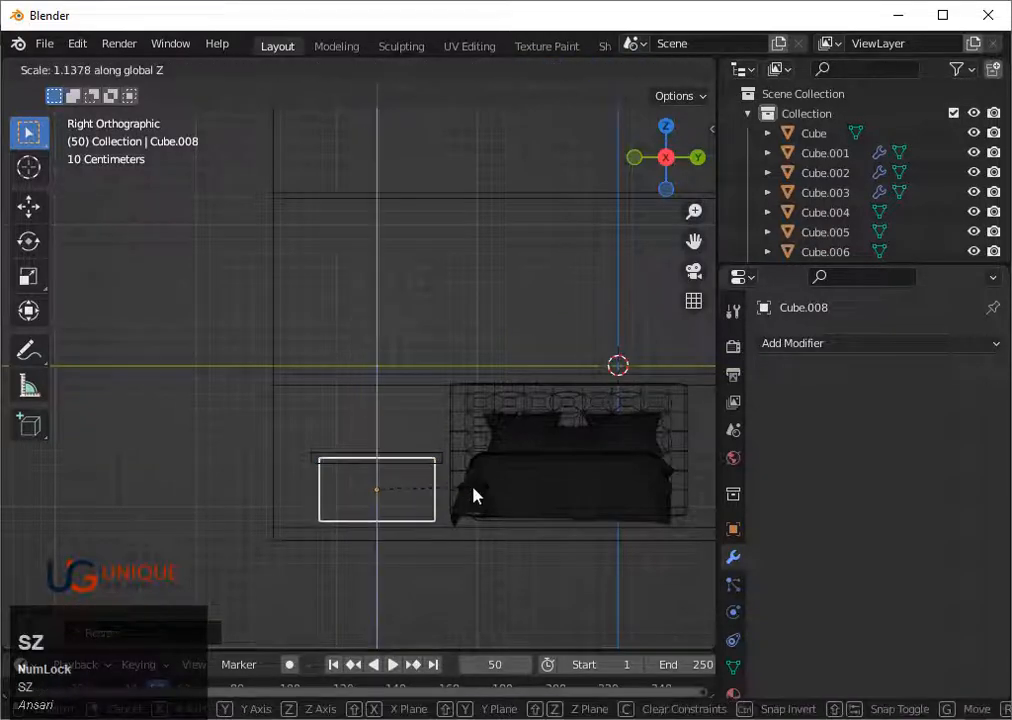
left_click(471, 490)
key("g")
key("z")
left_click(454, 495)
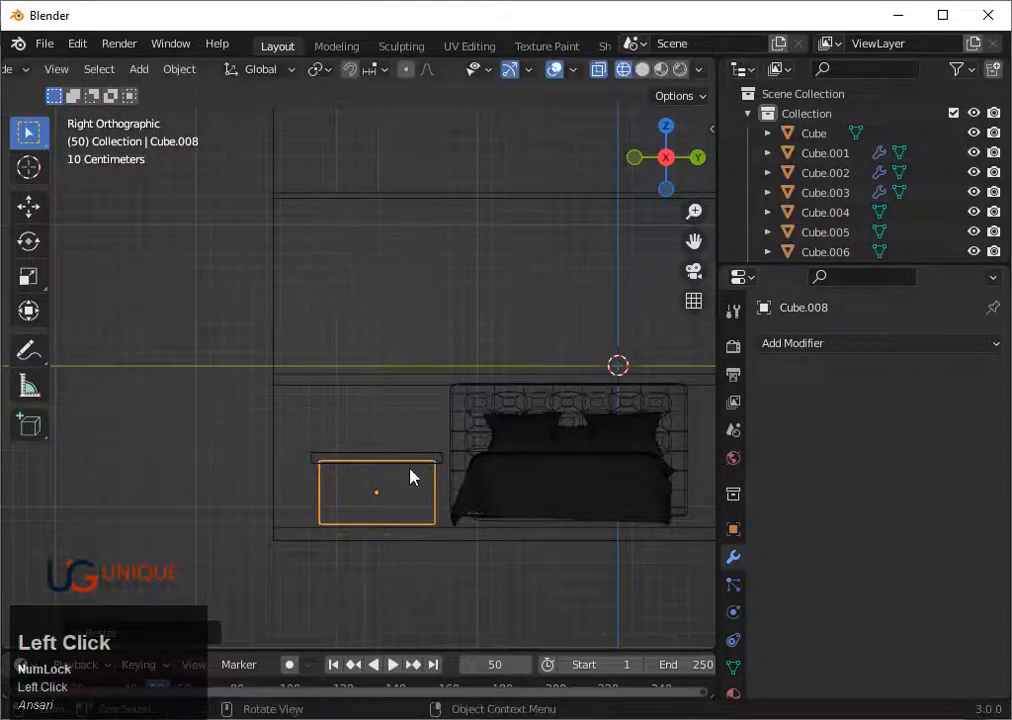
Select the tabletop together with the body and raise both slightly along Z
left_click(409, 462, "shift")
key("g")
key("z")
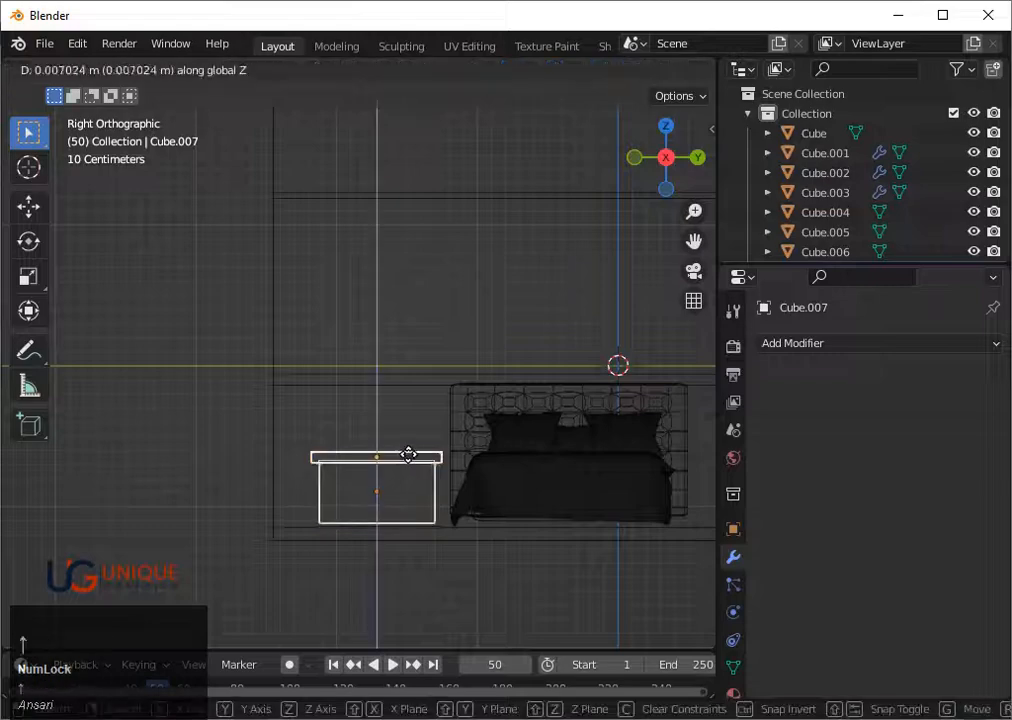
left_click(409, 451)
Move only the tabletop up along Z by about 0.02 m so it rests higher on the body
left_click(410, 452)
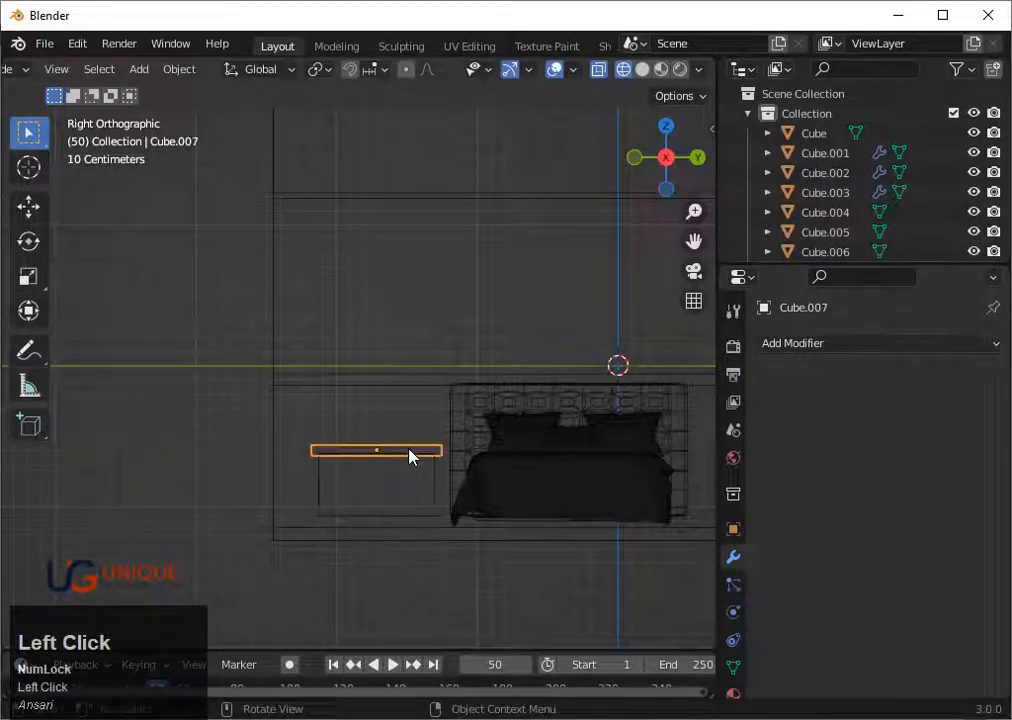
key("f")
key("g")
key("z")
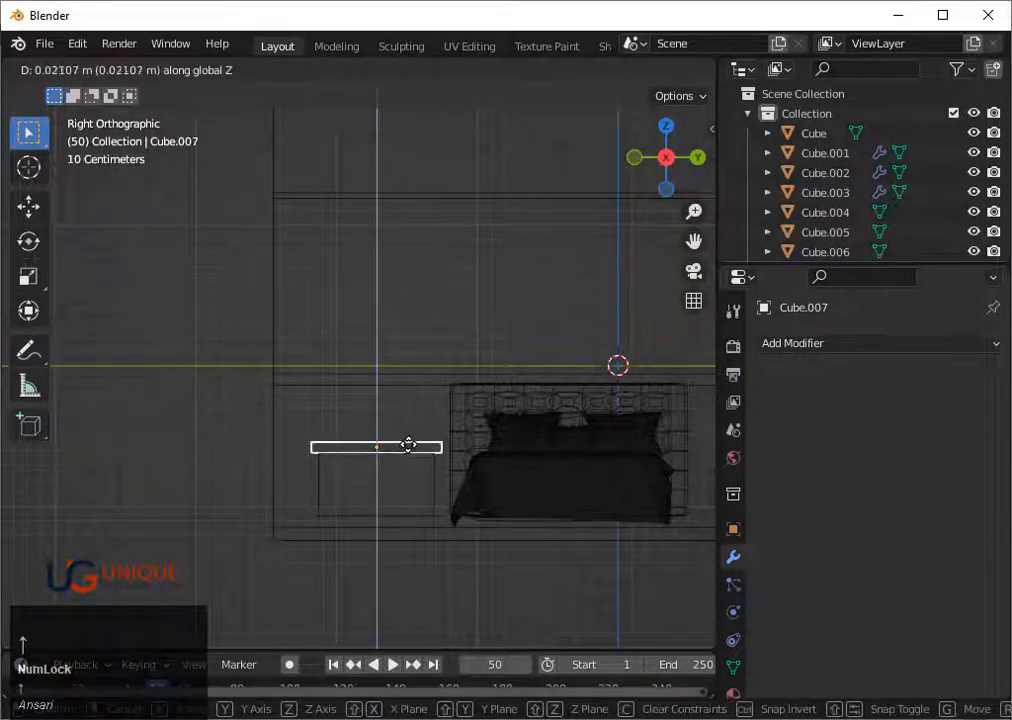
left_click(409, 445)
Examine how the nightstand sits beside the bed in wireframe and solid perspective views
scroll(411, 455, "up", 2)
scroll(425, 505, "down", 2)
mouse_move(434, 539)
middle_mouse_down()
mouse_move(462, 548)
mouse_move(474, 535)
middle_mouse_up()
scroll(377, 506, "up", 2)
key("shift+z")
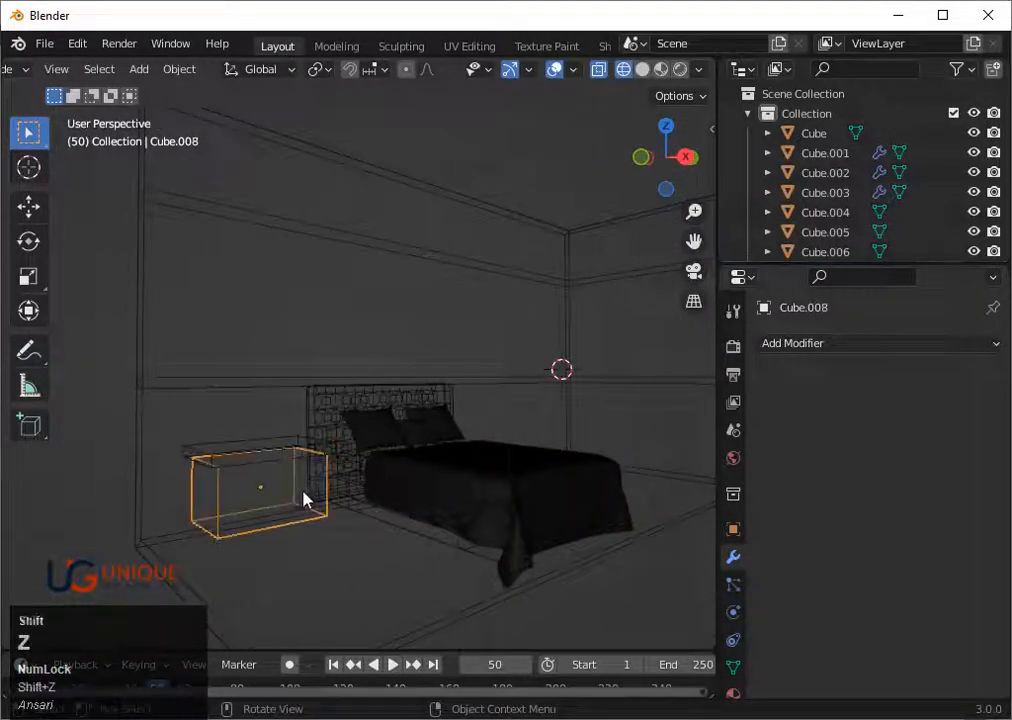
key("z")
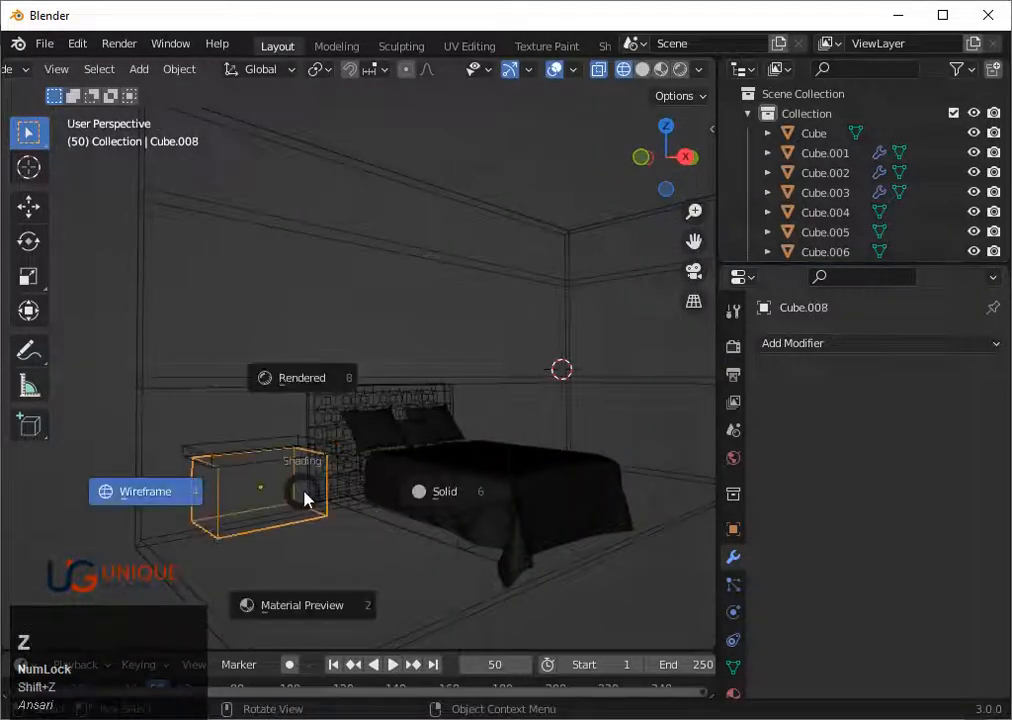
key("shift+z")
left_click(370, 528)
scroll(389, 524, "down", 2)
mouse_move(389, 524)
middle_mouse_down()
mouse_move(315, 501)
mouse_move(416, 535)
mouse_move(520, 352)
middle_mouse_up()
In Edit Mode, duplicate the nightstand body's front face in place and scale the copy down slightly
left_click(290, 453)
key("Tab")
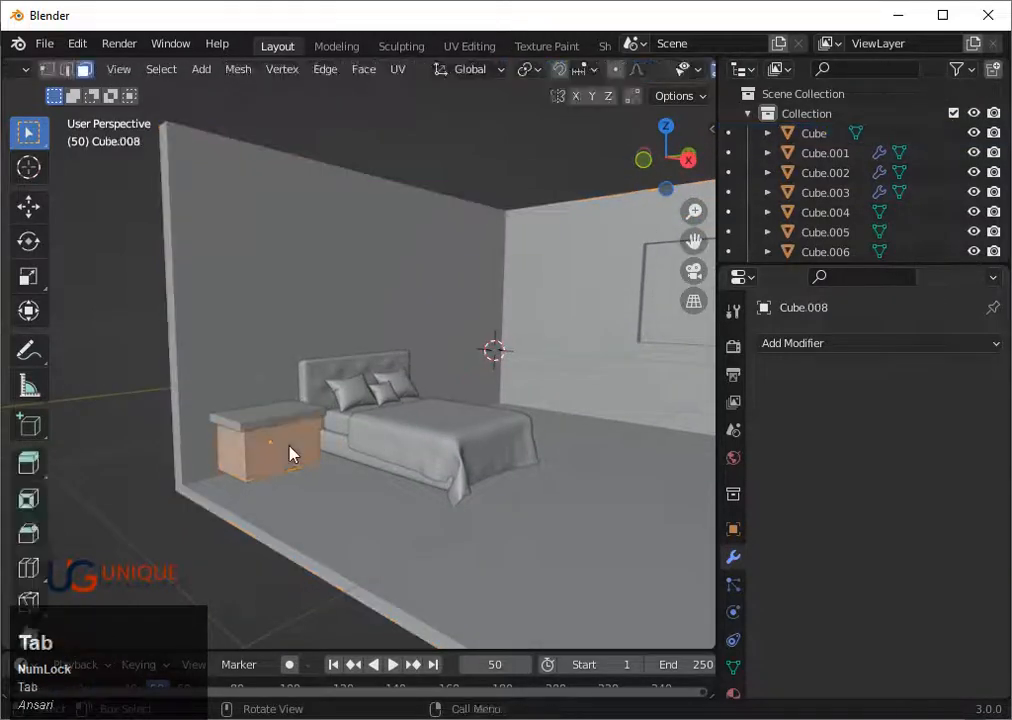
left_click(289, 452)
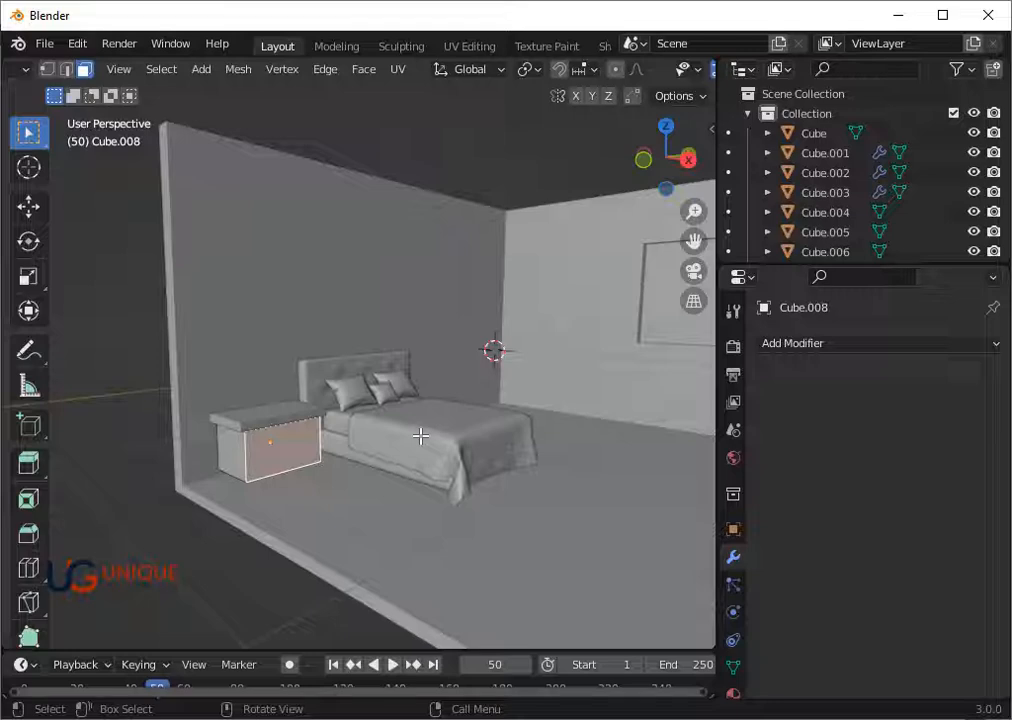
key("shift+d")
key("x")
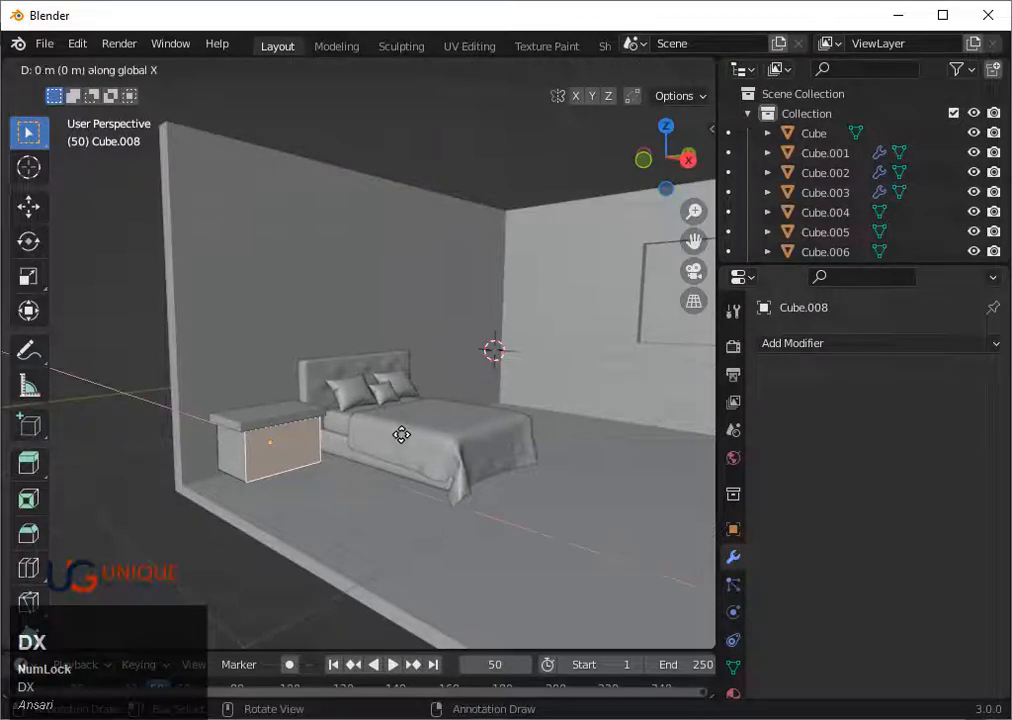
left_click(404, 431)
scroll(390, 422, "up", 2)
key("s")
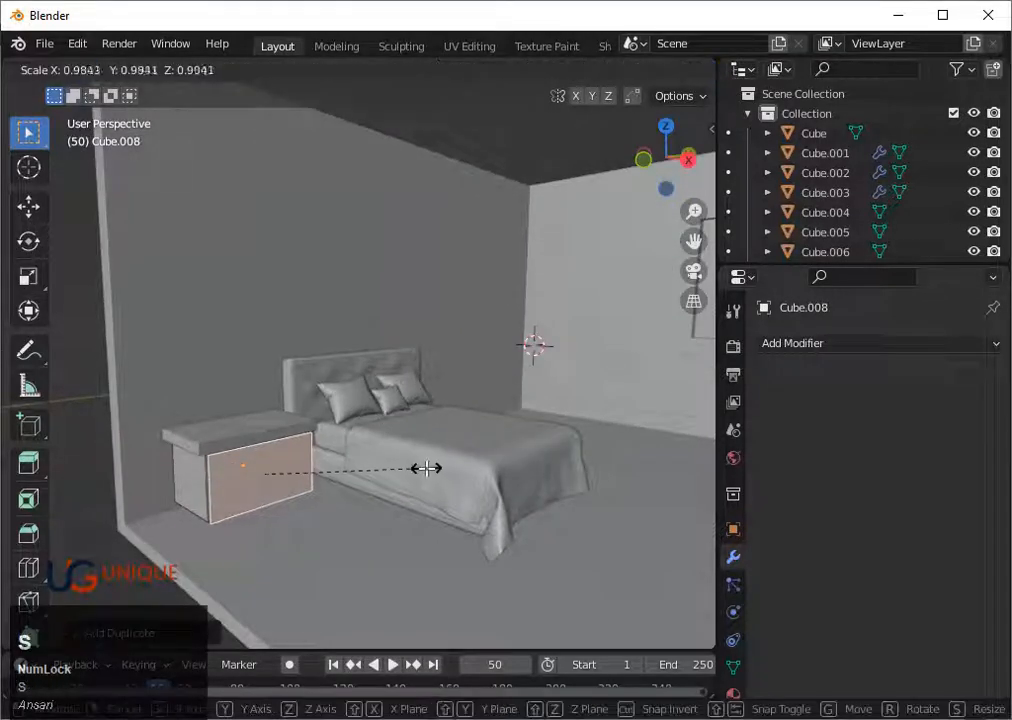
left_click(417, 467)
Extrude the scaled front face outward about 0.06 m and divide the panel with two vertical loop cuts
key("e")
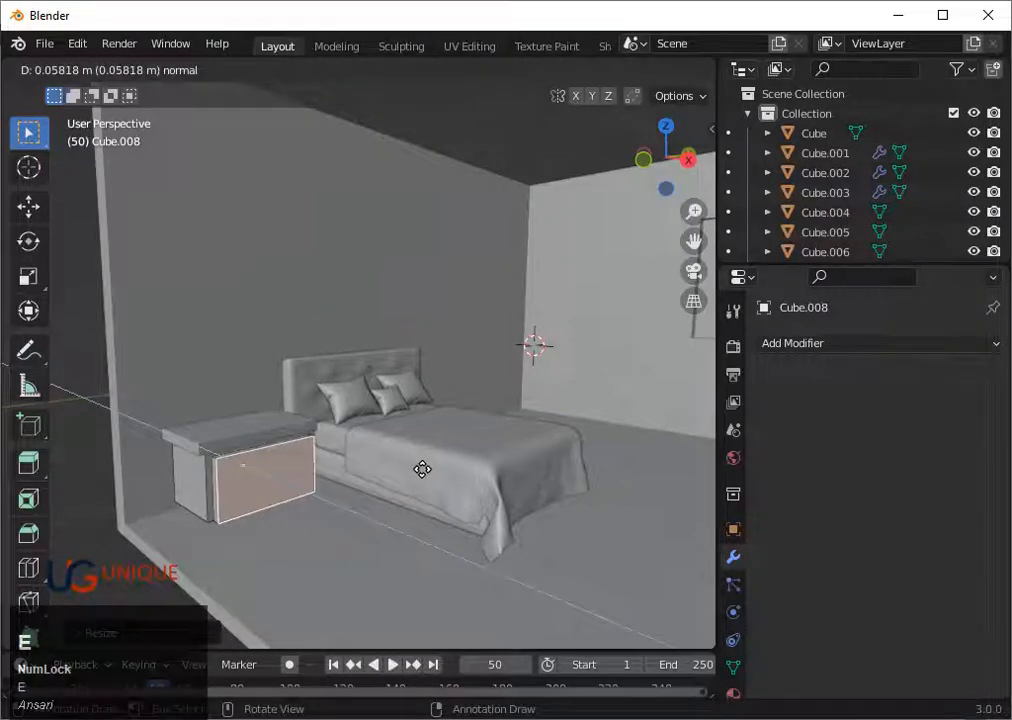
left_click(422, 469)
middle_click_drag(420, 468, 398, 468)
scroll(365, 469, "up", 3)
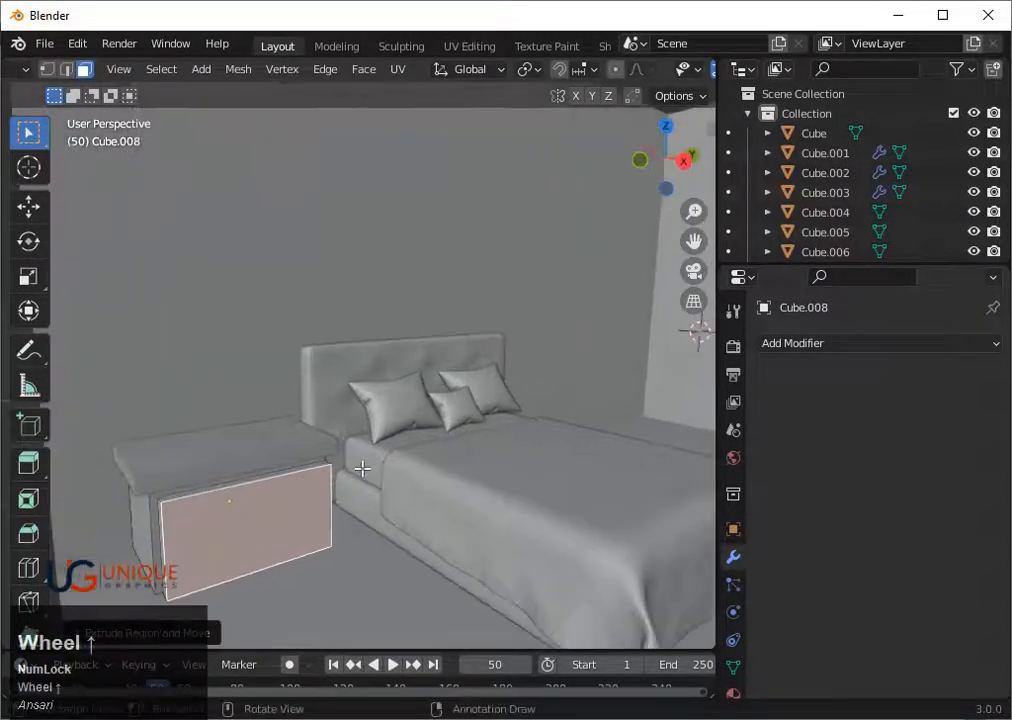
key("ctrl+r")
scroll(290, 476, "up", 1)
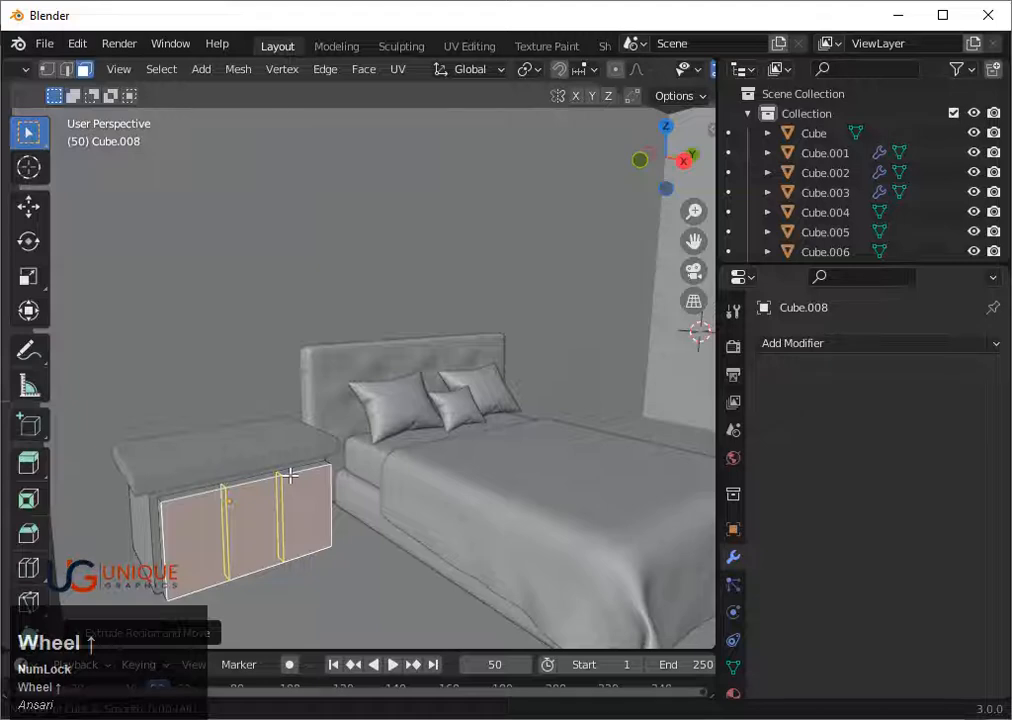
left_click(290, 476)
left_click(290, 476)
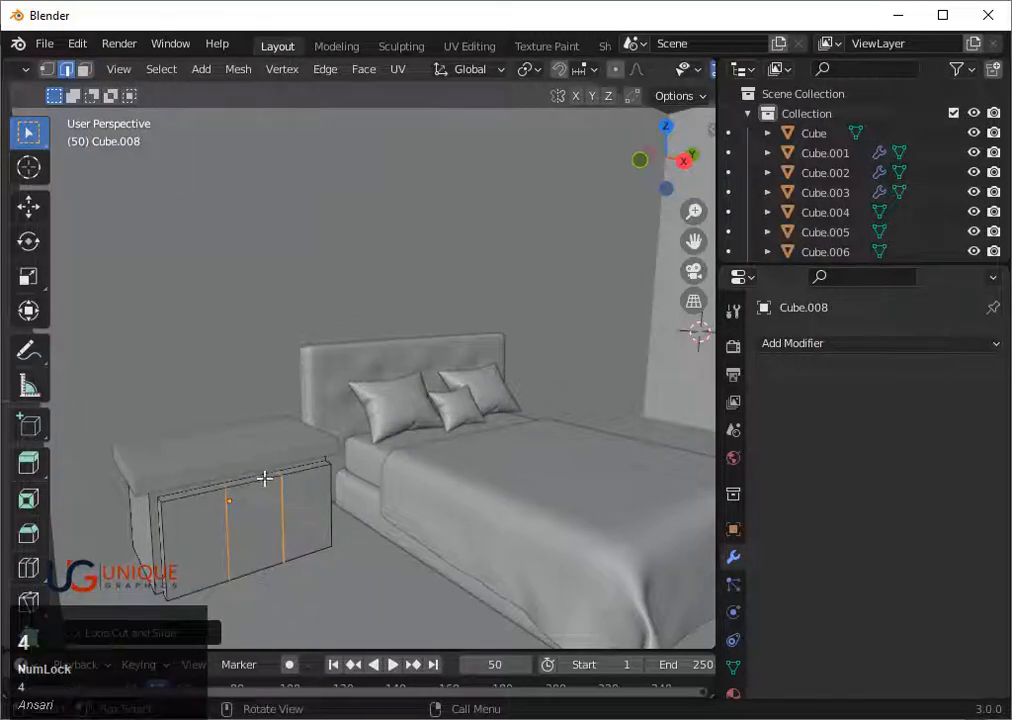
Try to lower the top face of the panel's middle section along Z, then undo the move
left_click(259, 477)
key("g")
key("z")
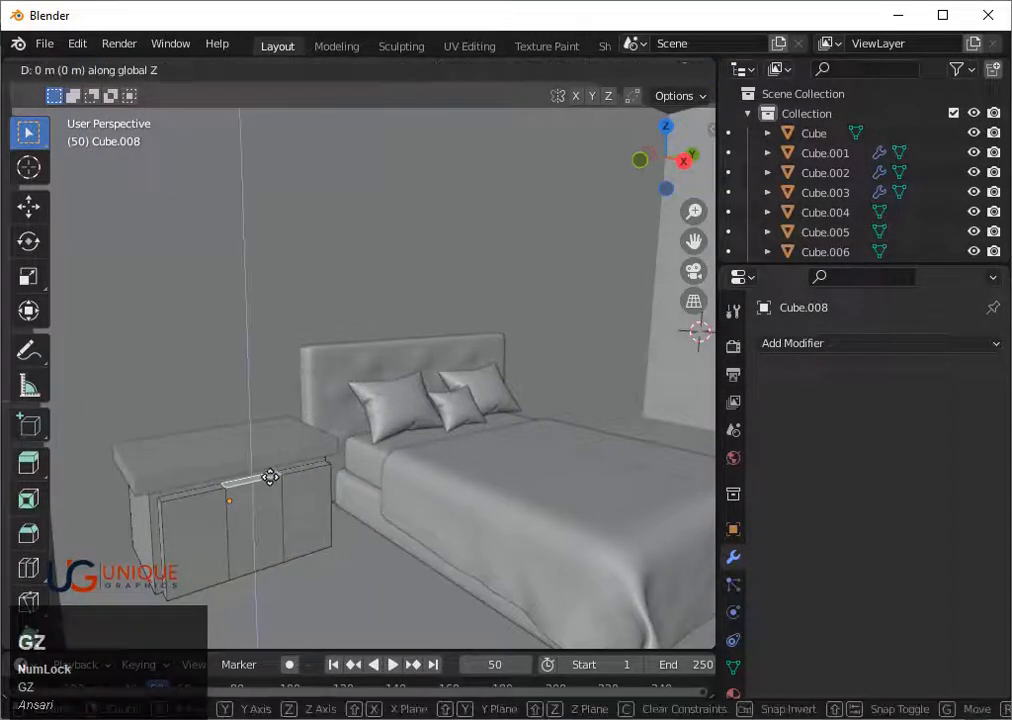
left_click(272, 482)
key("ctrl+z")
Try Extrude Faces Along Normals on the middle section's top face, and undo back past the loop cuts and panel extrusion
key("alt+e")
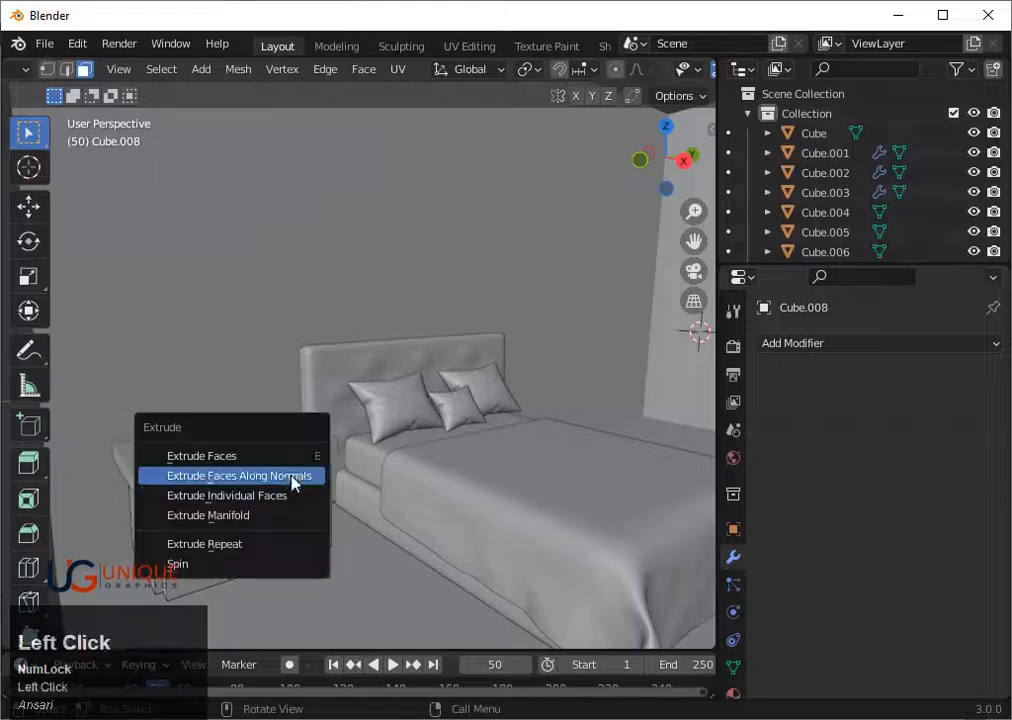
left_click(294, 481)
left_click(289, 483)
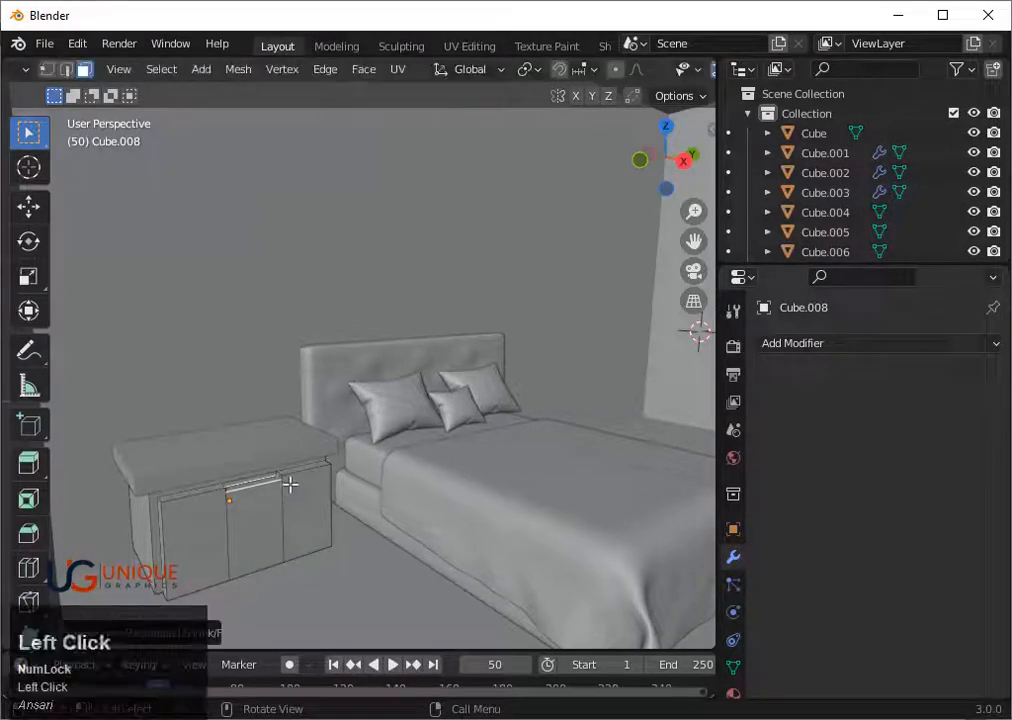
key("ctrl+z")
scroll(290, 478, "down", 1)
key("ctrl+z")
scroll(292, 475, "up", 1)
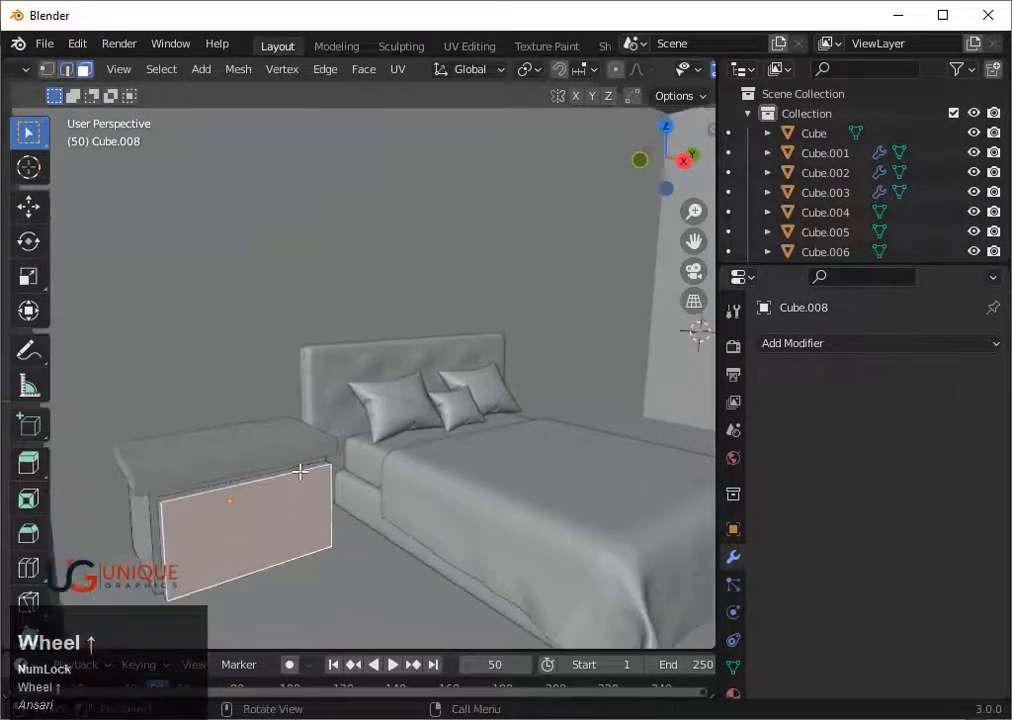
key("ctrl+z")
Divide the flat front panel into three sections with two vertical loop cuts, undoing and repeating the cut
left_click(280, 478)
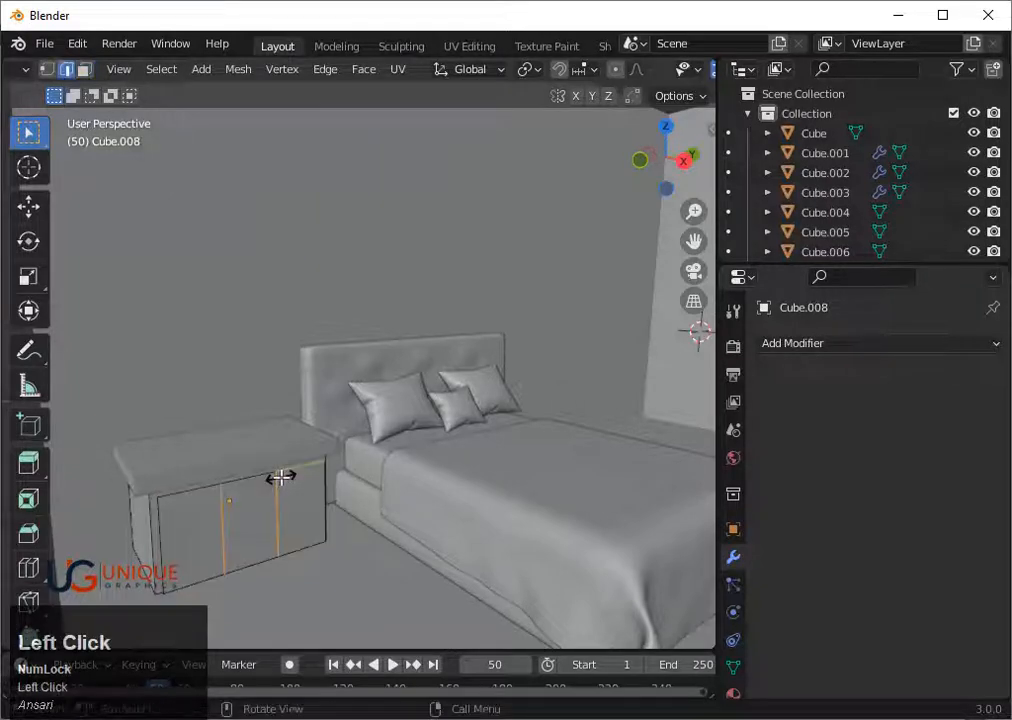
key("2")
left_click(277, 478)
key("ctrl+z")
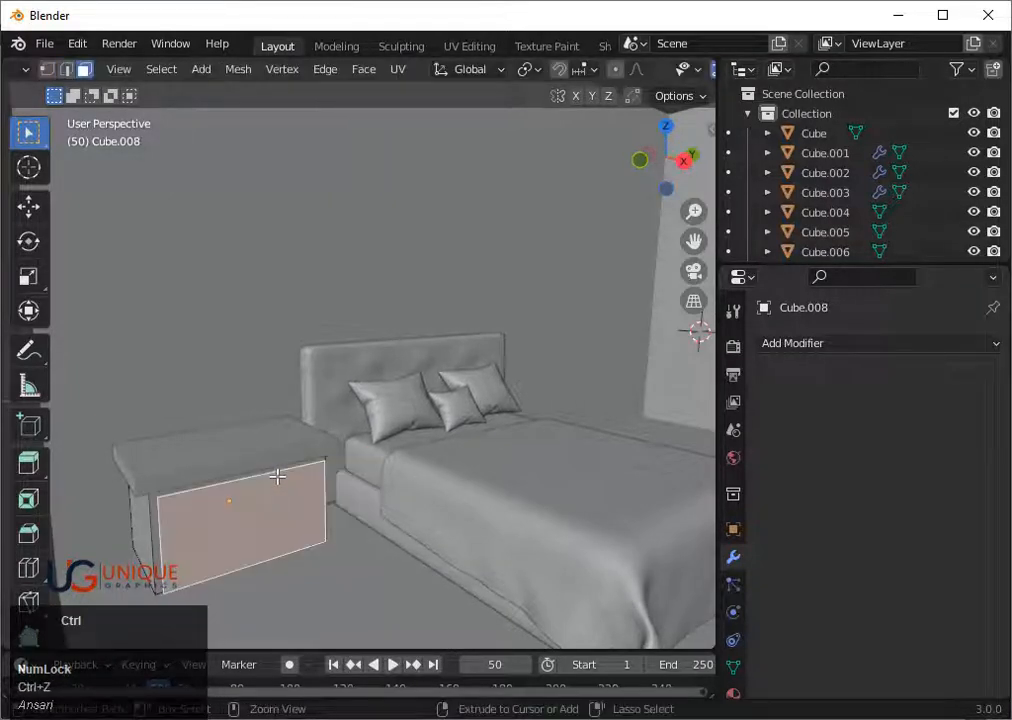
left_click(277, 478)
left_click(260, 481)
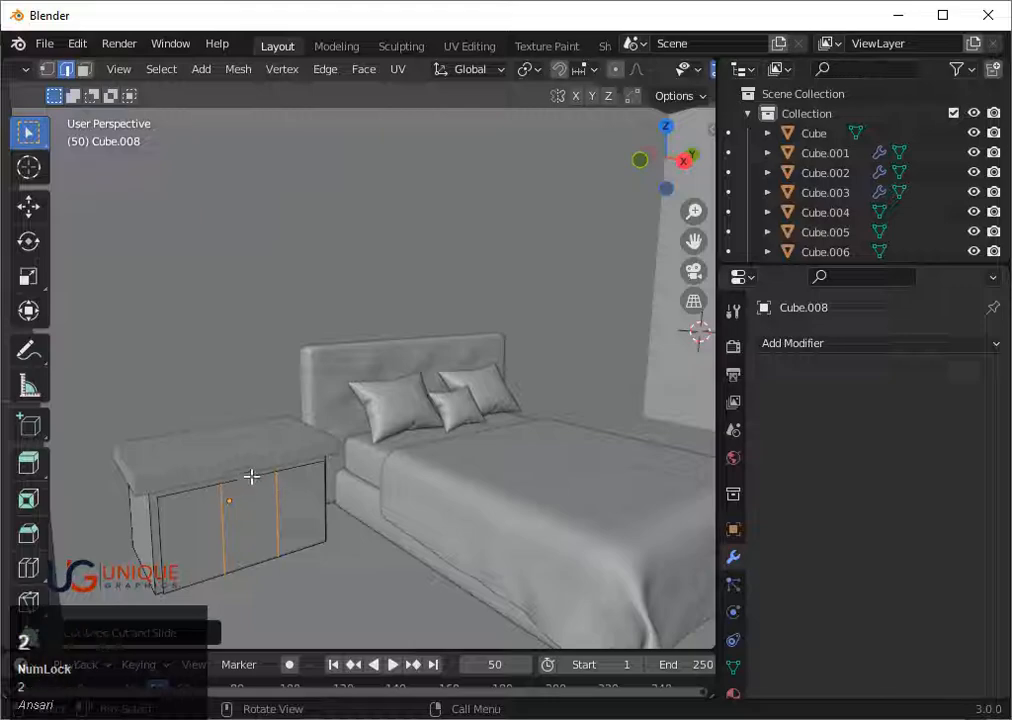
Lower the top edge of the front panel's middle section along Z by about 0.006 m
left_click(254, 477)
key("g")
key("z")
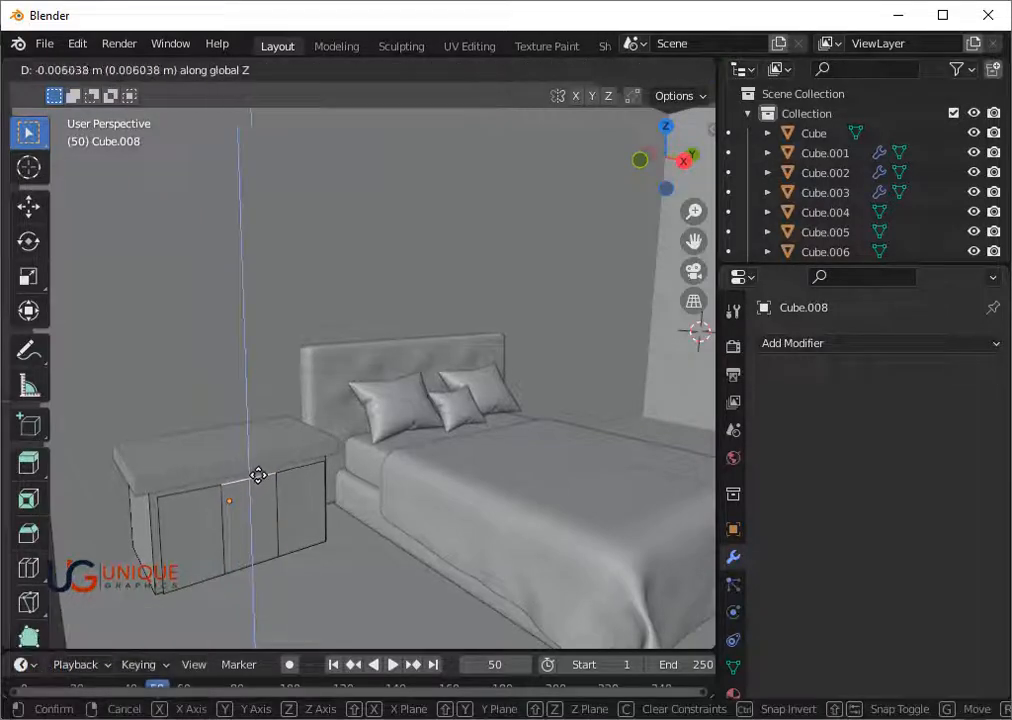
left_click(258, 474)
scroll(272, 478, "up", 2)
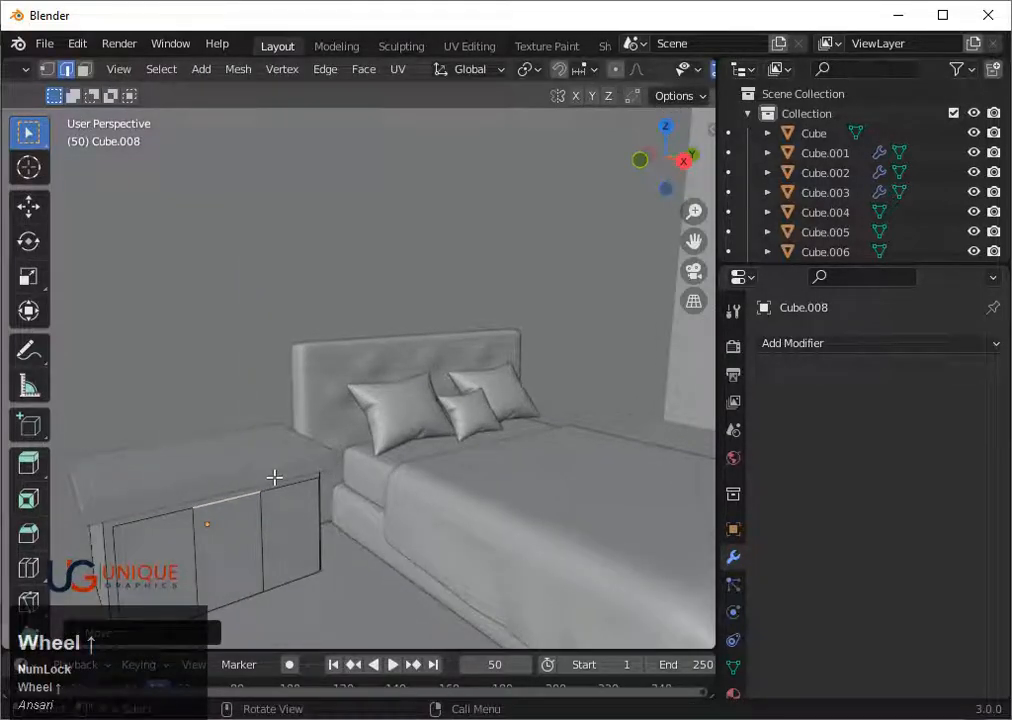
Try to extrude the middle section's top edge down along Z by about 0.06 m, and undo the front panel edits
key("e")
key("z")
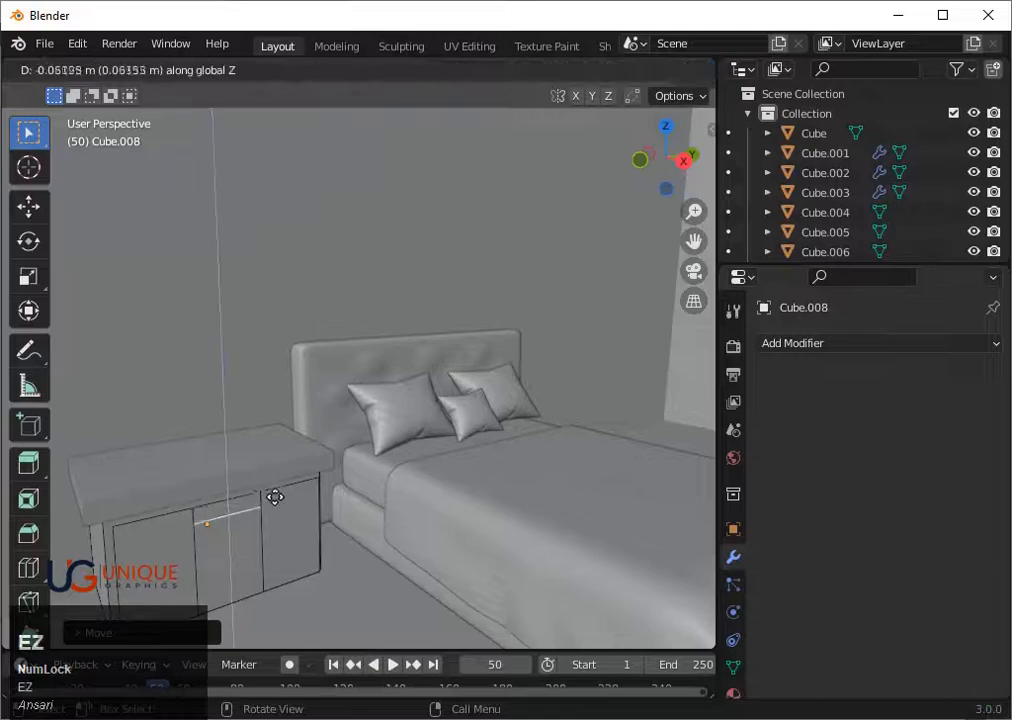
key("ctrl+z")
scroll(276, 495, "up", 1)
middle_click_drag(280, 490, 429, 474)
scroll(330, 497, "down", 3)
key("ctrl+z")
scroll(357, 442, "down", 2)
Inset the nightstand's front face by about 0.14 m and extrude the inner face inward as a recess
key("i")
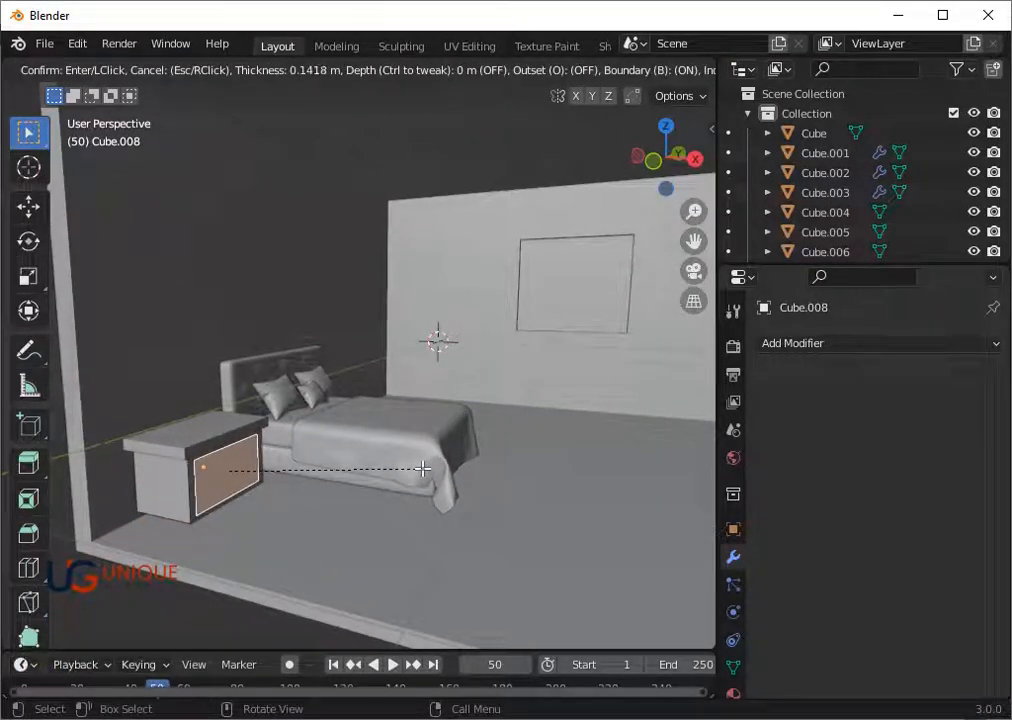
left_click(422, 468)
key("e")
left_click(400, 468)
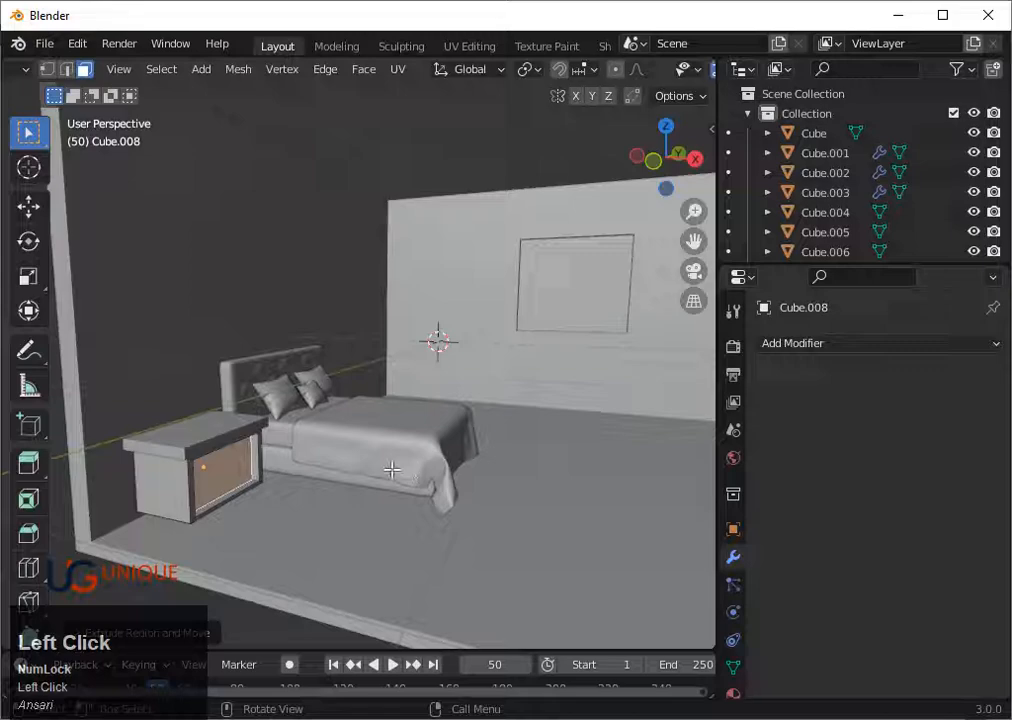
Extrude the recessed face again to form a front panel, scale it, and return to Object Mode
key("e")
left_click(403, 476)
scroll(405, 476, "up", 1)
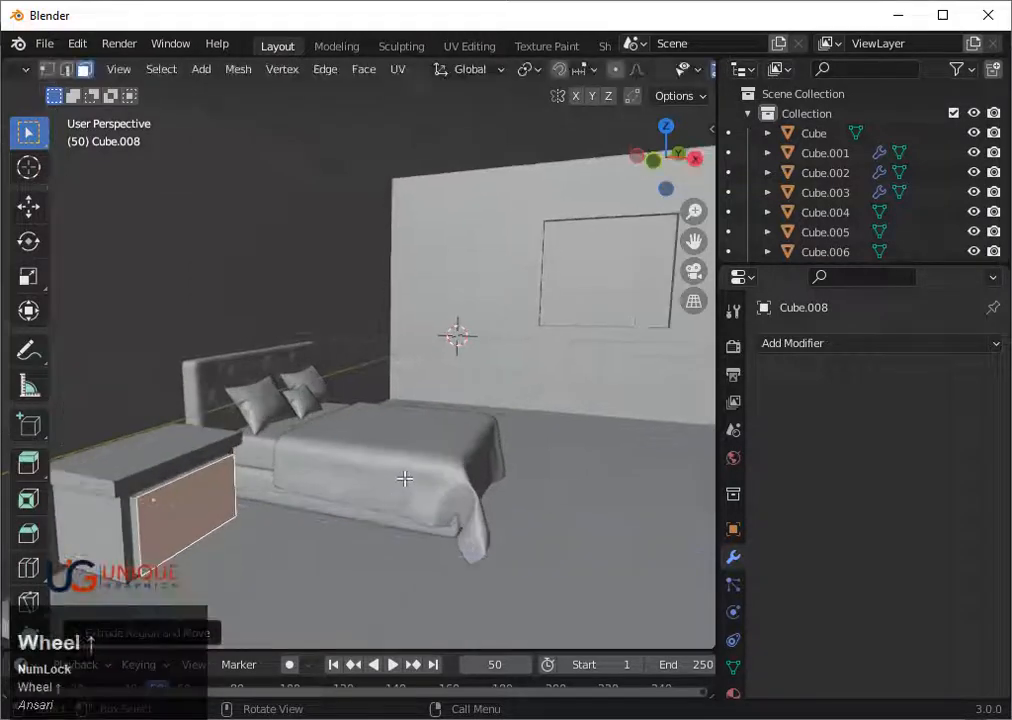
key("s")
middle_click_drag(413, 477, 455, 466)
key("Tab")
Examine the nightstand's front panel and its position beside the bed in solid and wireframe perspective views
middle_click_drag(382, 492, 285, 485)
scroll(303, 478, "up", 2)
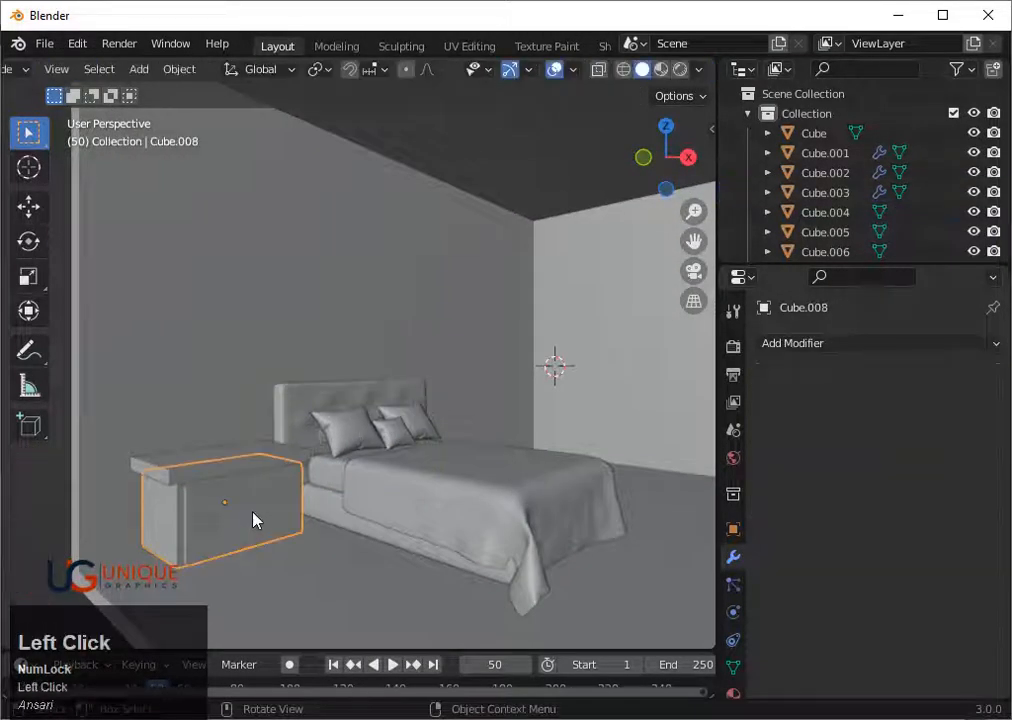
scroll(257, 515, "up", 2)
scroll(268, 500, "down", 4)
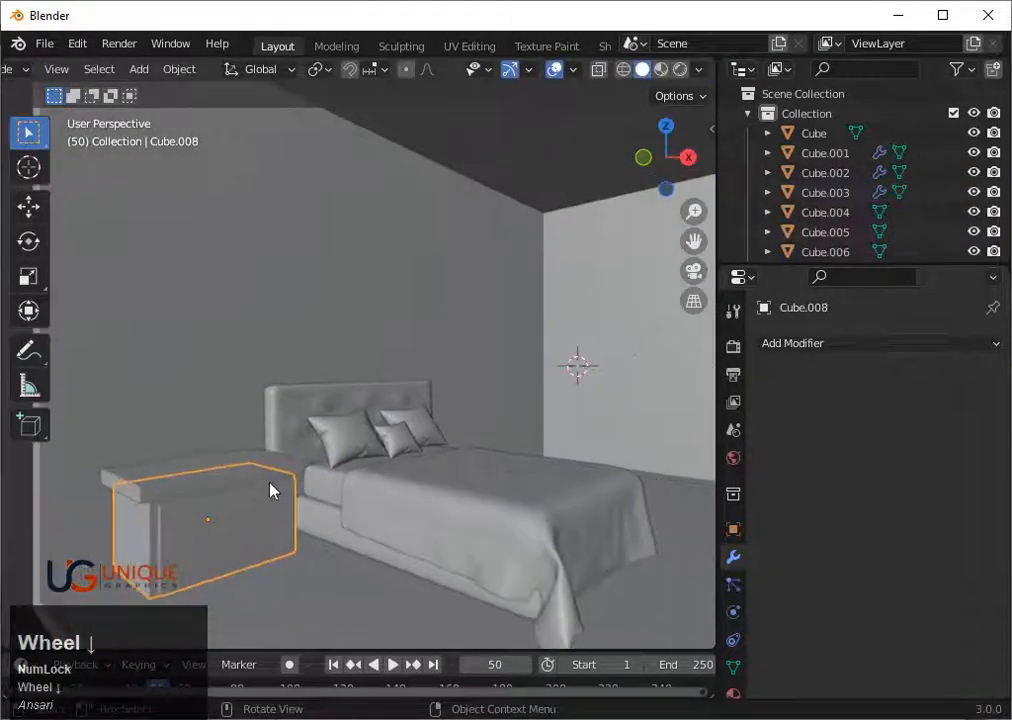
middle_click_drag(463, 429, 370, 455)
scroll(372, 445, "up", 2)
key("shift+z")
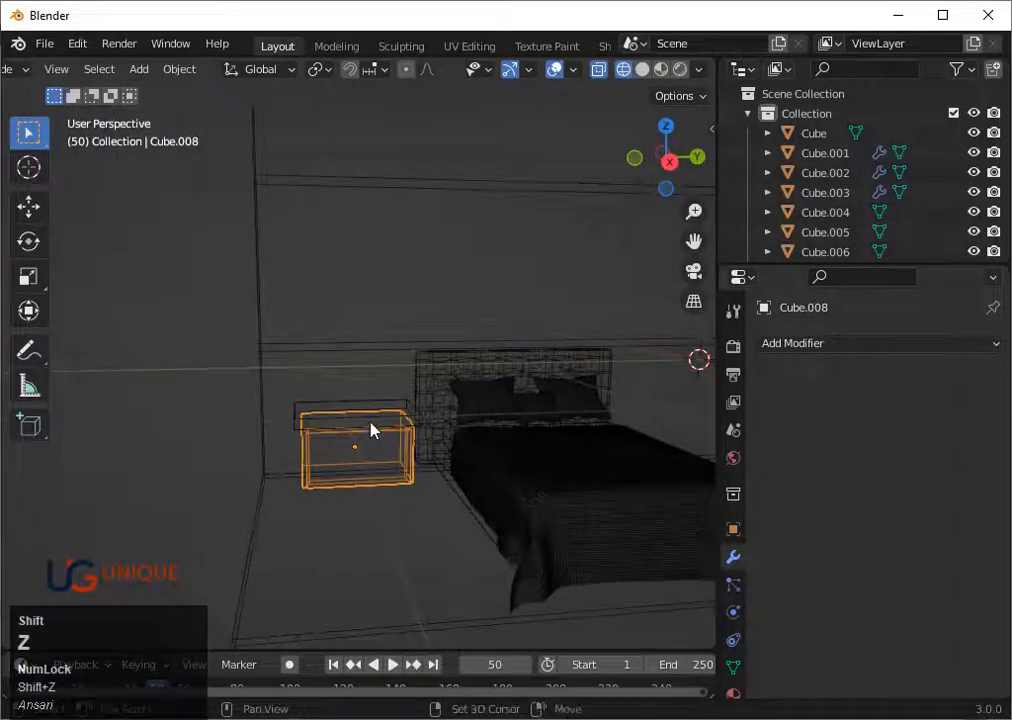
key("shift+z")
Add a cylinder mesh to the scene and show it in the right orthographic view
key("shift+a")
mouse_move(356, 320)
left_click(425, 413)
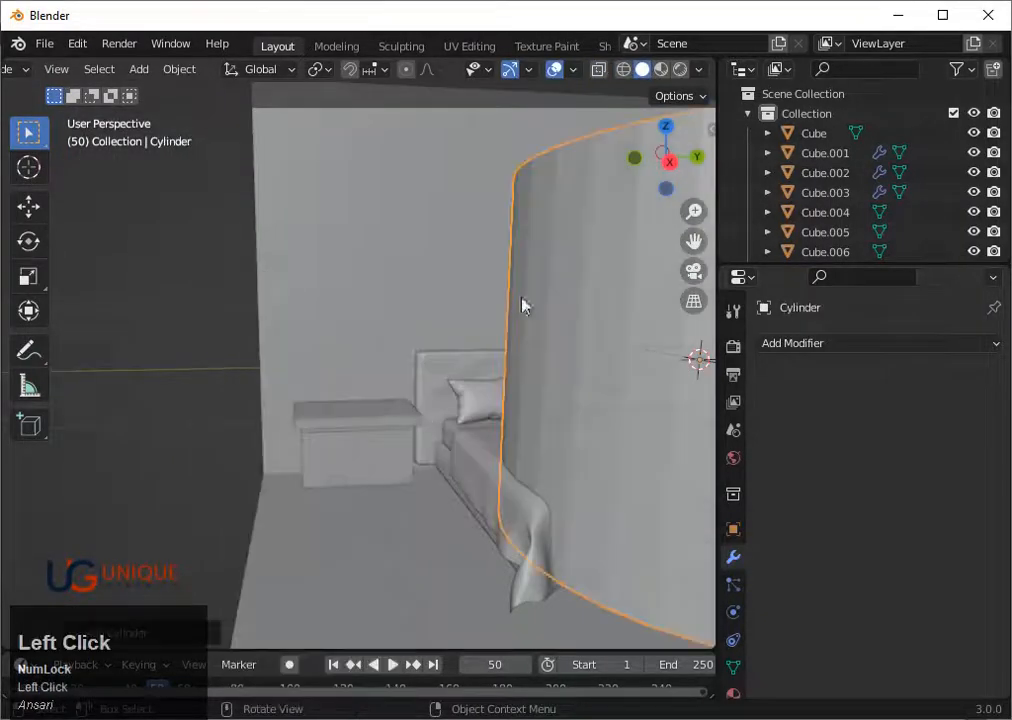
left_click(666, 158)
scroll(610, 296, "down", 3)
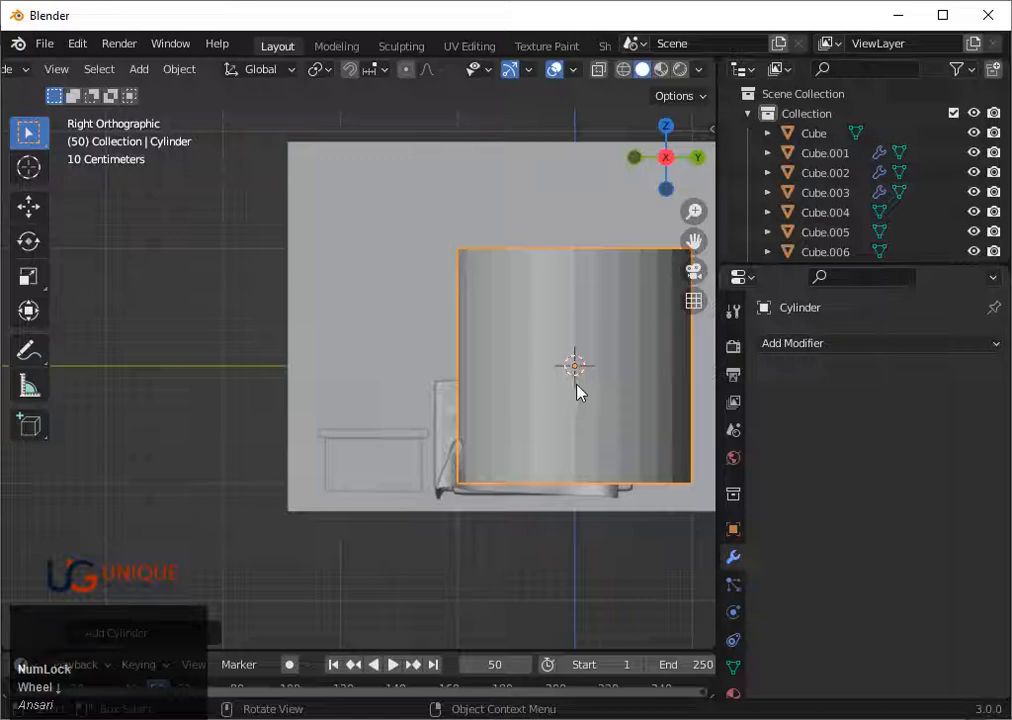
Move the cylinder to above the nightstand and scale it down uniformly to about half its size
key("g")
key("s")
left_click(513, 397)
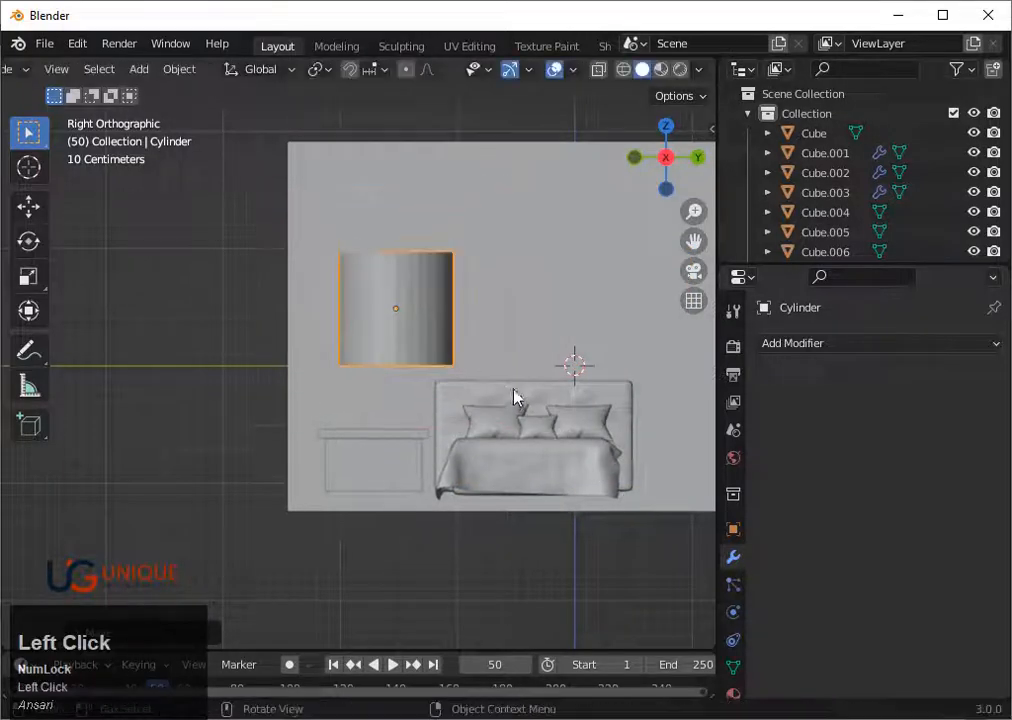
Stretch the cylinder vertically along the Z axis and frame it in the viewport
key("s")
key("z")
left_click(455, 417)
left_click(478, 422)
key("s")
left_click(470, 420)
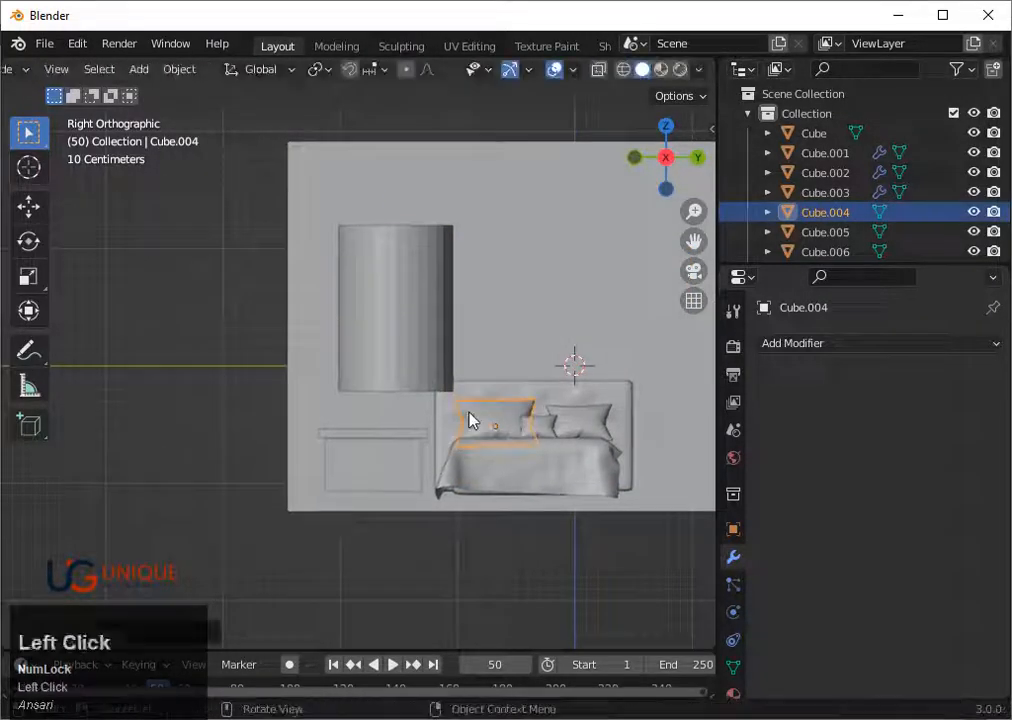
left_click(438, 376)
key("s")
left_click(482, 420)
key("KP_Decimal")
scroll(481, 418, "down", 3)
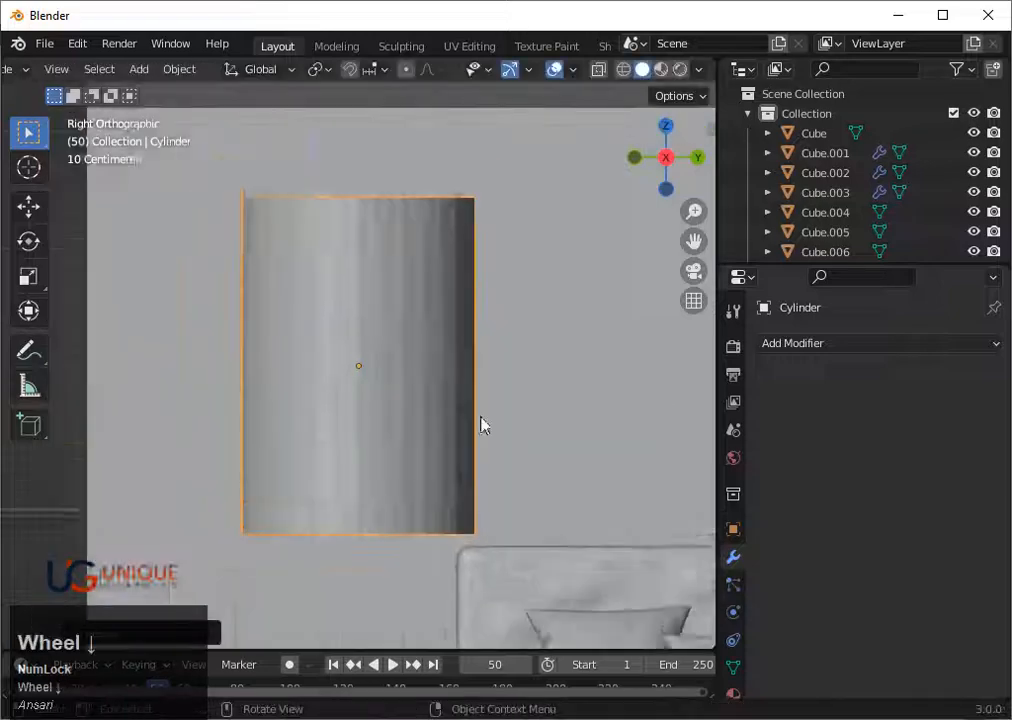
In Edit Mode, extrude the cylinder's bottom face downward, scale it inward to a taper, and raise it slightly along Z
key("Tab")
middle_click_drag(473, 428, 472, 382)
left_click(383, 474)
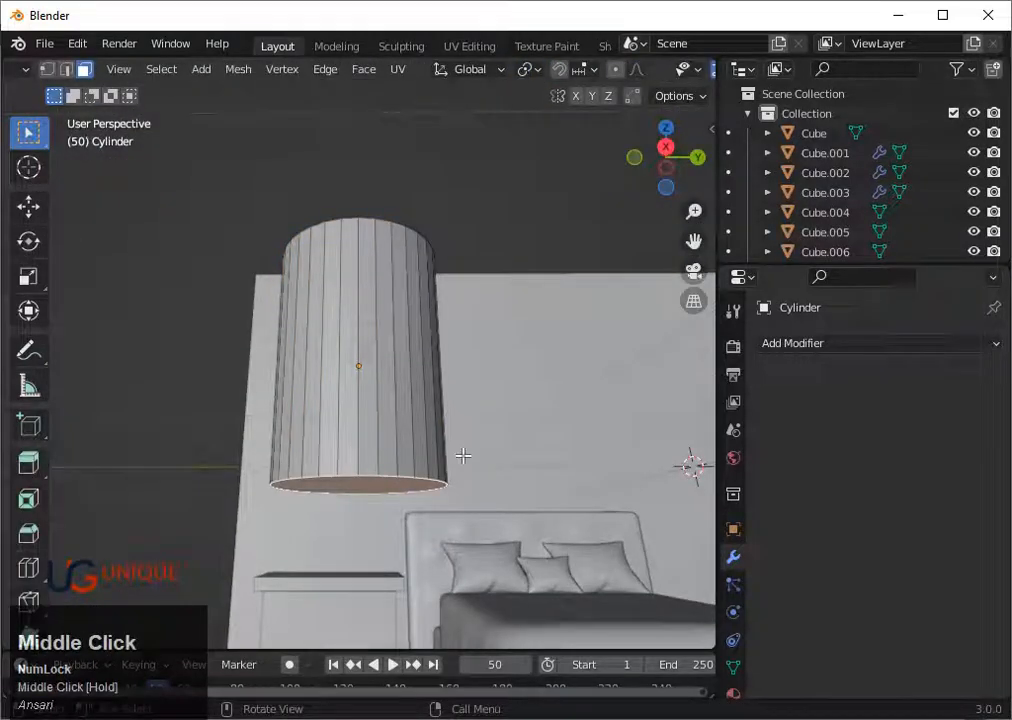
key("e")
left_click(466, 538)
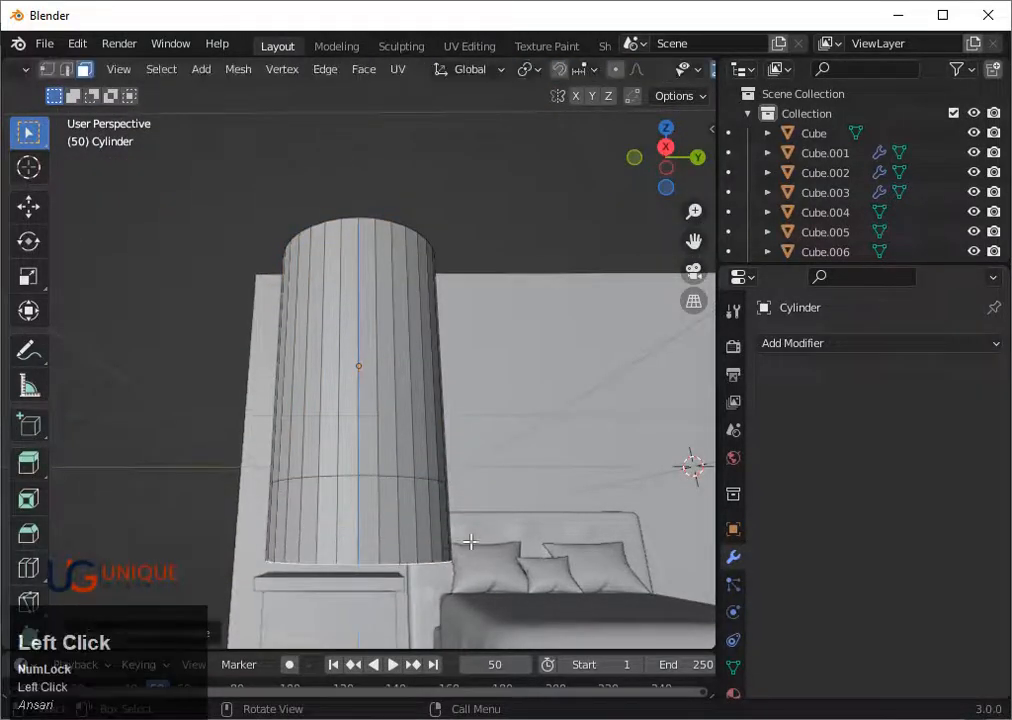
key("s")
left_click(437, 546)
key("g")
key("z")
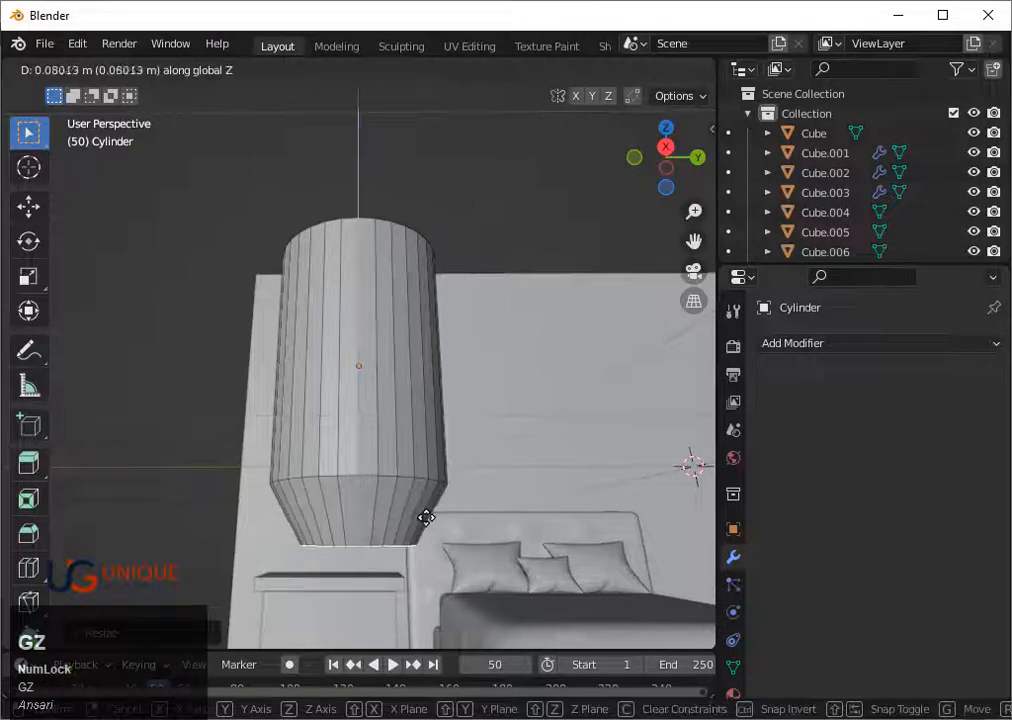
right_click(424, 519)
key("w")
left_click(426, 517)
key("e")
left_click(426, 523)
key("ctrl+z")
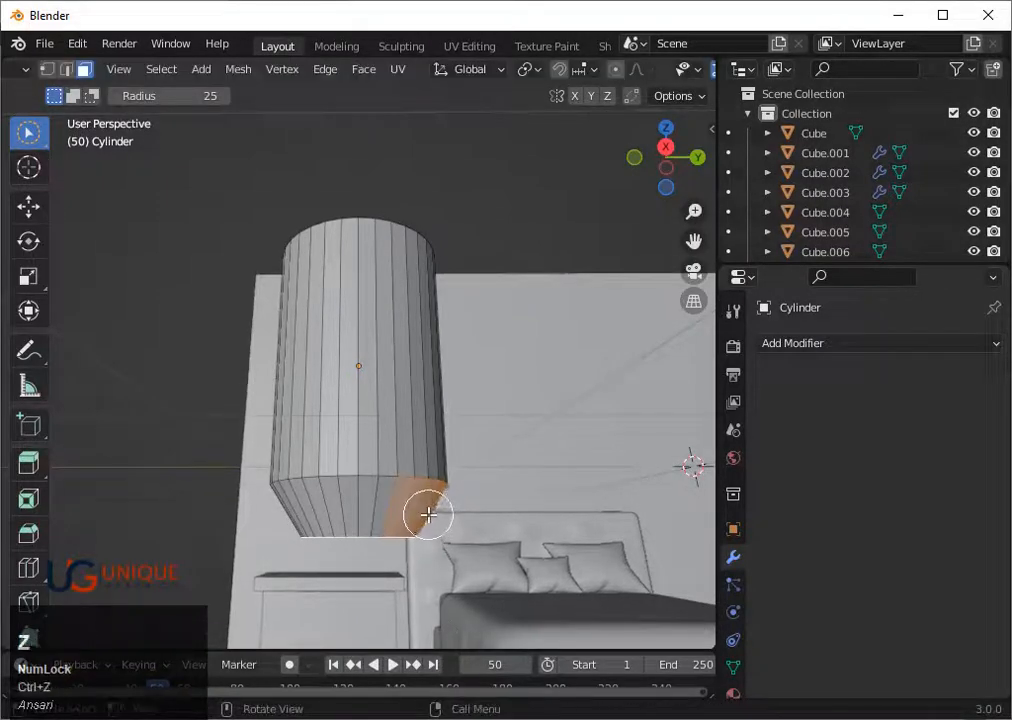
right_click(443, 507)
key("ctrl+z")
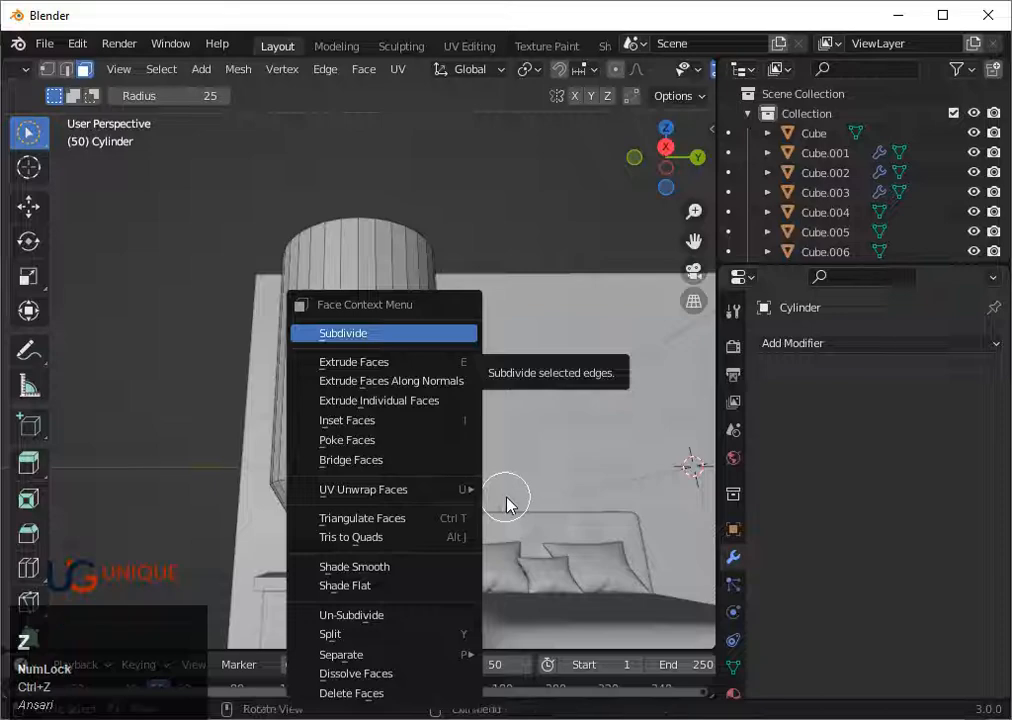
left_click(510, 497)
key("ctrl+z")
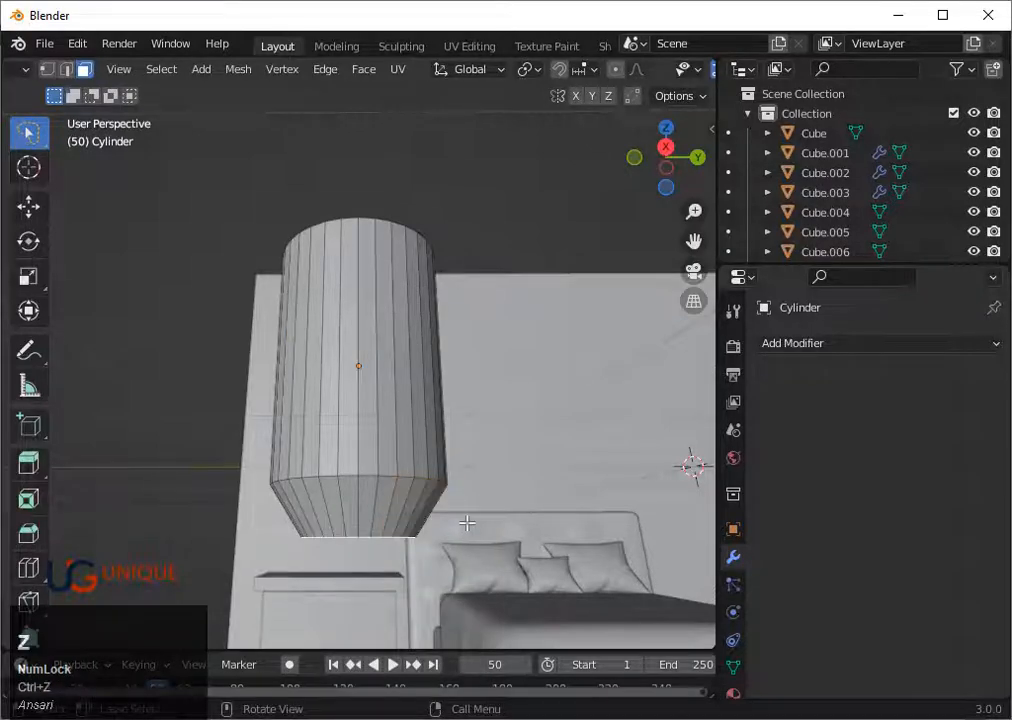
Extrude the bottom face downward, scale it into a narrow neck, and extrude the neck a short distance
key("e")
left_click(468, 529)
key("s")
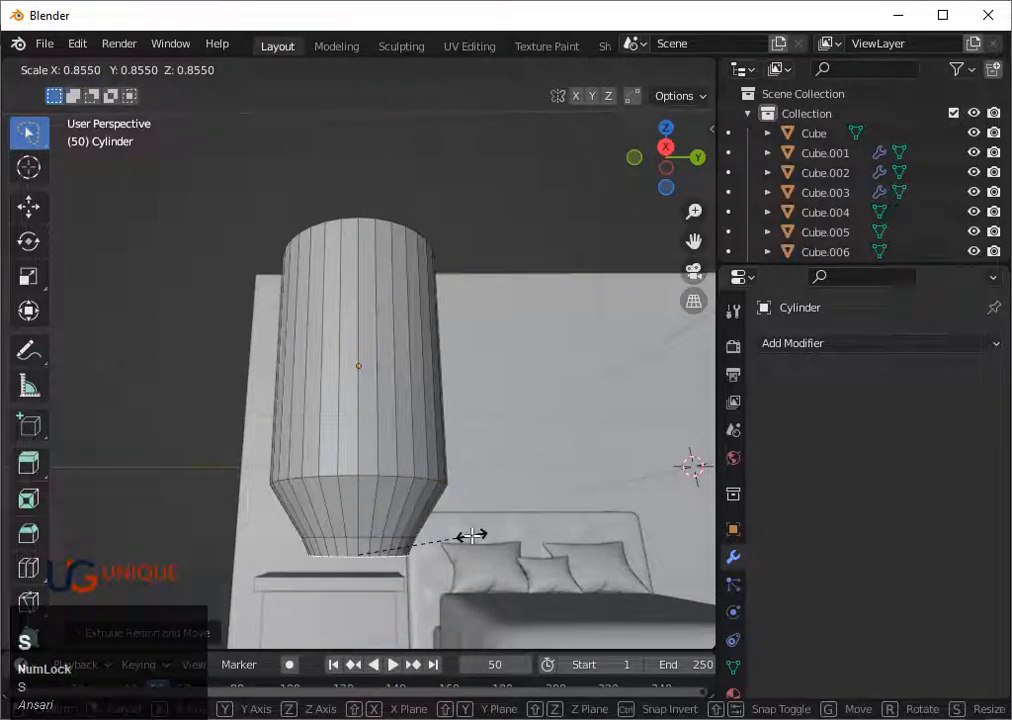
left_click(397, 530)
key("e")
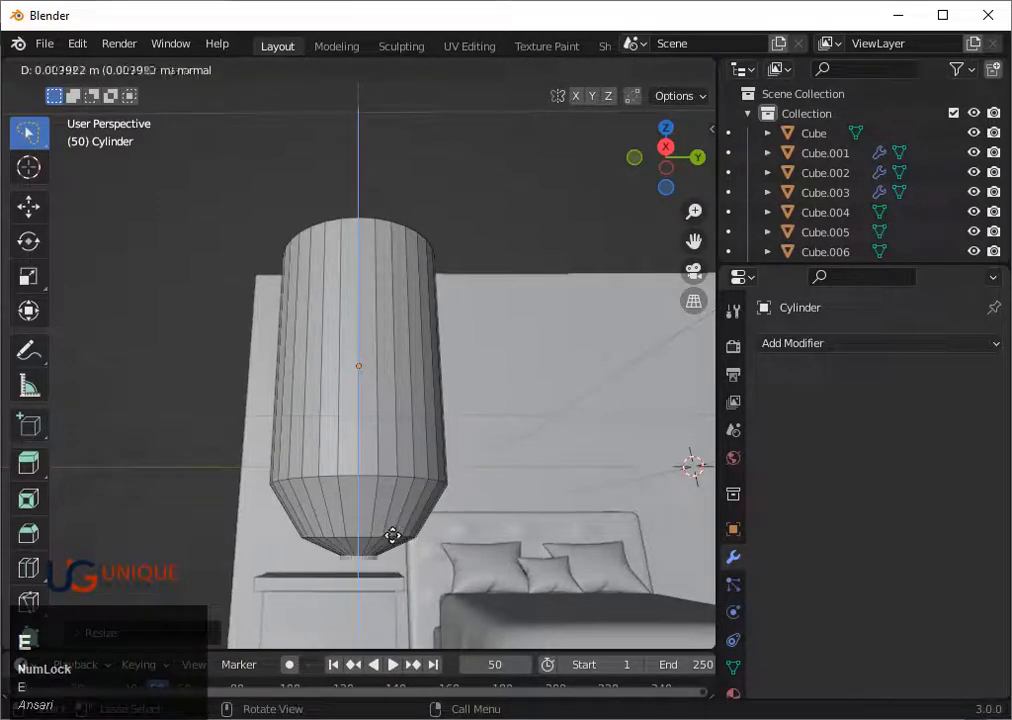
left_click(392, 538)
Widen the neck's end face into a flange, lower it along Z, and extrude it about 0.04 m as a round foot
key("i")
left_click(452, 531)
key("s")
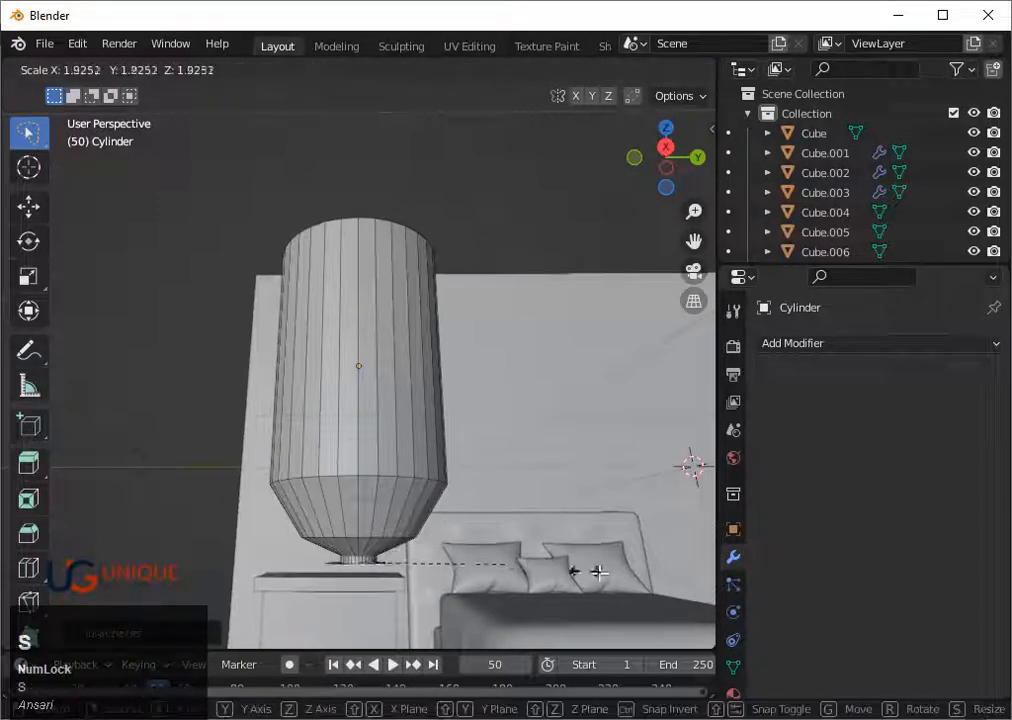
left_click(148, 568)
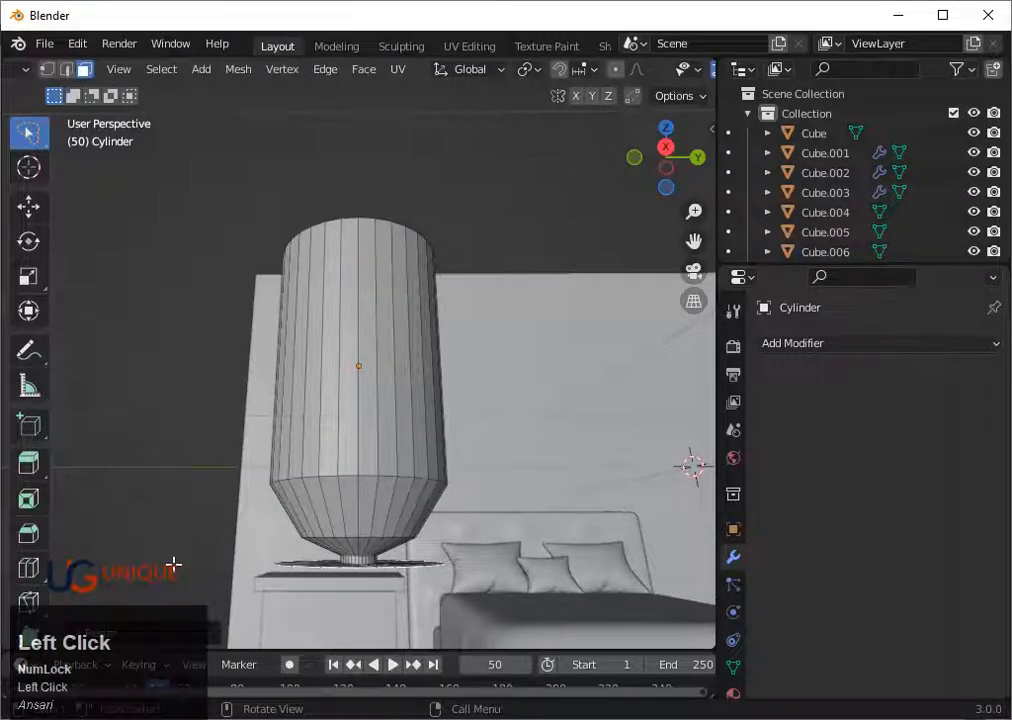
key("g")
key("z")
left_click(177, 573)
key("e")
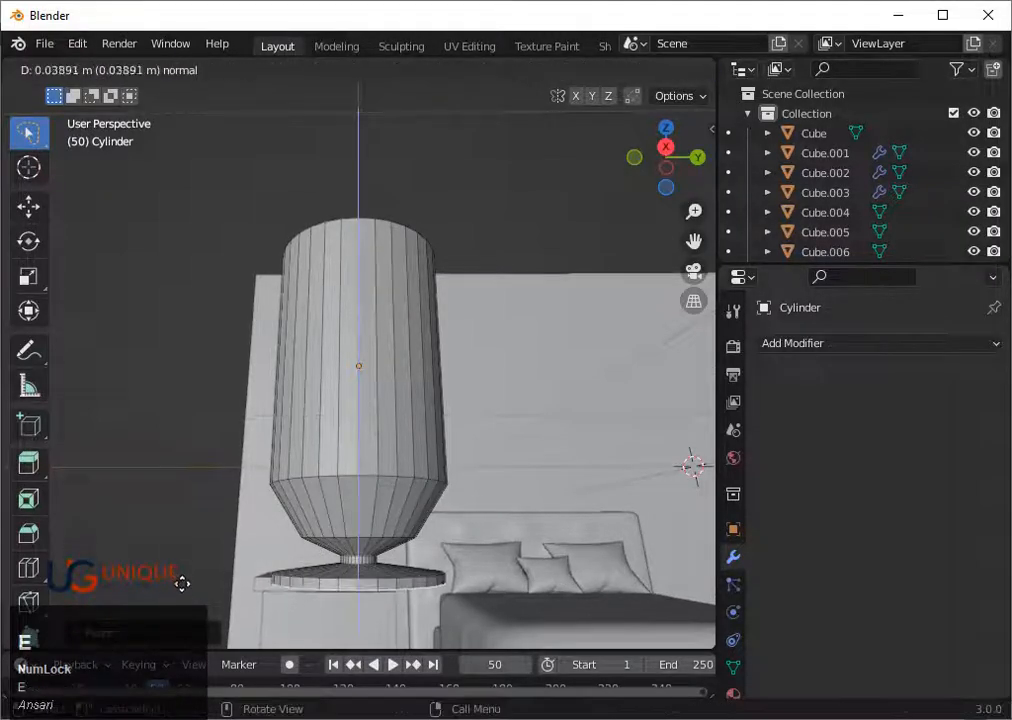
left_click(184, 583)
Scale the cylinder's top face inward so the body tapers upward
scroll(239, 567, "down", 1)
middle_click_drag(350, 515, 379, 553)
scroll(379, 553, "down", 2)
scroll(379, 553, "up", 2)
middle_click_drag(433, 392, 430, 470)
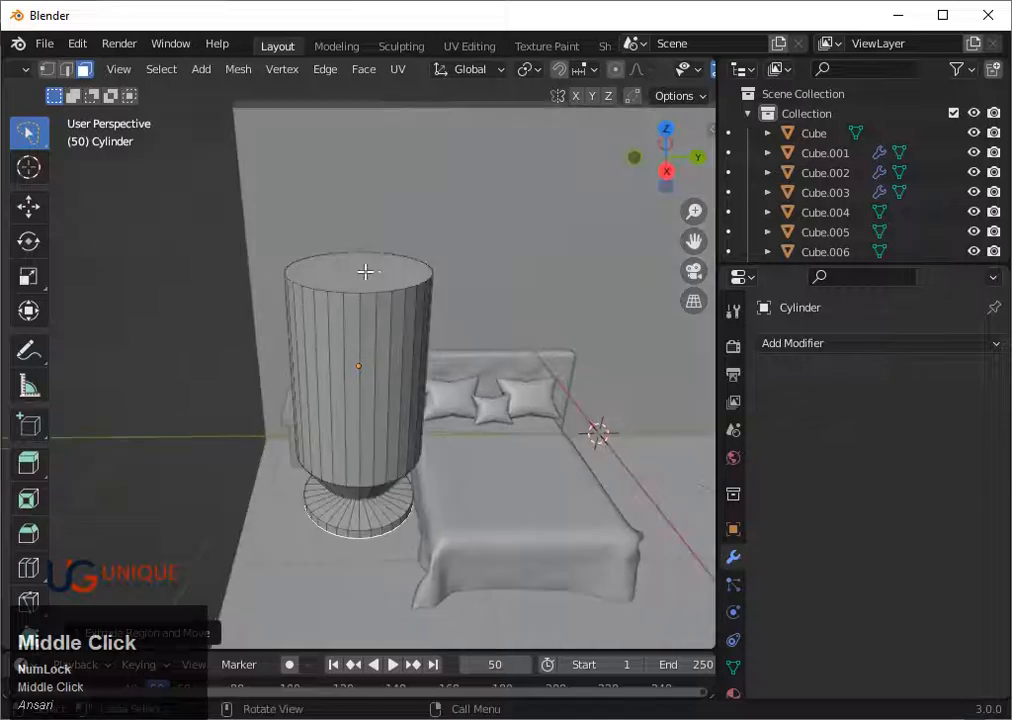
left_click(366, 272)
key("s")
left_click(462, 347)
Try to extrude the top face upward and scale it outward into a flared rim
scroll(430, 382, "down", 2)
middle_click_drag(427, 386, 388, 358)
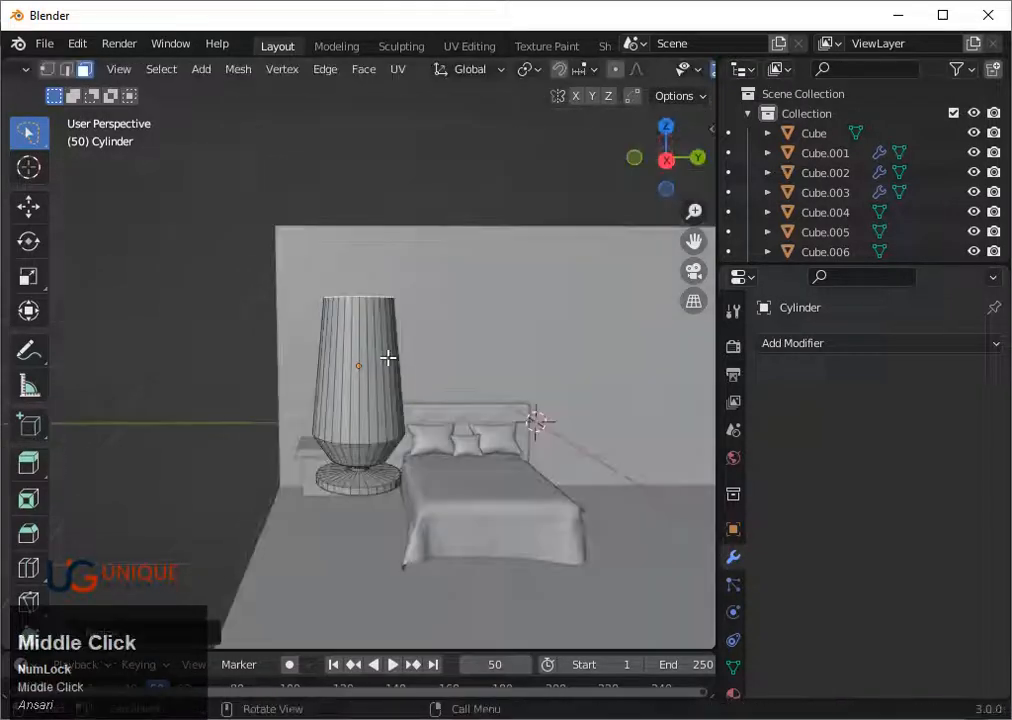
key("e")
left_click(428, 341)
key("s")
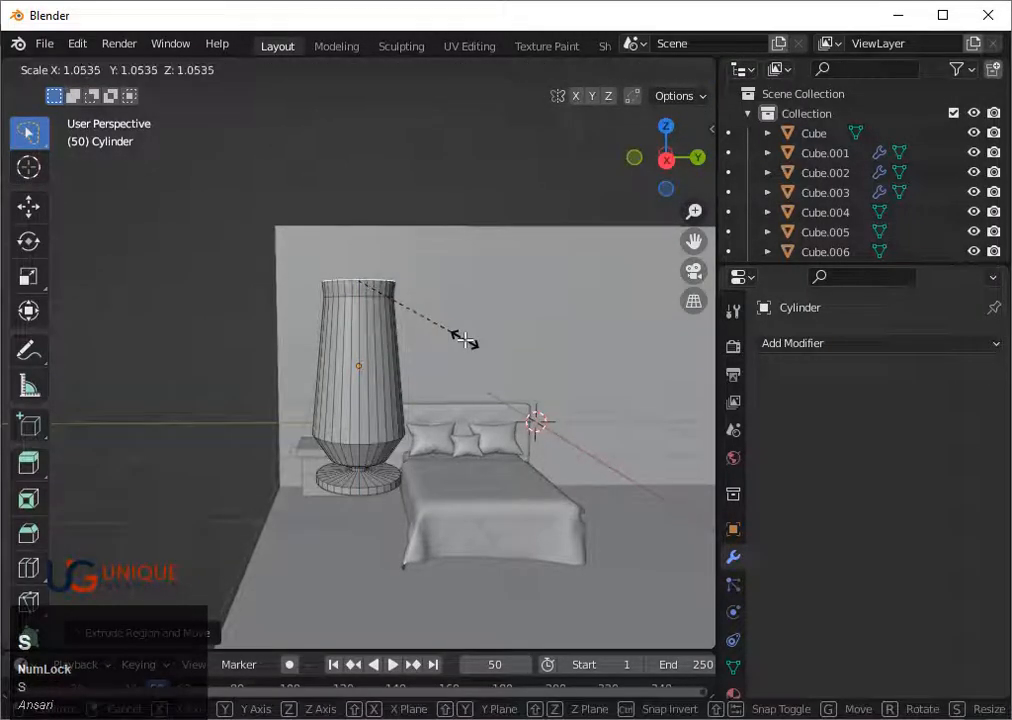
left_click(455, 370)
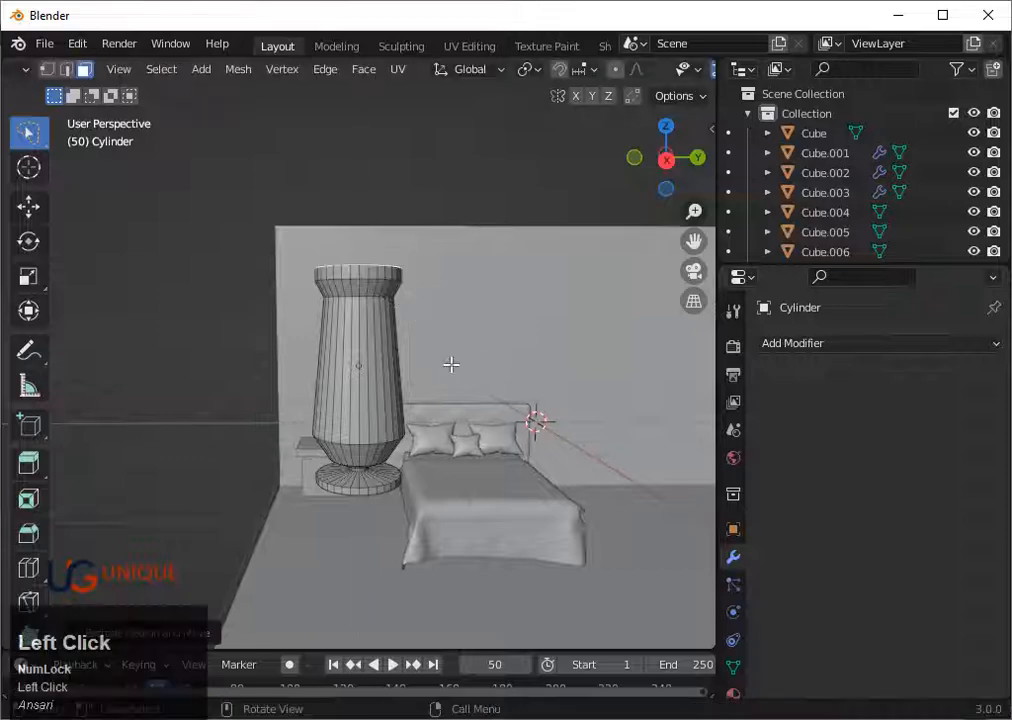
key("s")
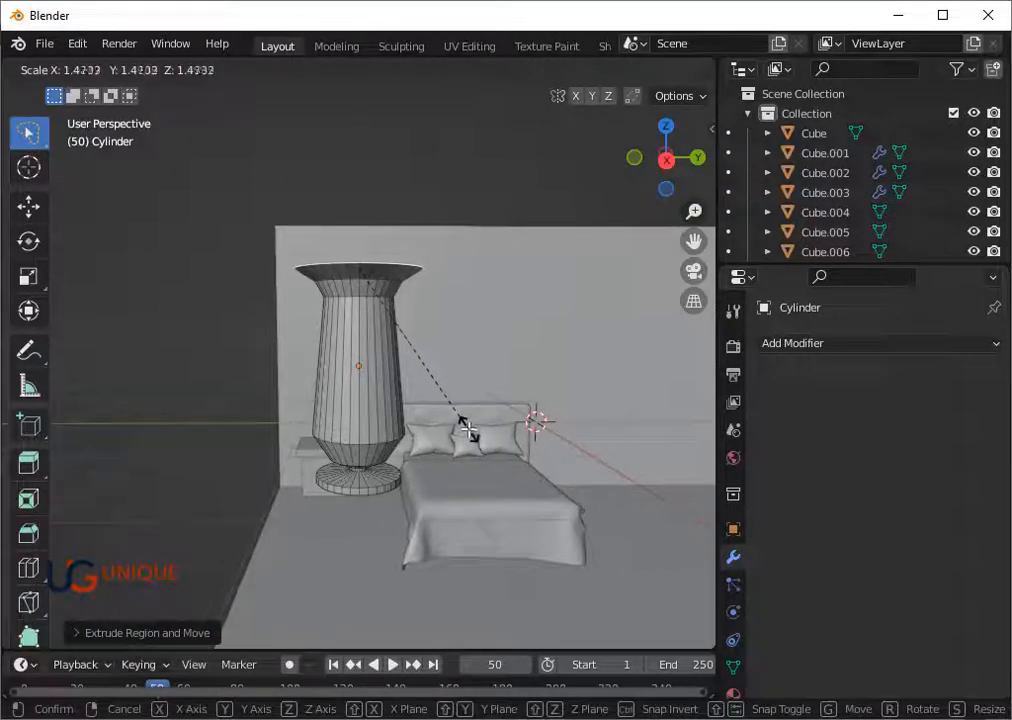
right_click(468, 430)
key("ctrl+z")
Scale the top face narrower and raise the body's widest edge loop about 0.15 m along Z
key("s")
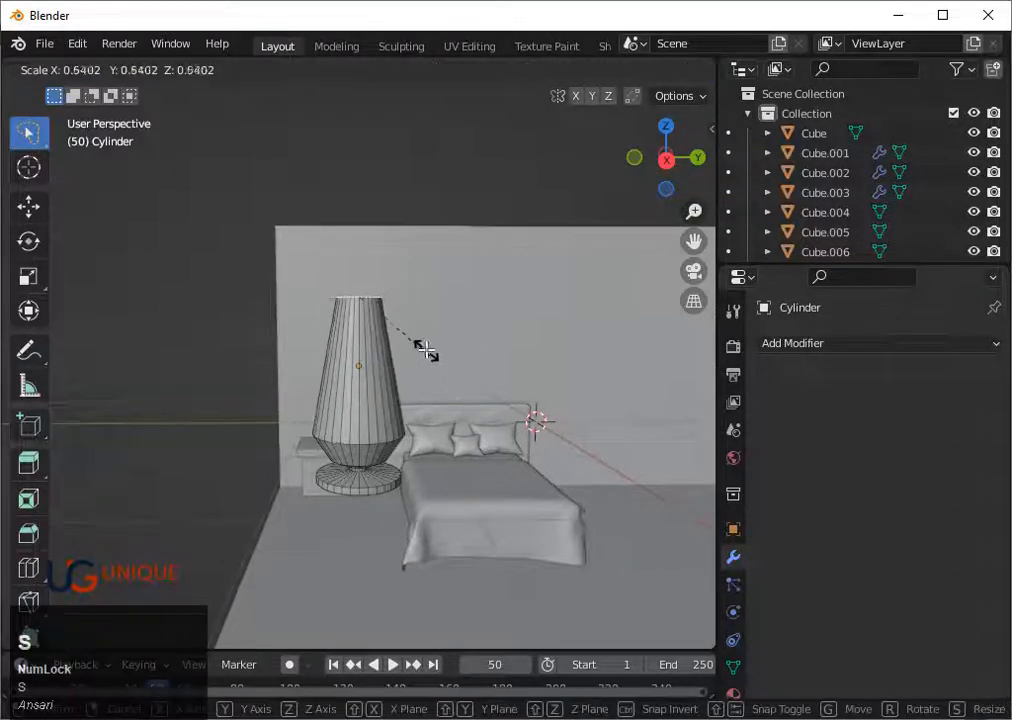
left_click(419, 343)
scroll(368, 470, "up", 2)
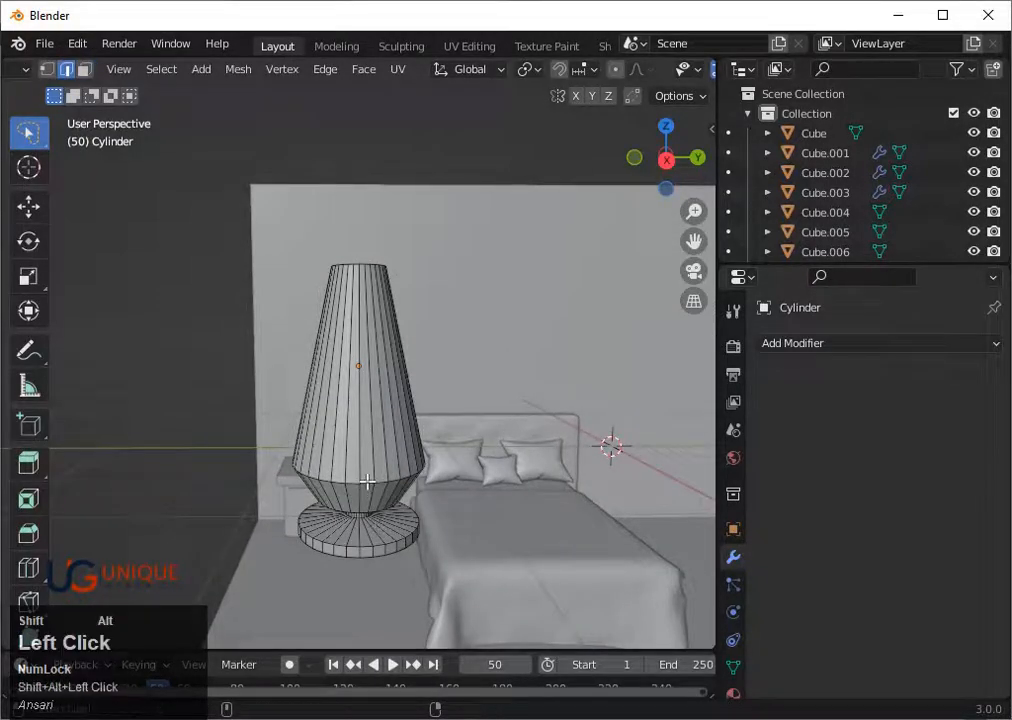
key("g")
key("z")
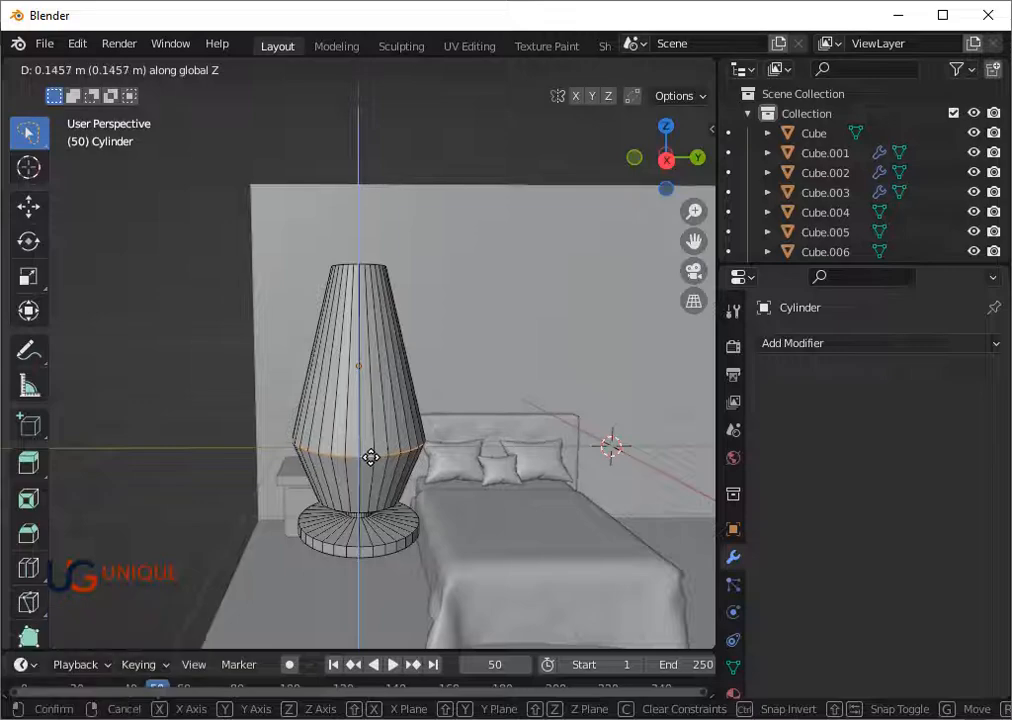
left_click(371, 453)
Bevel the widest edge loop about 0.51 m with 5 segments and check the rounded body
scroll(374, 465, "up", 3)
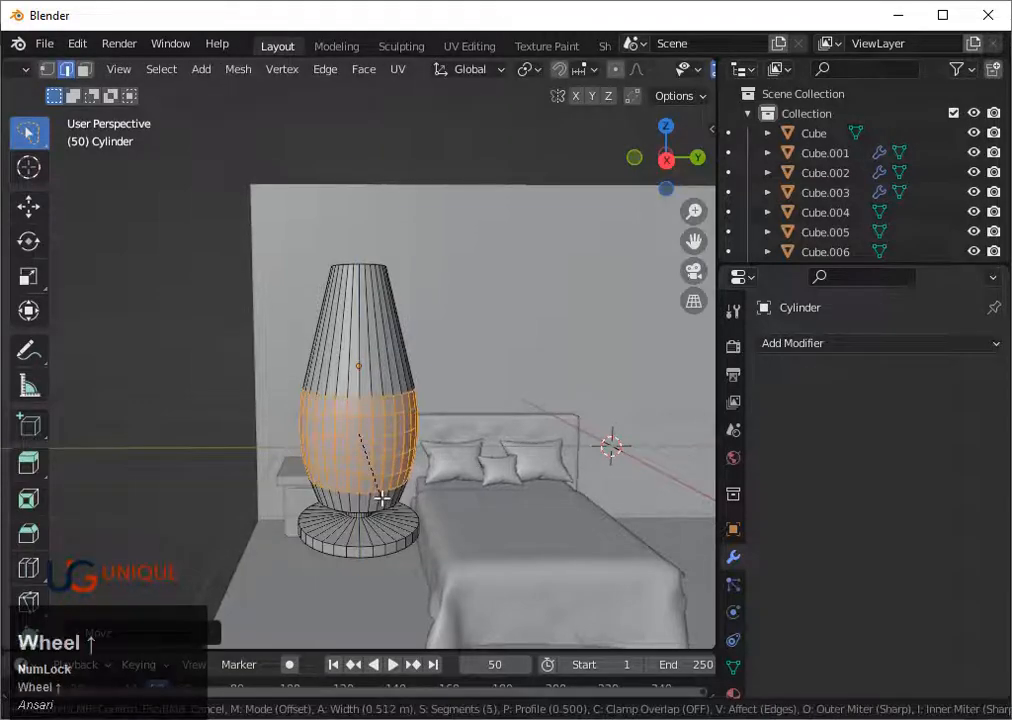
key("Tab")
scroll(384, 505, "down", 2)
key("Tab")
middle_click_drag(384, 492, 380, 468)
scroll(379, 499, "up", 6)
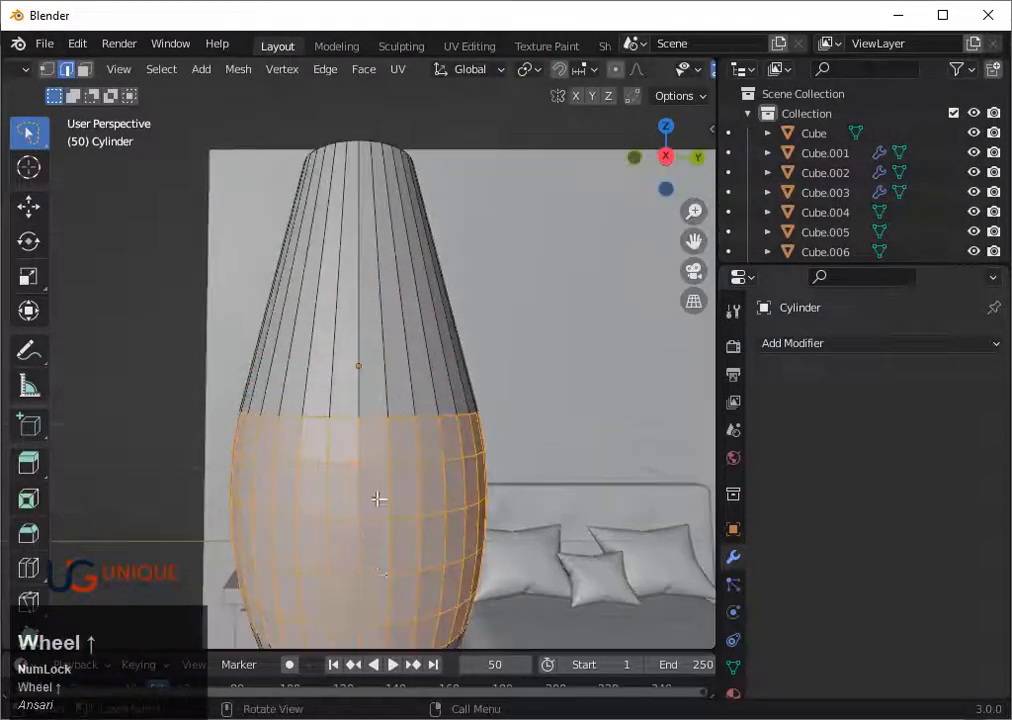
scroll(379, 502, "down", 4)
mouse_move(379, 515)
middle_mouse_down()
mouse_move(379, 525)
mouse_move(372, 508)
middle_mouse_up()
Bevel the edge loop just above the neck about 0.09 m with 5 segments and return to Object Mode
left_click(372, 508, "alt")
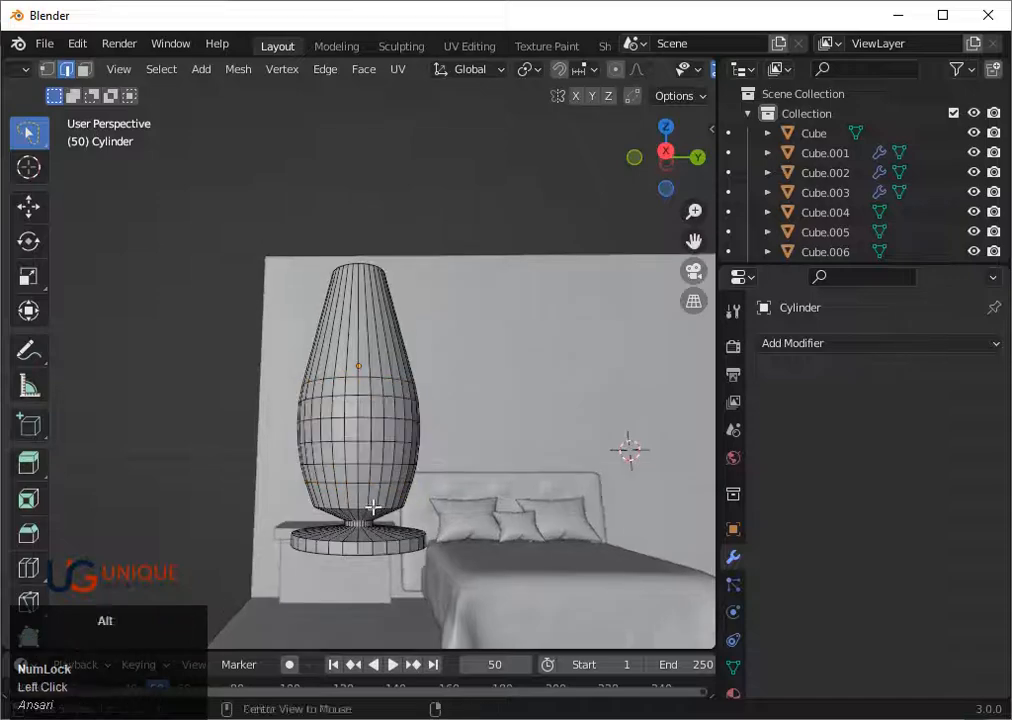
key("ctrl+b")
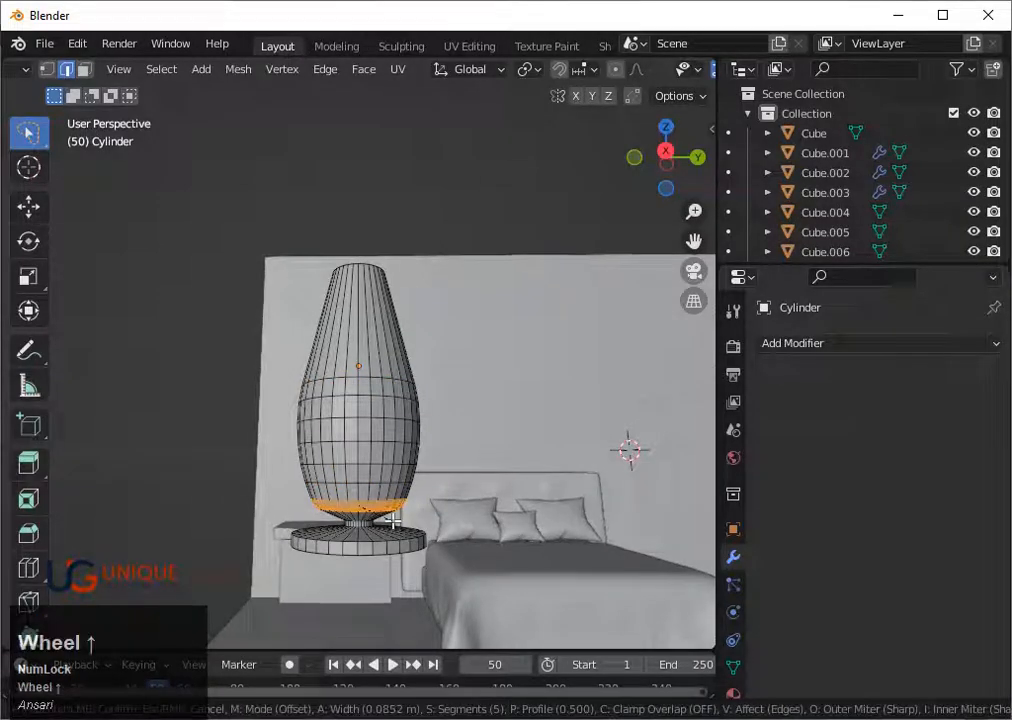
left_click(397, 533)
key("Tab")
scroll(377, 485, "down", 4)
middle_click_drag(377, 485, 386, 545)
scroll(408, 437, "up", 3)
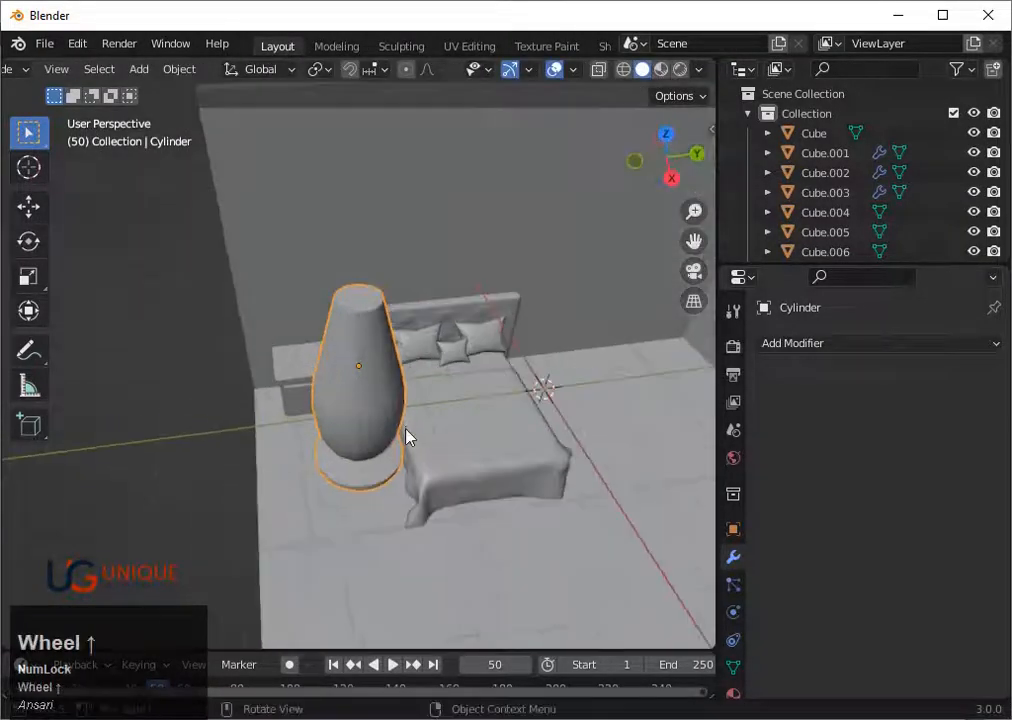
In Edit Mode with face selection, scale the body's top face further inward
key("Tab")
scroll(373, 339, "up", 4)
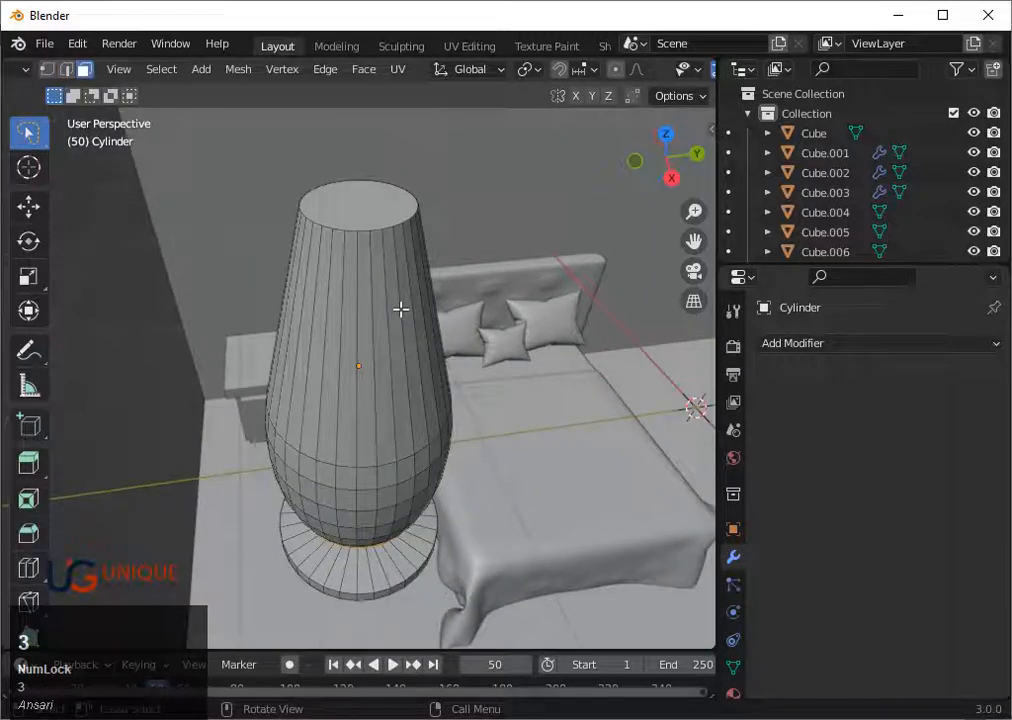
scroll(401, 310, "down", 2)
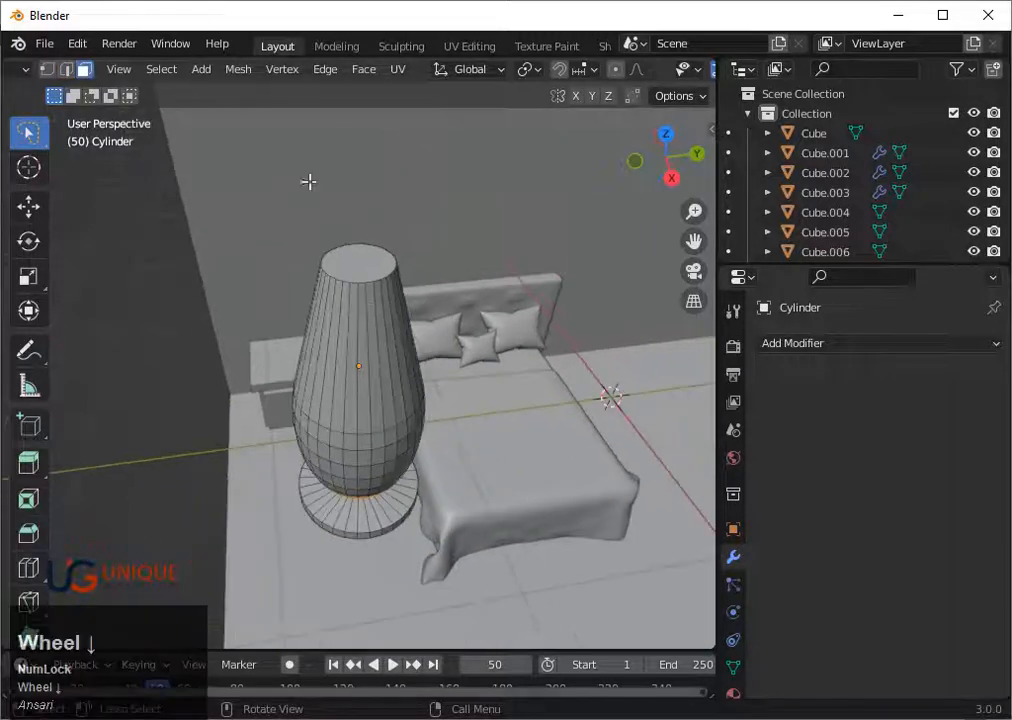
key("s")
left_click(416, 296)
middle_click_drag(416, 296, 371, 264)
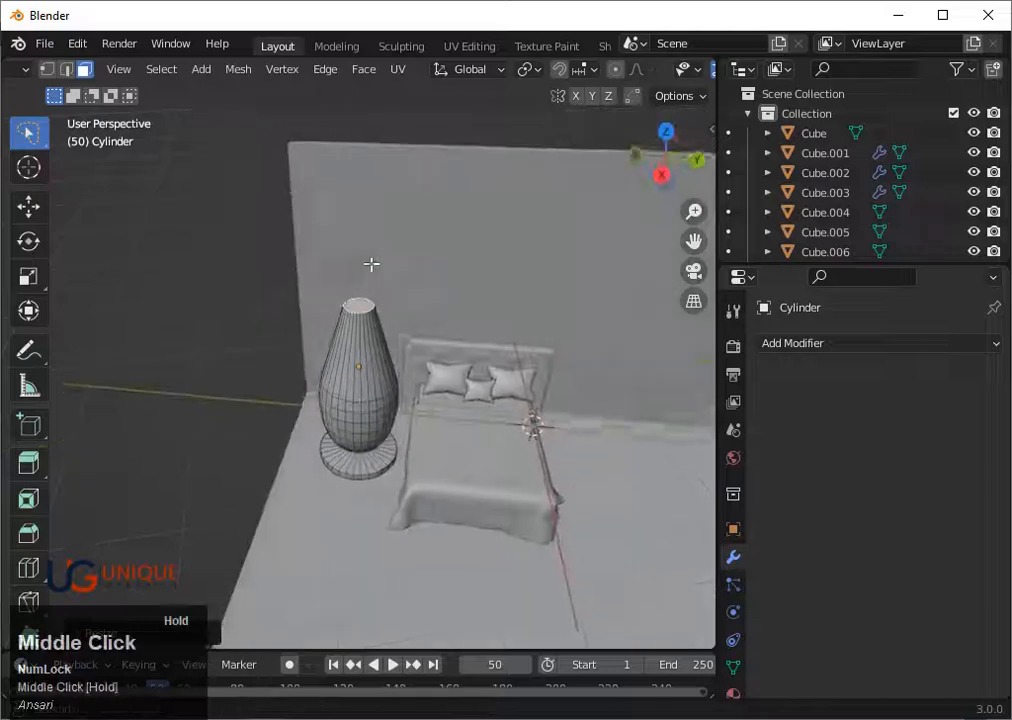
Extrude the top face upward and flare it outward, and extrude it again as a rim with its top scaled inward
scroll(373, 270, "up", 2)
key("s")
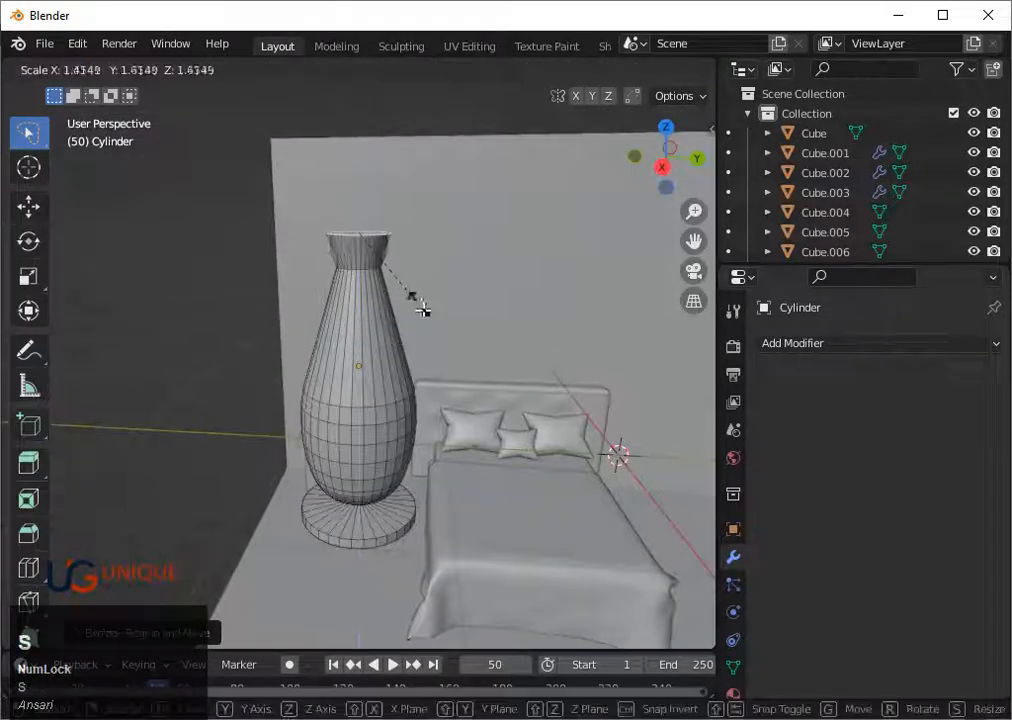
key("e")
key("s")
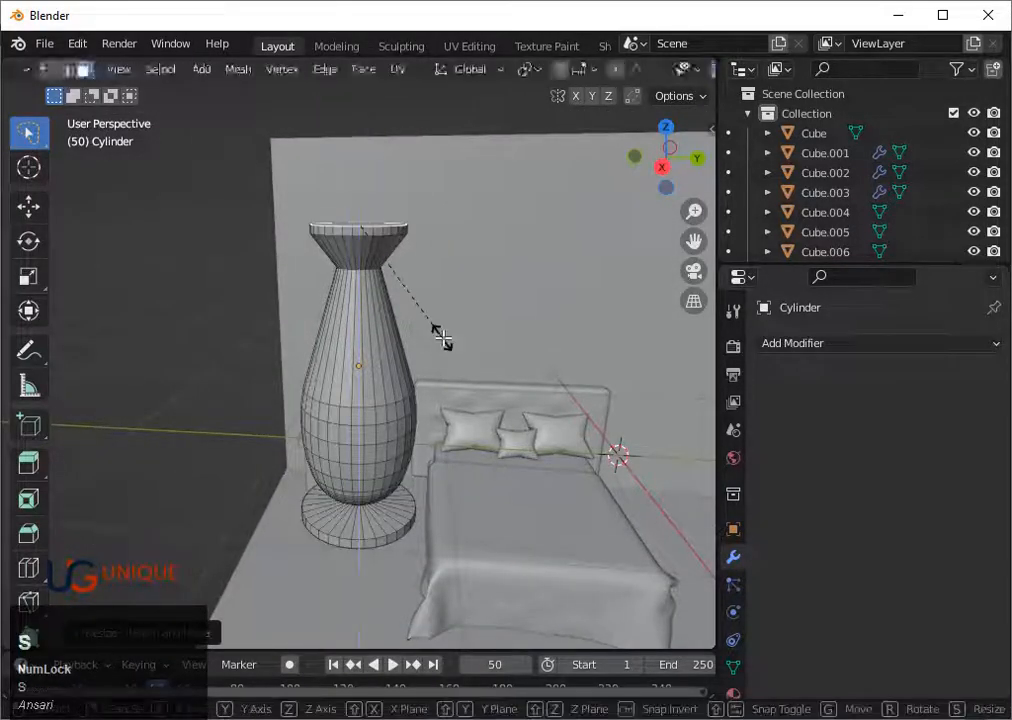
left_click(420, 292)
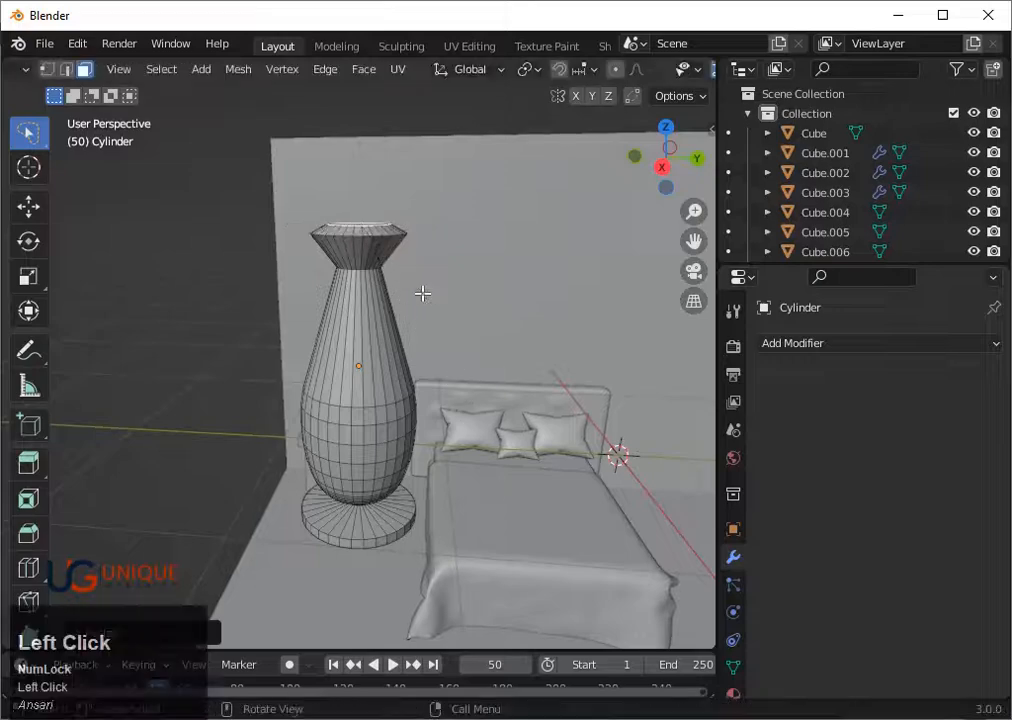
Inset the vase's top face and extrude it downward along Z to hollow out the mouth
middle_click_drag(422, 294, 422, 330)
key("e")
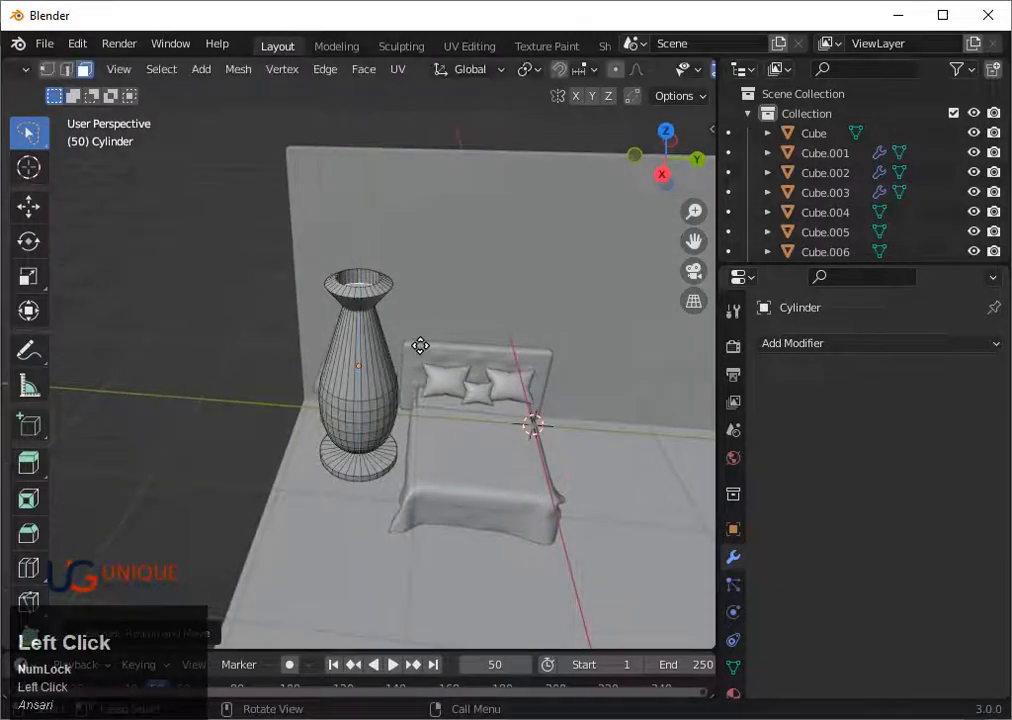
left_click(442, 330)
key("e")
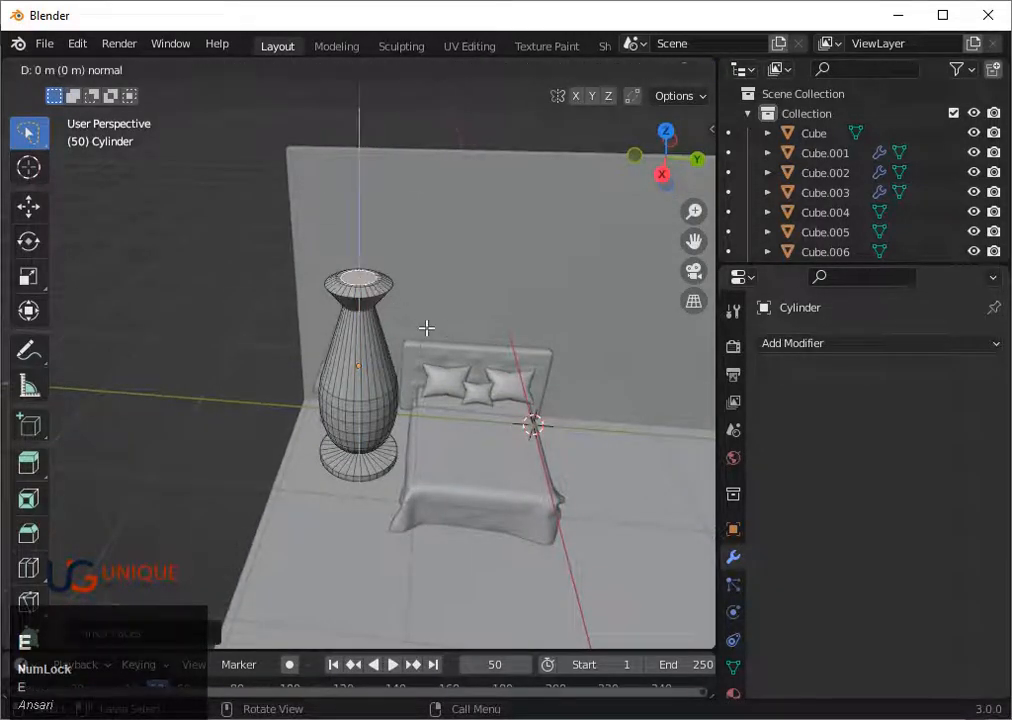
key("z")
left_click(427, 341)
middle_click_drag(425, 318, 375, 313)
scroll(381, 316, "up", 3)
scroll(423, 264, "down", 3)
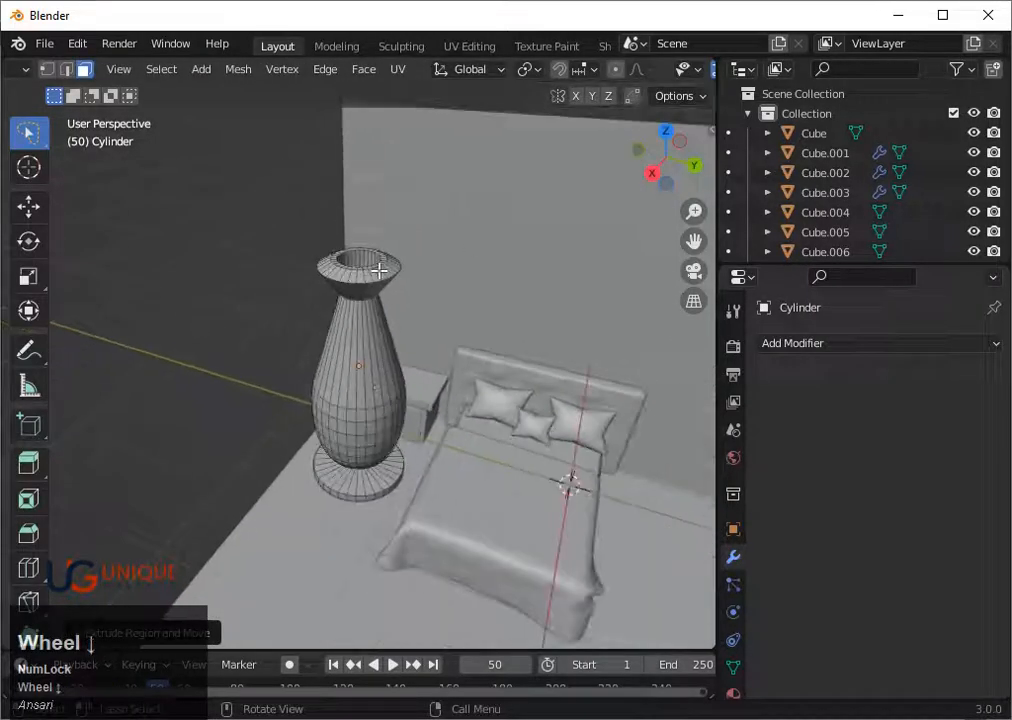
Select the ring of faces around the vase's mouth and extrude it along its normals about 0.13 m
key("grave")
left_click(390, 282)
scroll(388, 280, "down", 5)
left_click(373, 336)
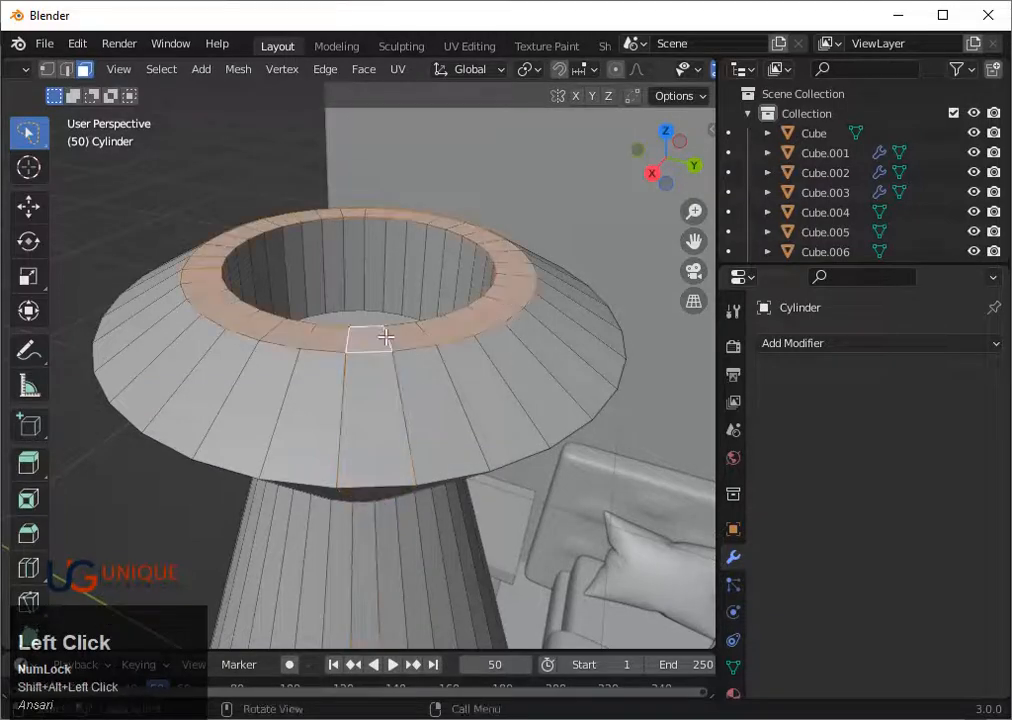
key("alt+e")
left_click(386, 340)
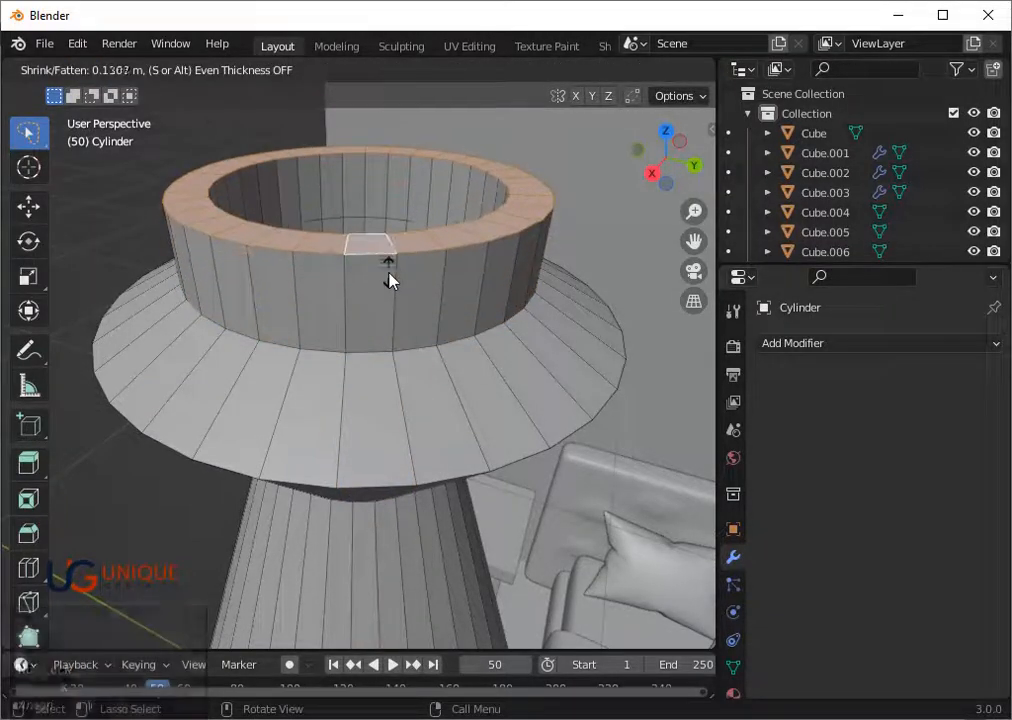
left_click(388, 280)
Scale the new rim outward into a flare and raise it slightly
key("s")
left_click(442, 352)
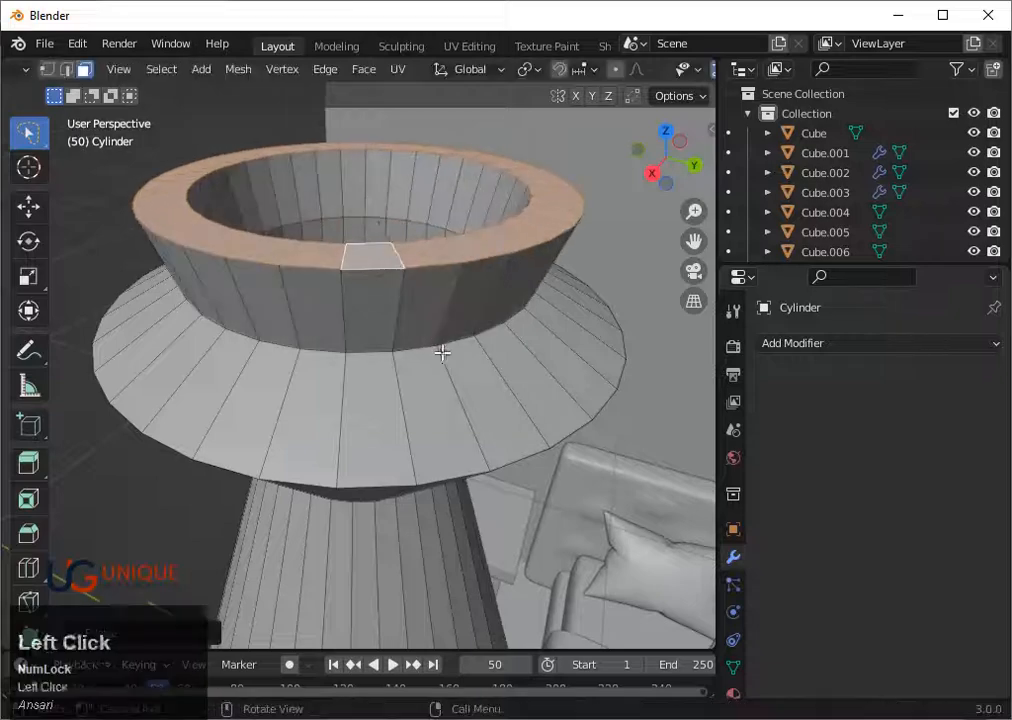
key("s")
left_click(459, 356)
middle_click_drag(459, 356, 373, 330)
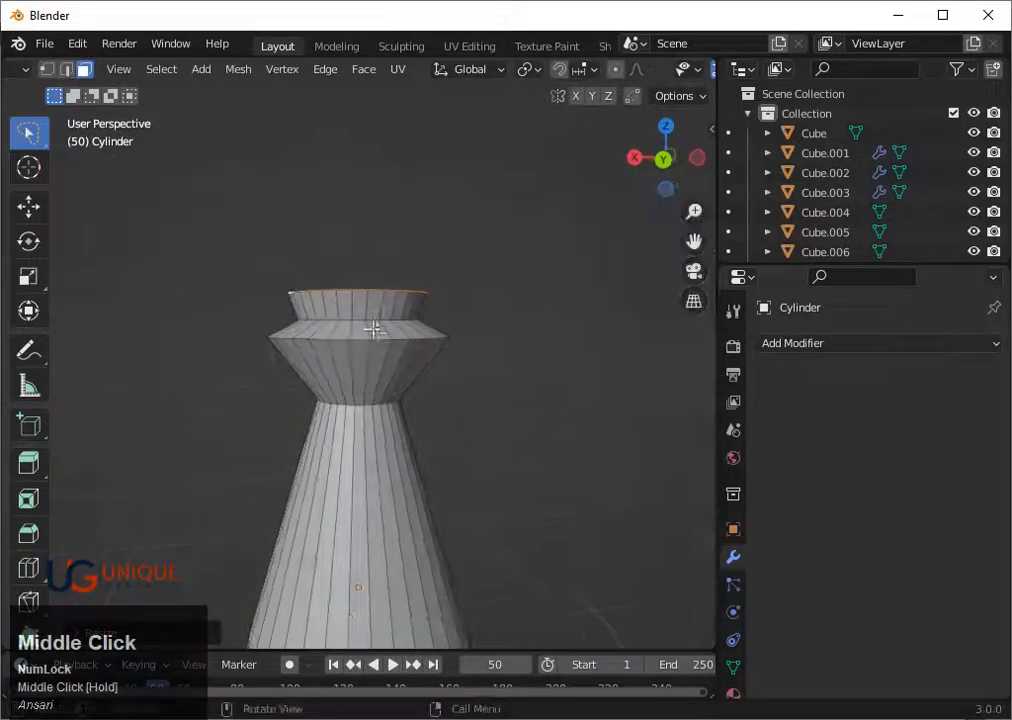
key("g")
left_click(379, 329)
Lower the wide edge loop below the rim along Z and bevel it into a rounded bulge with 8 segments
scroll(379, 330, "down", 5)
scroll(378, 339, "up", 4)
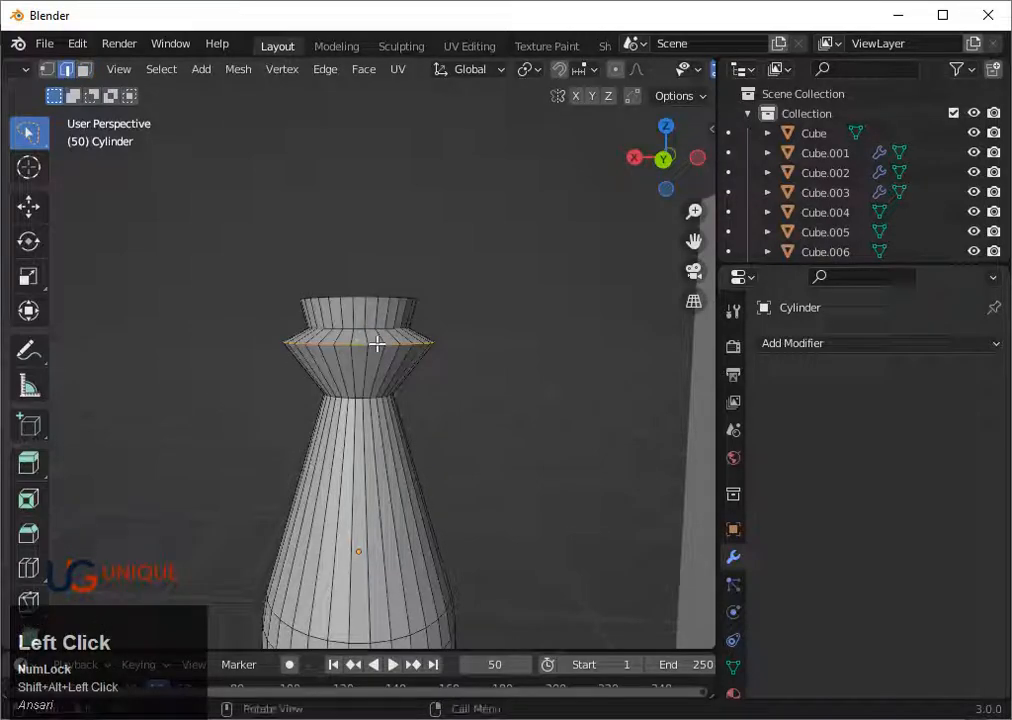
key("g")
key("z")
left_click(376, 357)
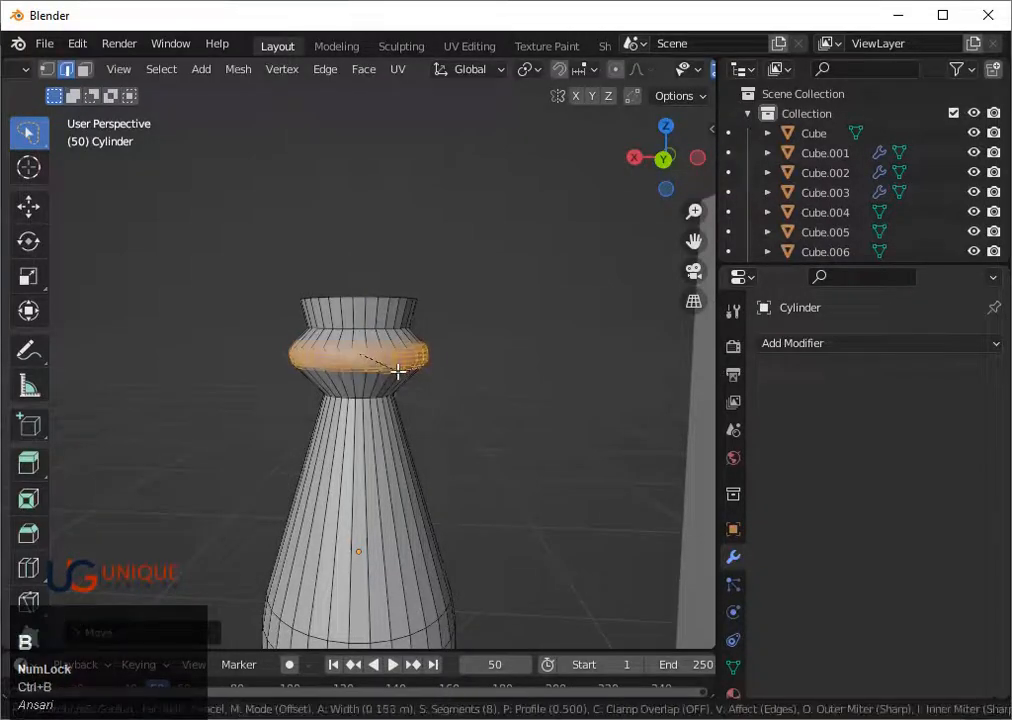
key("Tab")
Add a level 3 Subdivision Surface modifier to the vase
middle_click_drag(402, 382, 447, 452)
scroll(407, 384, "up", 3)
middle_click_drag(407, 384, 378, 372)
key("ctrl+3")
scroll(375, 400, "up", 2)
In Edit Mode, add supporting loop cuts at the rim's lip, at its junction with the bulge, and on the neck beneath the bulge
key("Tab")
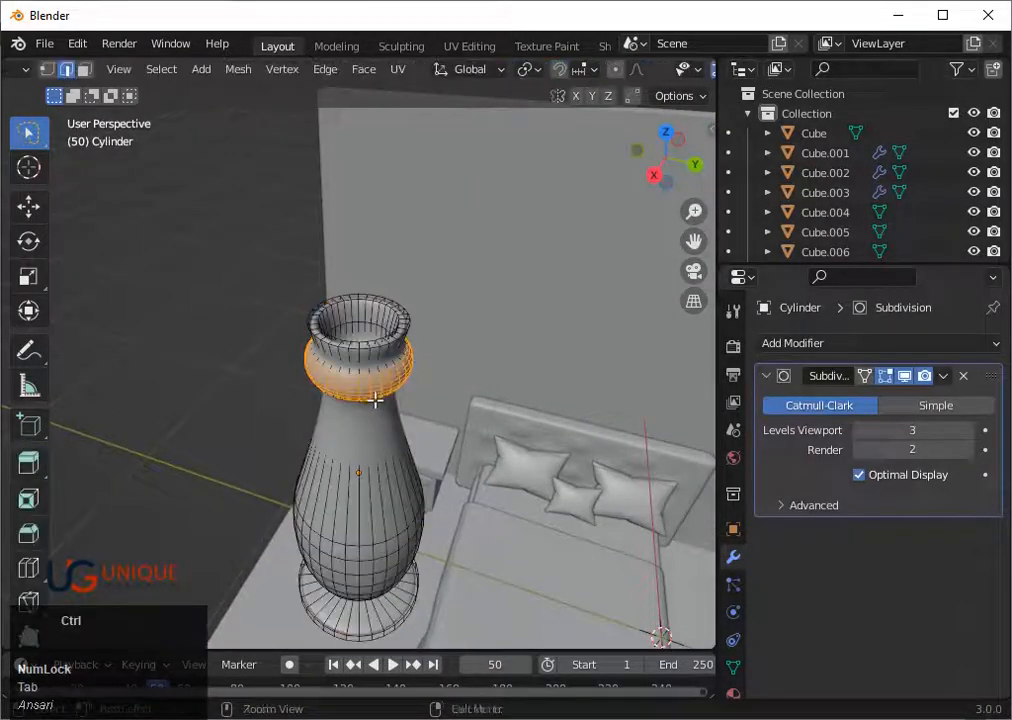
left_click(384, 334)
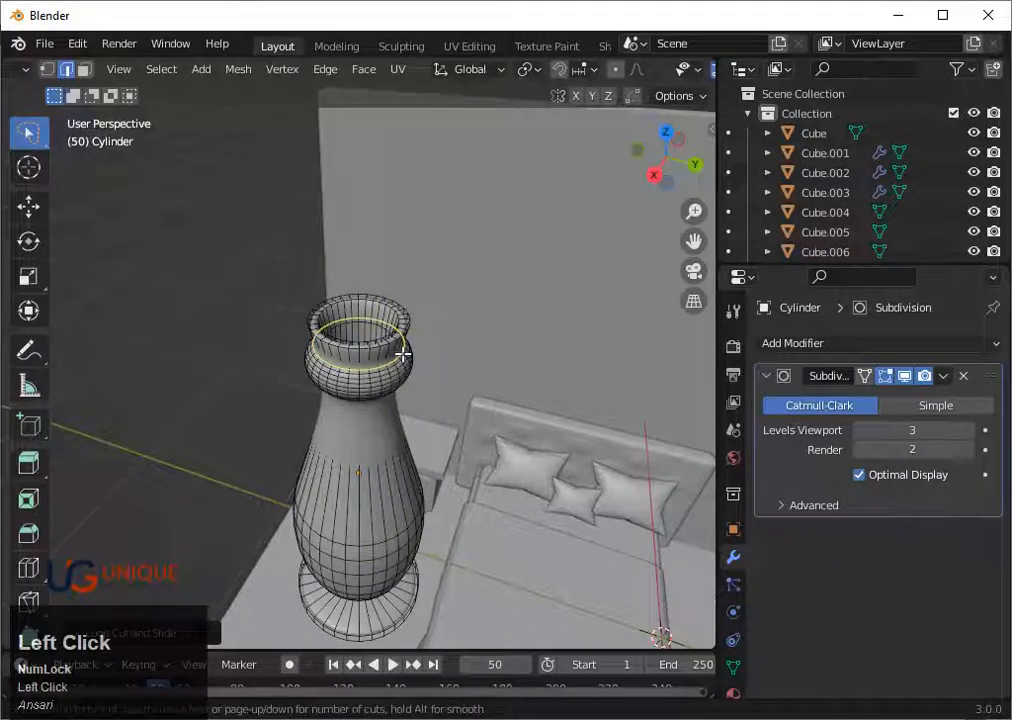
left_click(403, 354)
left_click(398, 354)
middle_click_drag(398, 354, 397, 373)
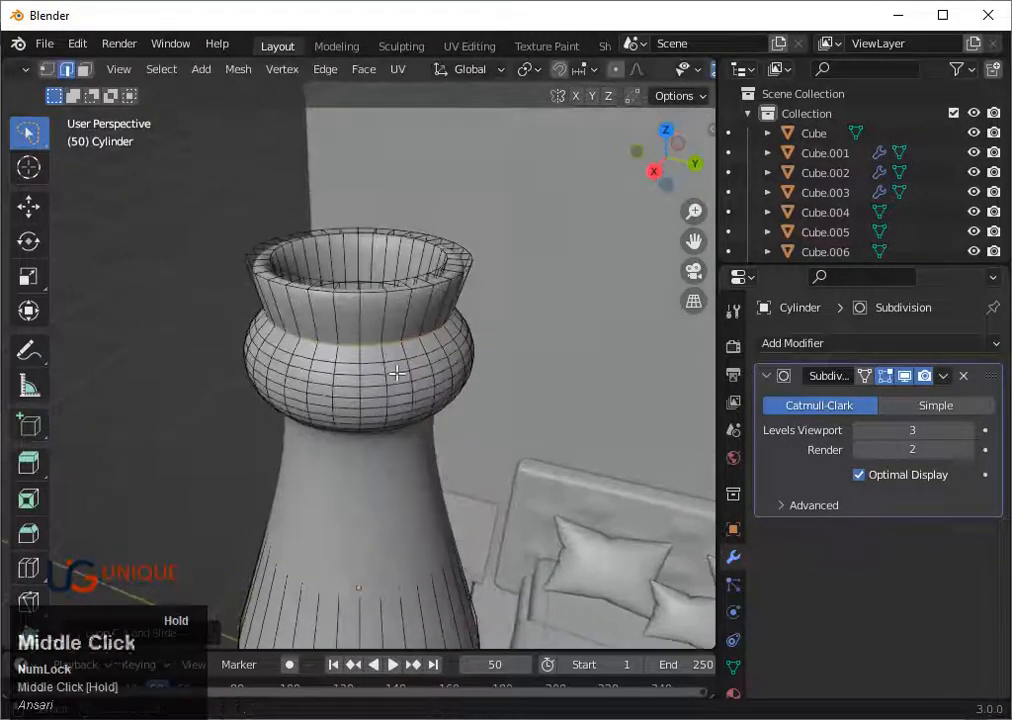
left_click(408, 340)
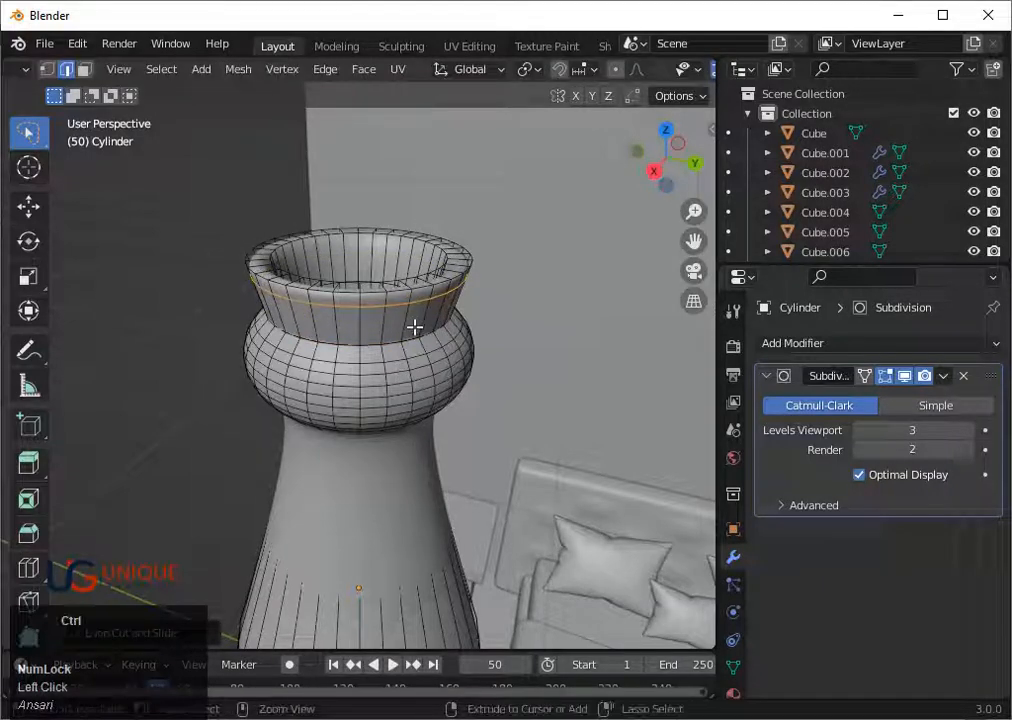
left_click(417, 428)
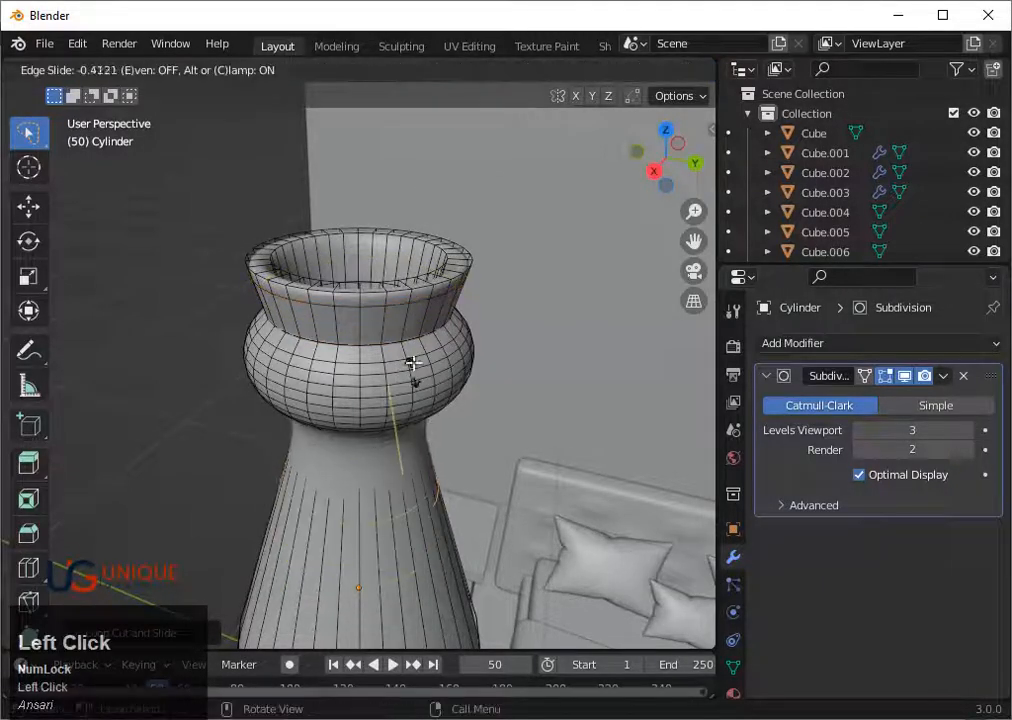
left_click(418, 282)
Add a loop cut on the foot's upper surface and slide it toward the narrow stem
scroll(412, 320, "down", 4)
middle_click_drag(404, 392, 399, 340)
scroll(393, 430, "down", 6)
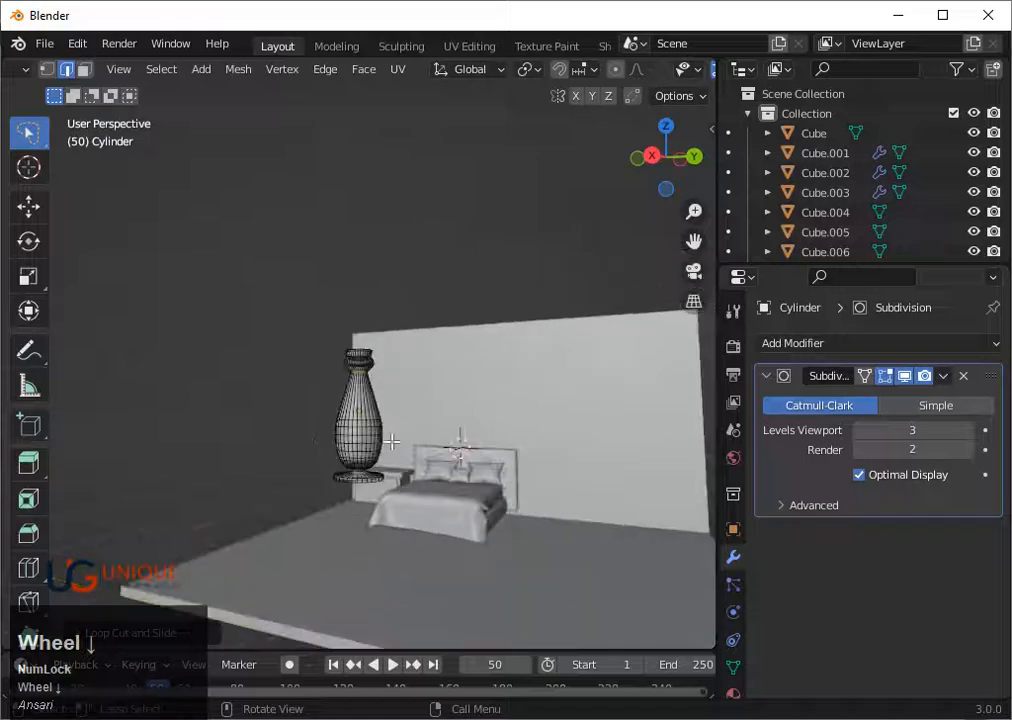
scroll(392, 445, "up", 4)
middle_click_drag(396, 475, 401, 461)
left_click(383, 562)
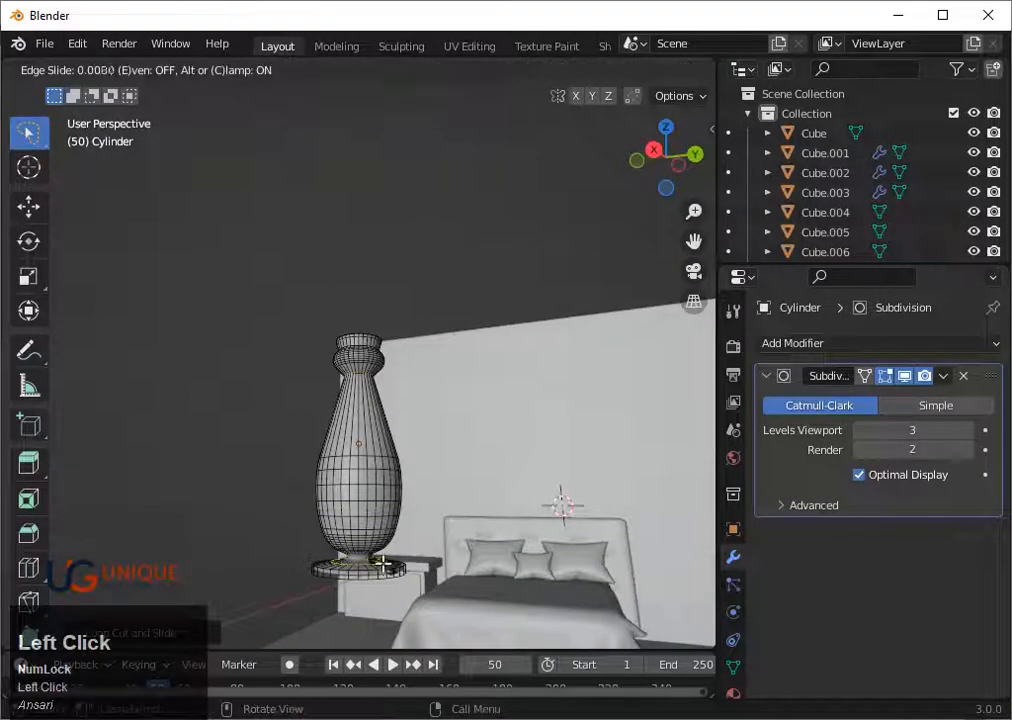
left_click(374, 546)
Add a loop cut around the side of the foot to sharpen its edge, and return to Object Mode
scroll(371, 541, "up", 2)
scroll(375, 543, "down", 3)
mouse_move(380, 552)
middle_mouse_down()
mouse_move(386, 541)
mouse_move(387, 561)
middle_mouse_up()
key("grave")
key("3")
scroll(383, 540, "down", 2)
scroll(383, 540, "down", 4)
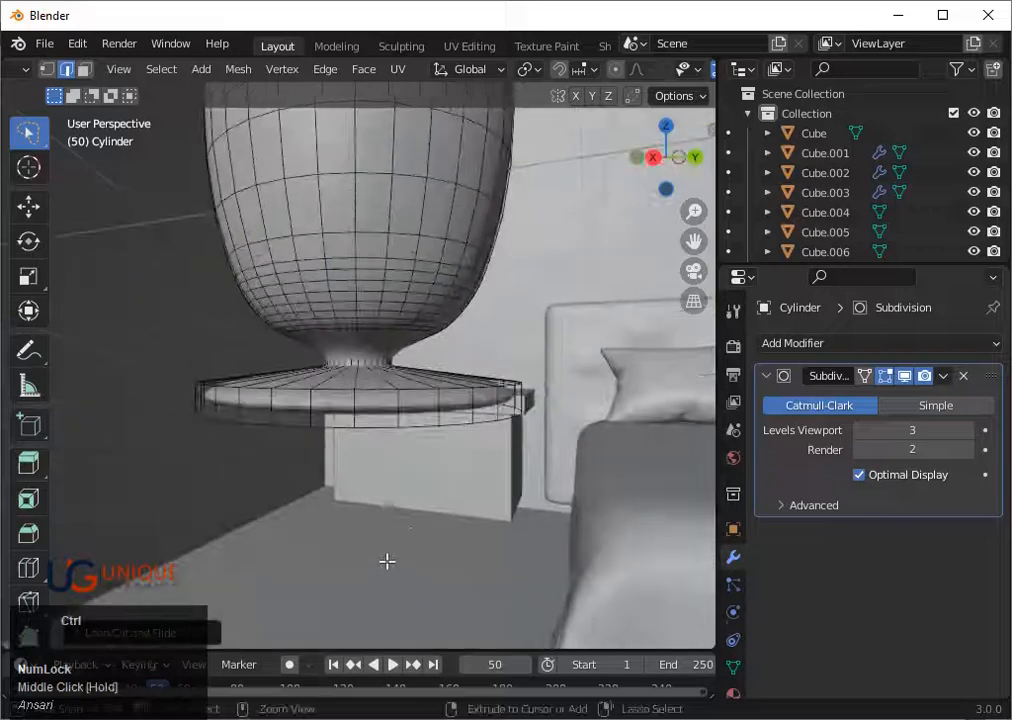
left_click(463, 408)
left_click(463, 406)
key("Tab")
scroll(468, 420, "down", 2)
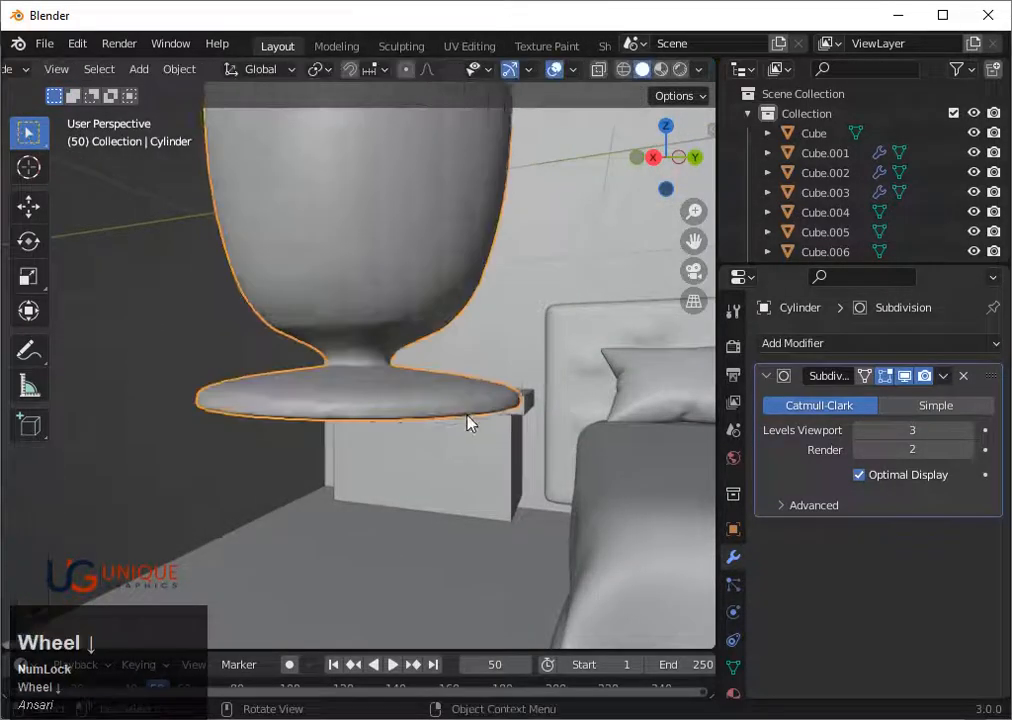
Shade the vase smooth and set its Subdivision render level to 3
middle_click_drag(468, 420, 393, 393)
right_click(357, 316)
middle_click_drag(357, 316, 320, 390)
middle_click_drag(560, 360, 413, 323)
scroll(413, 323, "up", 6)
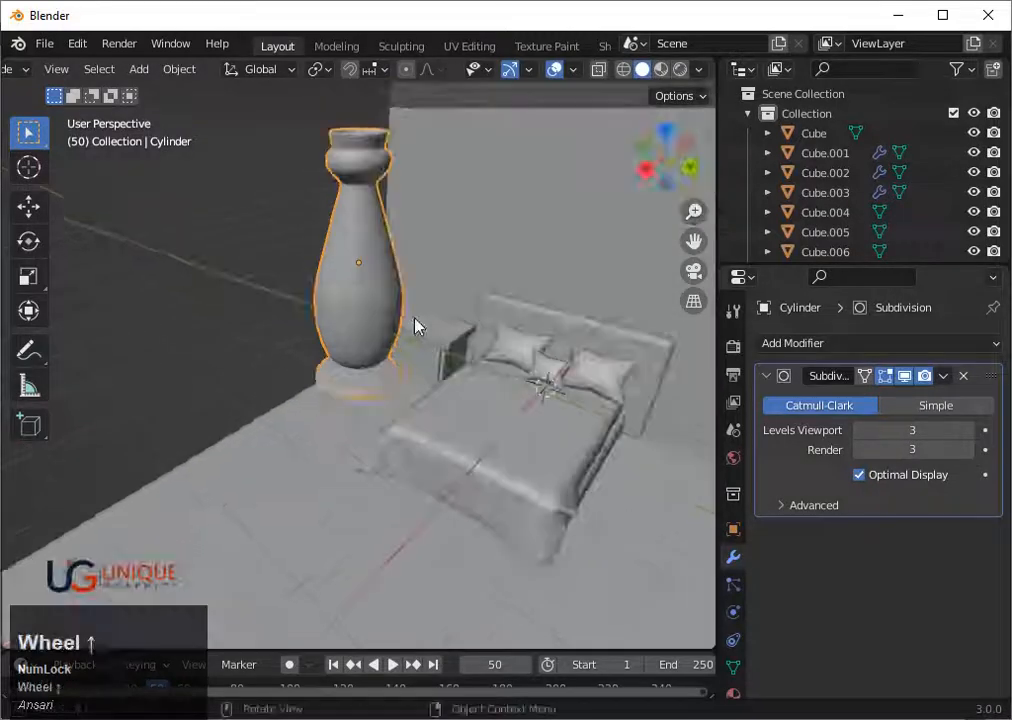
Add a loop cut inside the vase's mouth, slide it close to the inner rim edge, and leave Edit Mode
middle_click_drag(505, 219, 364, 334)
scroll(445, 436, "up", 4)
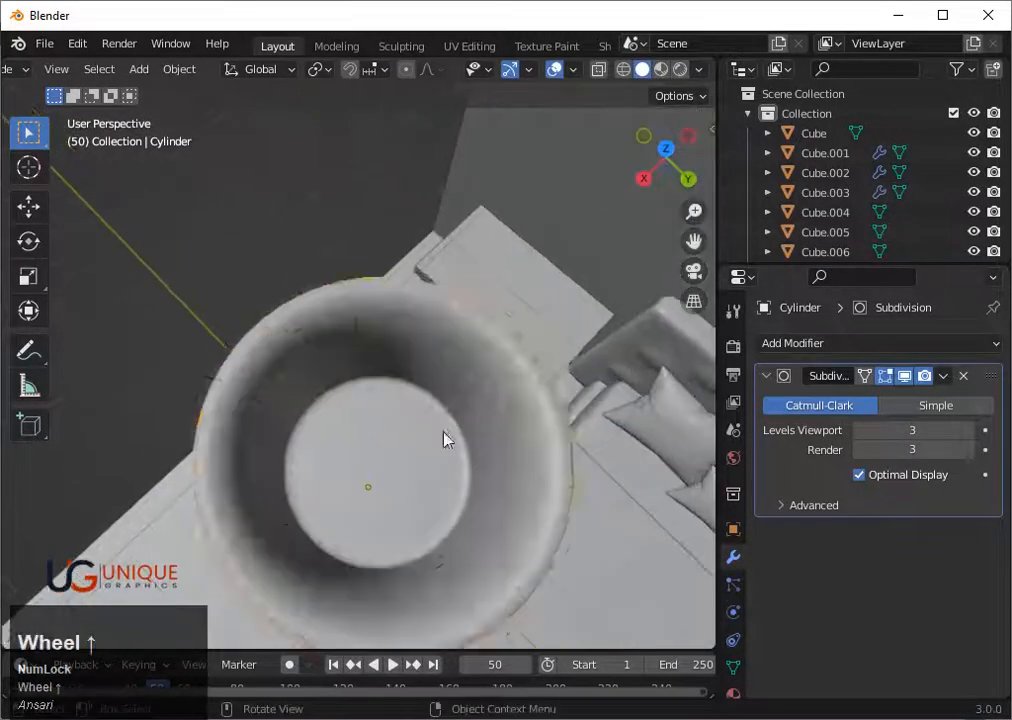
key("Tab")
left_click(470, 383)
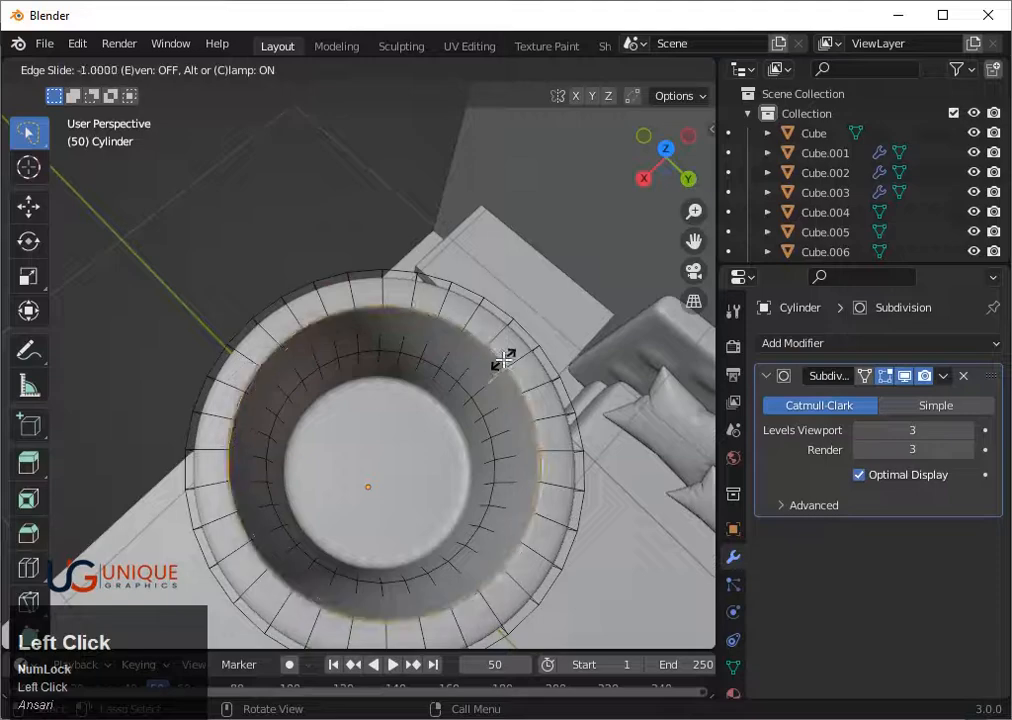
left_click(488, 365)
key("Tab")
scroll(472, 361, "up", 1)
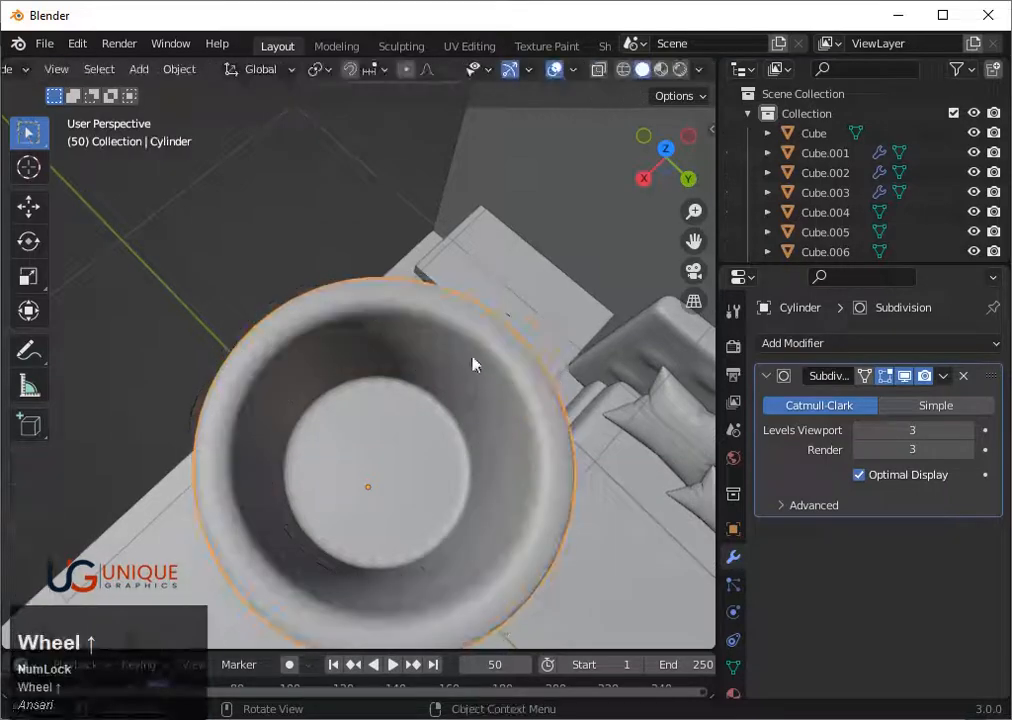
From the top view, move the vase over the nightstand and scale it down to fit on it
scroll(472, 361, "down", 3)
middle_click_drag(472, 361, 644, 215)
left_click(665, 148)
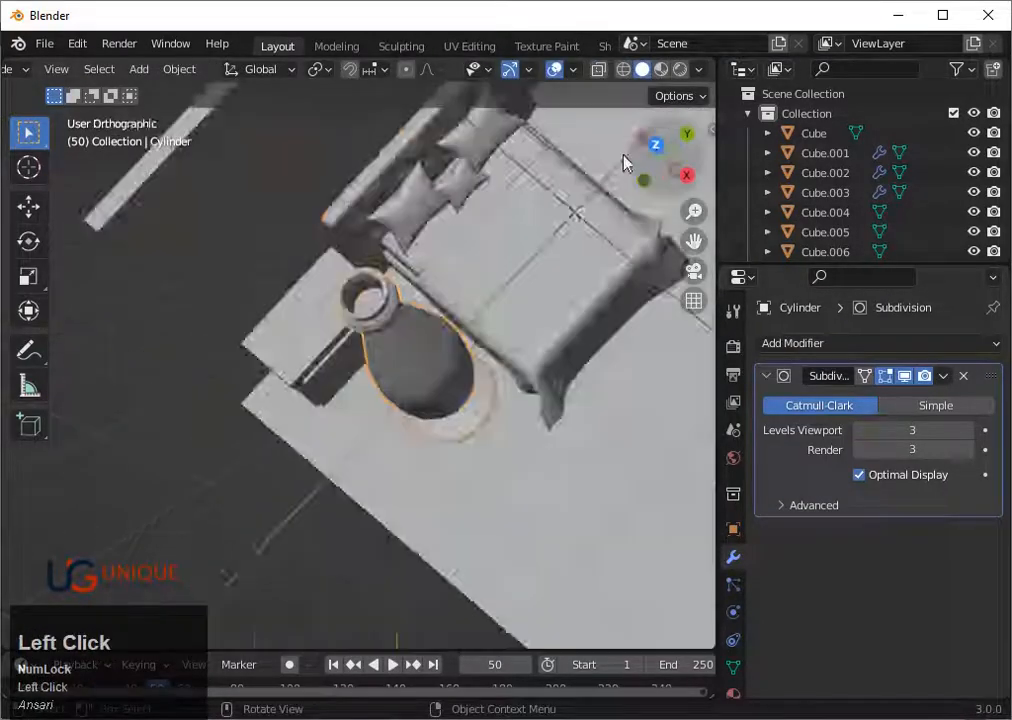
key("g")
left_click(316, 363)
key("s")
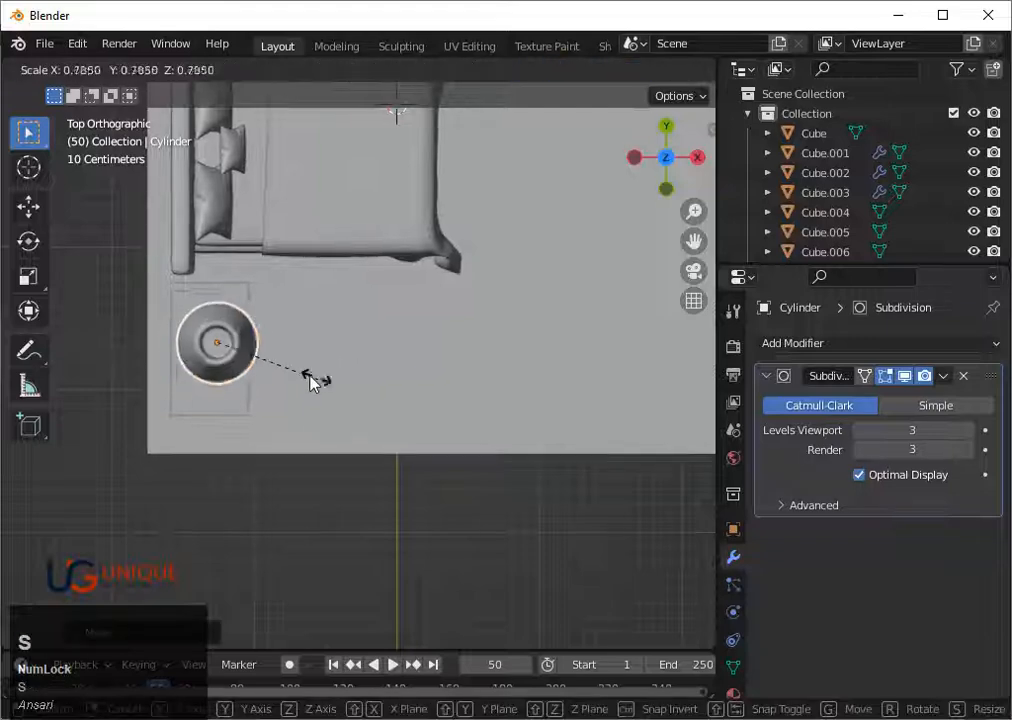
left_click(250, 355)
From the right view, lower the vase along Z to just above the nightstand and frame it
left_click(697, 157)
key("g")
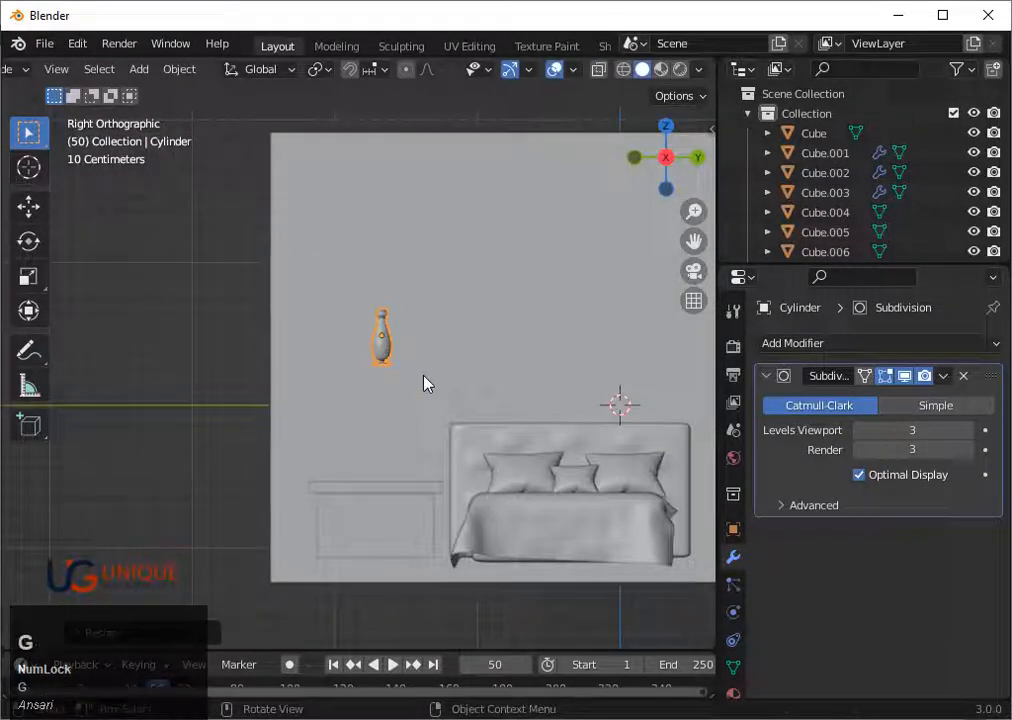
key("z")
left_click(418, 489)
key("grave")
key("3")
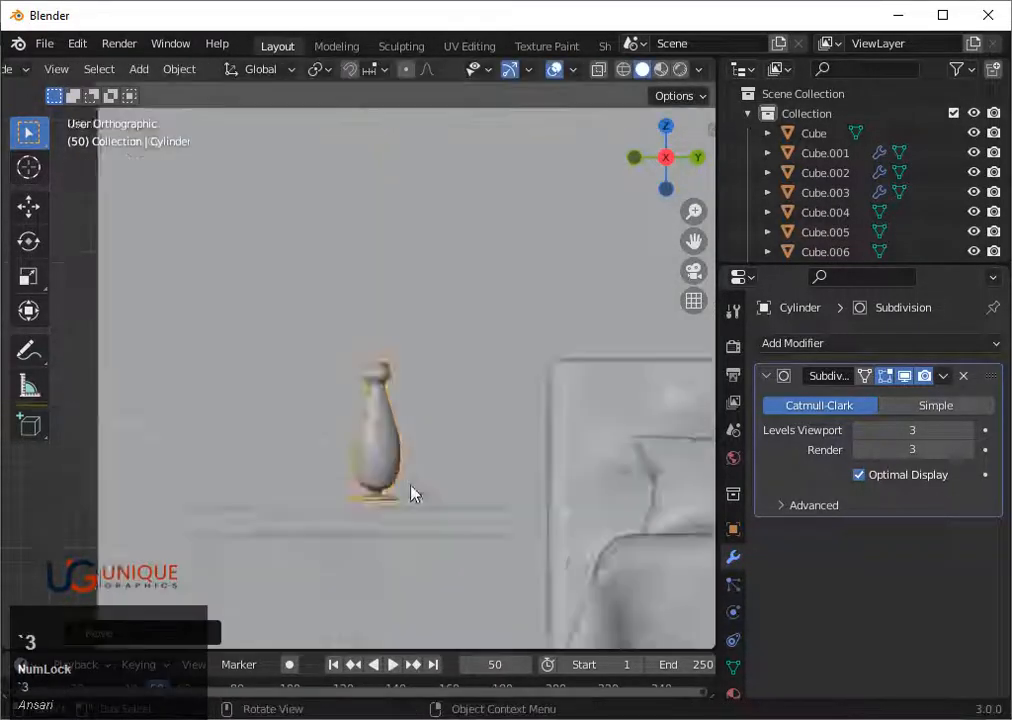
With wireframe shading on, lower the vase along Z onto the nightstand top
middle_click_drag(410, 485, 426, 491)
scroll(430, 493, "down", 4)
key("shift+z")
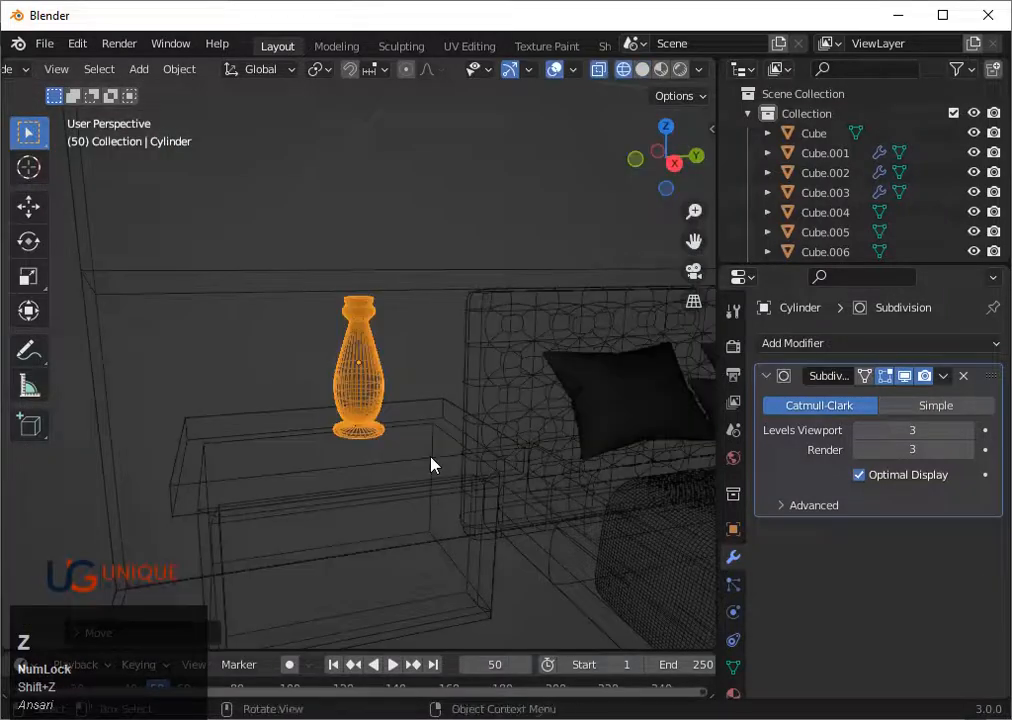
key("h")
key("ctrl+z")
key("g")
key("z")
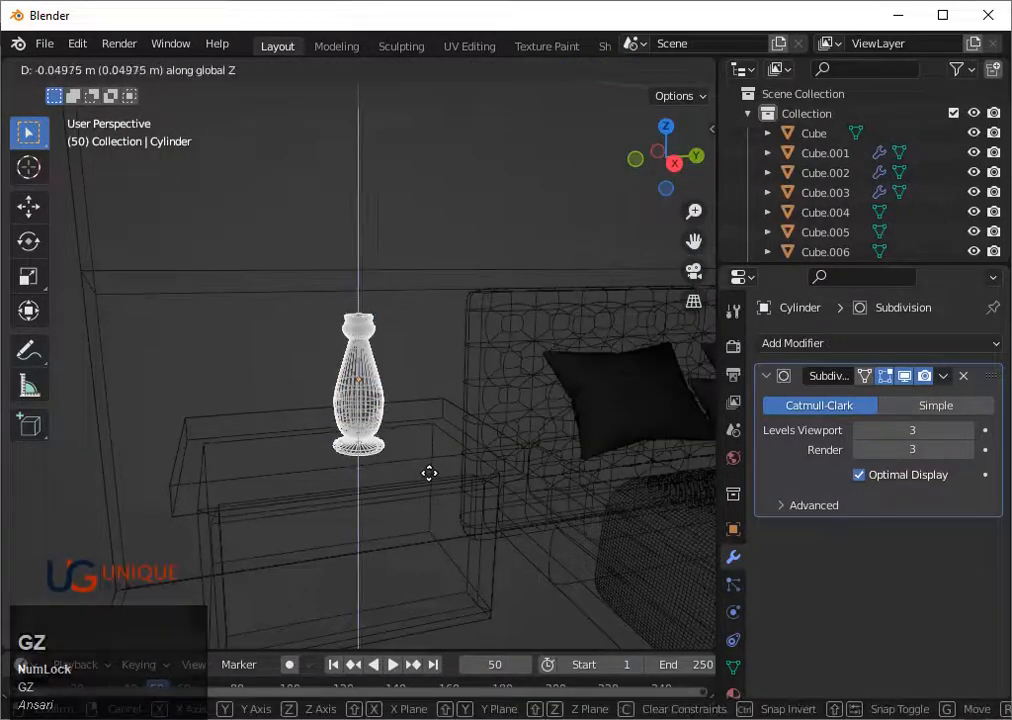
left_click(430, 481)
Return to solid shading and raise the vase slightly along Z so its foot rests on the nightstand
key("shift+z")
key("g")
key("z")
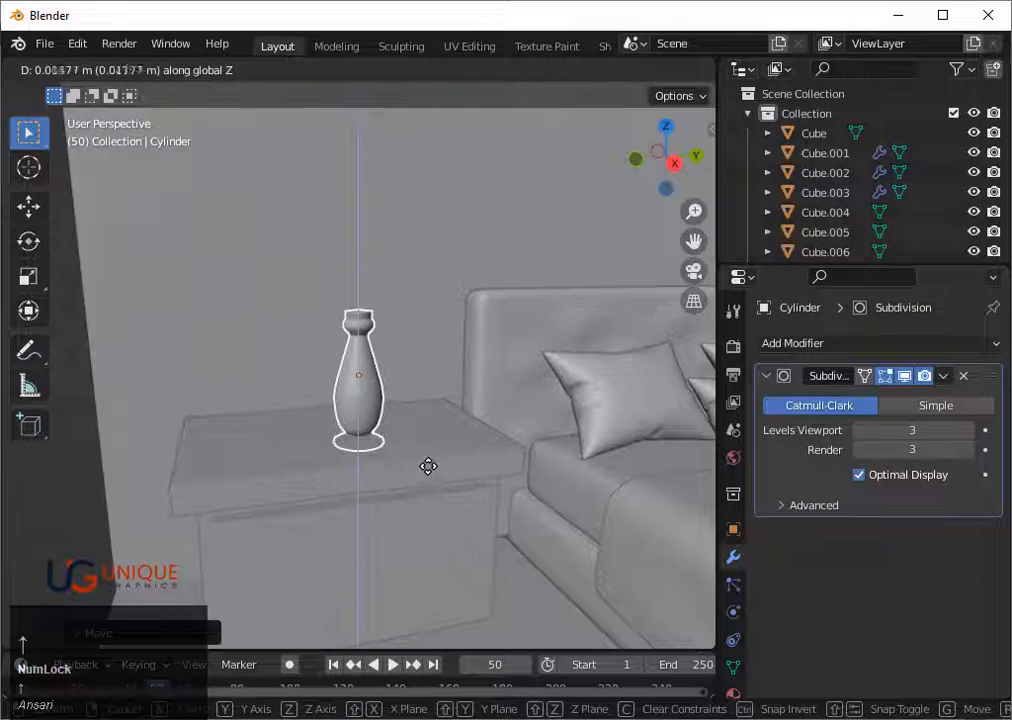
left_click(428, 462)
Rescale the vase on the nightstand, adjusting its height along Z
middle_click_drag(429, 470, 416, 425)
scroll(418, 435, "down", 2)
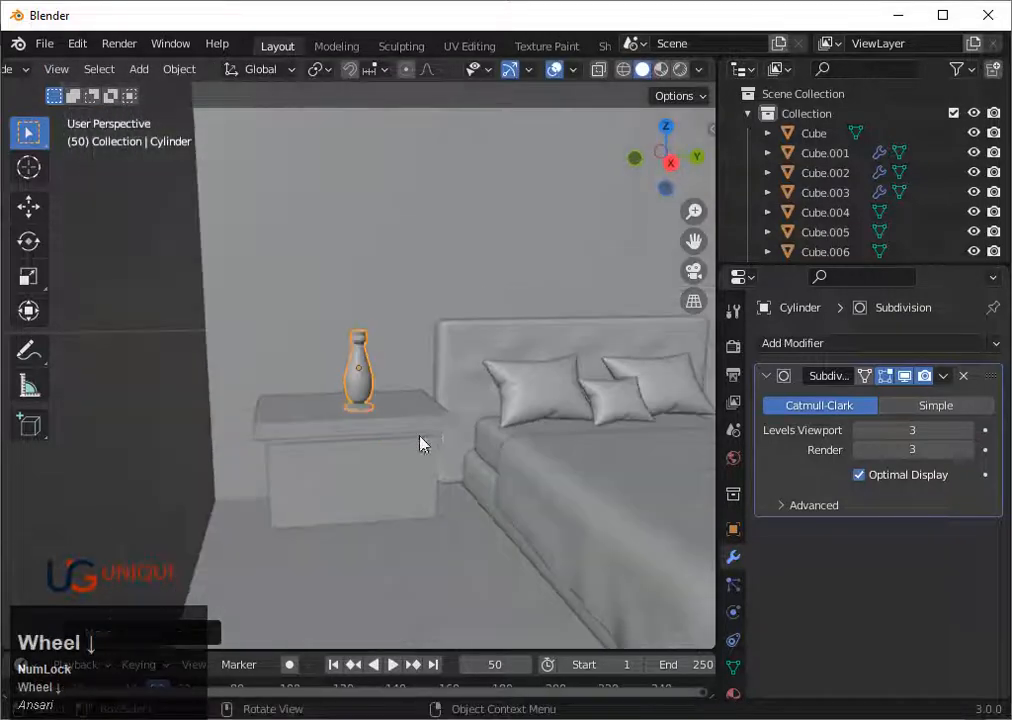
key("s")
key("z")
left_click(407, 451)
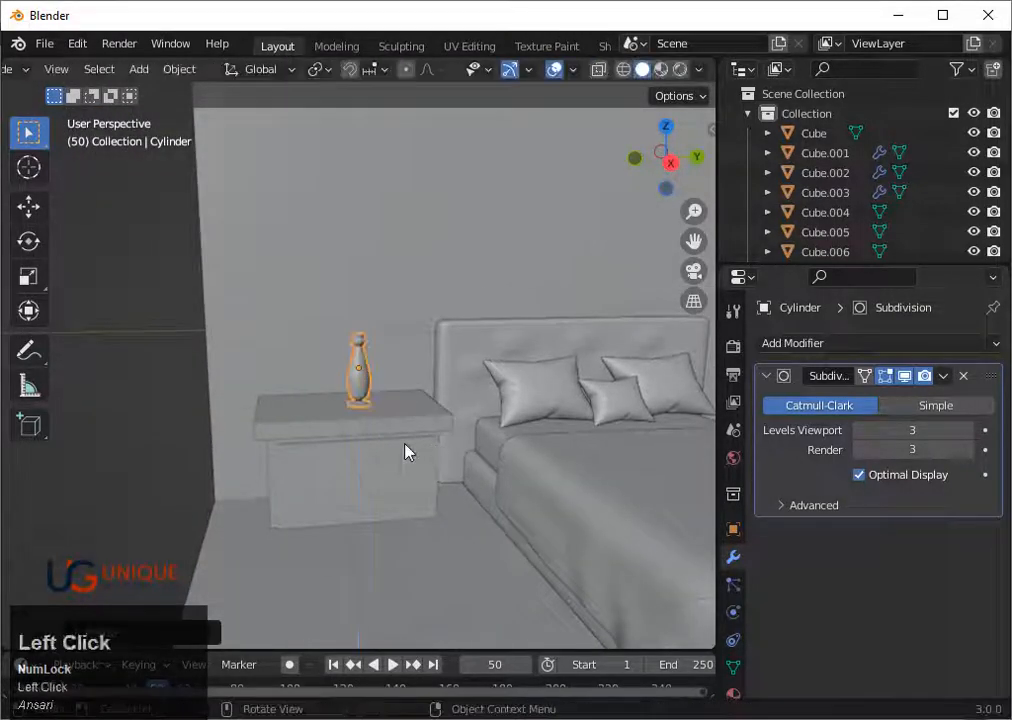
scroll(420, 448, "up", 2)
middle_click_drag(422, 447, 411, 445)
scroll(412, 444, "up", 2)
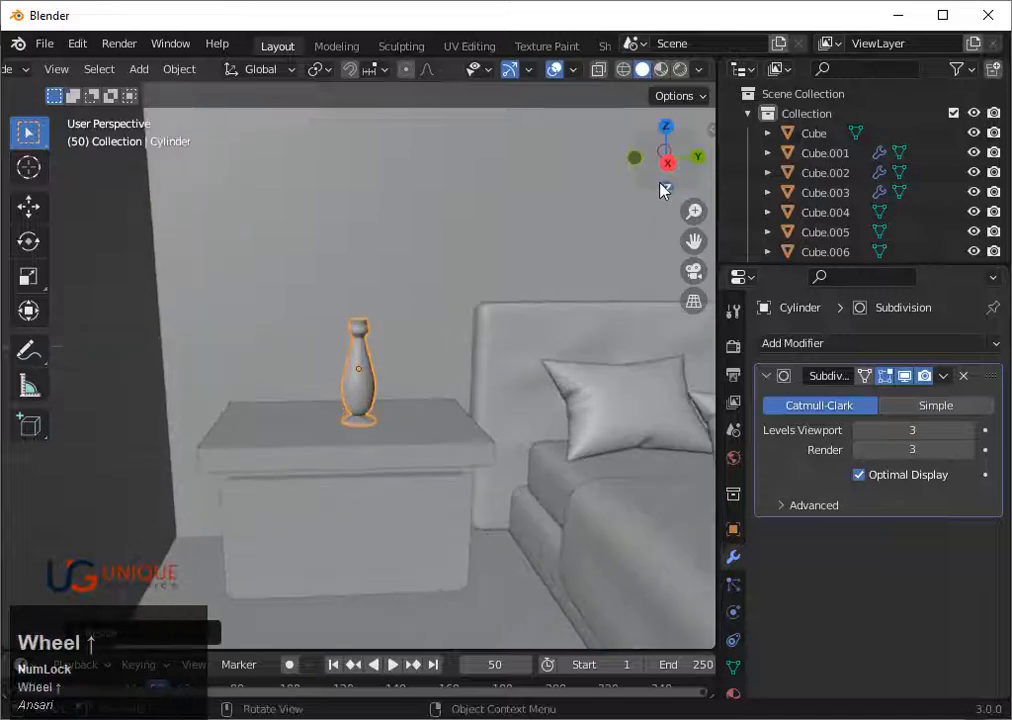
From the right view, stretch the vase along Z by a factor of about 1.13
left_click(668, 160)
scroll(454, 389, "up", 5)
key("s")
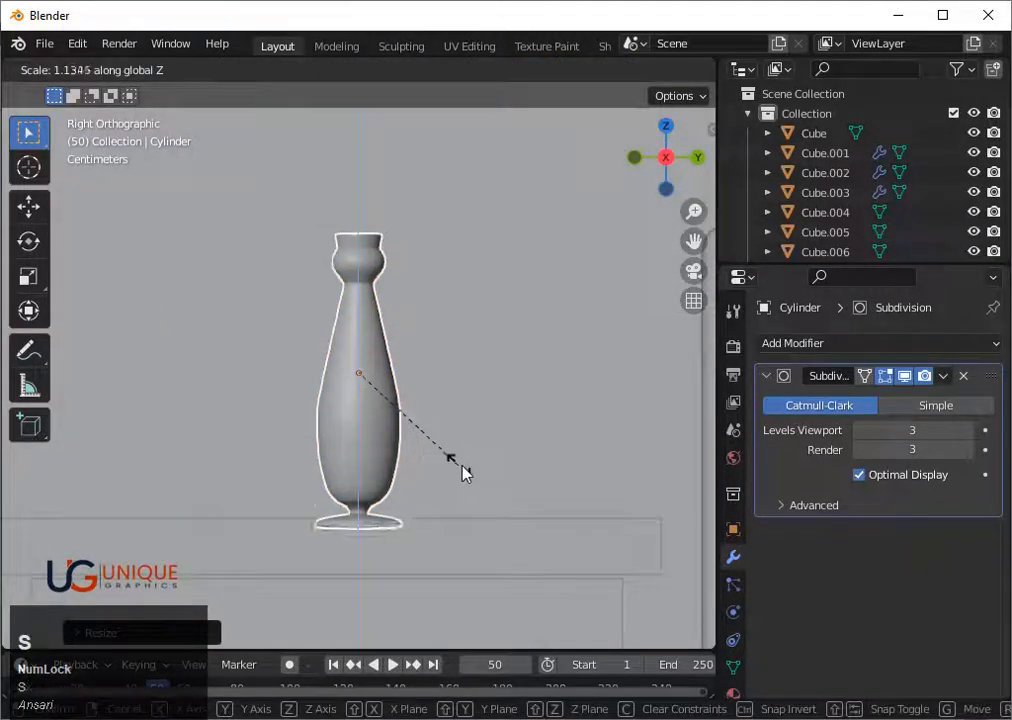
left_click(461, 467)
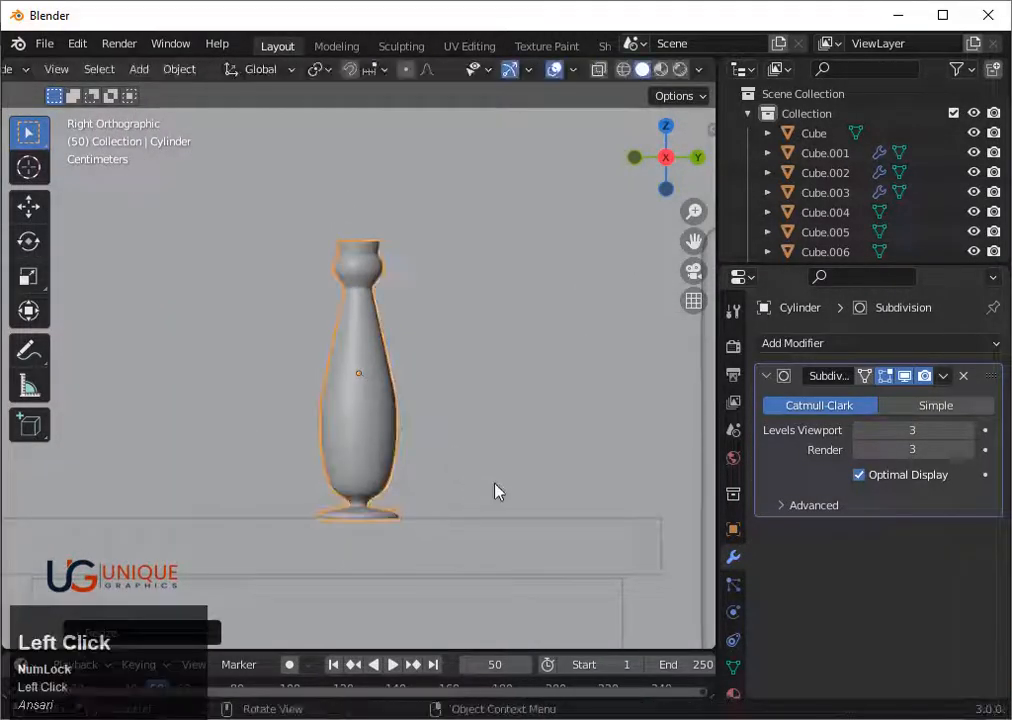
key("s")
left_click(516, 497)
key("ctrl+z")
Stretch the vase further along Z by a factor of about 1.12
key("s")
key("z")
left_click(538, 500)
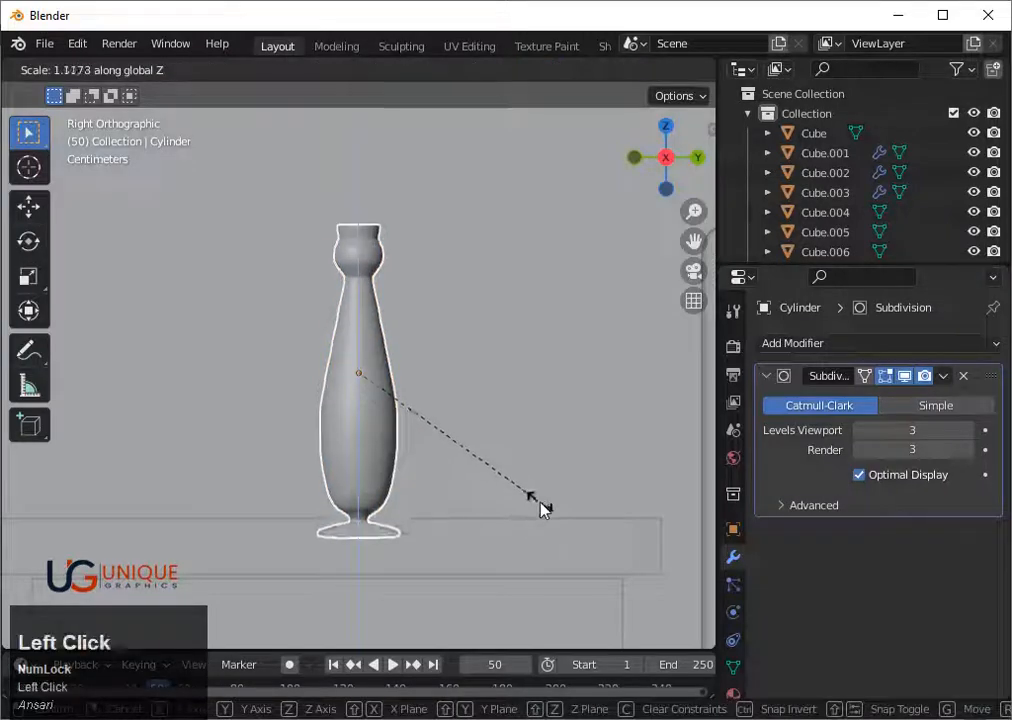
Scale the vase down uniformly in two passes, lowering it along Z each time so its foot sits on the nightstand top
key("s")
left_click(499, 490)
key("g")
key("z")
left_click(465, 500)
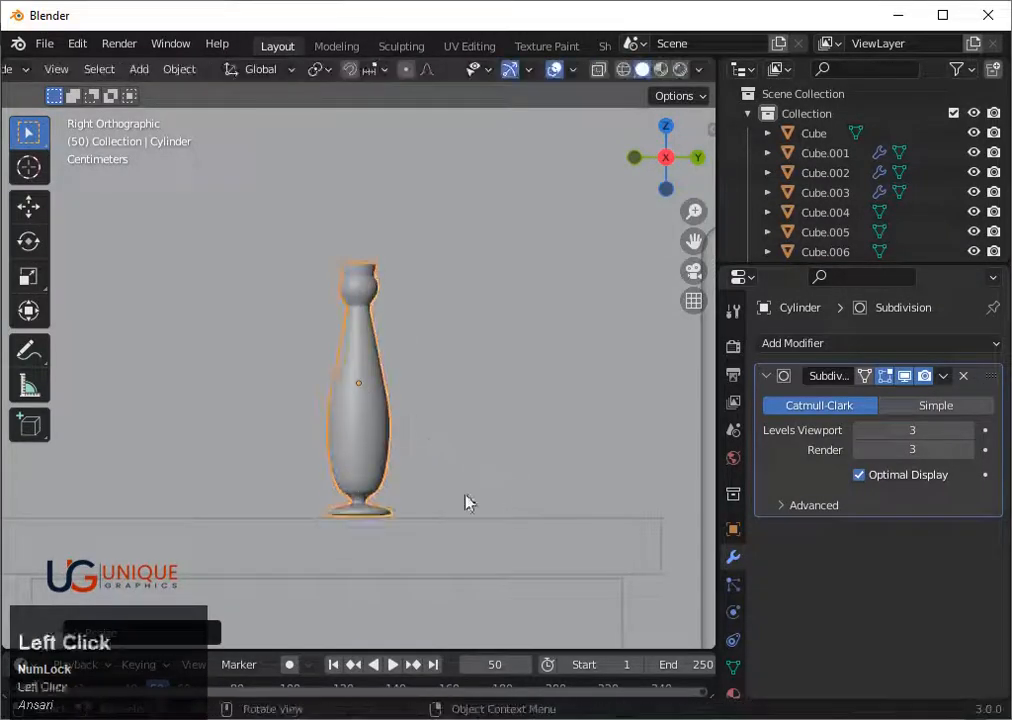
key("s")
left_click(446, 476)
key("g")
key("z")
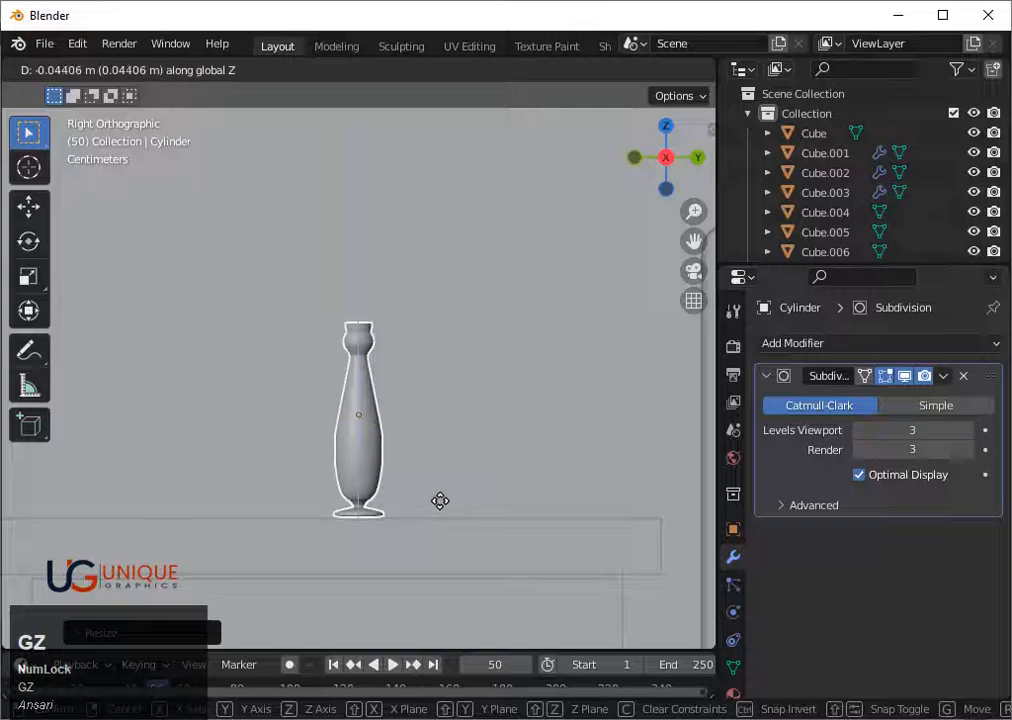
left_click(440, 499)
Shift the vase along Y on the nightstand top and adjust its overall size
scroll(401, 461, "down", 3)
middle_click_drag(401, 461, 374, 388)
key("g")
key("y")
left_click(362, 452)
scroll(355, 459, "down", 1)
key("s")
left_click(392, 472)
scroll(382, 413, "up", 5)
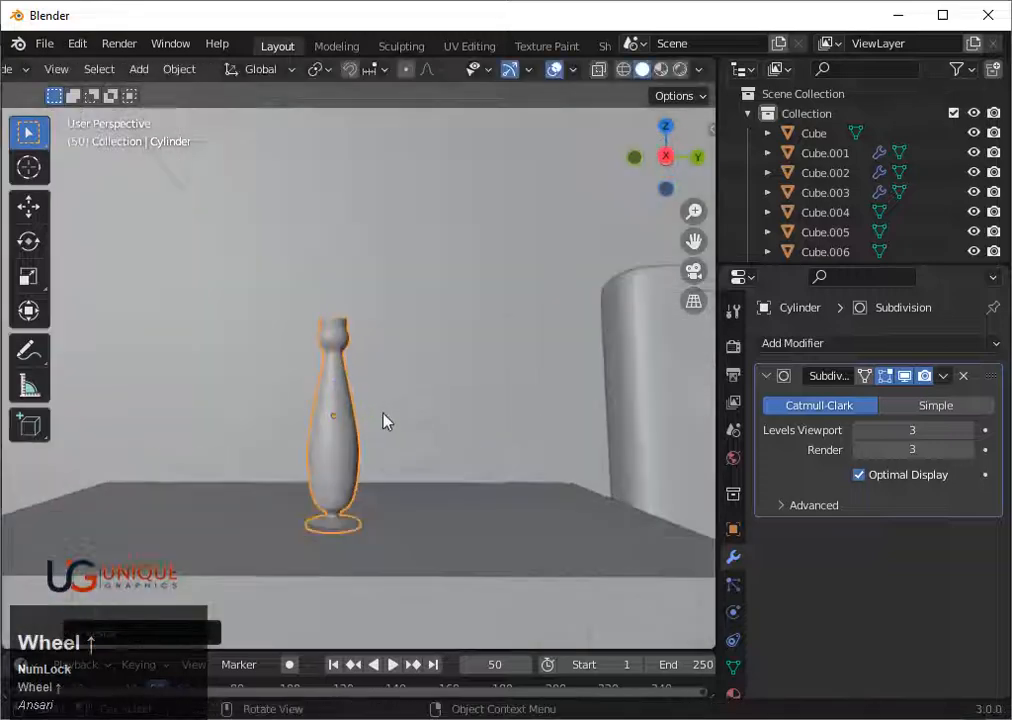
Enlarge the vase slightly and raise it along Z so its foot rests on the nightstand surface
key("s")
key("g")
key("z")
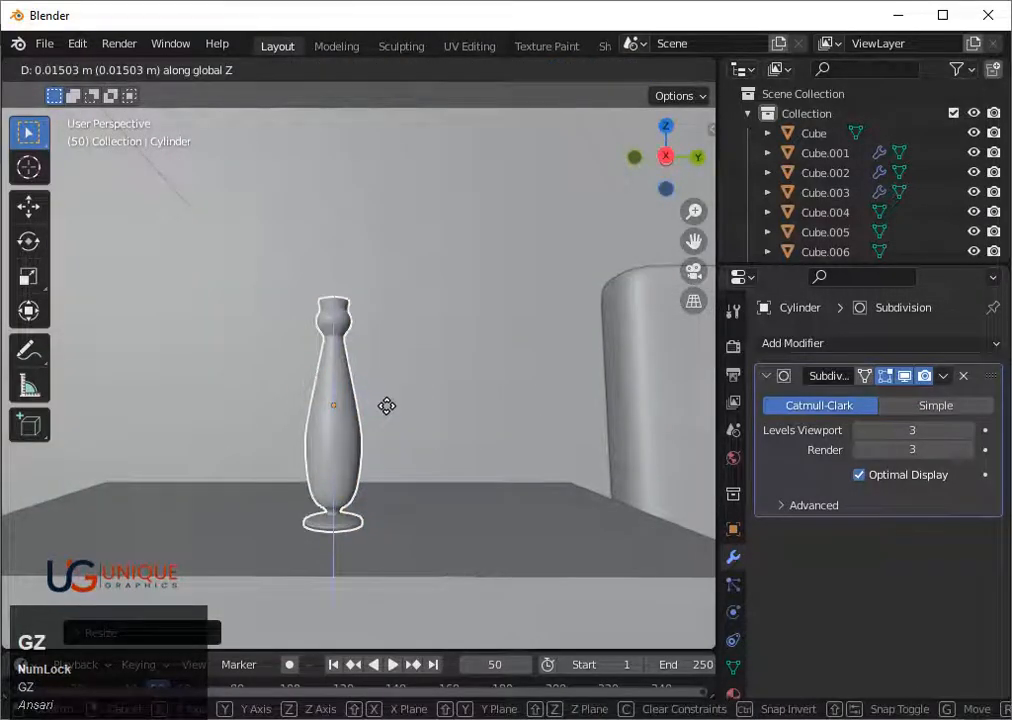
left_click(390, 419)
key("g")
key("z")
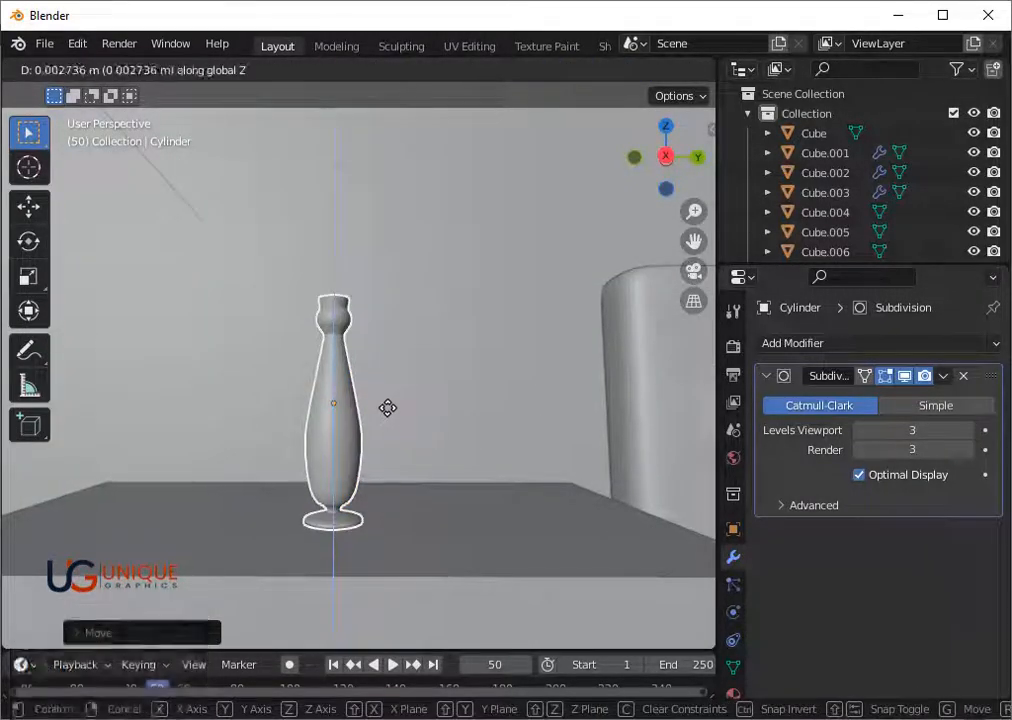
left_click(386, 408)
Shorten the vase along Z by a factor of about 0.9
scroll(386, 408, "down", 4)
middle_click_drag(384, 409, 463, 431)
scroll(369, 416, "down", 4)
scroll(466, 437, "up", 5)
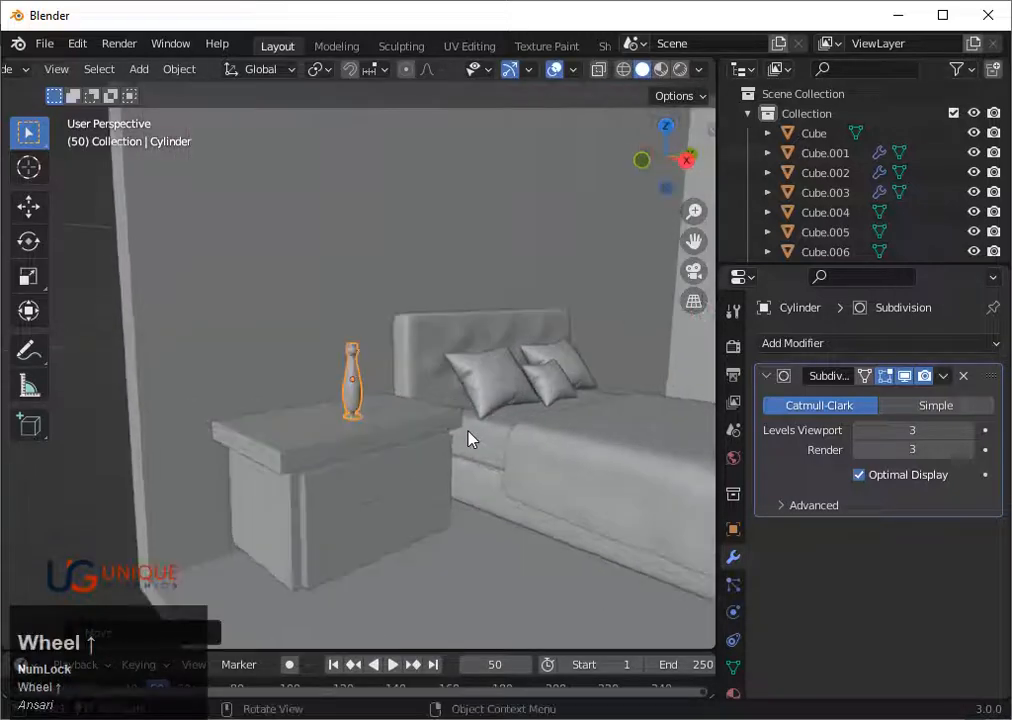
key("s")
key("z")
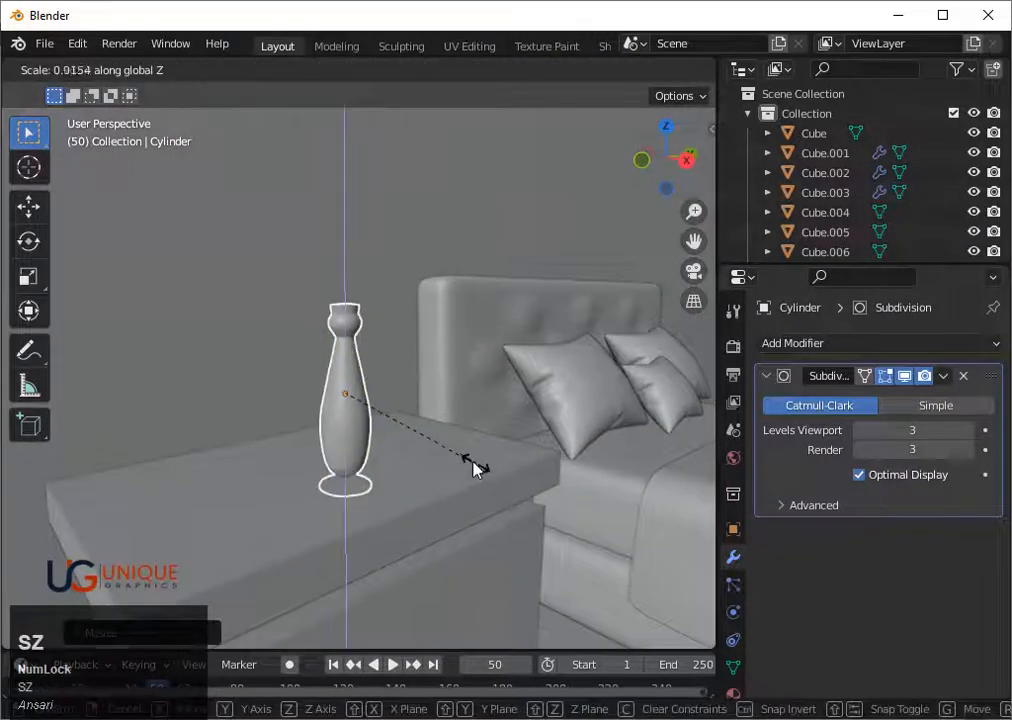
left_click(461, 465)
middle_click_drag(459, 465, 361, 465)
scroll(373, 427, "down", 3)
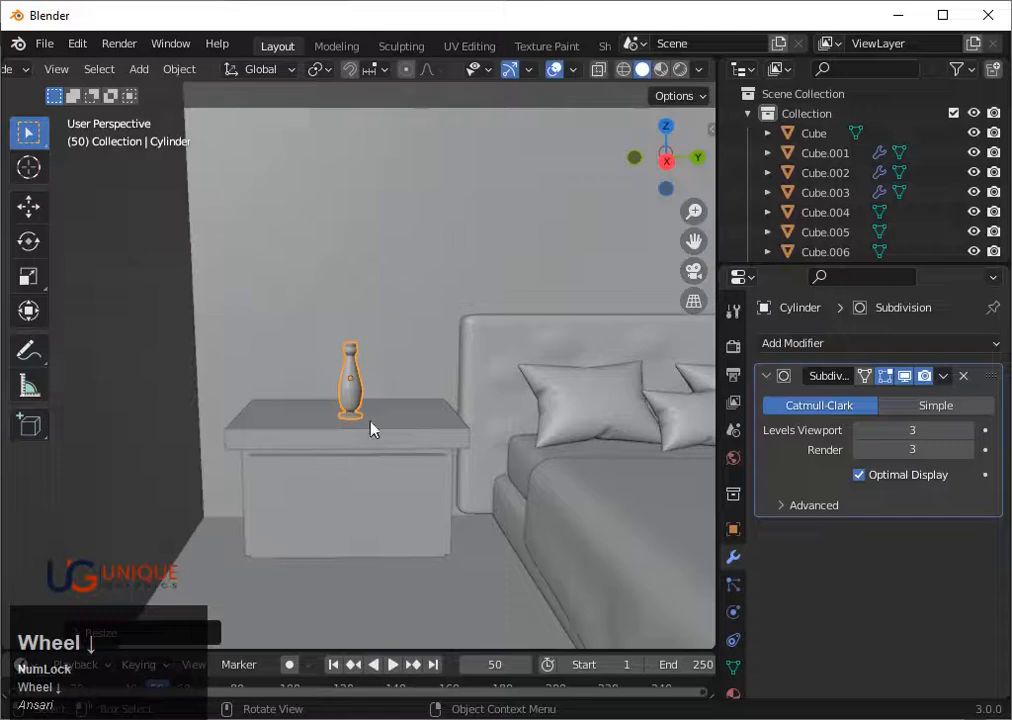
Add a cylinder mesh and move it over the nightstand in the top view
key("shift+a")
mouse_move(330, 315)
left_click(449, 395)
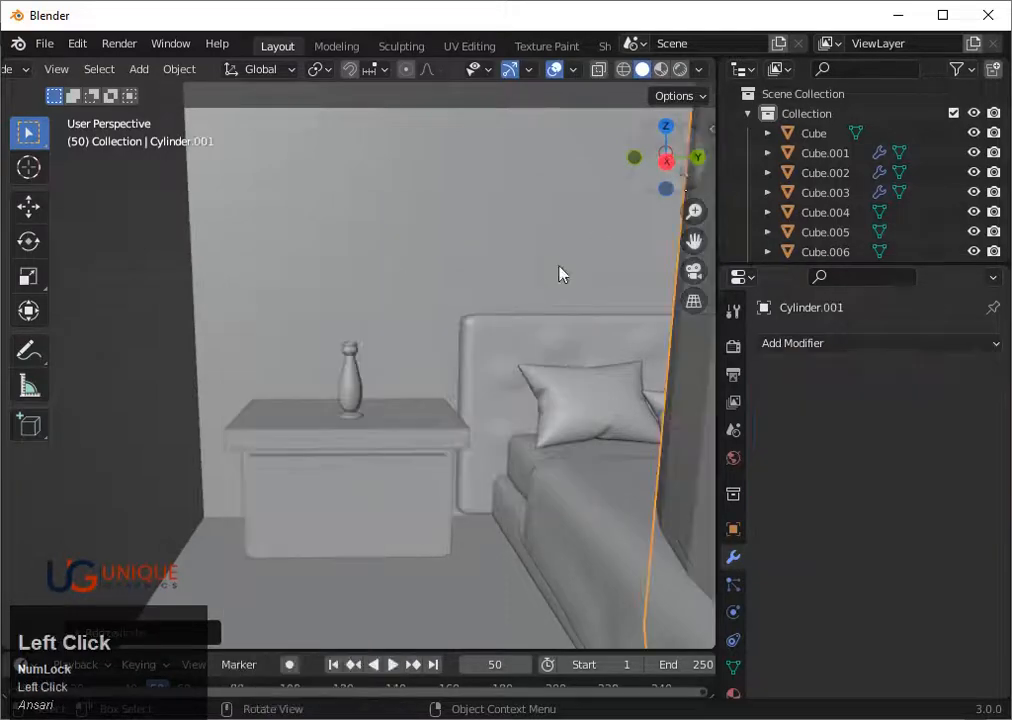
scroll(560, 274, "down", 4)
left_click(665, 126)
key("g")
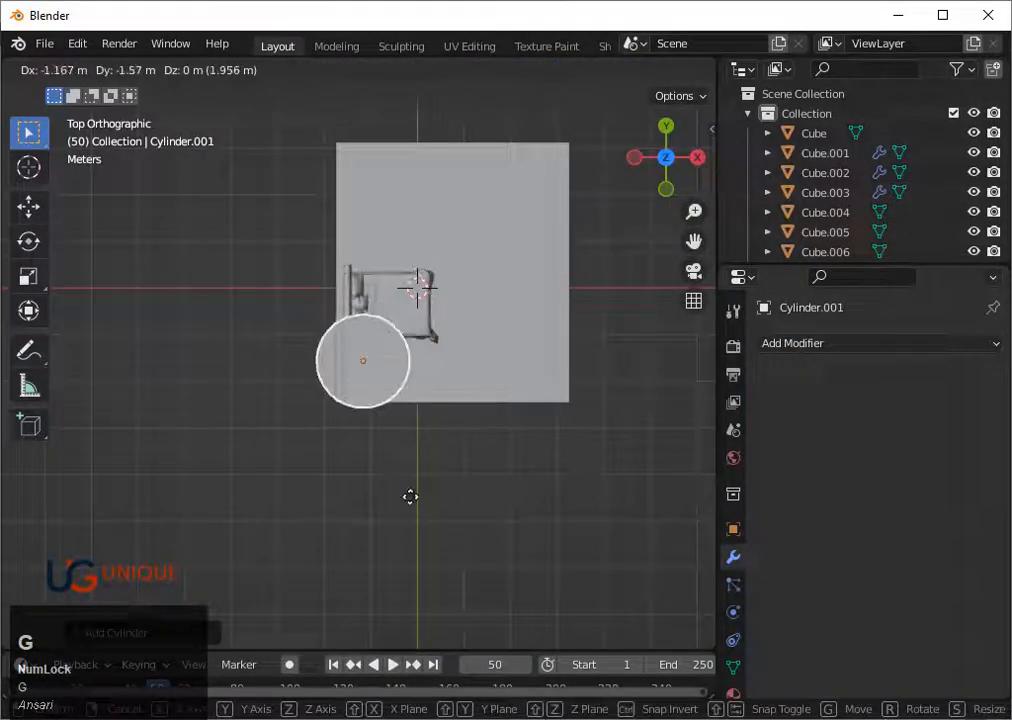
left_click(411, 512)
Center the new cylinder on the vase in the wireframe top view and scale it down to a small disc
scroll(395, 468, "up", 7)
key("g")
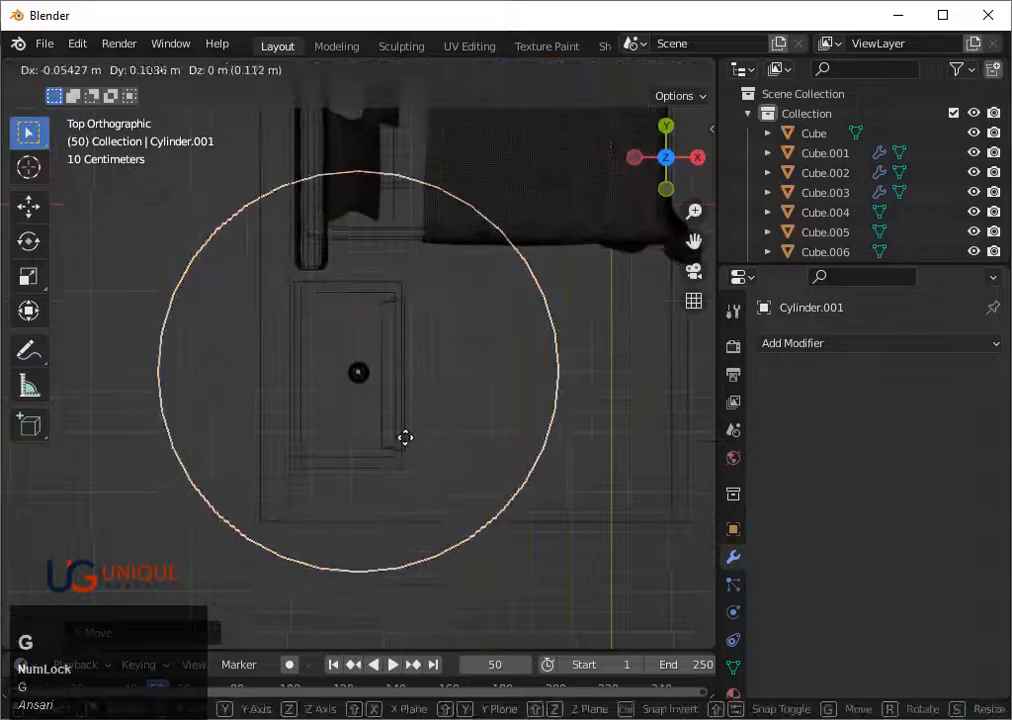
key("Right")
left_click(405, 441)
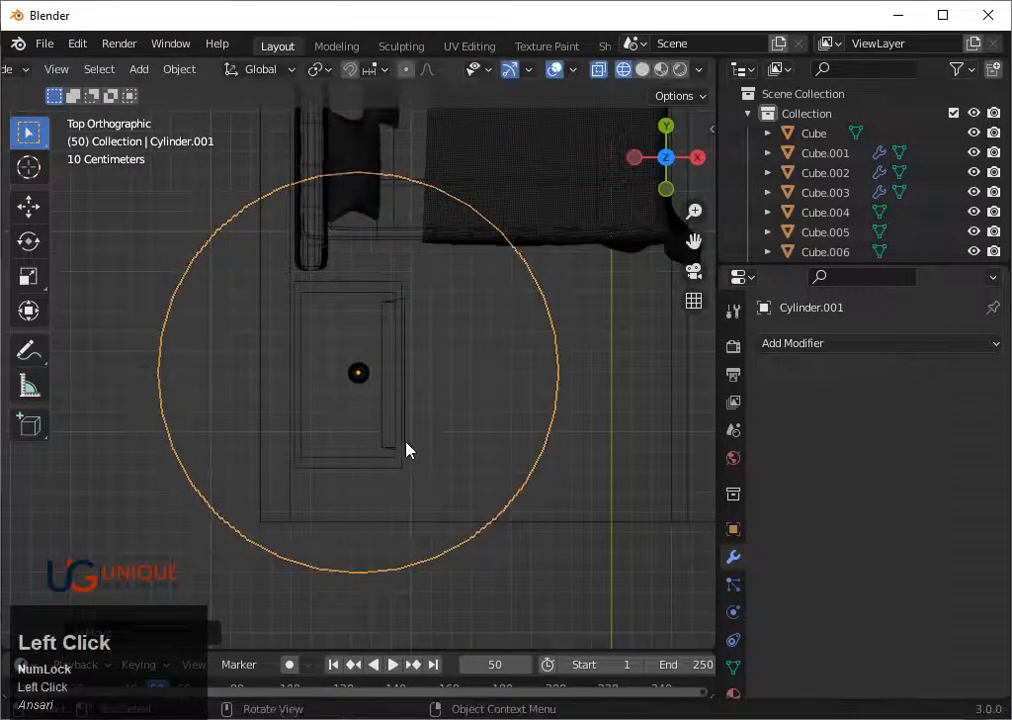
key("s")
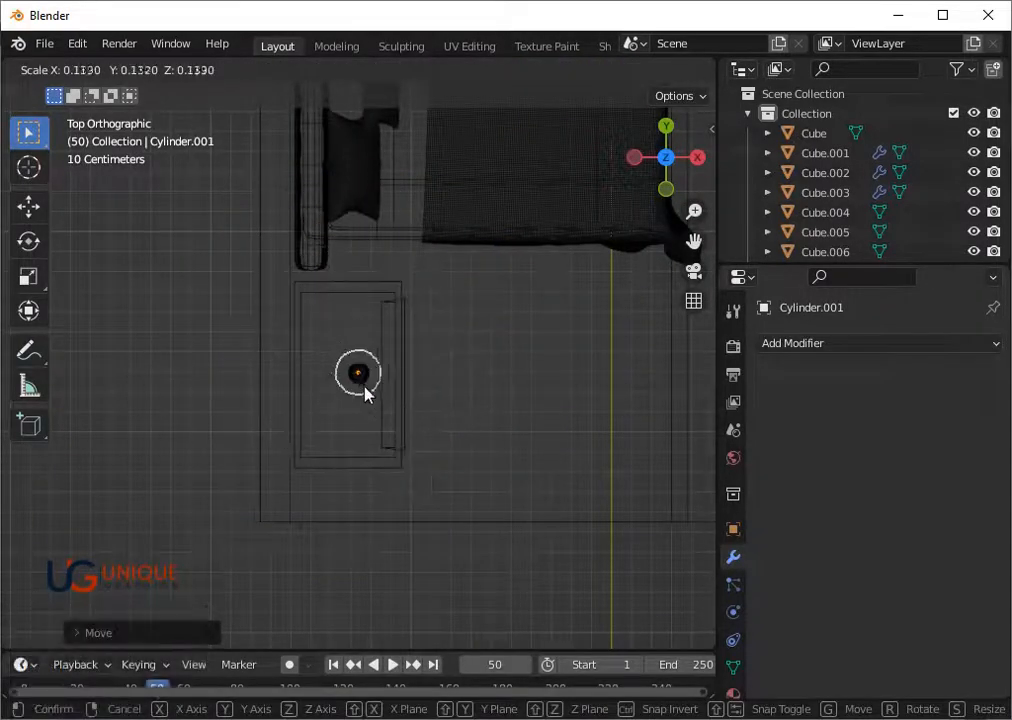
left_click(362, 386)
middle_click_drag(384, 389, 350, 375)
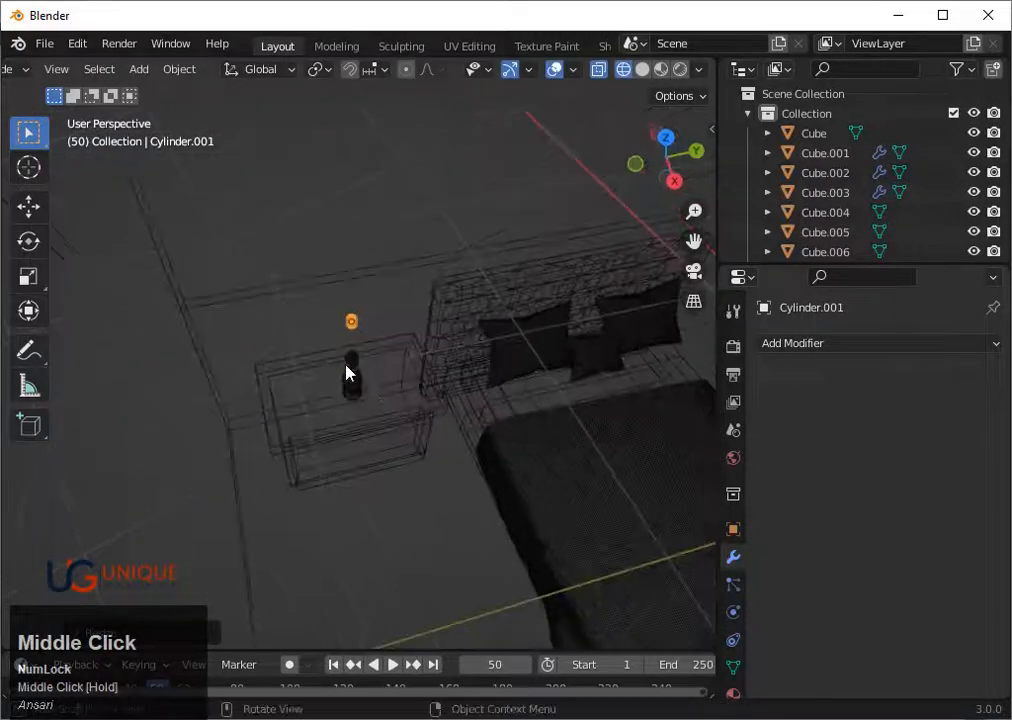
Stretch the small cylinder along Z into a thin rod, return to solid shading and scale the rod down
key("s")
key("z")
left_click(529, 391)
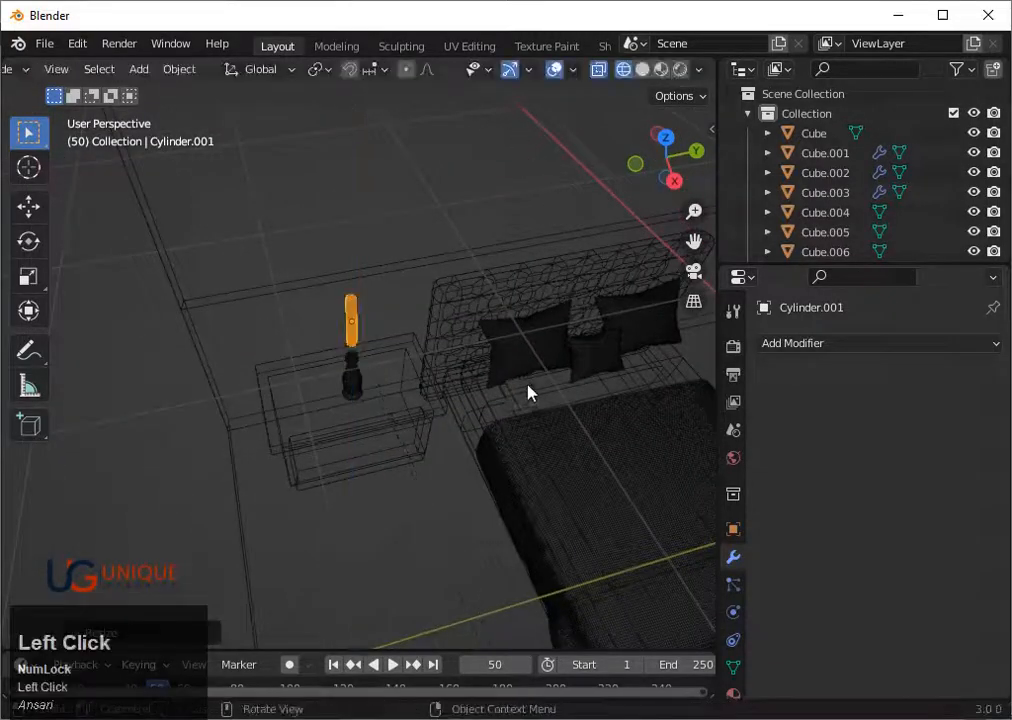
key("shift+z")
mouse_move(529, 391)
middle_mouse_down()
mouse_move(497, 334)
mouse_move(450, 289)
middle_mouse_up()
key("s")
left_click(436, 366)
scroll(434, 366, "up", 5)
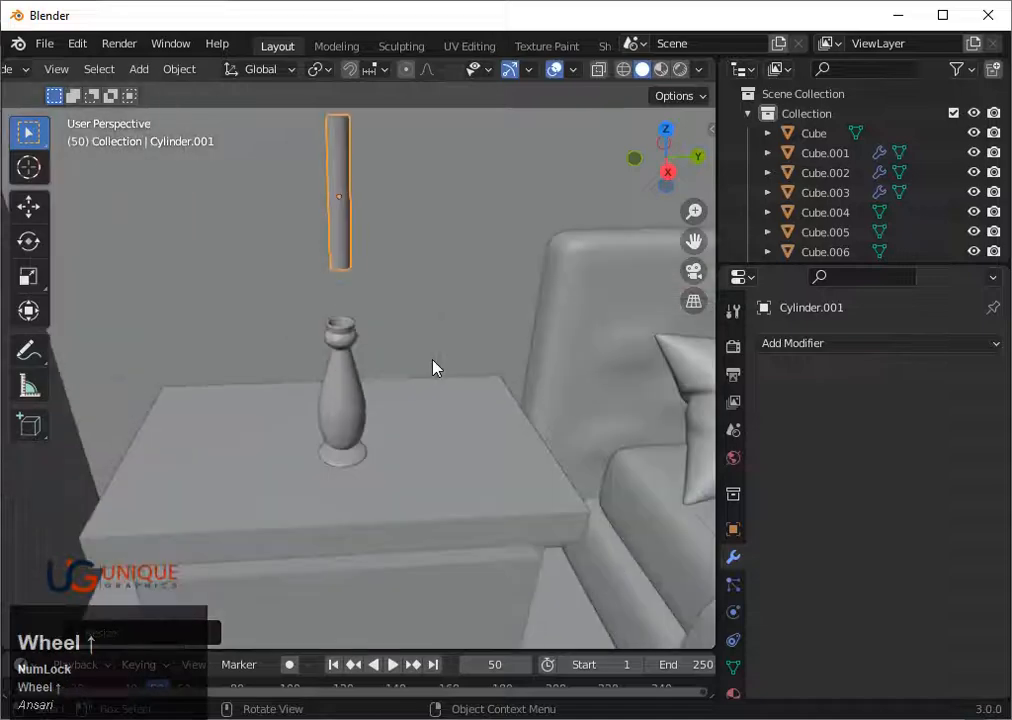
Adjust the rod's size and lower it along Z so its lower end sits in the vase's mouth
middle_click_drag(434, 364, 421, 324)
key("s")
key("g")
key("z")
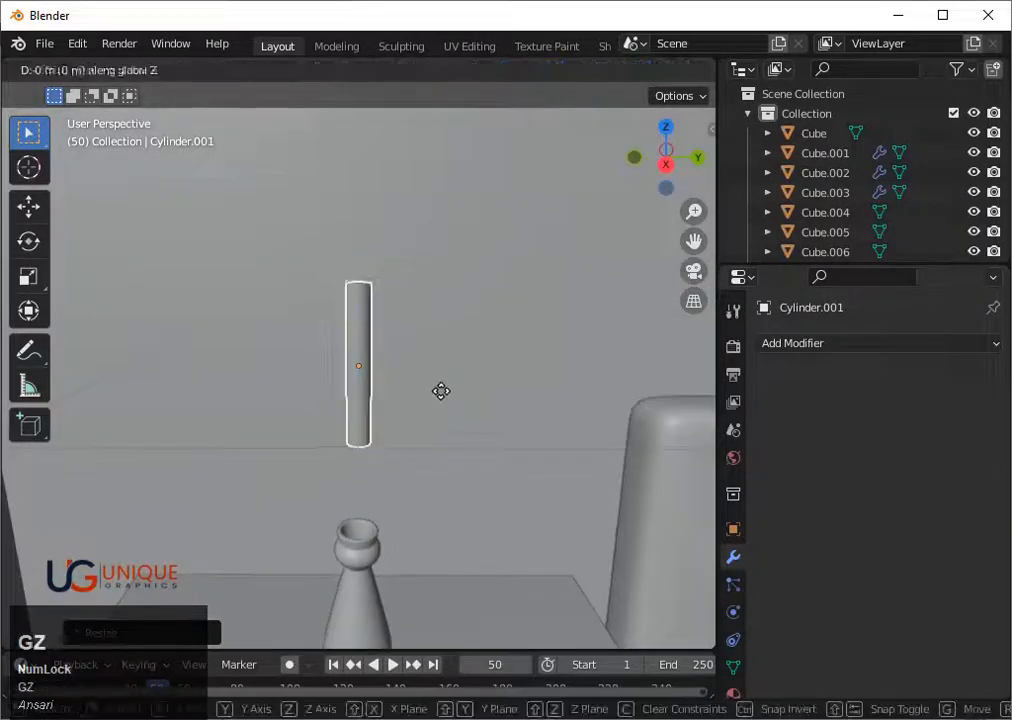
left_click(450, 502)
From the top view, center the rod in the vase's opening and scale it up to nearly fill the mouth
key("KP_7")
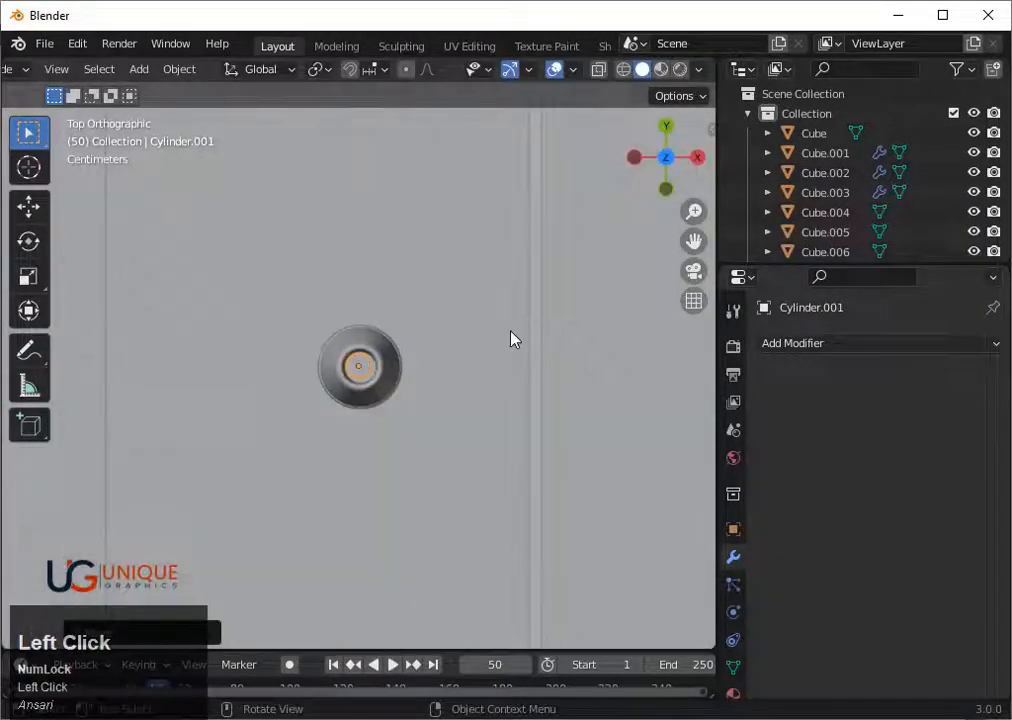
scroll(513, 339, "up", 5)
key("g")
left_click(481, 419)
key("s")
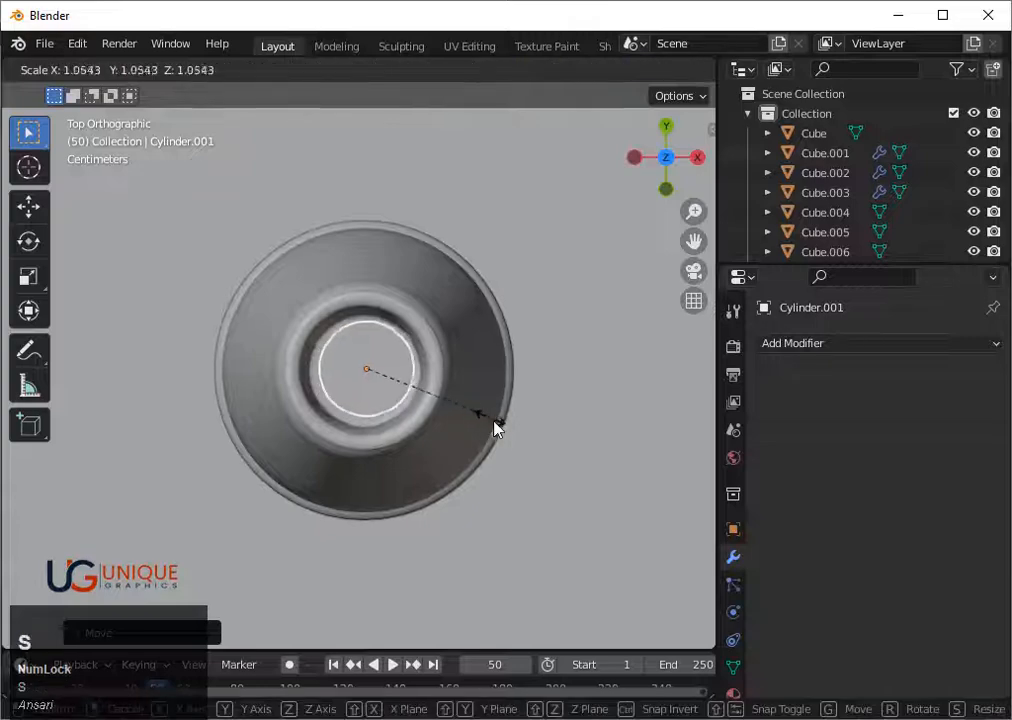
left_click(508, 440)
key("g")
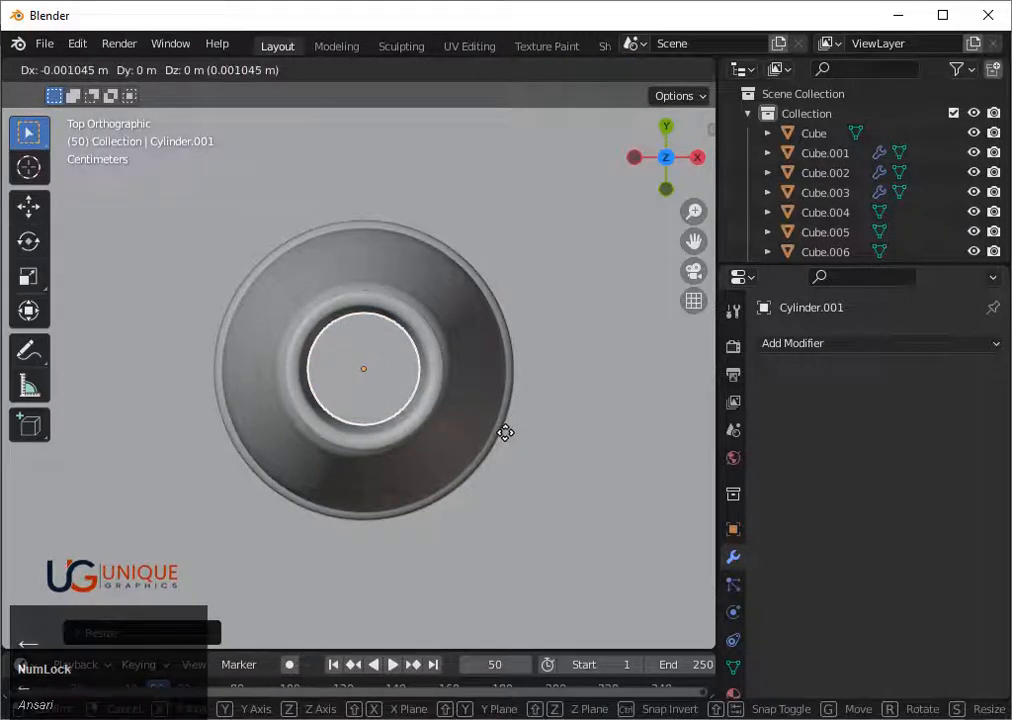
left_click(505, 438)
Scale the rod in the vase uniformly by a factor of about 0.9
scroll(504, 441, "down", 4)
middle_click_drag(504, 441, 320, 276)
scroll(355, 382, "down", 2)
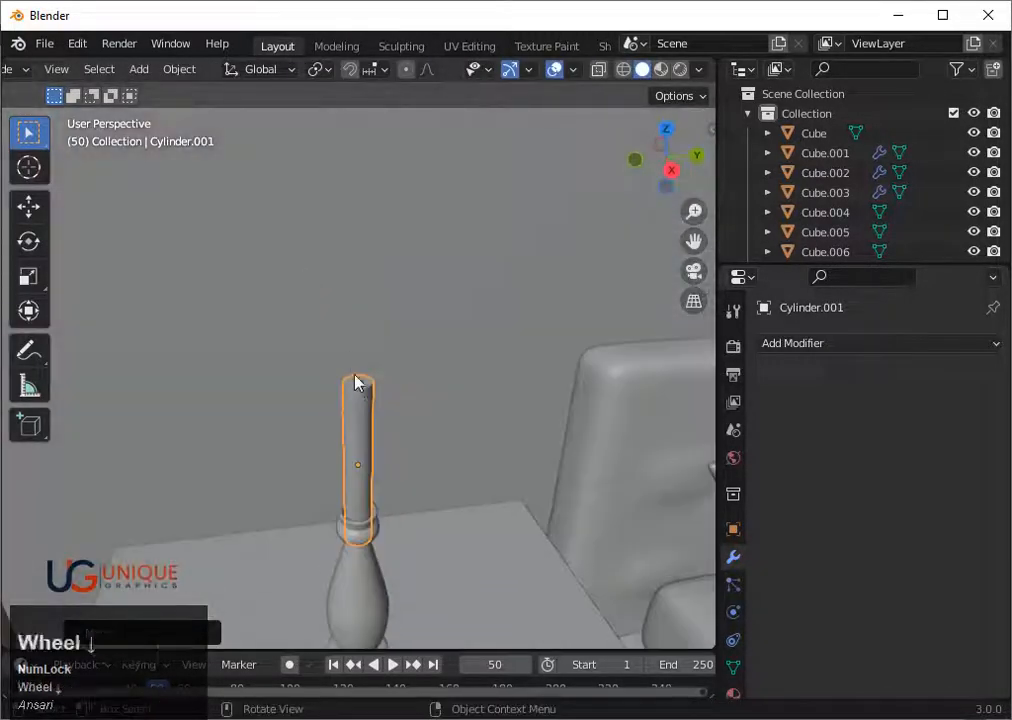
middle_click_drag(355, 382, 342, 384)
scroll(342, 384, "down", 3)
scroll(414, 395, "up", 2)
scroll(414, 392, "up", 5)
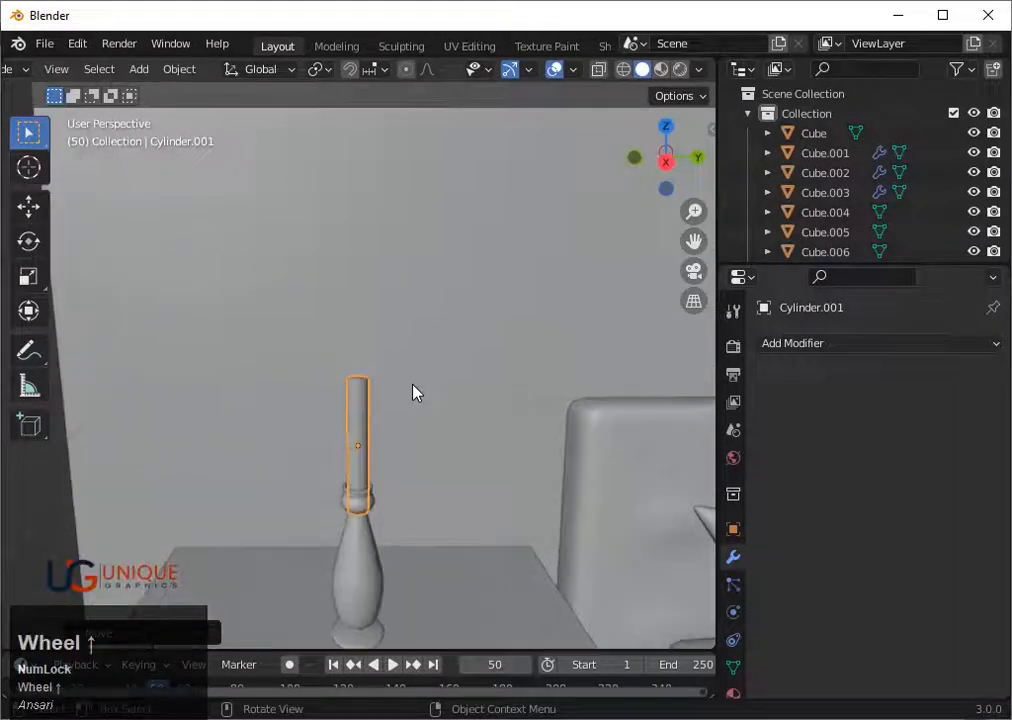
key("s")
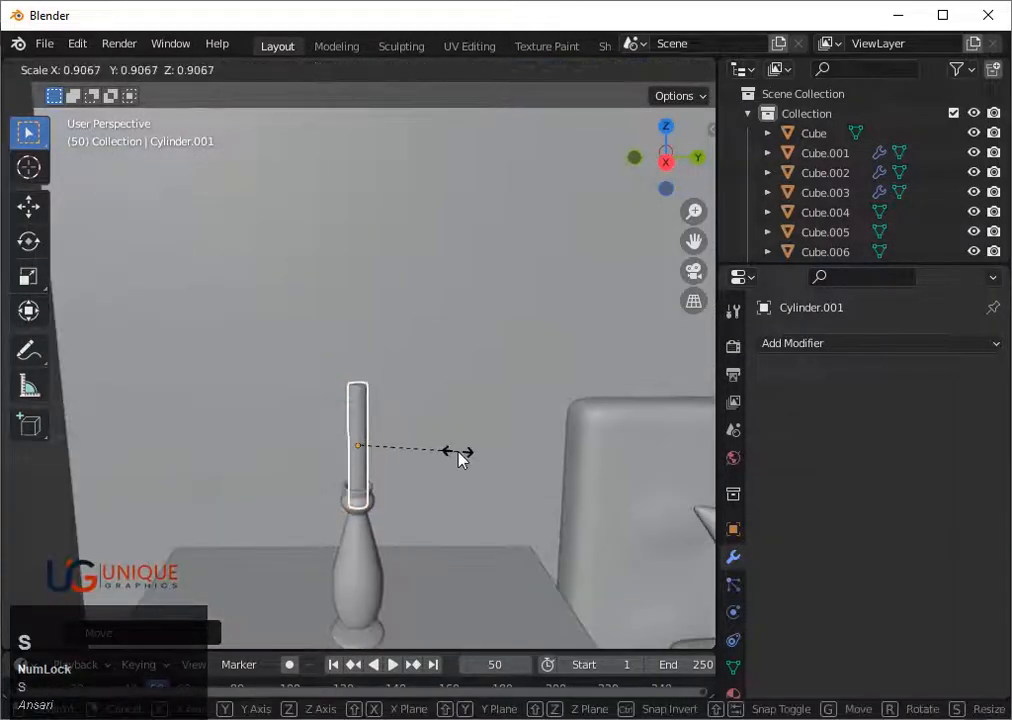
left_click(461, 456)
left_click(462, 457)
mouse_move(462, 457)
middle_mouse_down()
mouse_move(445, 418)
mouse_move(462, 456)
middle_mouse_up()
left_click(460, 455)
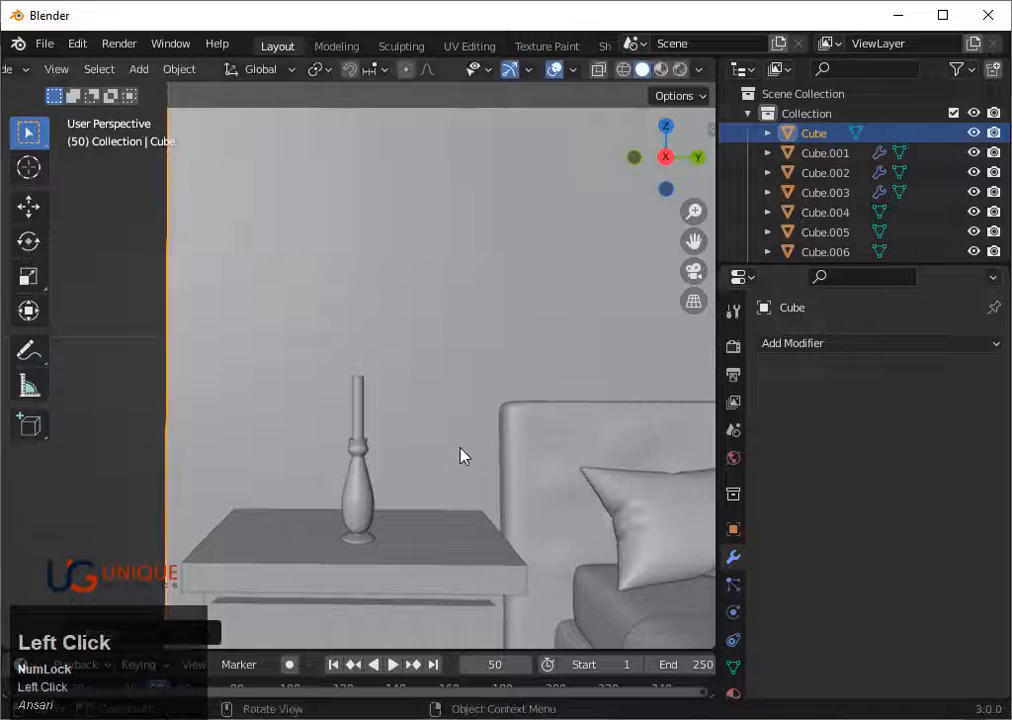
Reselect the rod and slim it further with another uniform scale of about 0.91
left_click(367, 418)
key("ctrl+z")
left_click(359, 418)
key("s")
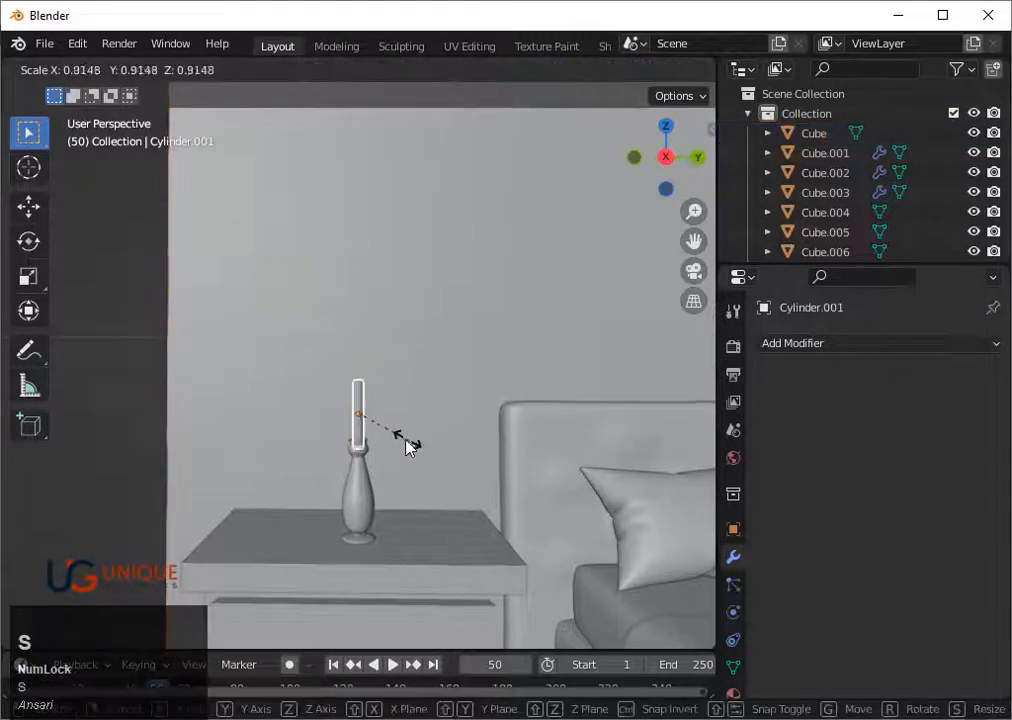
left_click(407, 444)
left_click(401, 445)
left_click(357, 424)
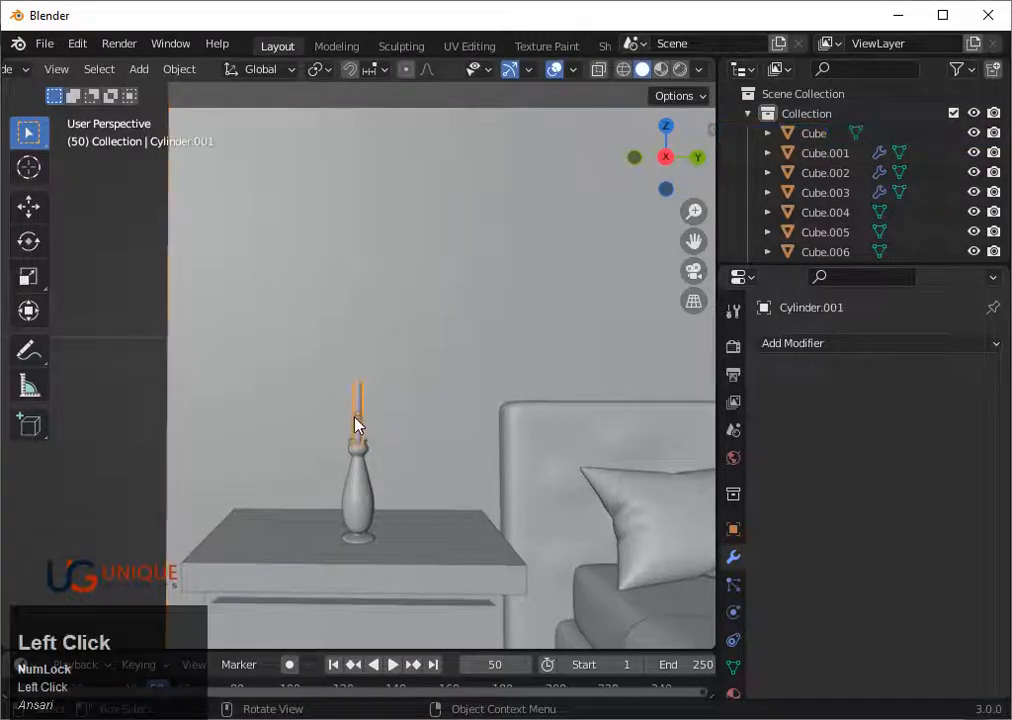
Add a centered loop cut around the rod in Edit Mode and select the ring of side faces above it
scroll(360, 428, "up", 8)
key("Tab")
key("ctrl+r")
left_click(378, 480)
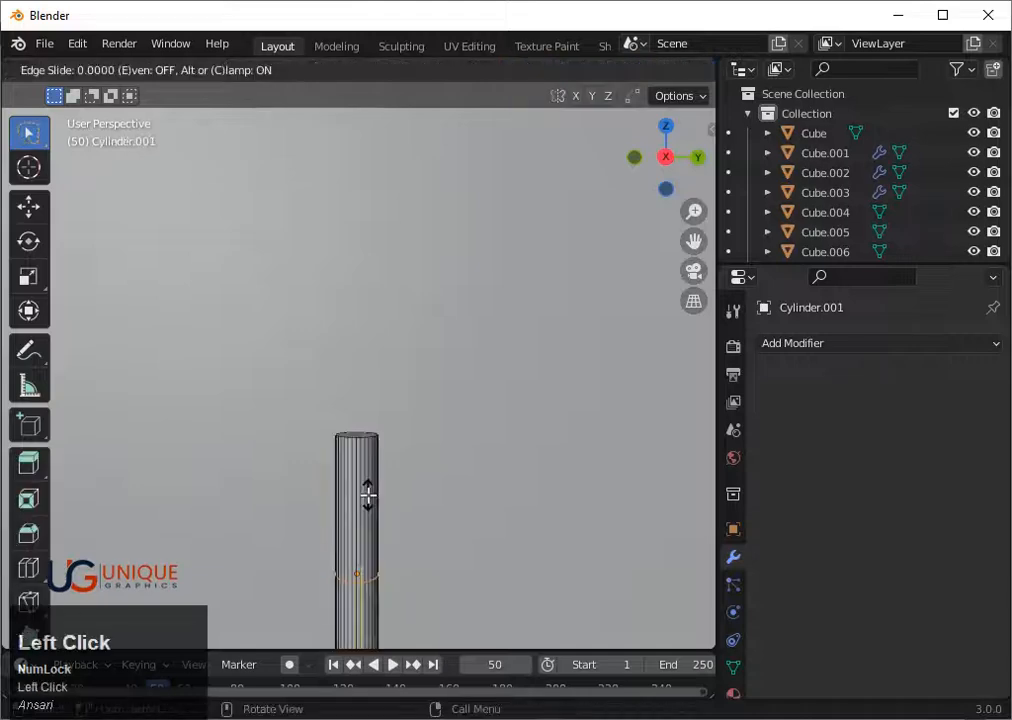
left_click(369, 487)
scroll(370, 486, "down", 3)
scroll(370, 486, "up", 4)
left_click(364, 508)
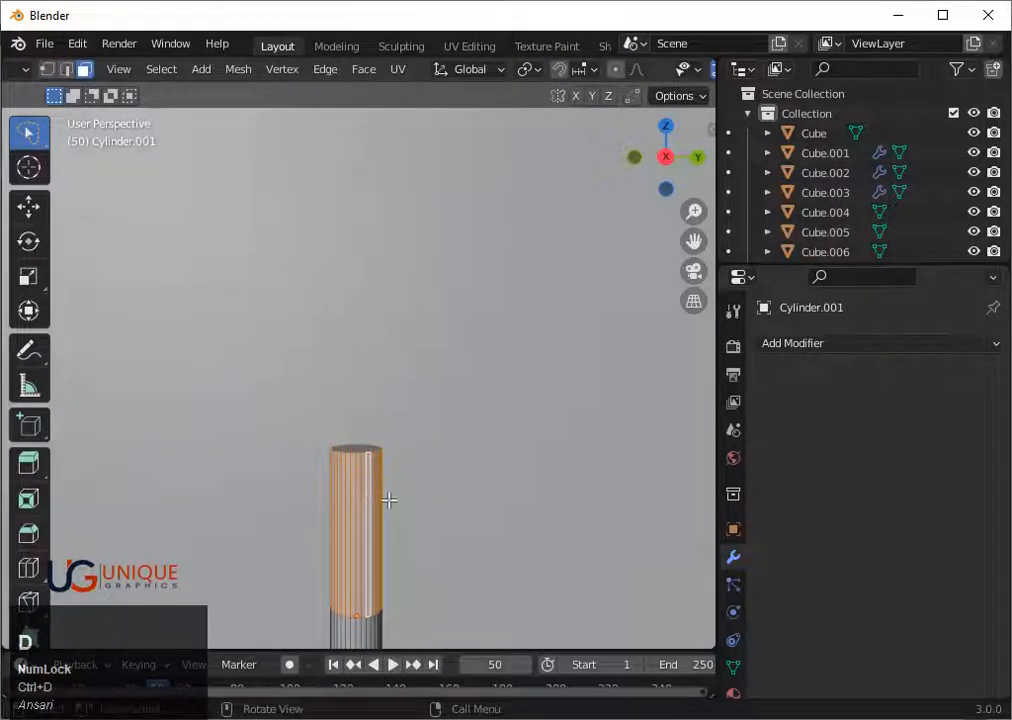
key("s")
right_click(424, 514)
scroll(420, 508, "down", 4)
scroll(416, 488, "up", 6)
middle_click_drag(420, 508, 383, 510)
key("ctrl+d")
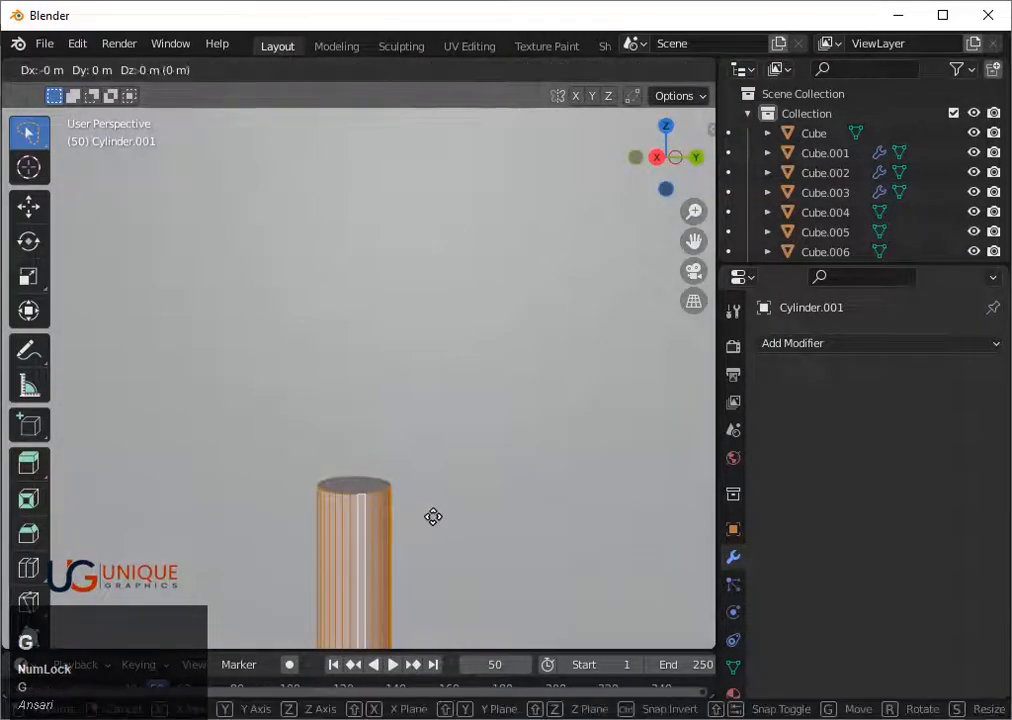
key("z")
left_click(436, 404)
scroll(436, 404, "down", 2)
middle_click_drag(436, 404, 398, 430)
scroll(424, 484, "up", 2)
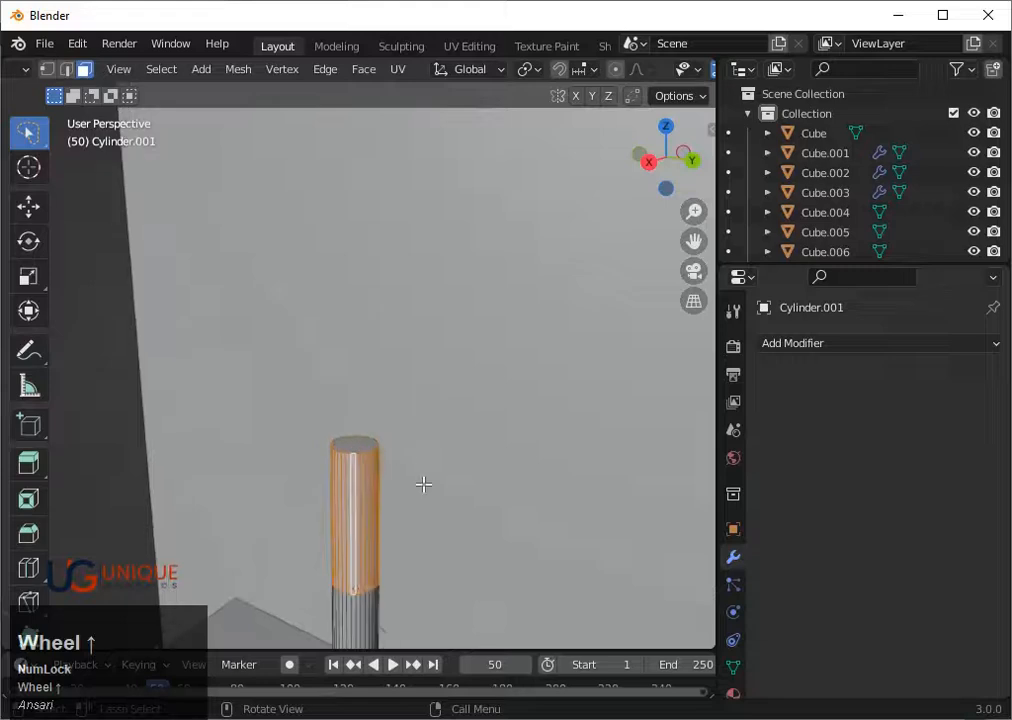
Duplicate the ring of upper side faces, scaled up around the rod, and separate the copy into its own object
key("shift+d")
key("s")
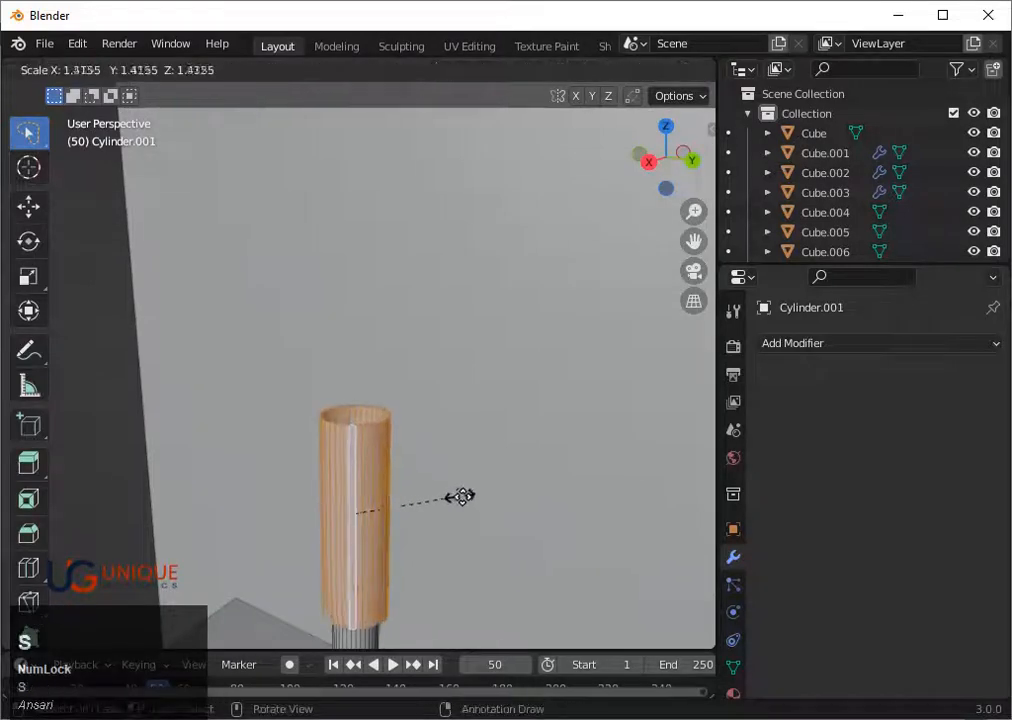
left_click(495, 501)
scroll(495, 501, "down", 2)
key("p")
left_click(495, 501)
middle_click_drag(495, 501, 431, 501)
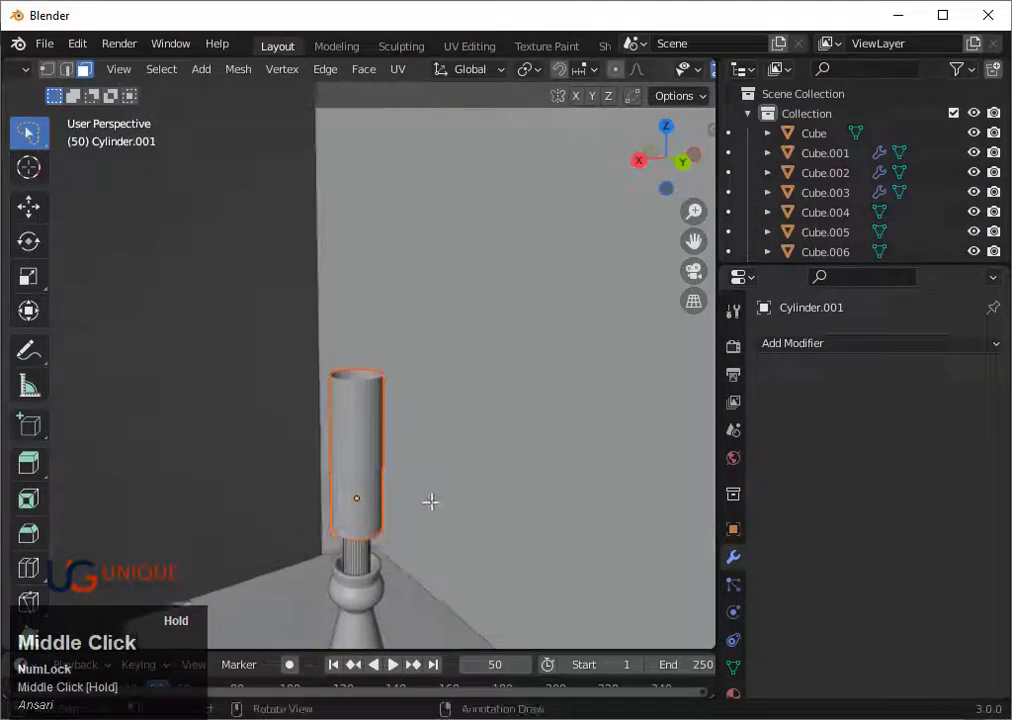
In Object Mode, enlarge the separated shell and widen it into a lampshade around the rod
key("Tab")
left_click(357, 548)
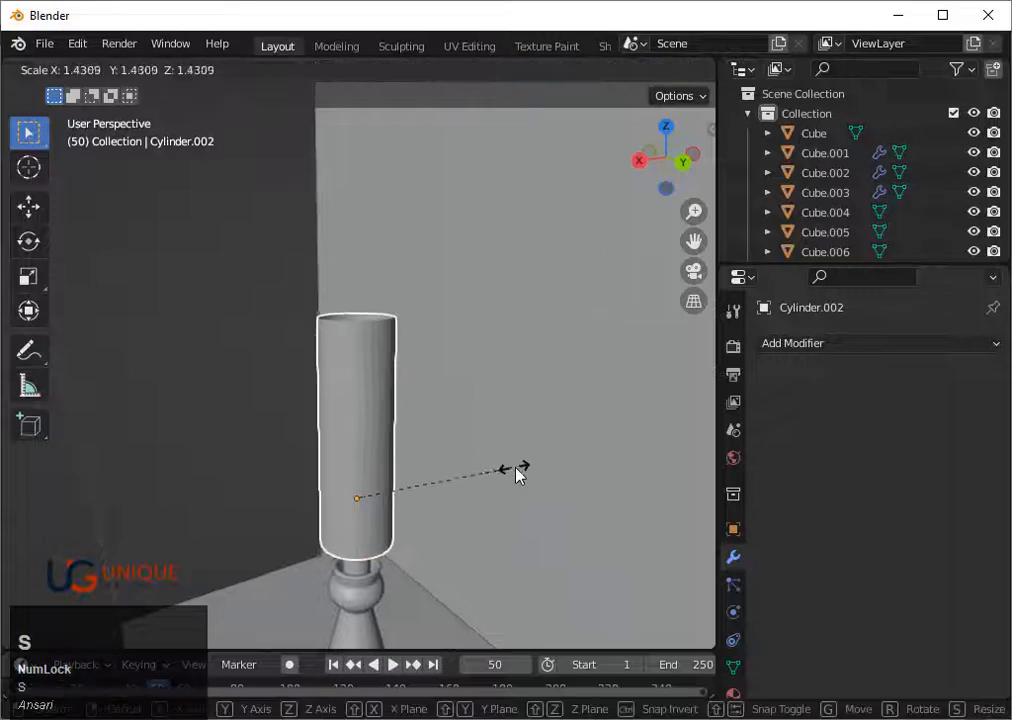
key("z")
left_click(430, 466)
scroll(440, 460, "down", 3)
middle_click_drag(484, 436, 600, 415)
In the right orthographic view, shorten the lampshade along Z and raise it slightly along the rod
left_click(661, 156)
key("s")
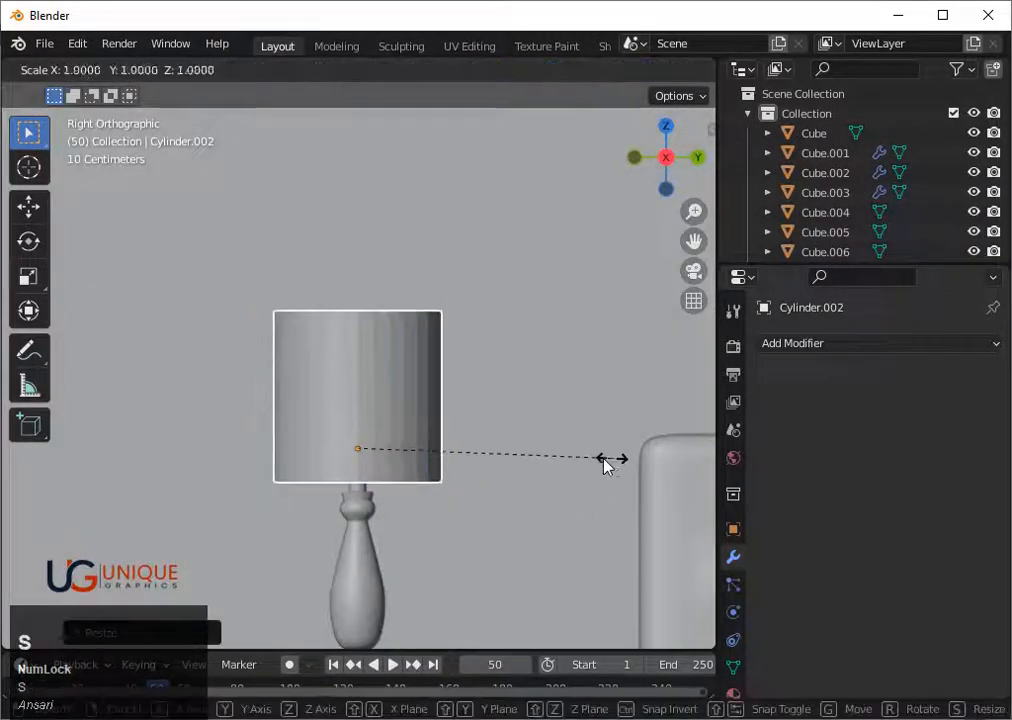
key("z")
left_click(517, 479)
key("g")
key("z")
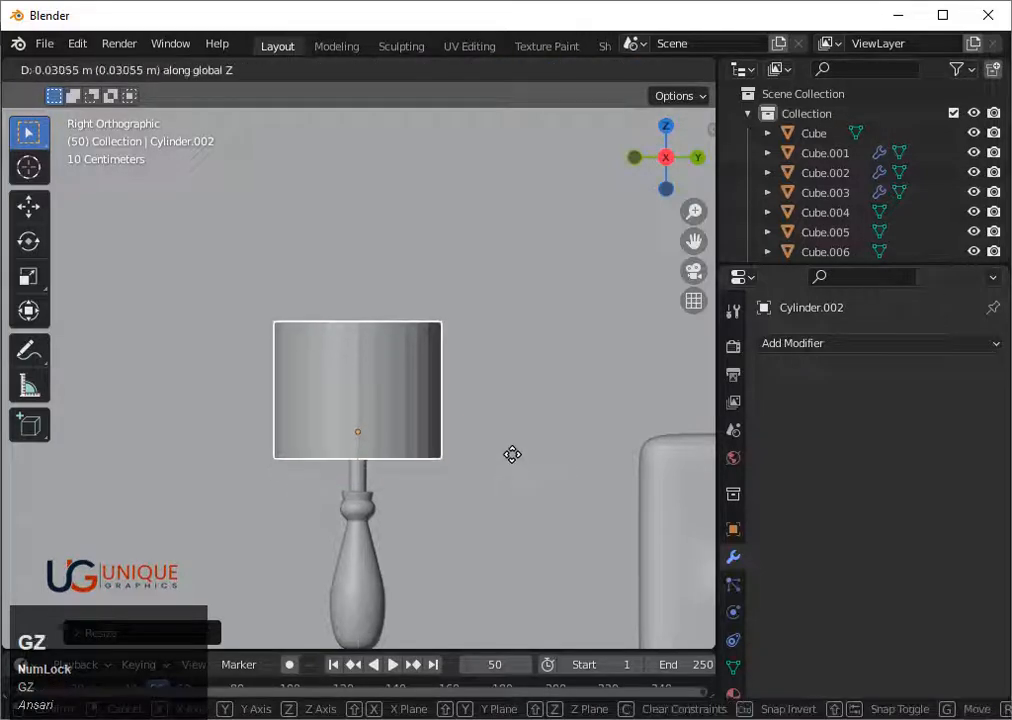
left_click(538, 468)
Enlarge the lampshade uniformly in proportion to the nightstand and bed, and fine-tune its scale along Z
scroll(480, 472, "down", 7)
middle_click_drag(411, 477, 470, 495)
key("s")
left_click(510, 501)
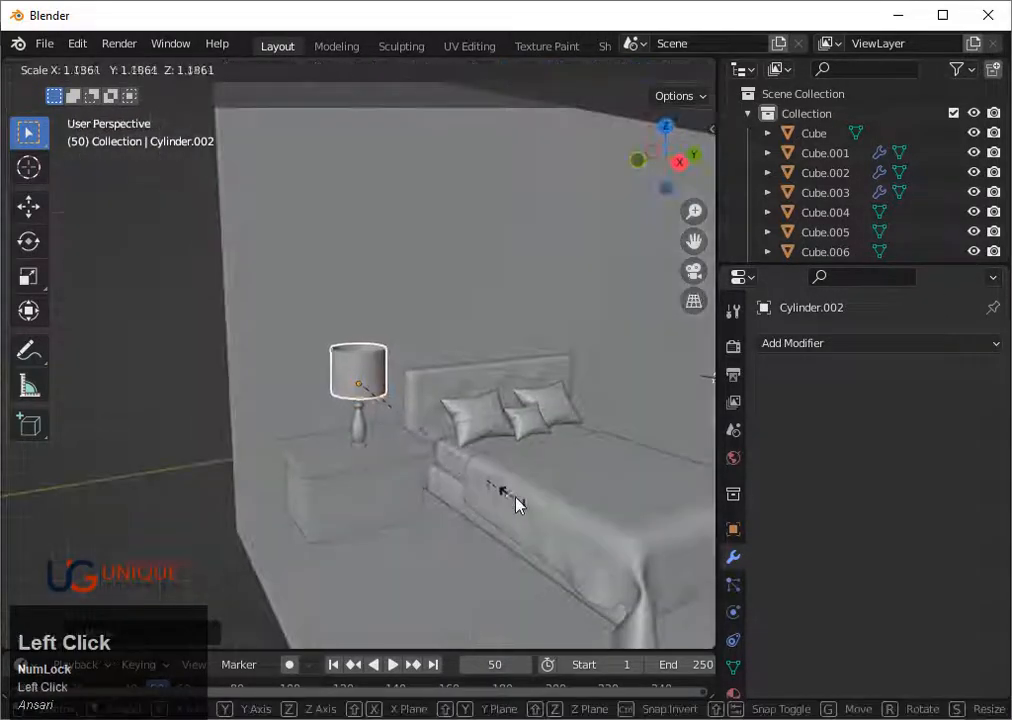
key("s")
key("z")
left_click(490, 478)
In Edit Mode, select the lampshade's top edge loop and scale it inward to taper the shade
scroll(440, 420, "up", 5)
key("Tab")
scroll(415, 390, "up", 2)
left_click(422, 344)
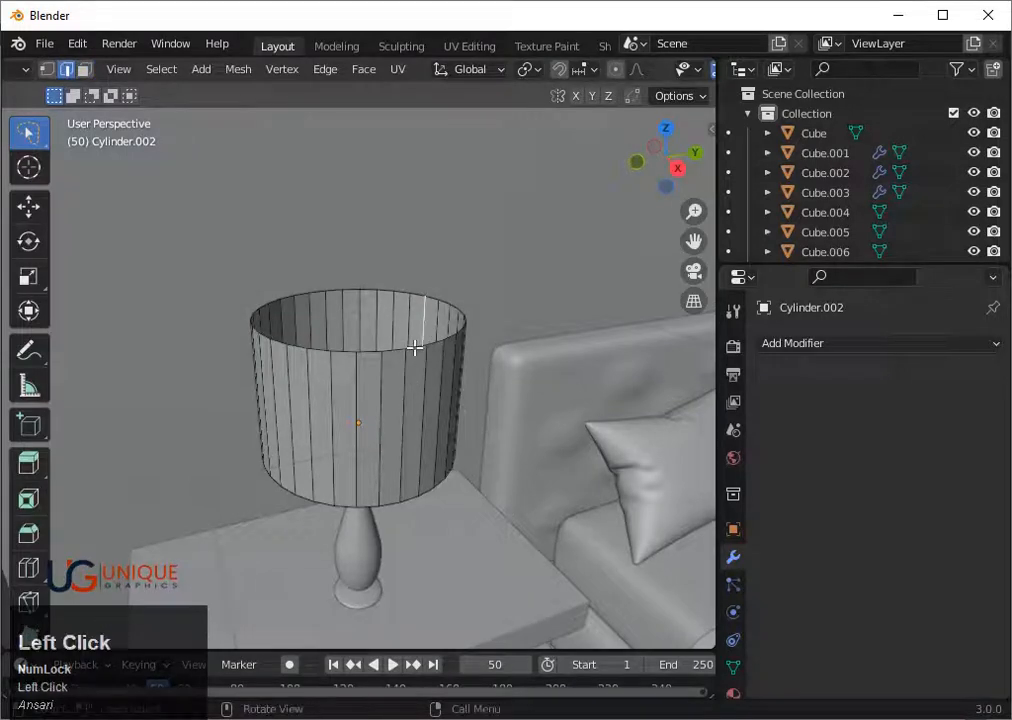
key("s")
left_click(468, 380)
Extrude the lampshade's top rim inward, extrude the inner loop down along Z, and rescale that loop
middle_click_drag(468, 380, 452, 391)
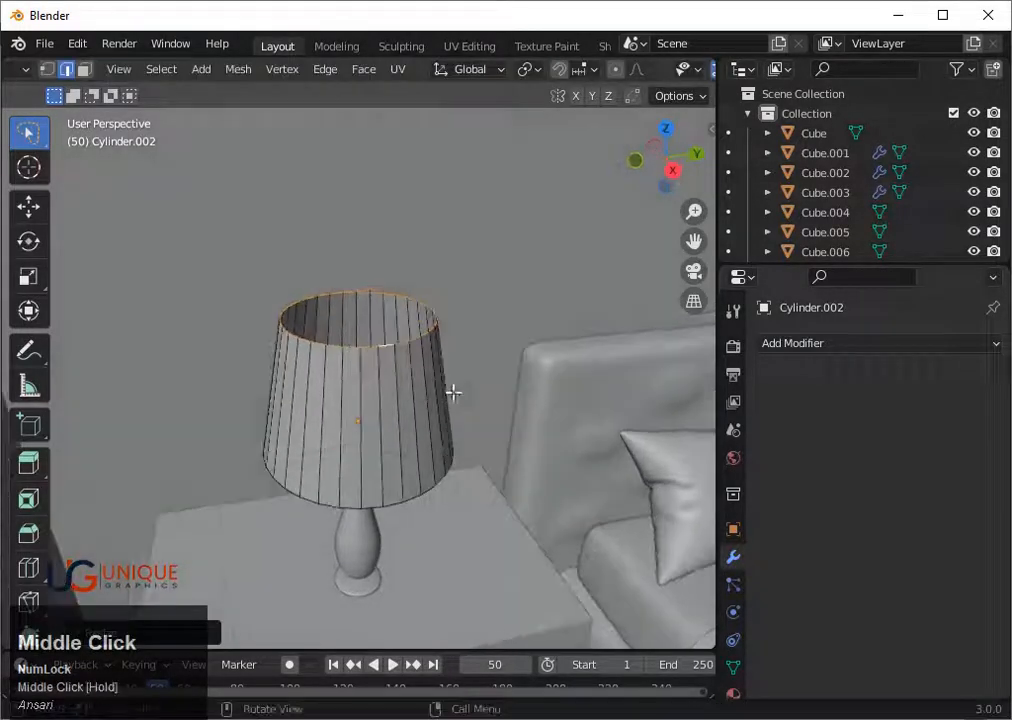
key("e")
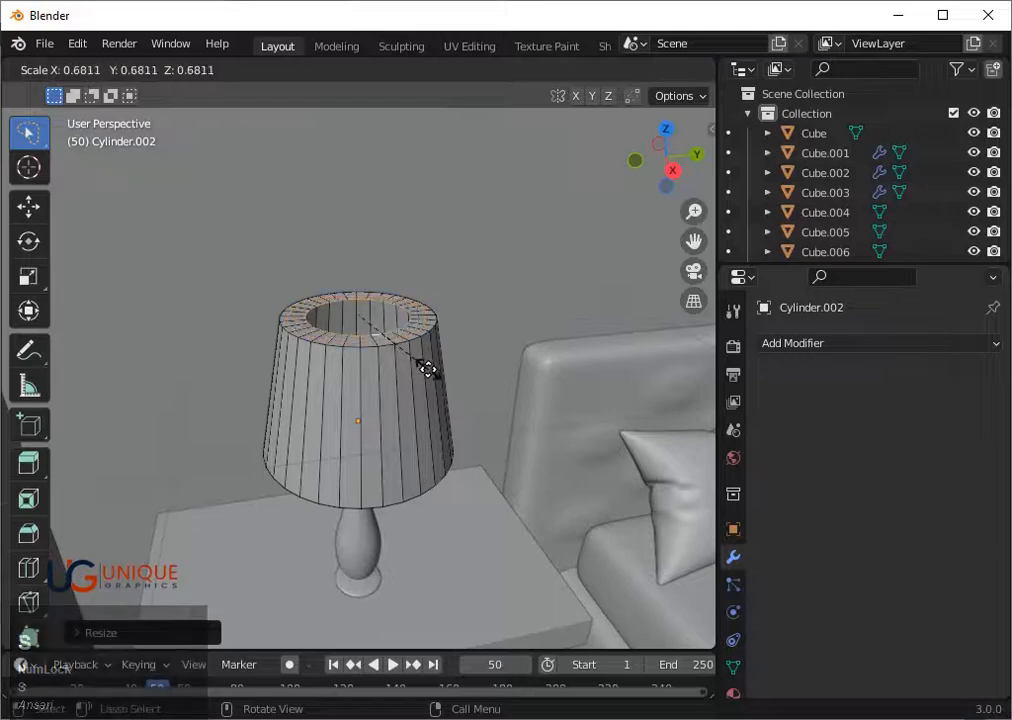
left_click(428, 369)
key("e")
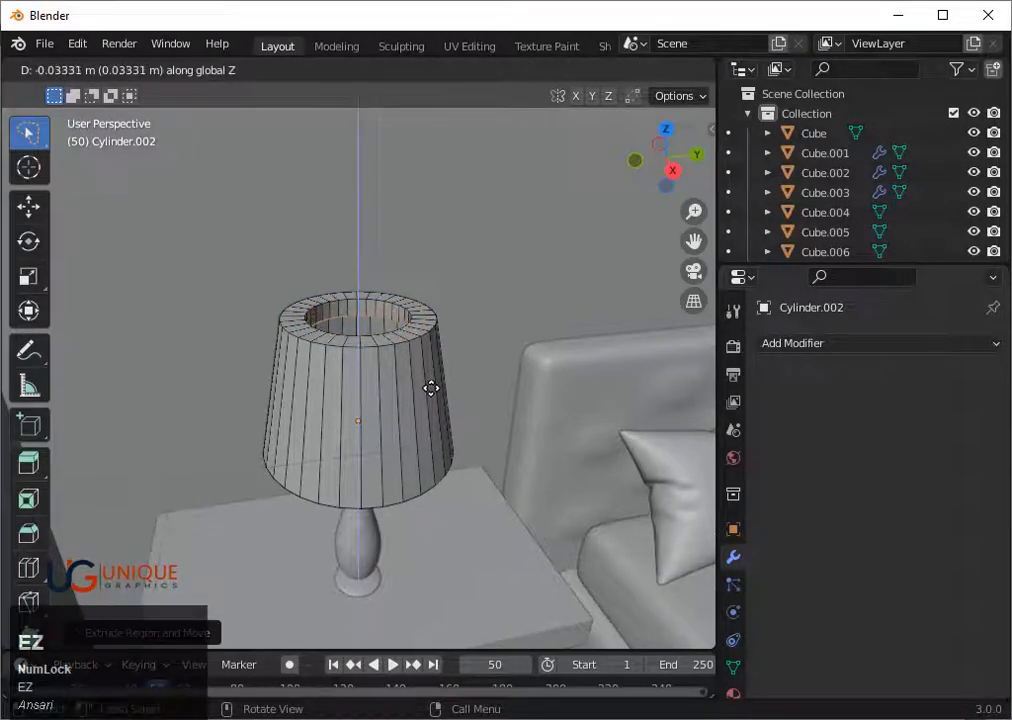
left_click(436, 416)
key("s")
left_click(453, 424)
In wireframe shading, shrink the inner edge loop toward the rod and lower it along Z
key("shift+z")
scroll(453, 422, "down", 4)
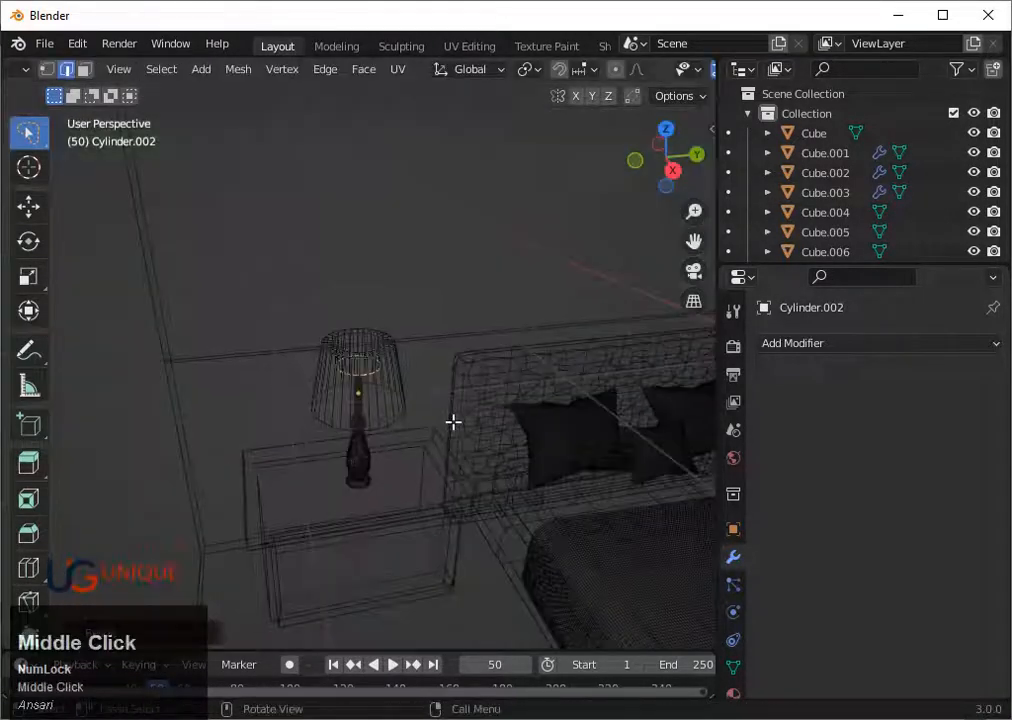
middle_click_drag(453, 422, 444, 466)
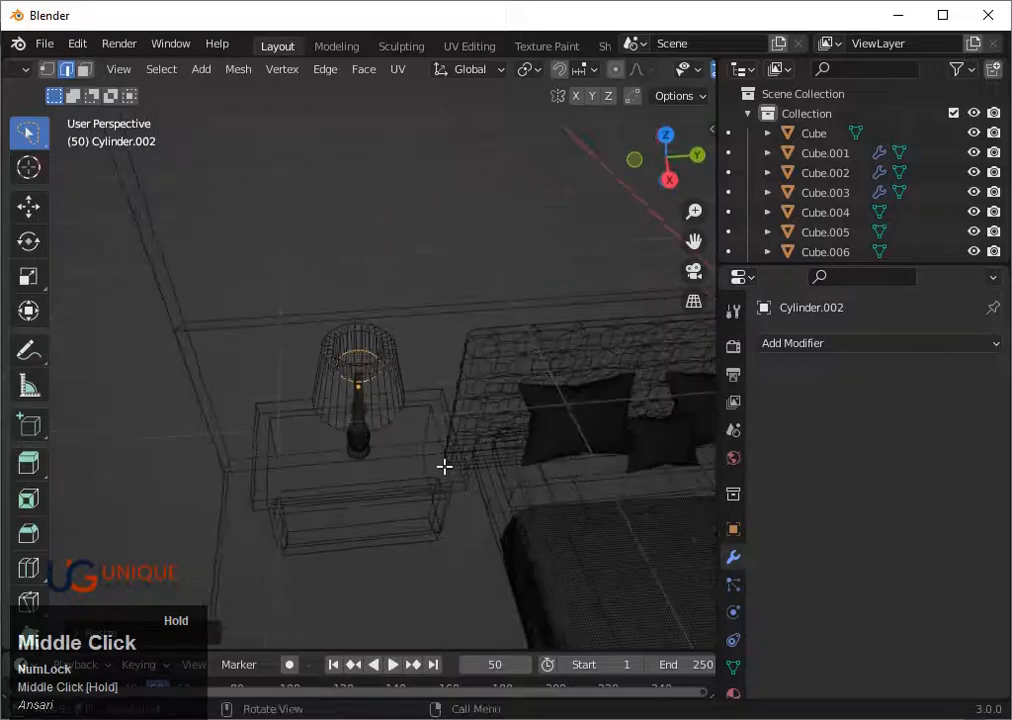
key("s")
left_click(432, 446)
key("g")
key("z")
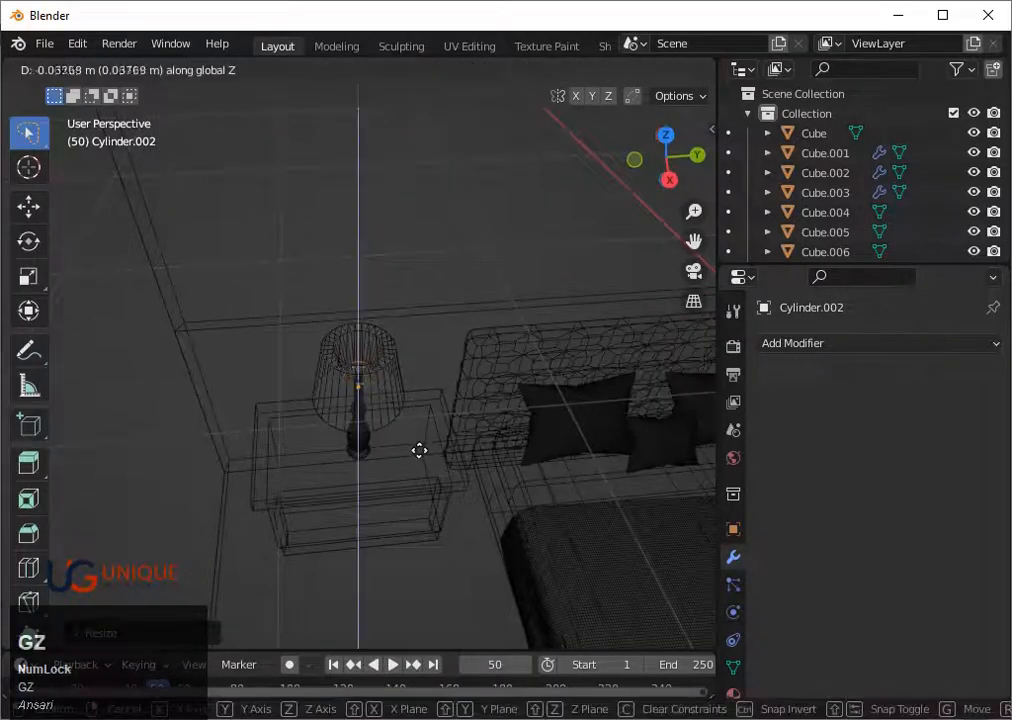
left_click(420, 449)
Fill the inner edge loop with a face and adjust its height along Z inside the lampshade
scroll(420, 449, "up", 2)
key("f")
middle_click_drag(419, 451, 416, 330)
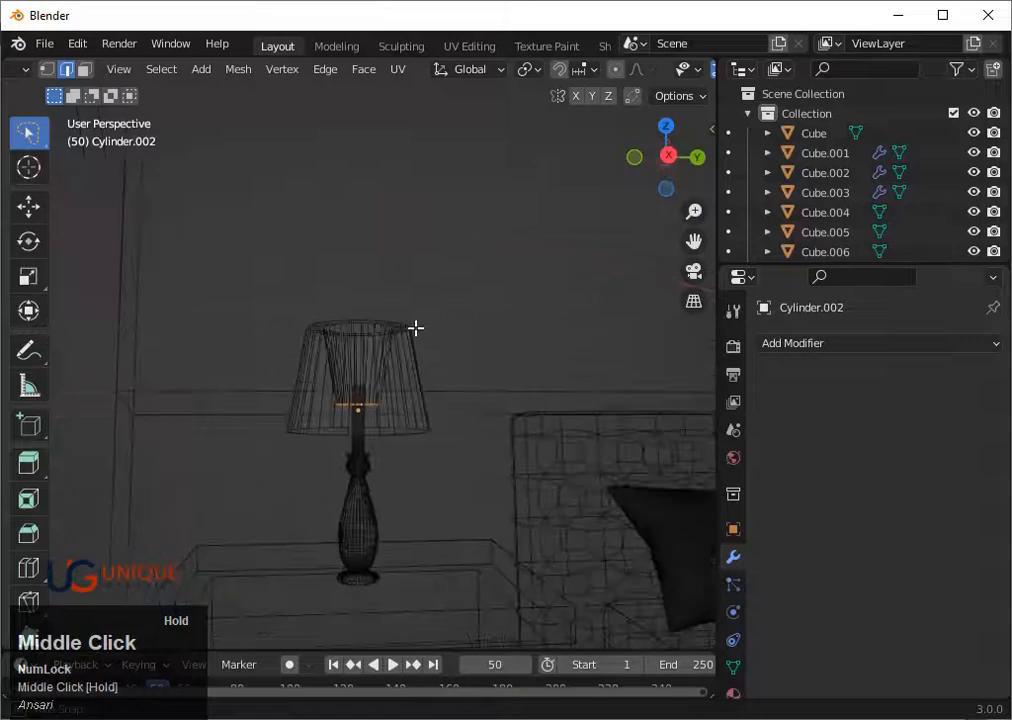
key("g")
key("z")
left_click(416, 309)
Return to solid view and Object Mode, try smooth shading on the lampshade, and set it back to flat shading
scroll(416, 309, "down", 3)
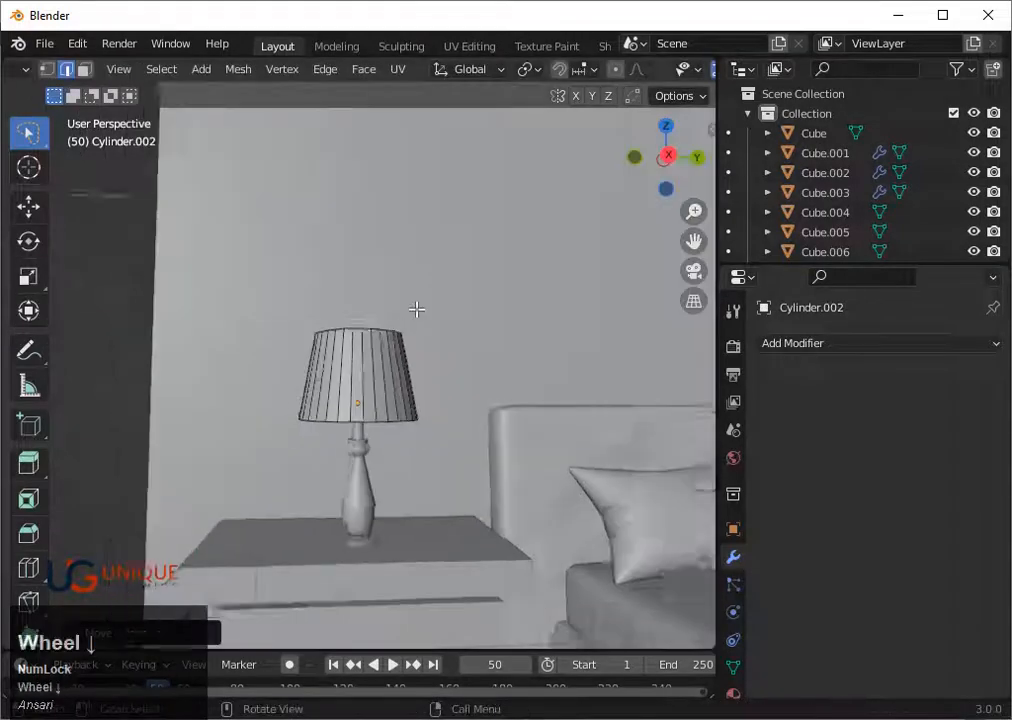
key("Tab")
scroll(409, 431, "up", 3)
right_click(380, 365)
left_click(380, 369)
scroll(384, 400, "down", 2)
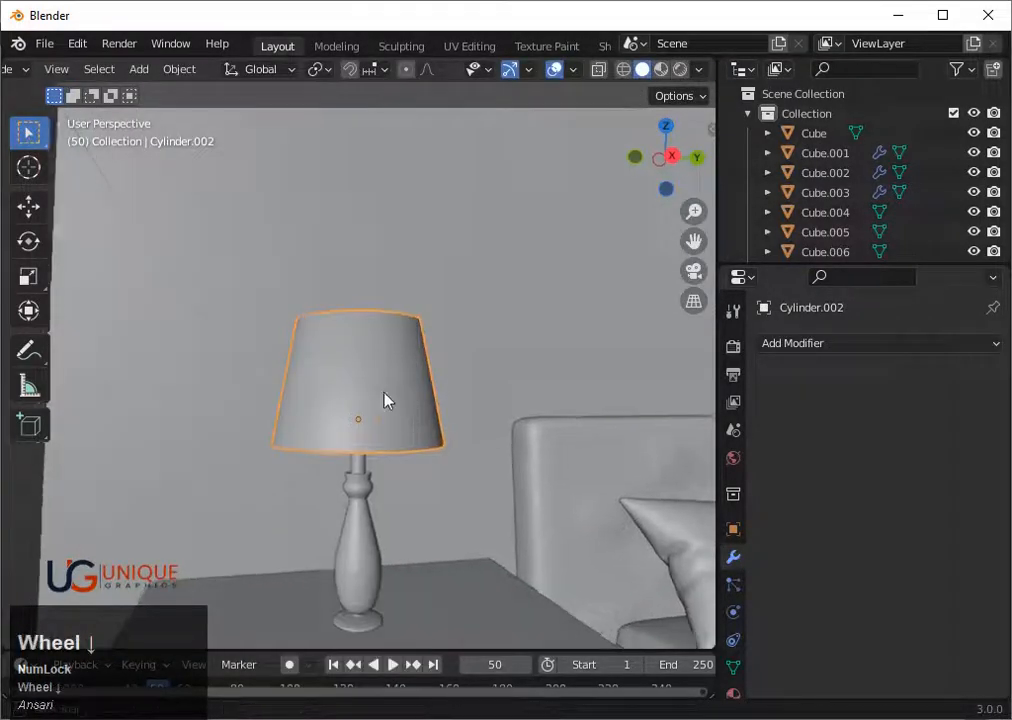
mouse_move(384, 400)
middle_mouse_down()
mouse_move(190, 497)
mouse_move(411, 547)
mouse_move(432, 458)
middle_mouse_up()
key("Tab")
right_click(430, 385)
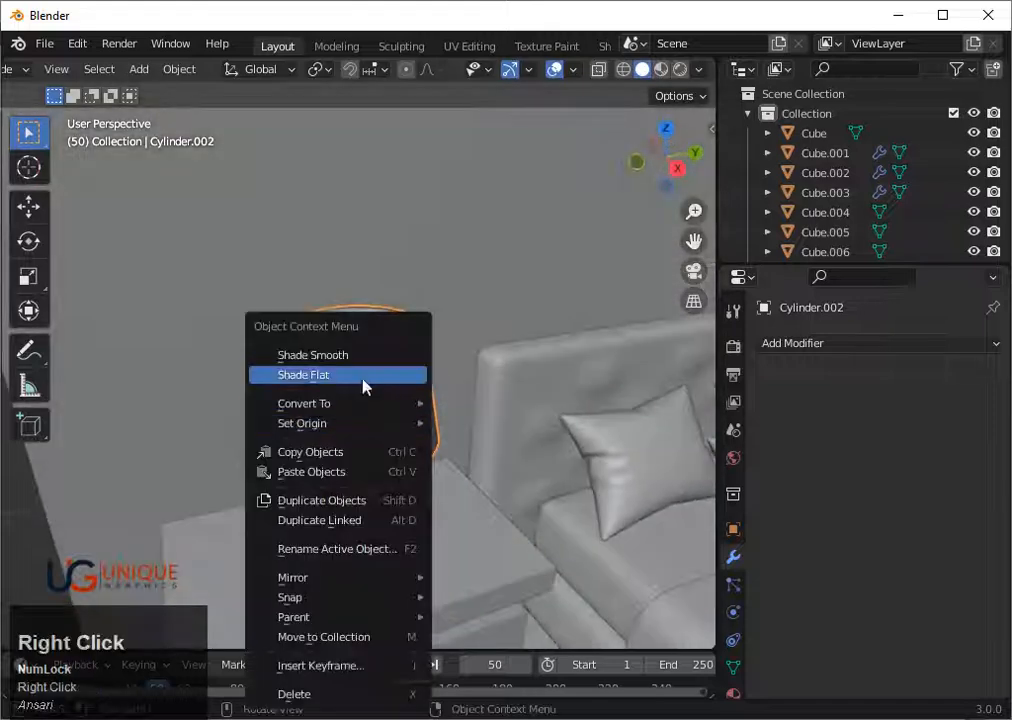
left_click(415, 376)
Rescale the lampshade slightly and adjust its height above the nightstand along Z
scroll(391, 389, "up", 3)
middle_click_drag(617, 402, 540, 459)
scroll(520, 389, "down", 2)
scroll(540, 459, "down", 3)
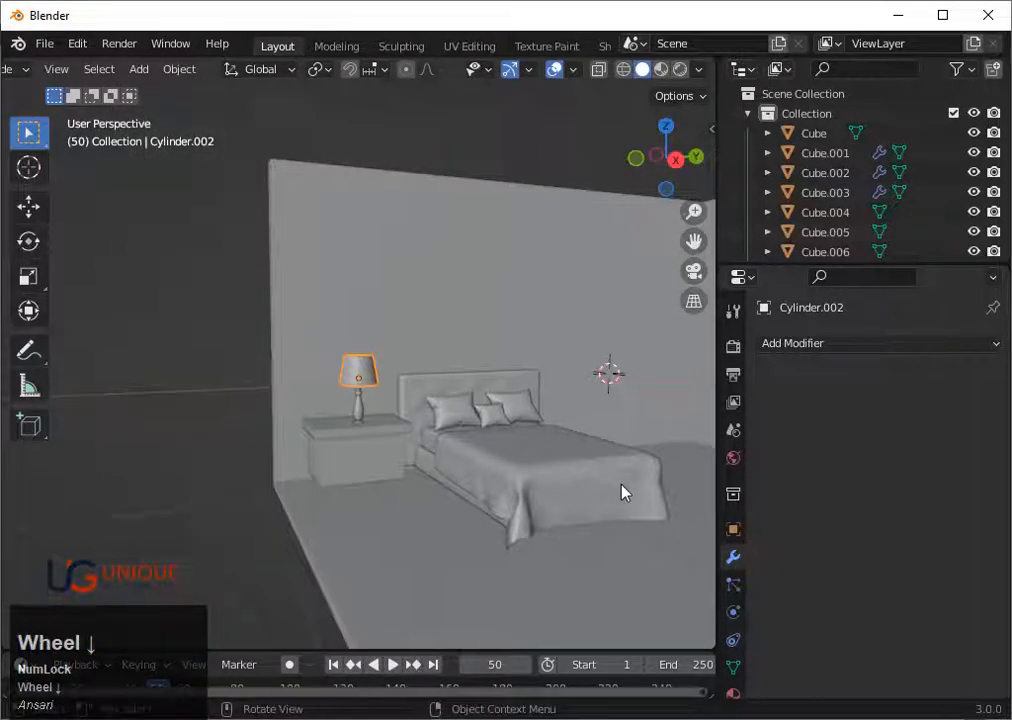
key("s")
left_click(391, 415)
left_click(392, 418)
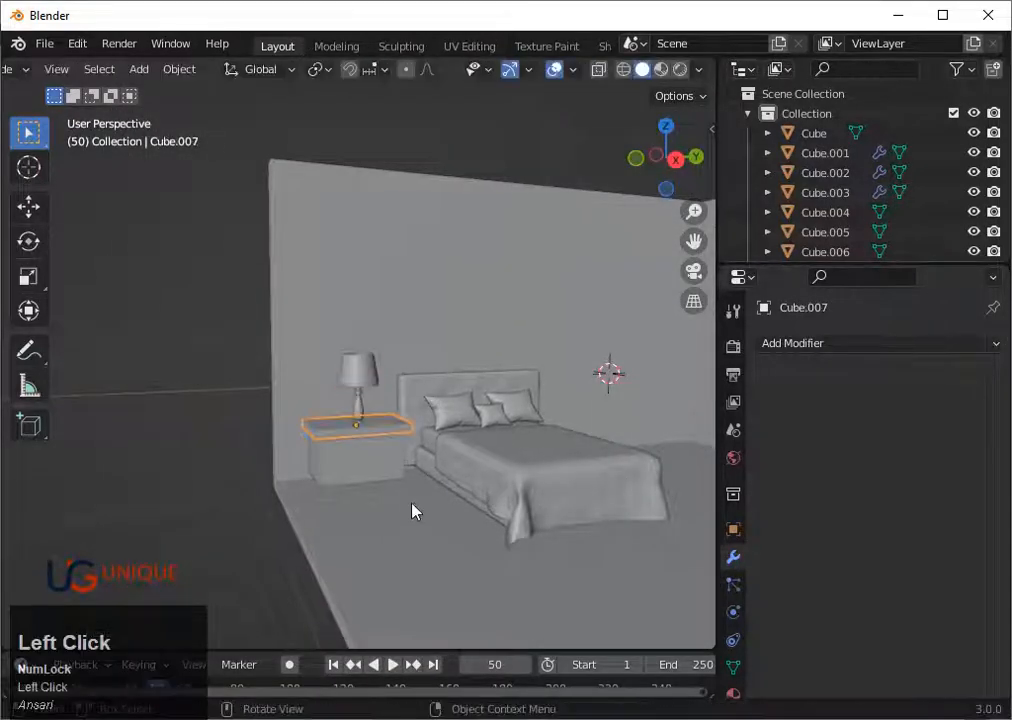
left_click(368, 382)
key("g")
key("z")
left_click(366, 378)
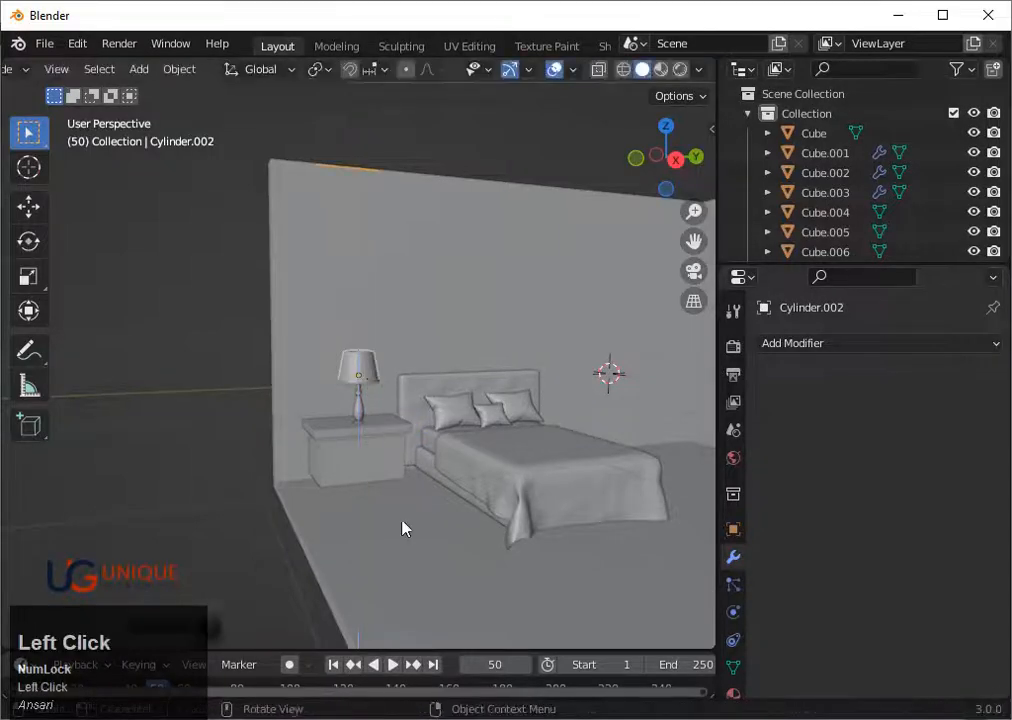
Examine the furnished bedroom and its proportions from several angles and distances
left_click(402, 528)
scroll(549, 485, "down", 2)
middle_click_drag(549, 485, 485, 491)
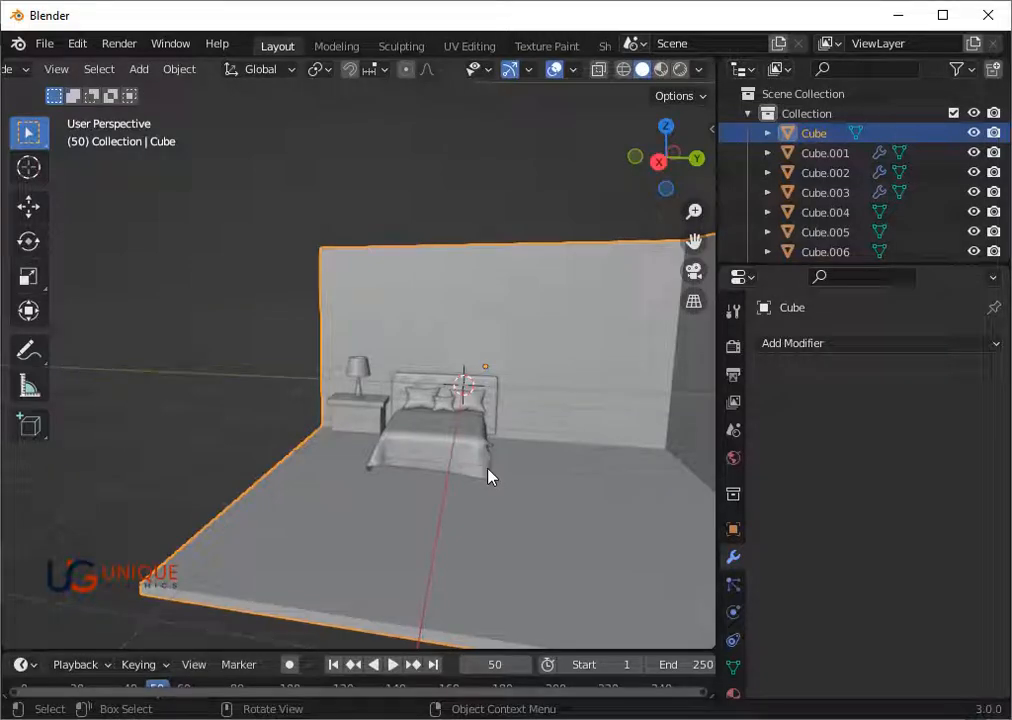
scroll(490, 477, "down", 2)
middle_click_drag(488, 474, 474, 513)
scroll(481, 501, "up", 5)
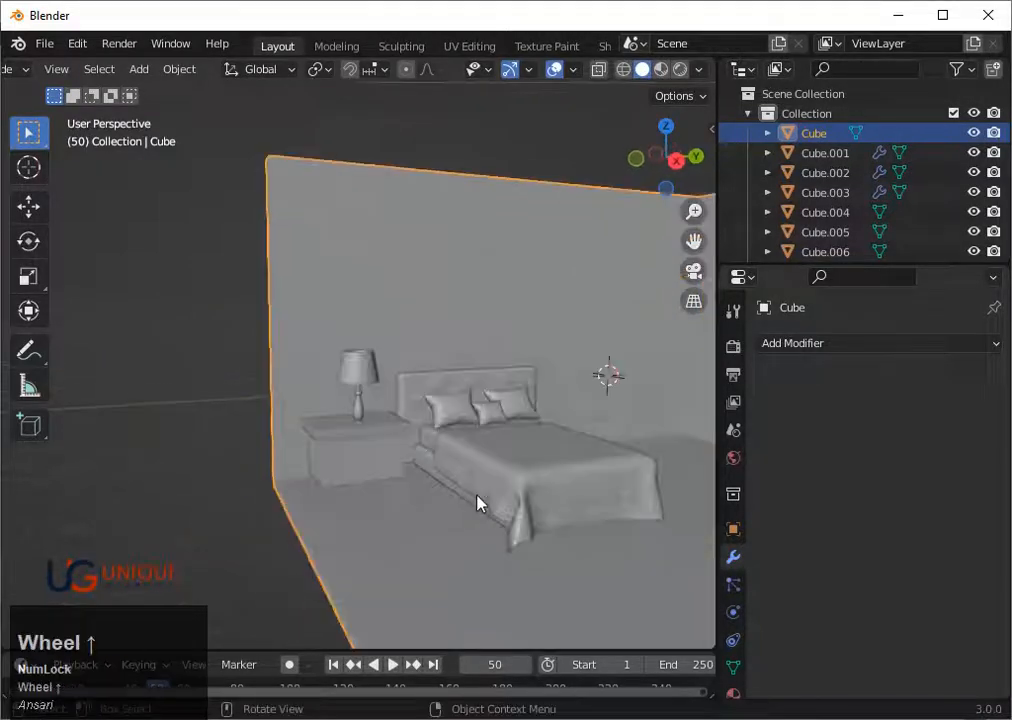
left_click_drag(686, 258, 544, 239)
scroll(553, 440, "down", 2)
middle_click_drag(553, 440, 490, 490)
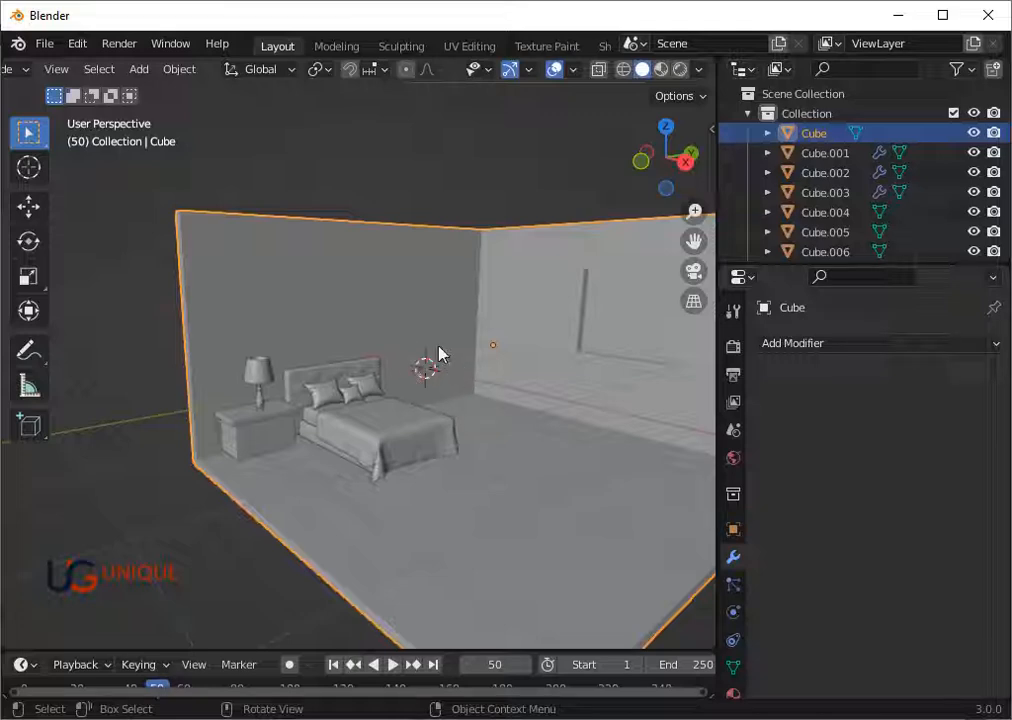
Select both parts of the nightstand and duplicate them about 2.74 m along Y to the bed's other side
left_click(277, 430, "shift")
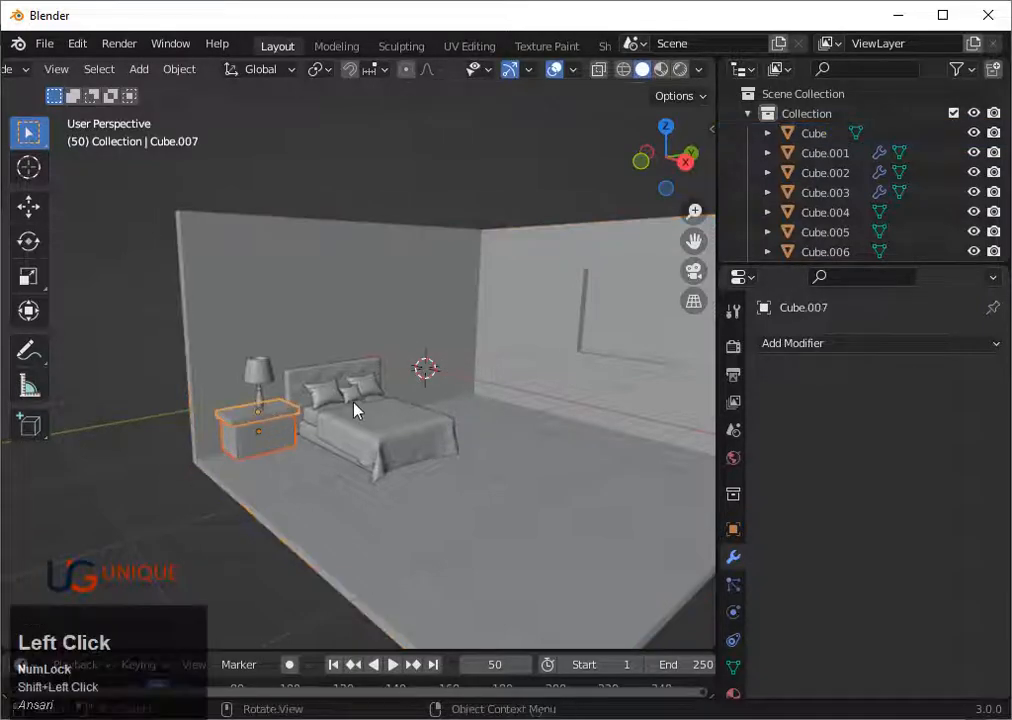
key("shift+d")
key("y")
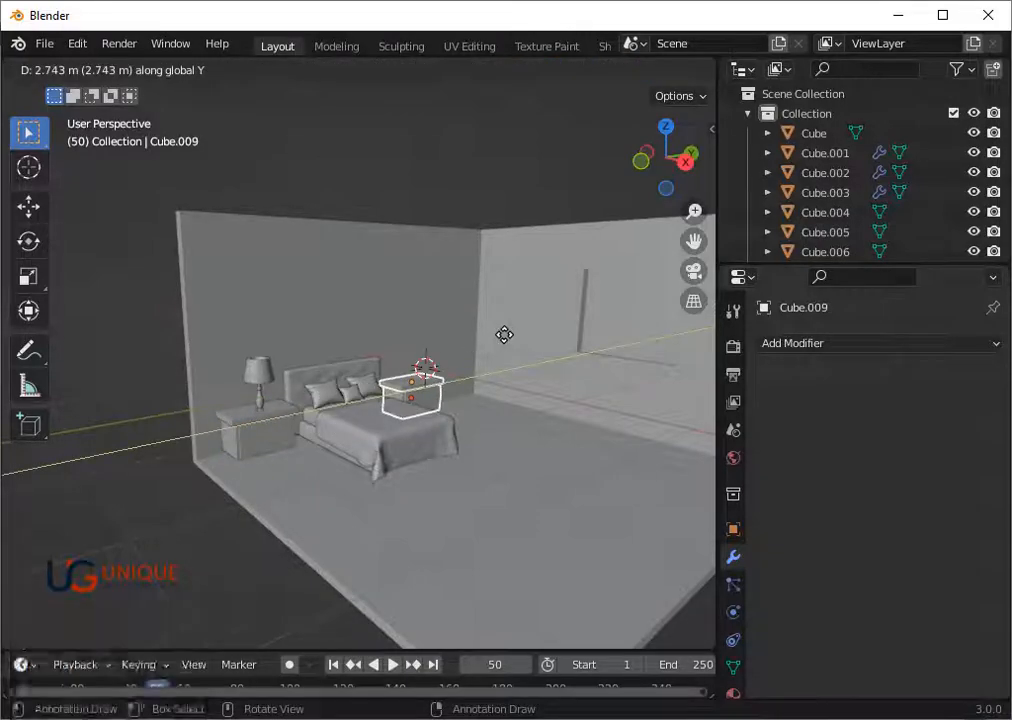
left_click(504, 335)
In the right orthographic view, nudge the nightstand copy along Y closer to the bed
left_click(686, 163)
scroll(540, 364, "up", 2)
key("g")
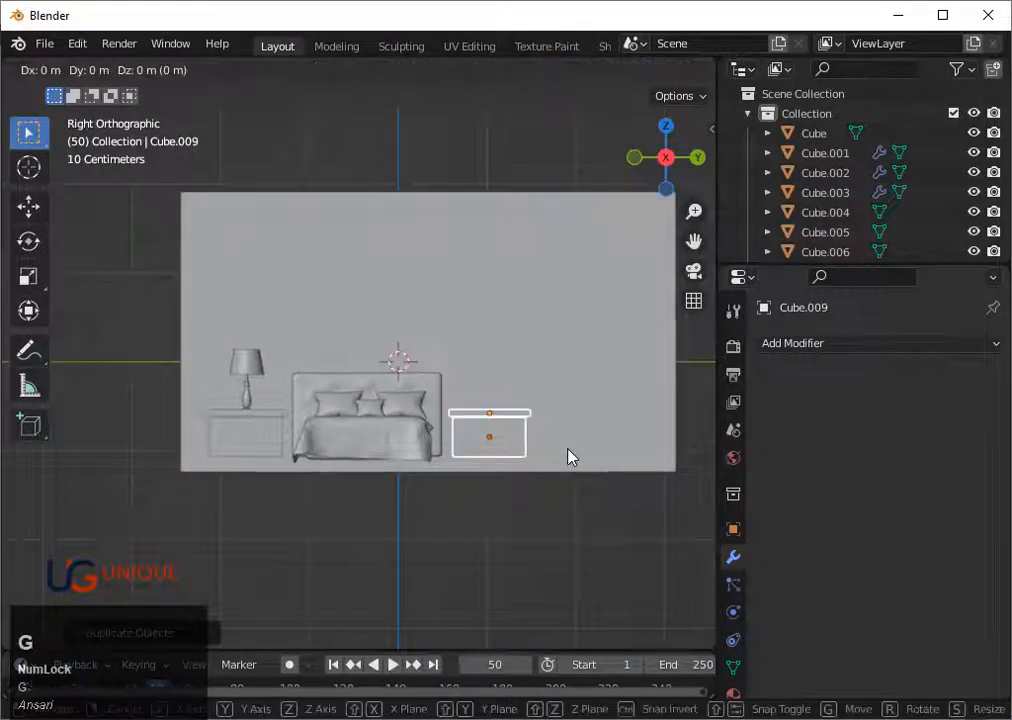
key("y")
key("Left")
key("Left")
key("Left")
key("Left")
left_click(564, 449)
scroll(440, 477, "down", 2)
scroll(515, 513, "up", 3)
middle_click_drag(433, 487, 520, 486)
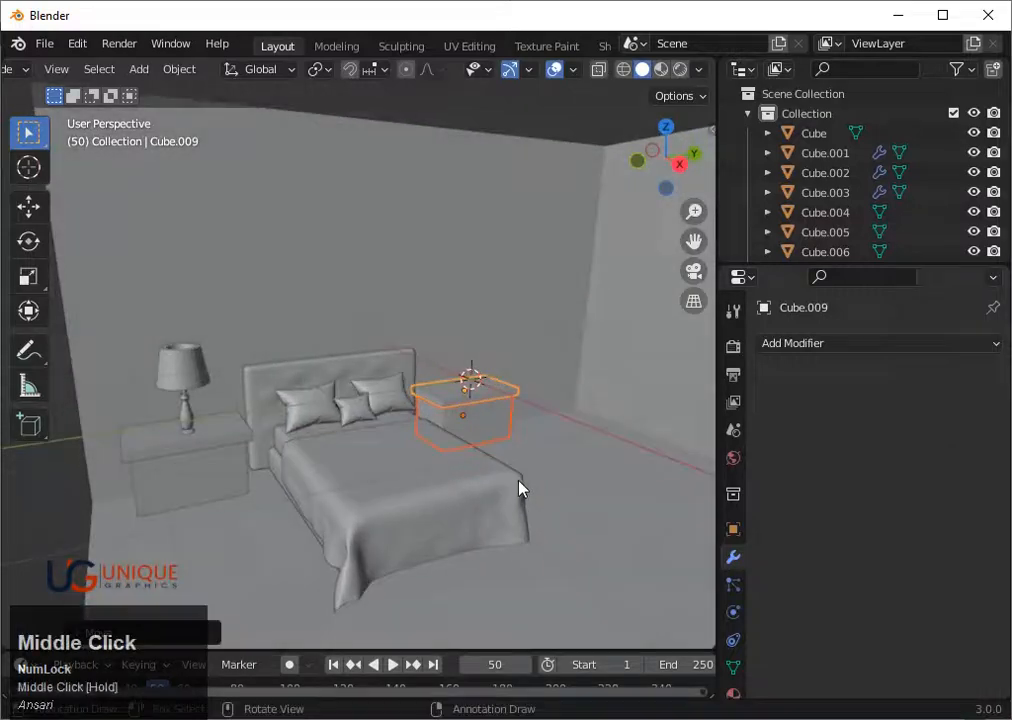
Select all objects in the bedroom scene and hide them
left_click(585, 407)
scroll(567, 420, "down", 3)
scroll(570, 419, "up", 1)
scroll(572, 418, "up", 2)
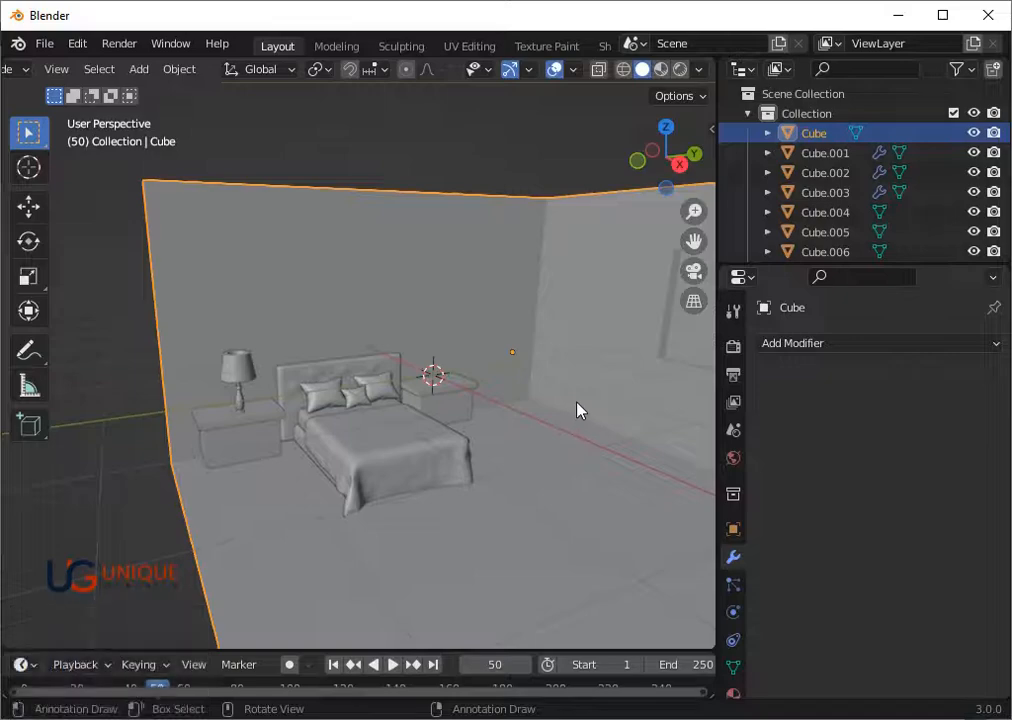
middle_click_drag(580, 408, 575, 437)
key("a")
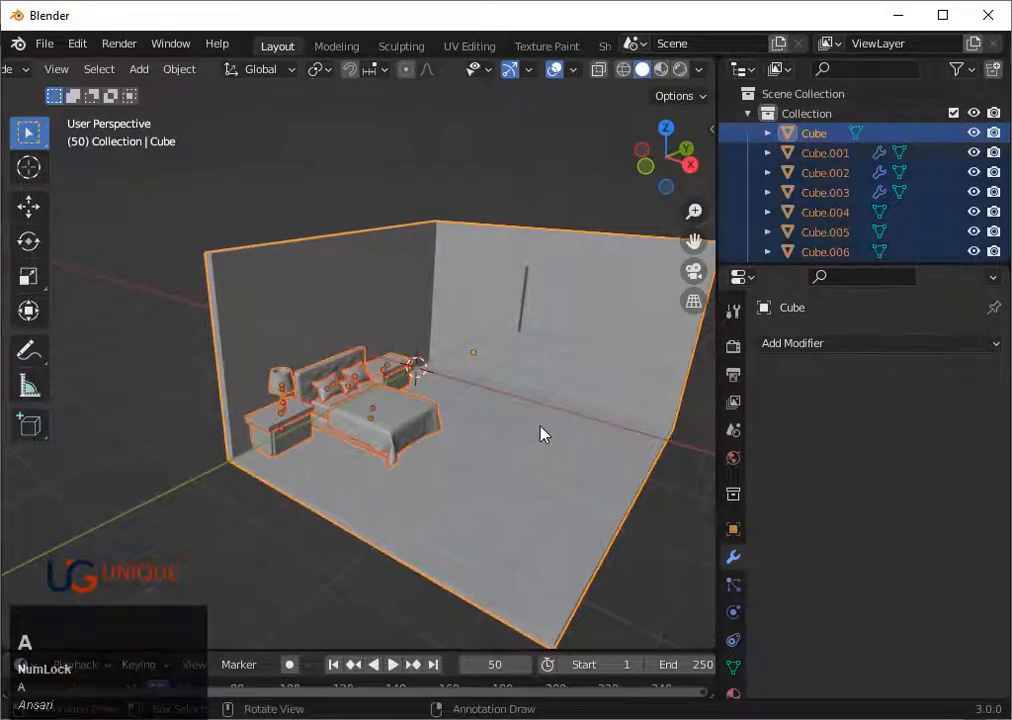
key("h")
Add a cube and scale it along X to about 0.09 to make a thin upright panel
key("shift+a")
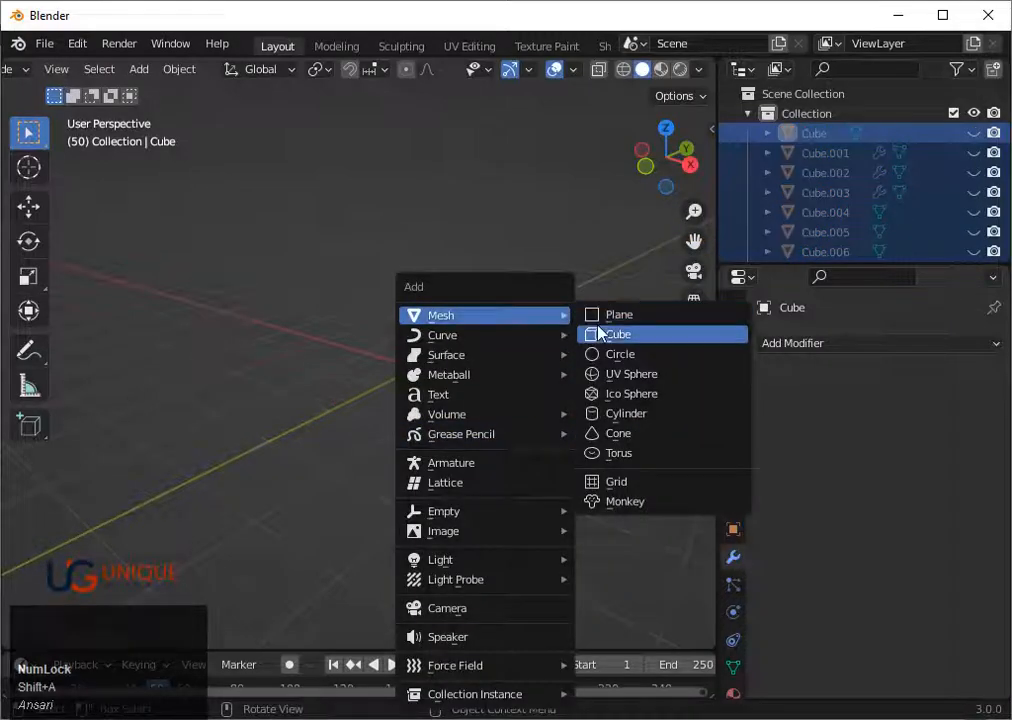
left_click(598, 334)
key("s")
key("z")
key("x")
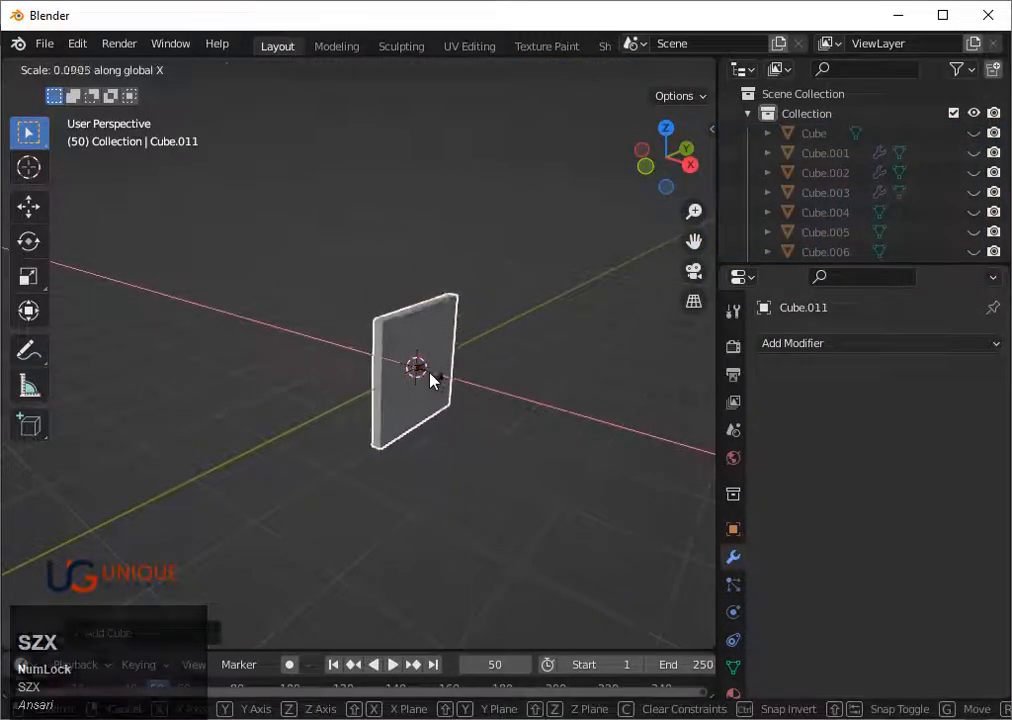
left_click(433, 375)
In Edit Mode, add a centered vertical loop cut through the thin panel
scroll(447, 372, "up", 4)
left_click_drag(694, 241, 661, 245)
middle_click_drag(661, 245, 452, 395)
key("Tab")
key("ctrl+r")
left_click(416, 296)
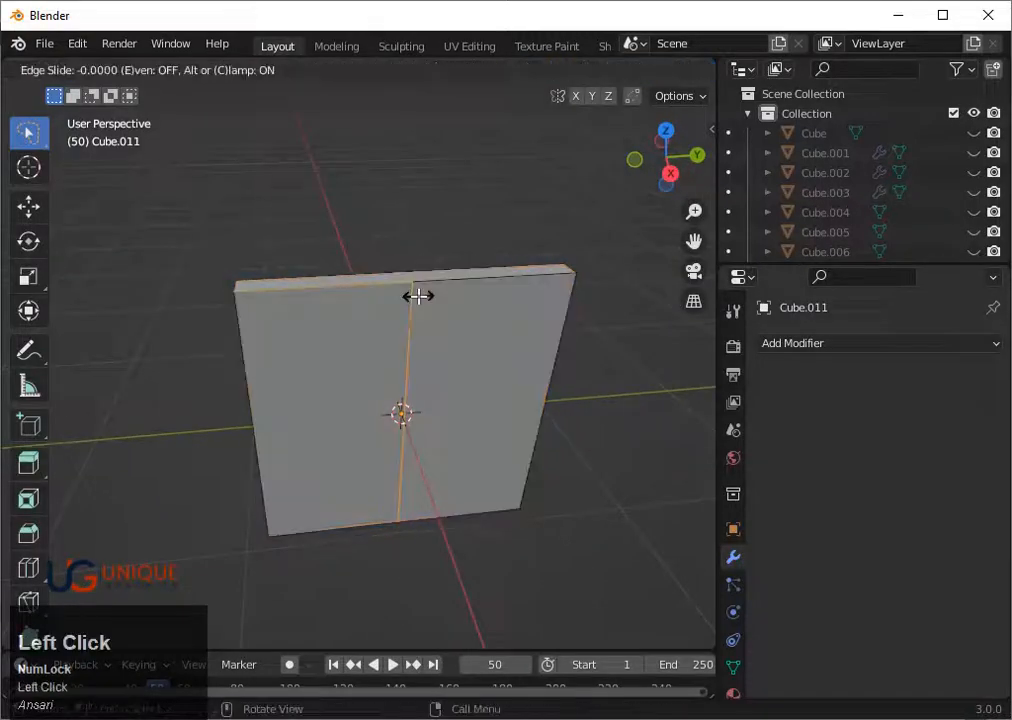
left_click(418, 296)
Move the panel's middle top edge up along Z to form a pointed peak
key("g")
key("z")
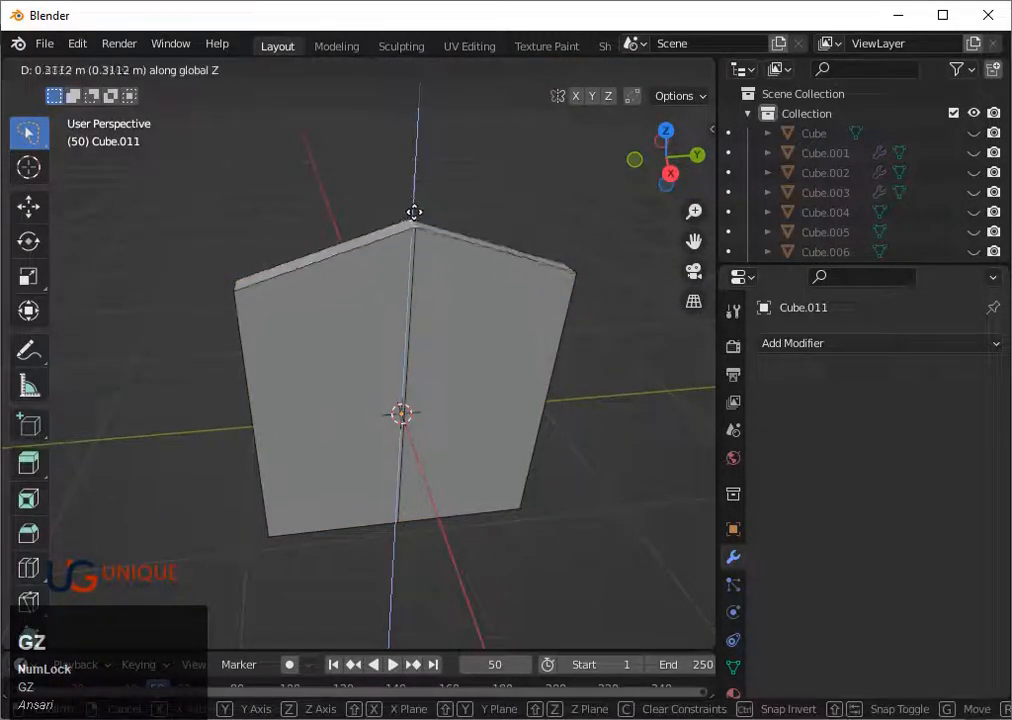
left_click(418, 641)
scroll(420, 488, "down", 3)
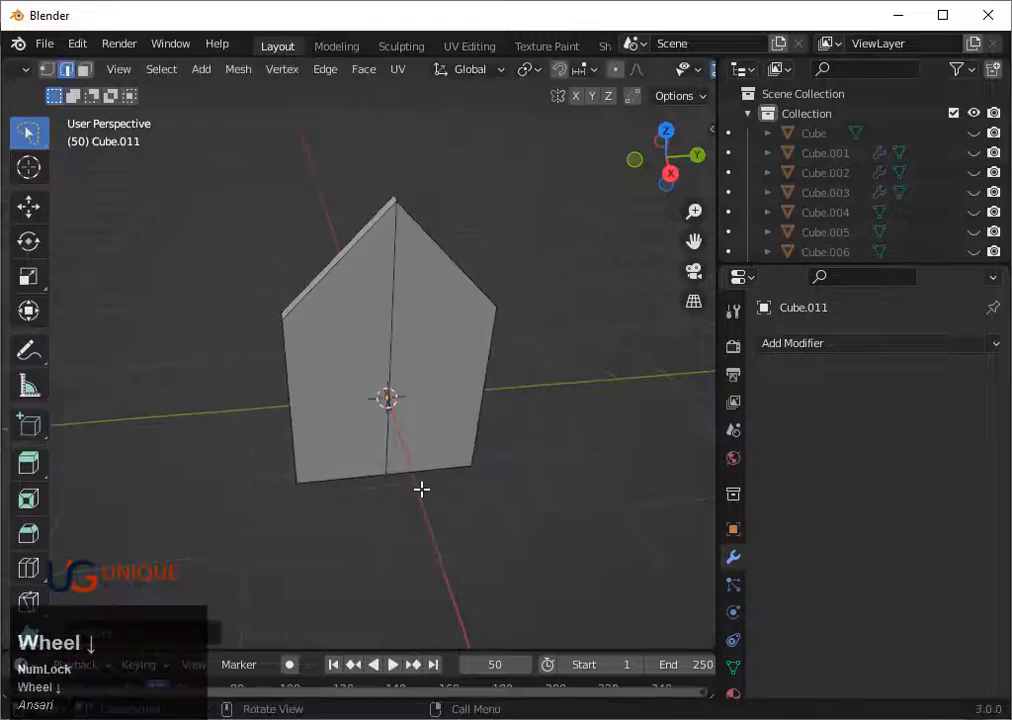
middle_click_drag(420, 488, 421, 478)
Try rounding the peak with an 8-segment bevel and rescaling the panel along Z, and undo both
key("ctrl+b")
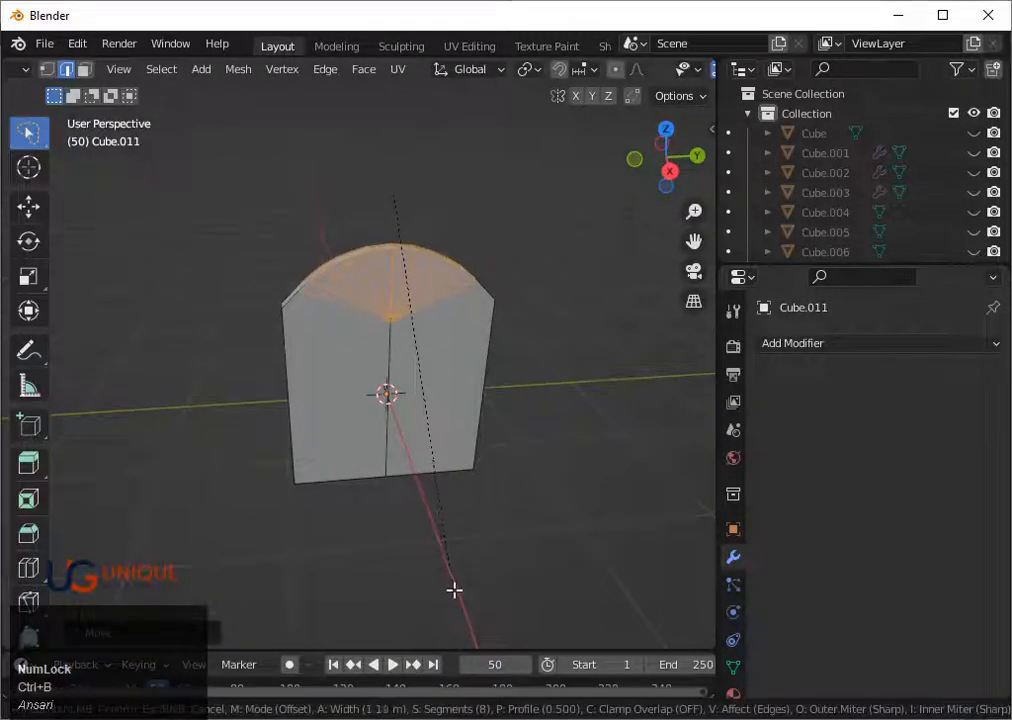
key("Tab")
middle_click_drag(438, 587, 445, 533)
key("s")
key("z")
key("z")
left_click(479, 553)
key("ctrl+z")
key("ctrl+z")
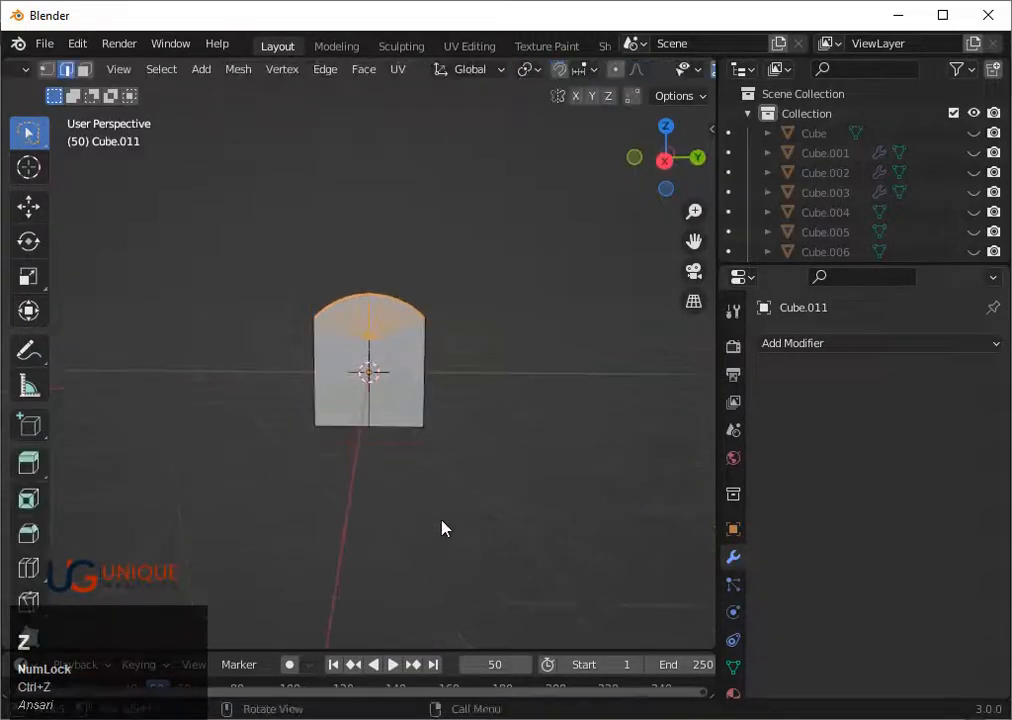
Raise the panel's middle top edge higher along Z and round the tip with an 8-segment bevel
key("g")
key("z")
left_click(458, 427)
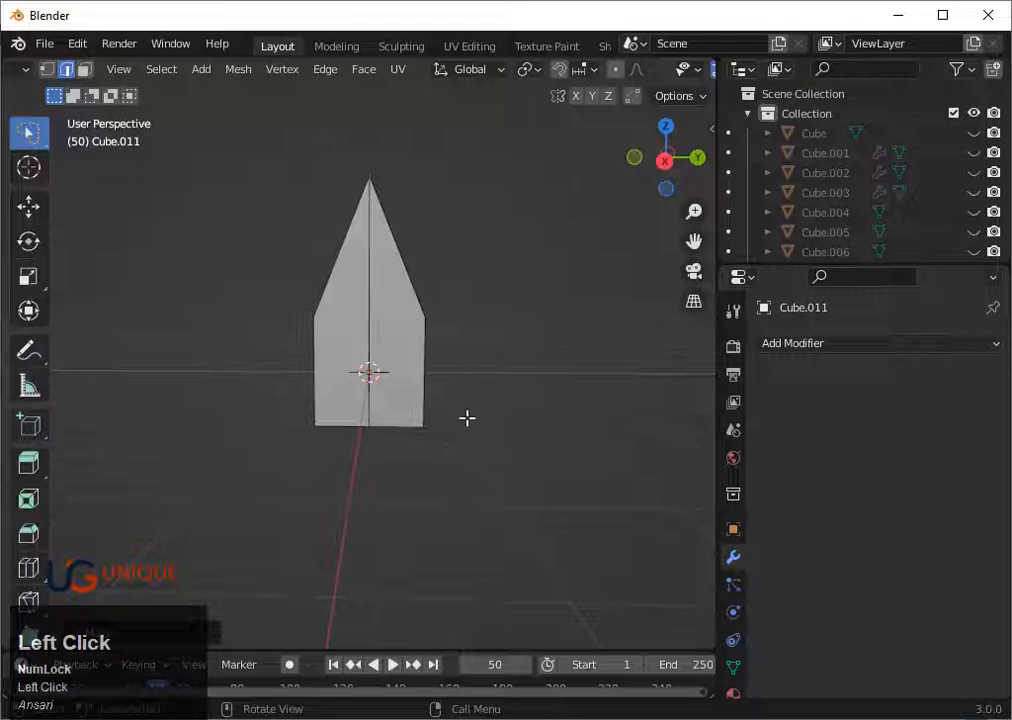
key("ctrl+b")
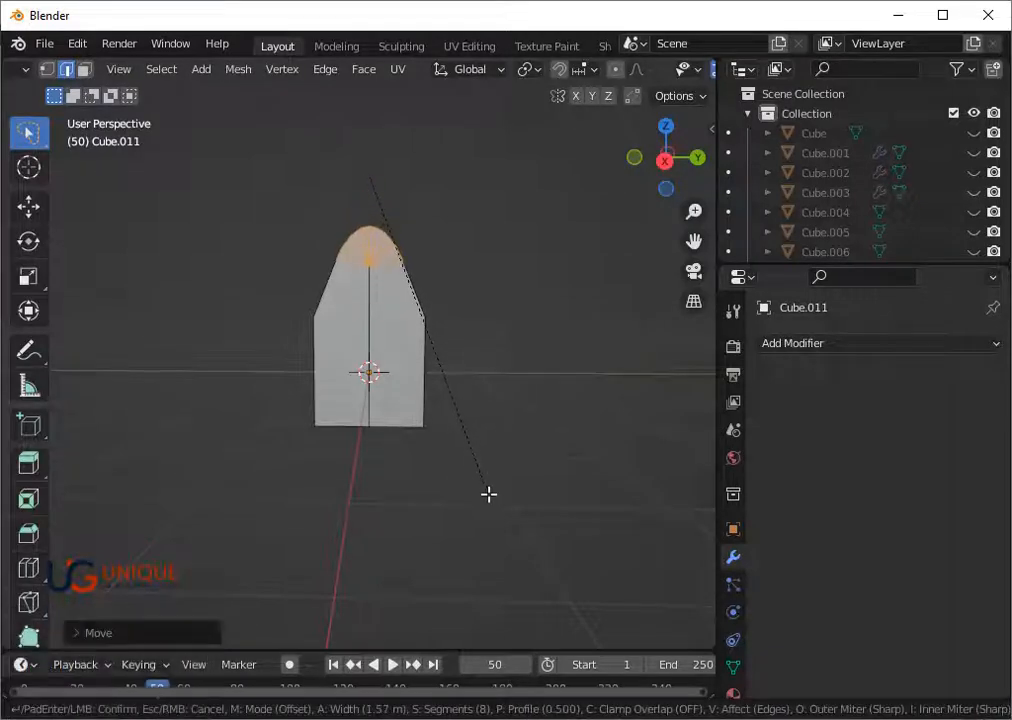
left_click(468, 454)
scroll(459, 411, "up", 3)
middle_click_drag(459, 411, 421, 427)
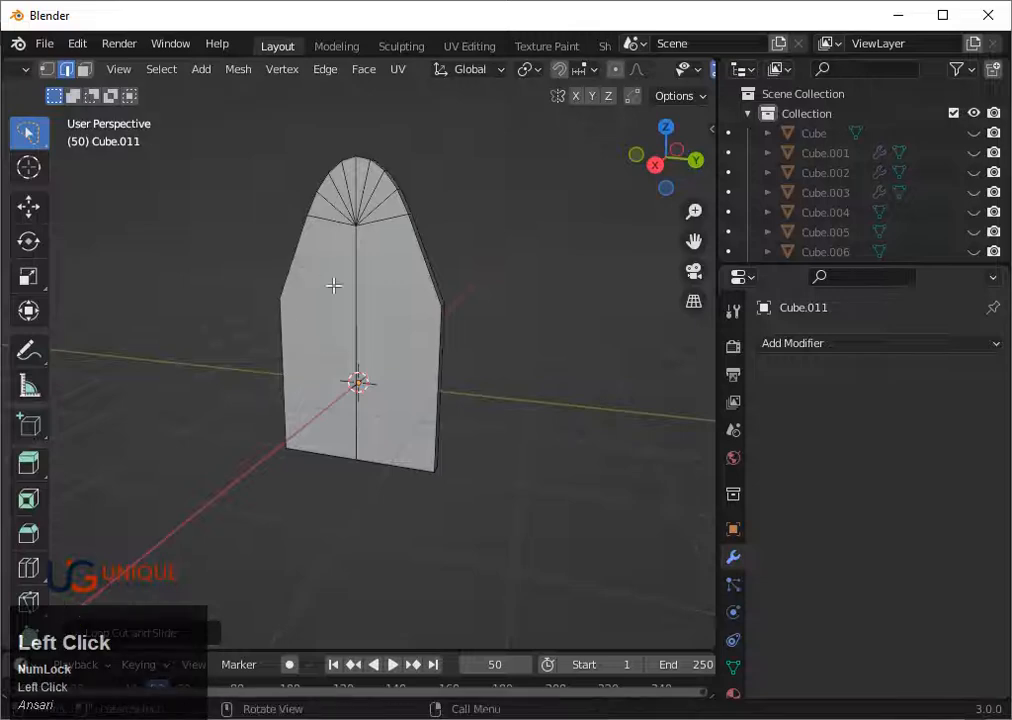
Select the shoulder edges on both sides of the panel and scale them outward along Y
middle_click_drag(333, 286, 408, 295)
left_click(408, 295, "shift")
scroll(412, 293, "down", 2)
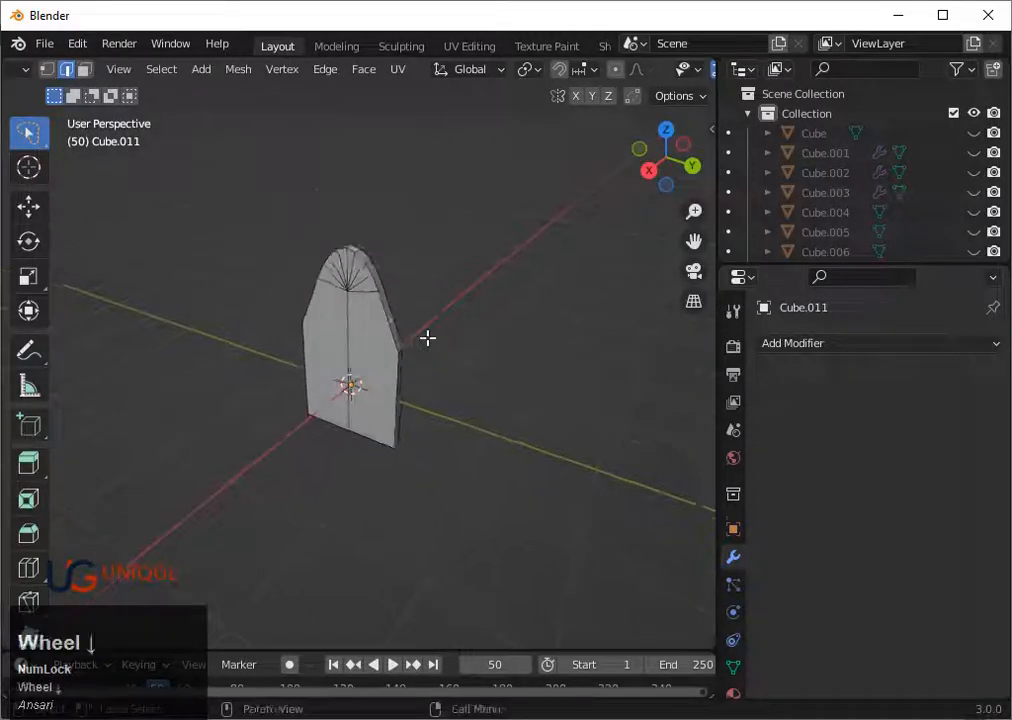
middle_click_drag(427, 337, 438, 332)
key("s")
key("x")
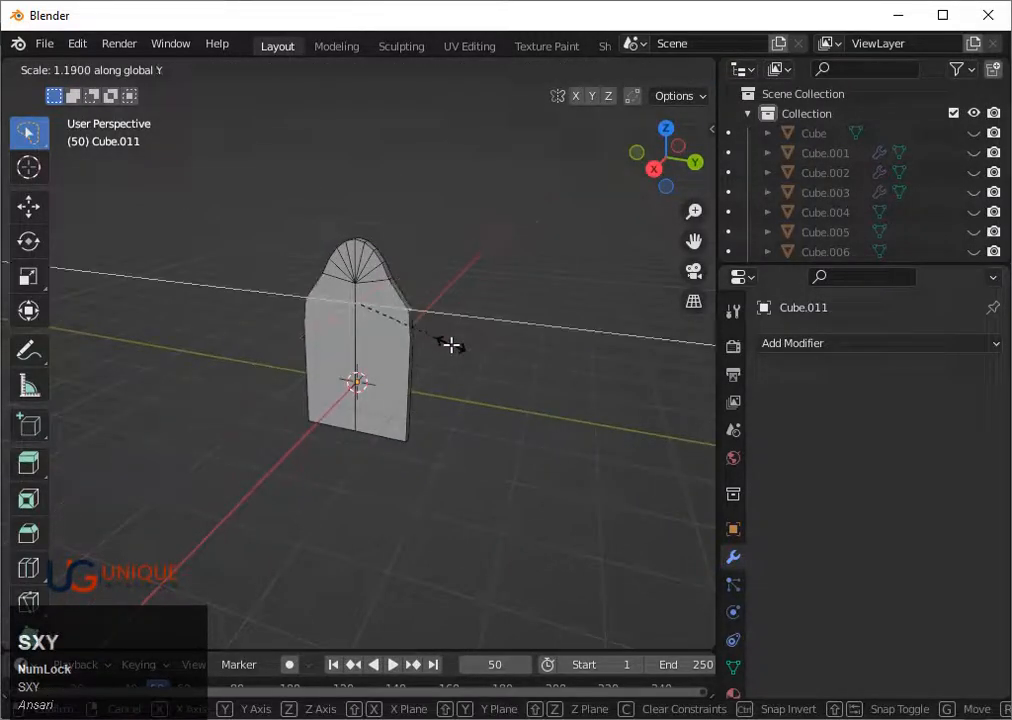
left_click(449, 346)
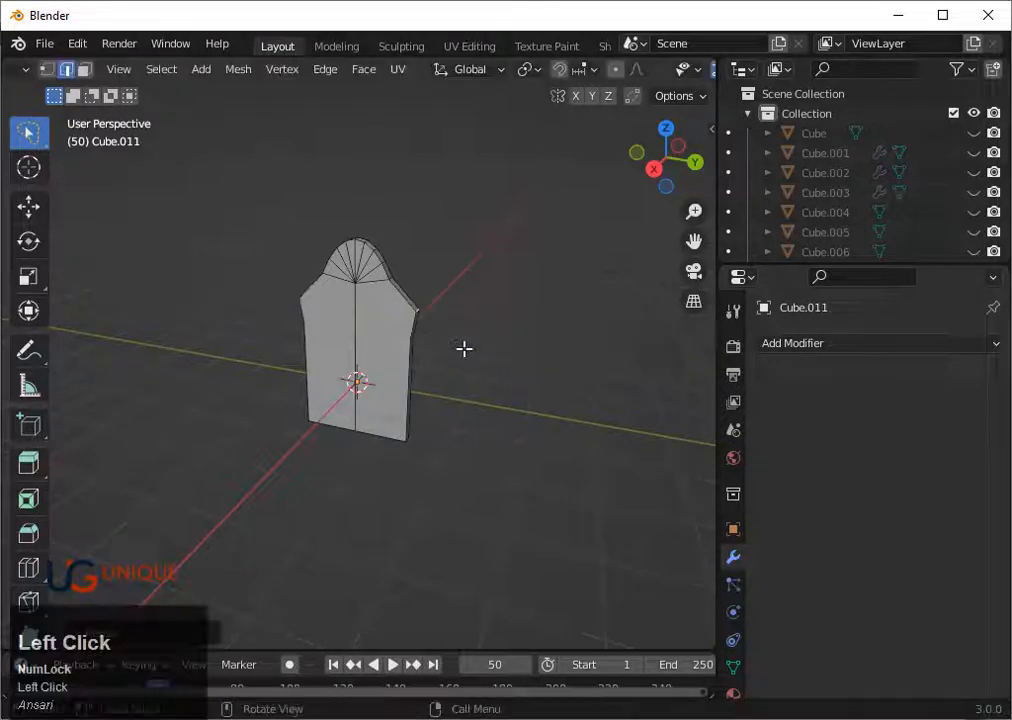
Round the widened shoulder edges with an 8-segment bevel and return to Object Mode
key("ctrl+b")
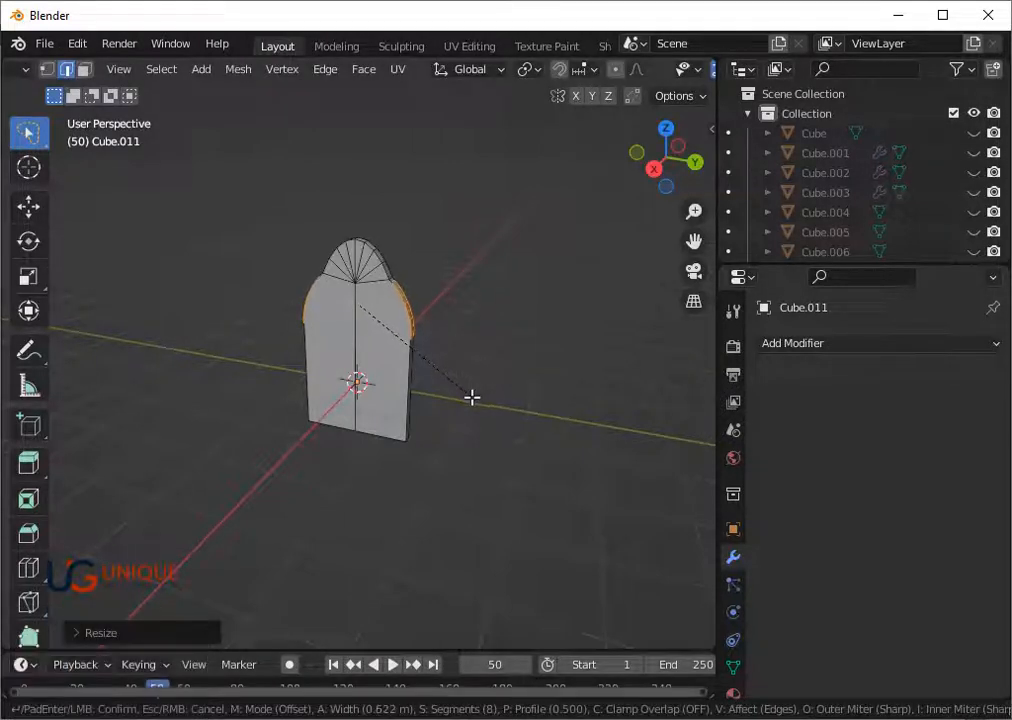
left_click(472, 398)
key("Tab")
mouse_move(472, 400)
middle_mouse_down()
mouse_move(429, 400)
mouse_move(535, 385)
mouse_move(463, 398)
middle_mouse_up()
scroll(463, 398, "up", 2)
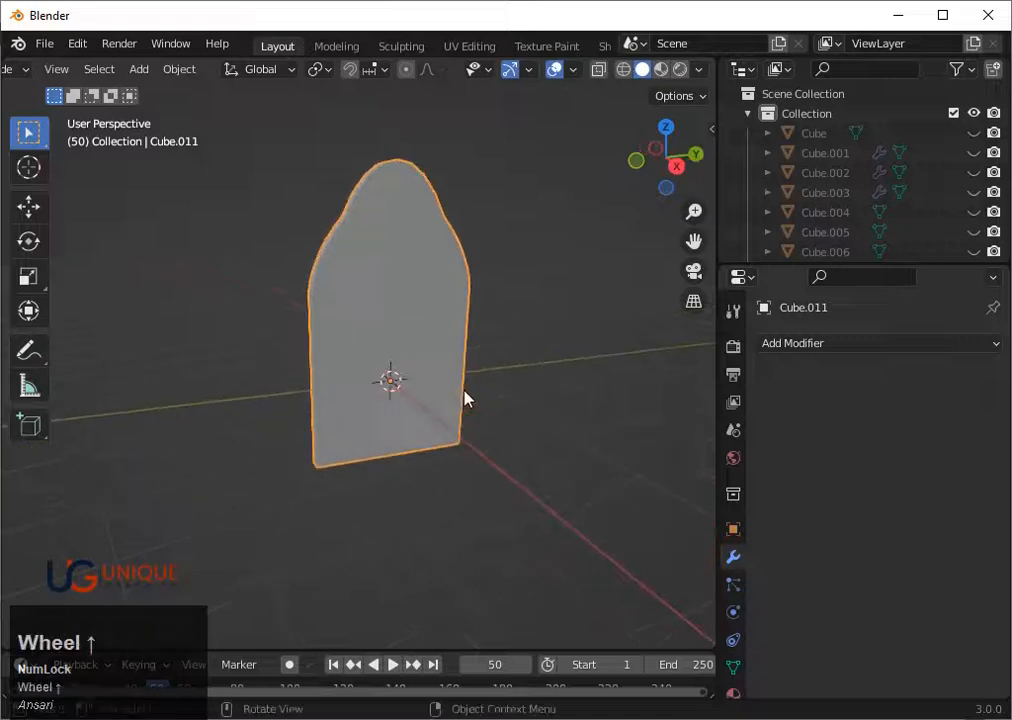
In Edit Mode, select all front faces of the arched panel and inset them as one region by about 0.064 m
key("Tab")
key("3")
left_click(450, 370)
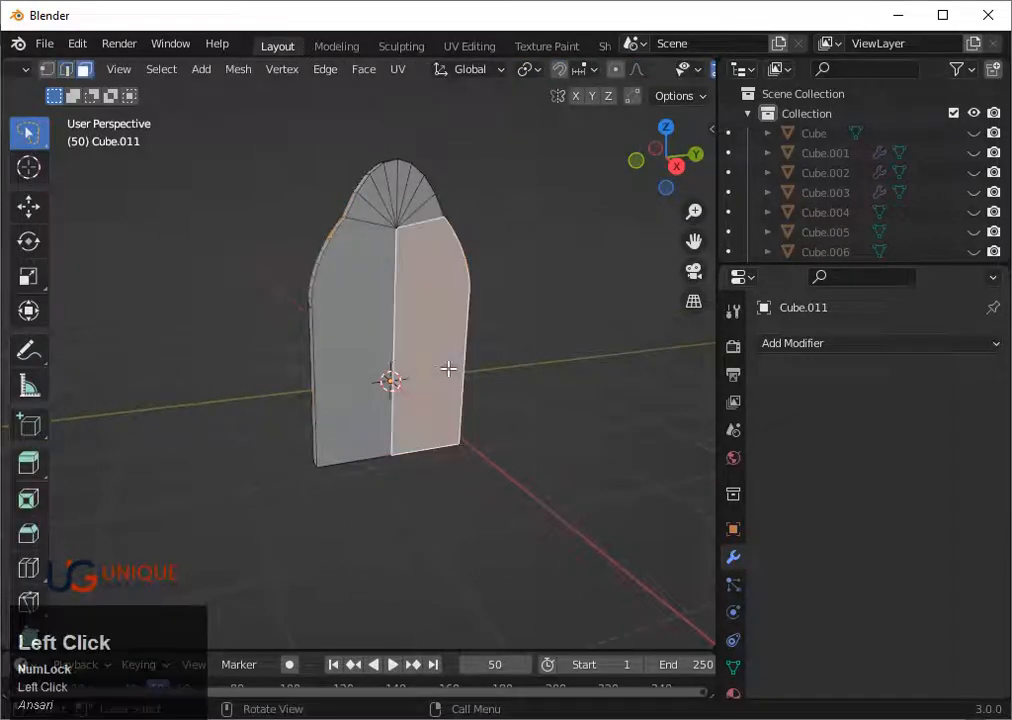
left_click(350, 360, "shift")
left_click(382, 188, "shift")
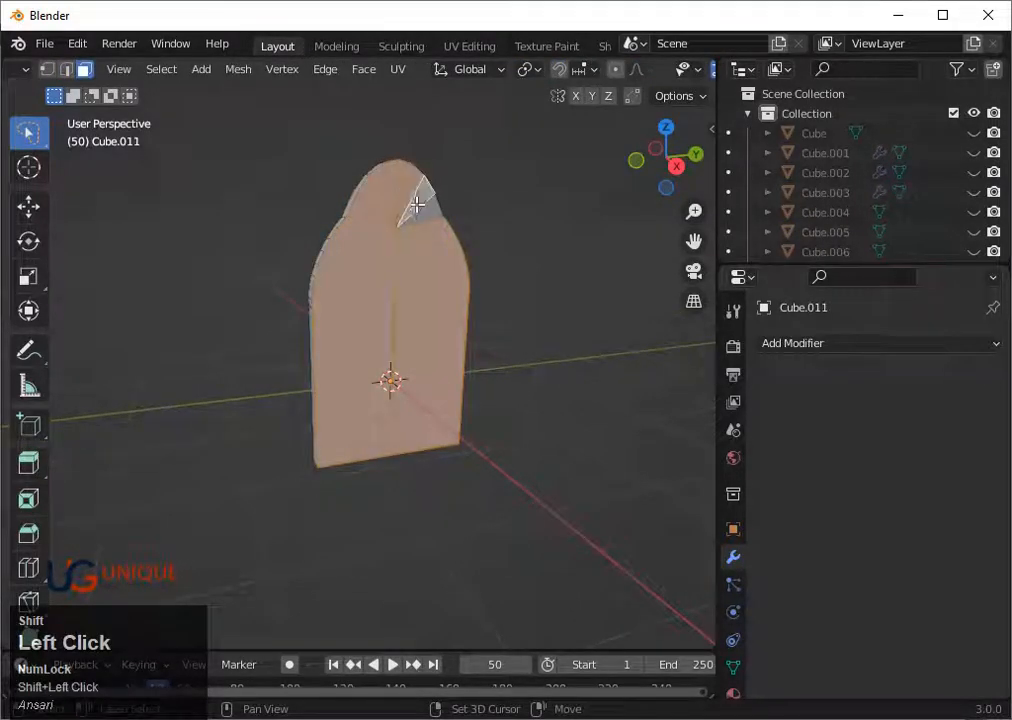
scroll(429, 244, "down", 2)
scroll(477, 348, "up", 2)
key("i")
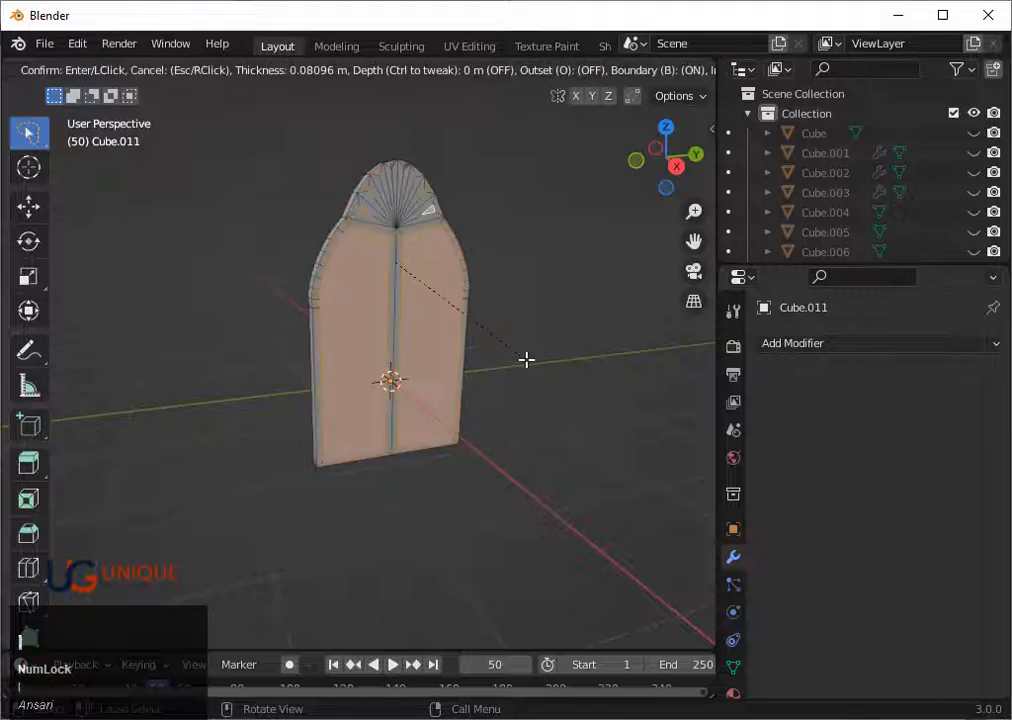
key("i")
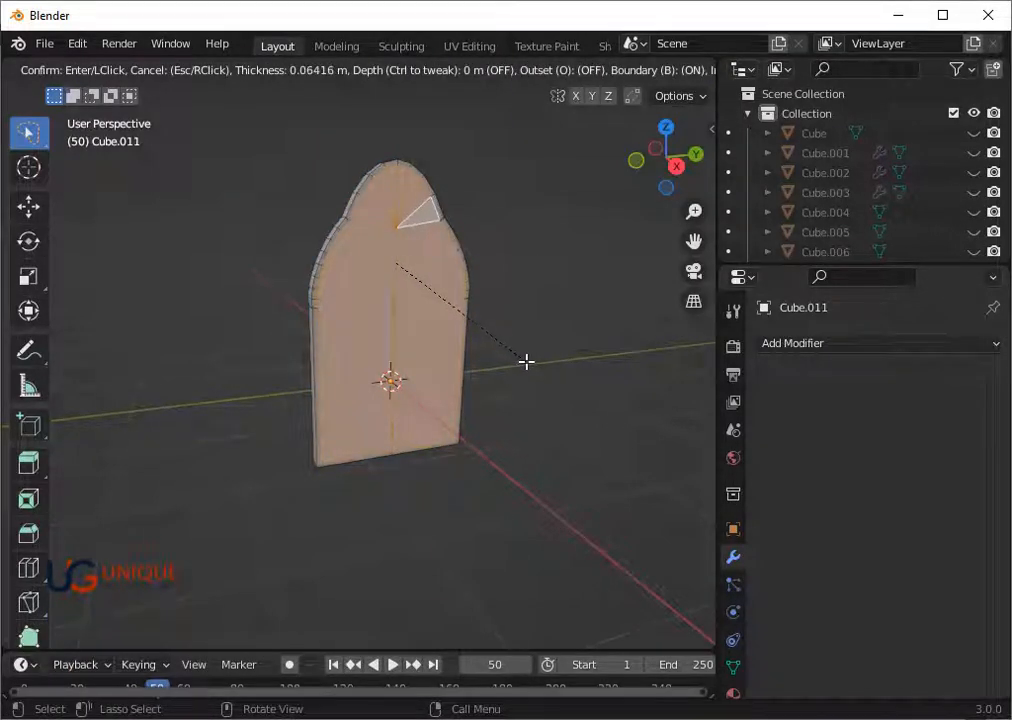
left_click(527, 364)
mouse_move(527, 364)
middle_mouse_down()
mouse_move(488, 364)
mouse_move(529, 367)
middle_mouse_up()
Extrude the inset front face inward to form a raised rim, and leave Edit Mode
key("e")
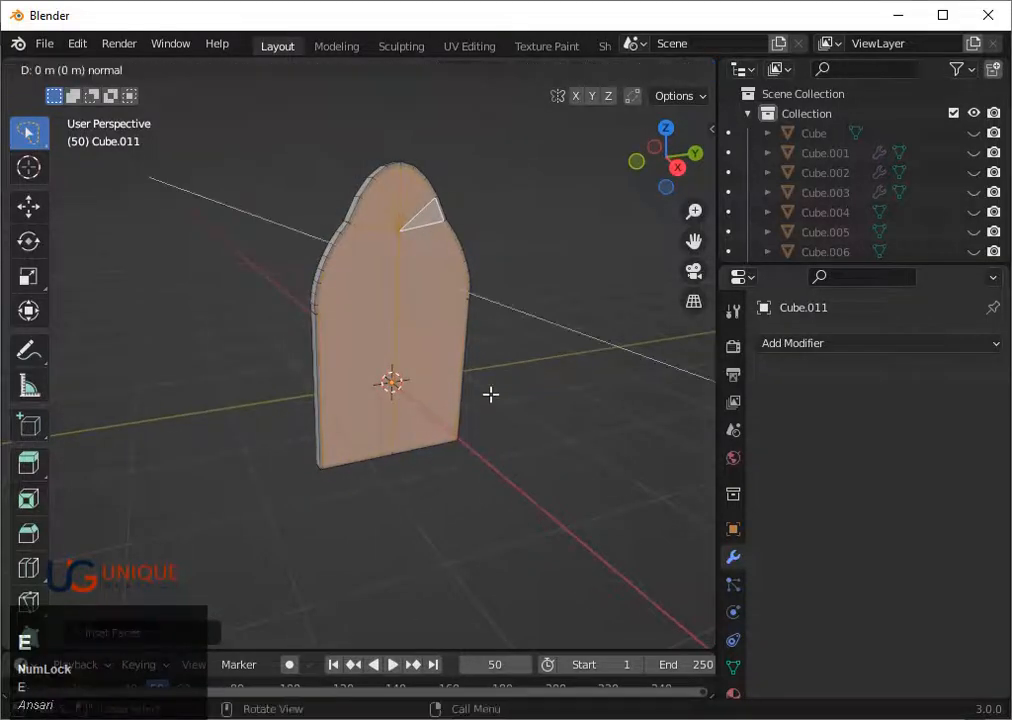
left_click(487, 390)
middle_click_drag(438, 395, 404, 380)
scroll(372, 380, "up", 3)
scroll(470, 380, "down", 4)
key("Tab")
Unhide the rest of the bedroom and give the arched panel a level 3 Subdivision modifier
key("alt+h")
left_click(666, 127)
key("g")
left_click(429, 339)
left_click(645, 176)
left_click(422, 378)
key("ctrl+3")
scroll(389, 384, "up", 3)
Add loop cuts across the panel's straight sides, sliding two down to the bottom corners and one up beneath the curve
key("Tab")
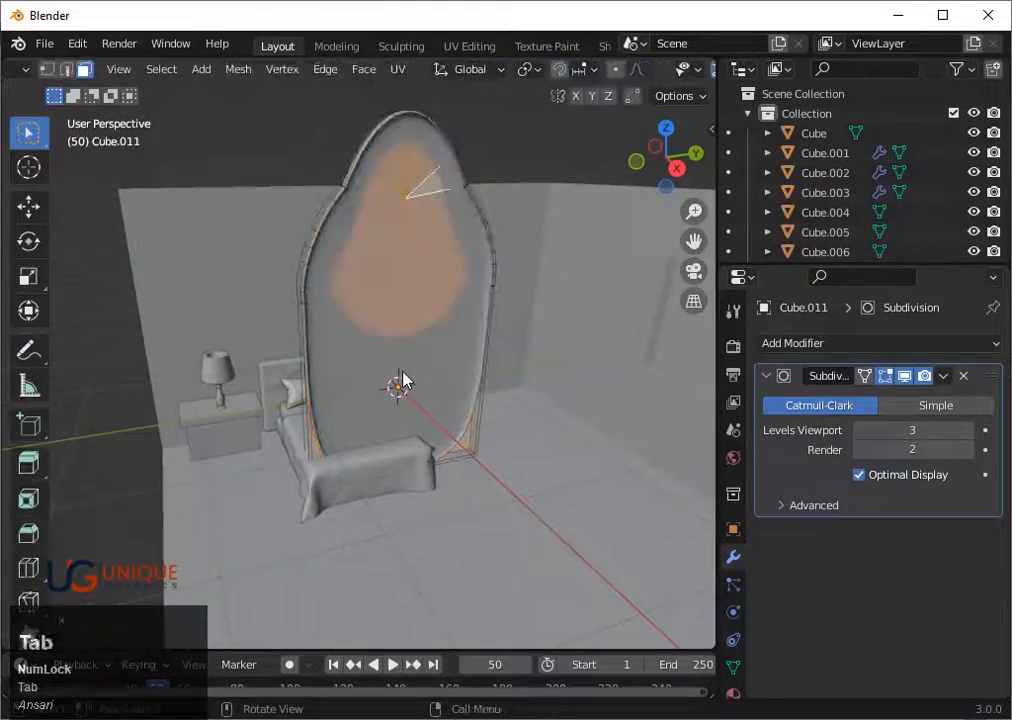
left_click(477, 360)
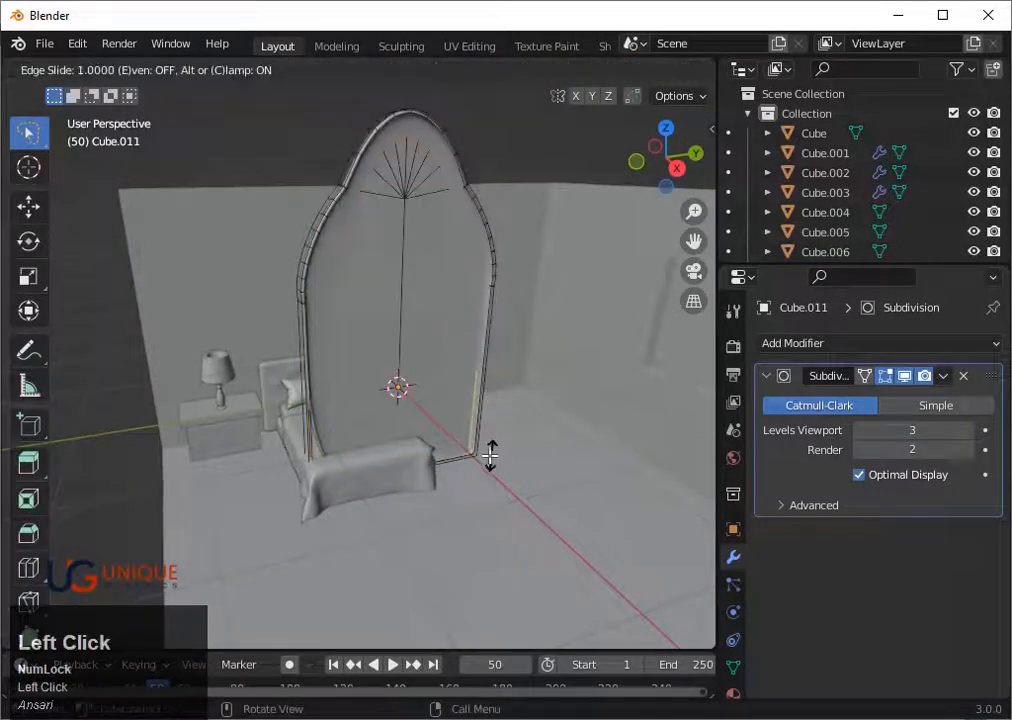
left_click(490, 455)
key("ctrl+r")
left_click(334, 436)
left_click(349, 494)
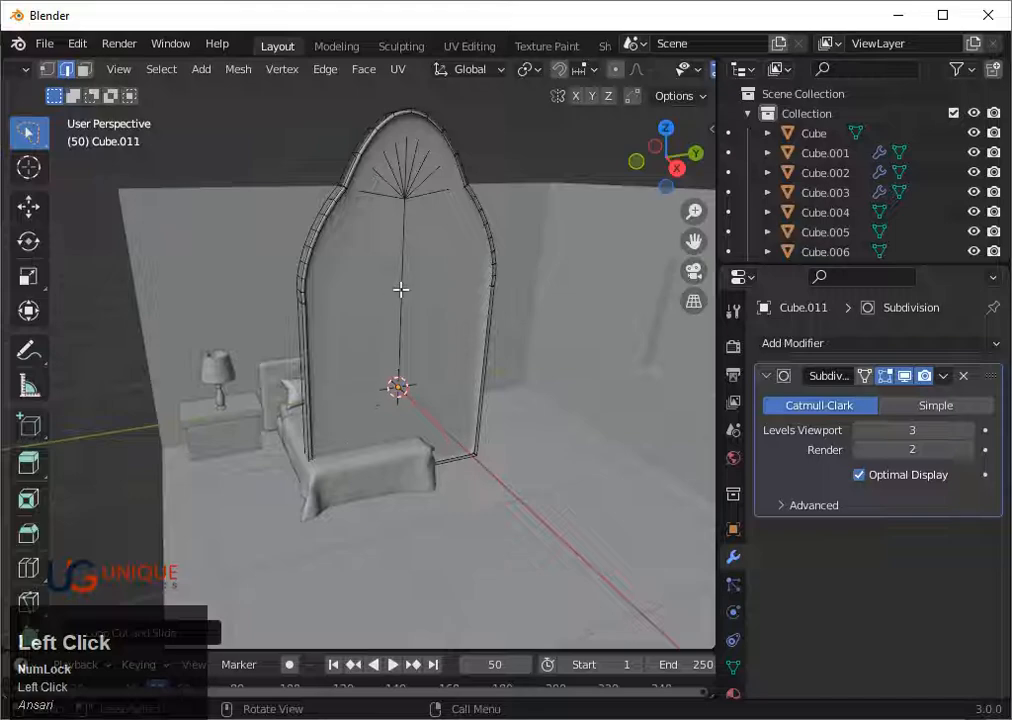
left_click(338, 363)
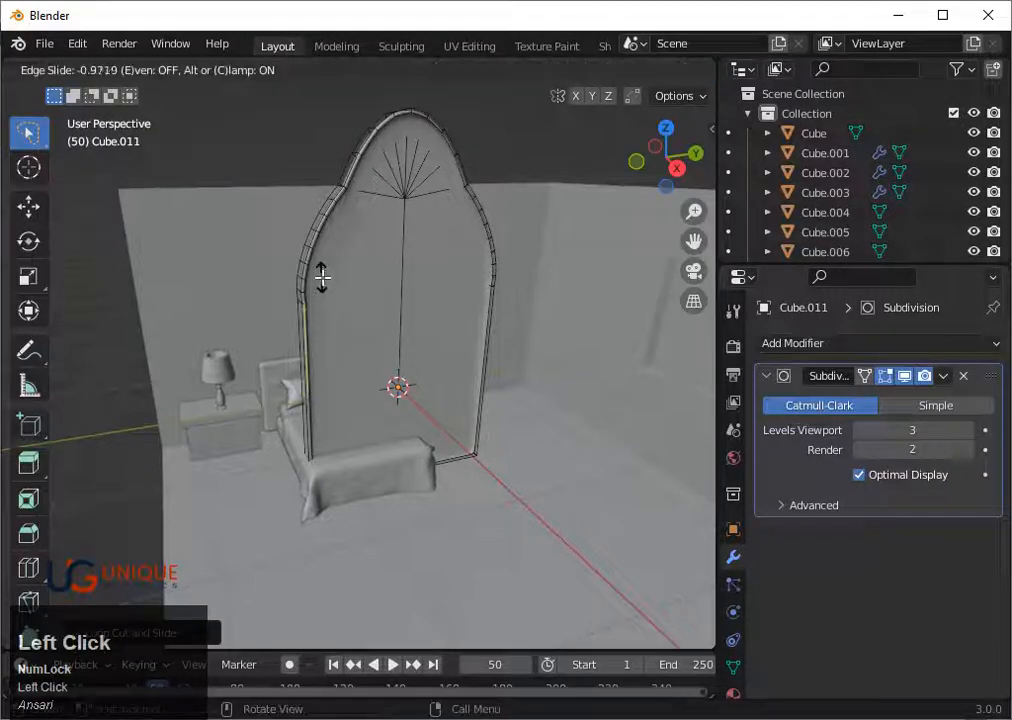
left_click(322, 278)
Add two loop cuts around the panel's outer thickness, sliding one to the back edge and the other toward the front
middle_click_drag(323, 278, 440, 287)
scroll(421, 319, "up", 5)
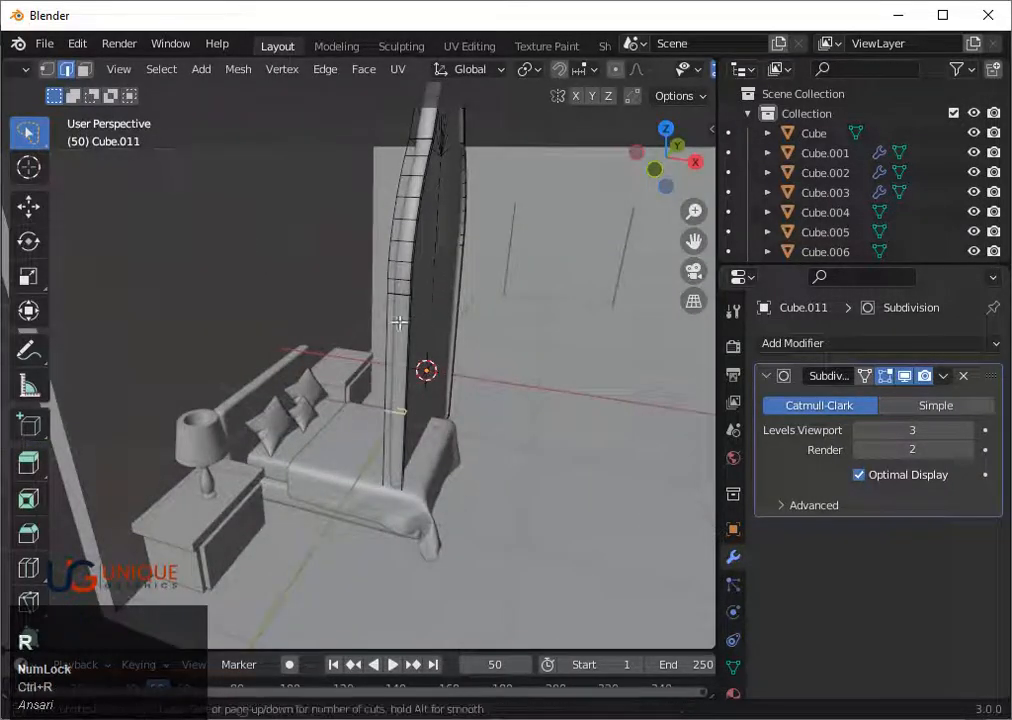
left_click(404, 291)
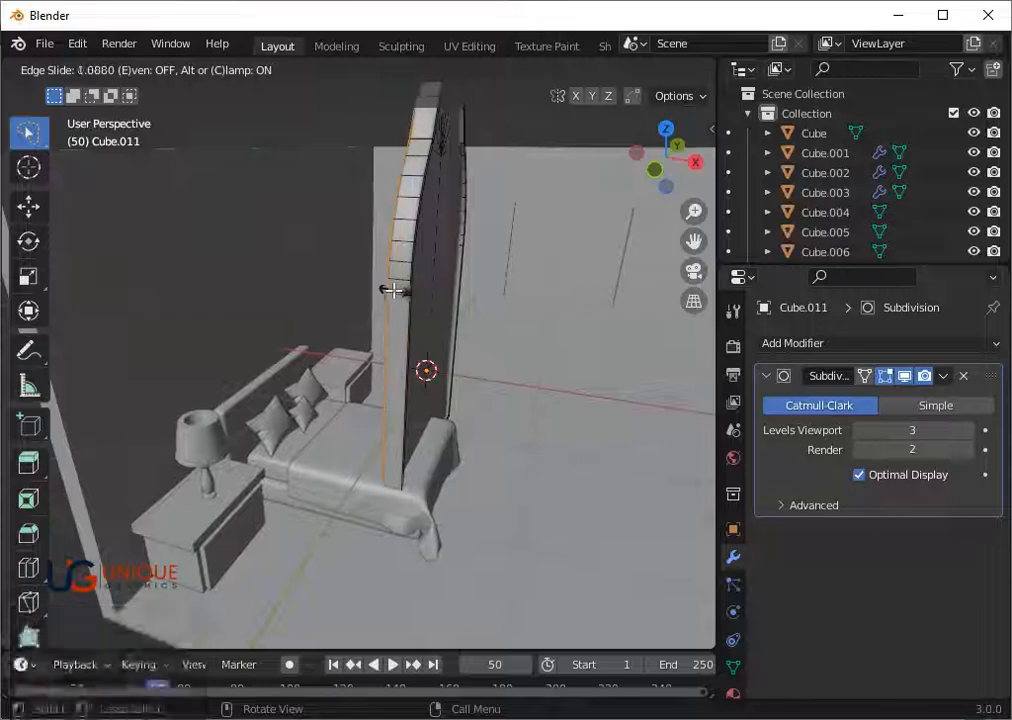
left_click(394, 289)
key("ctrl+r")
left_click(397, 285)
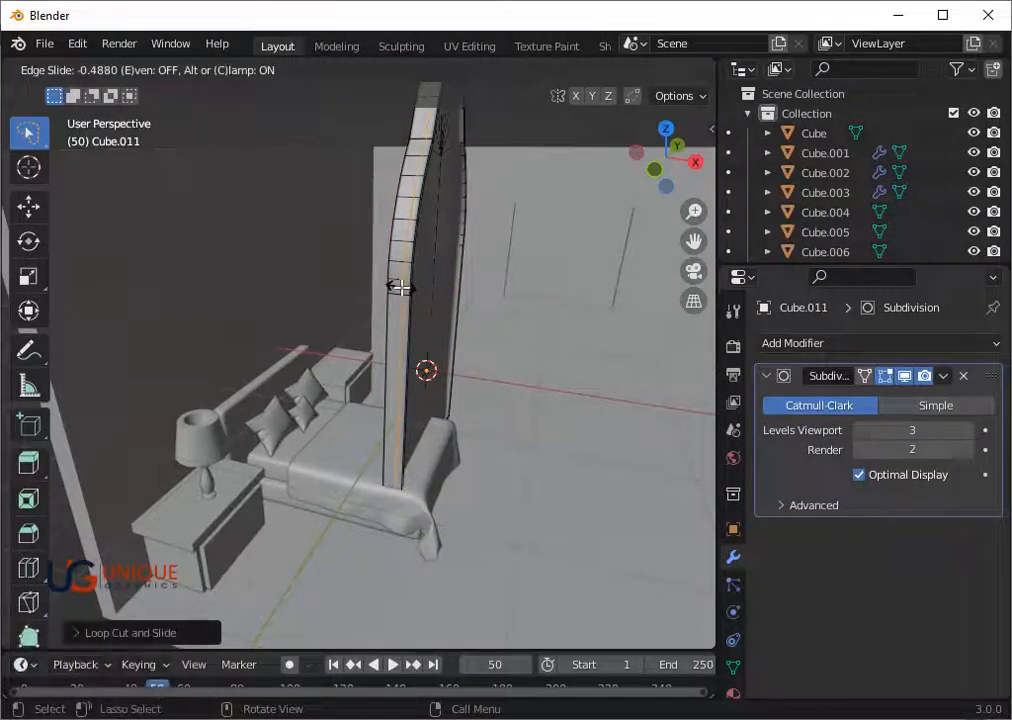
left_click(400, 287)
key("Tab")
middle_click_drag(400, 287, 279, 273)
scroll(431, 271, "down", 3)
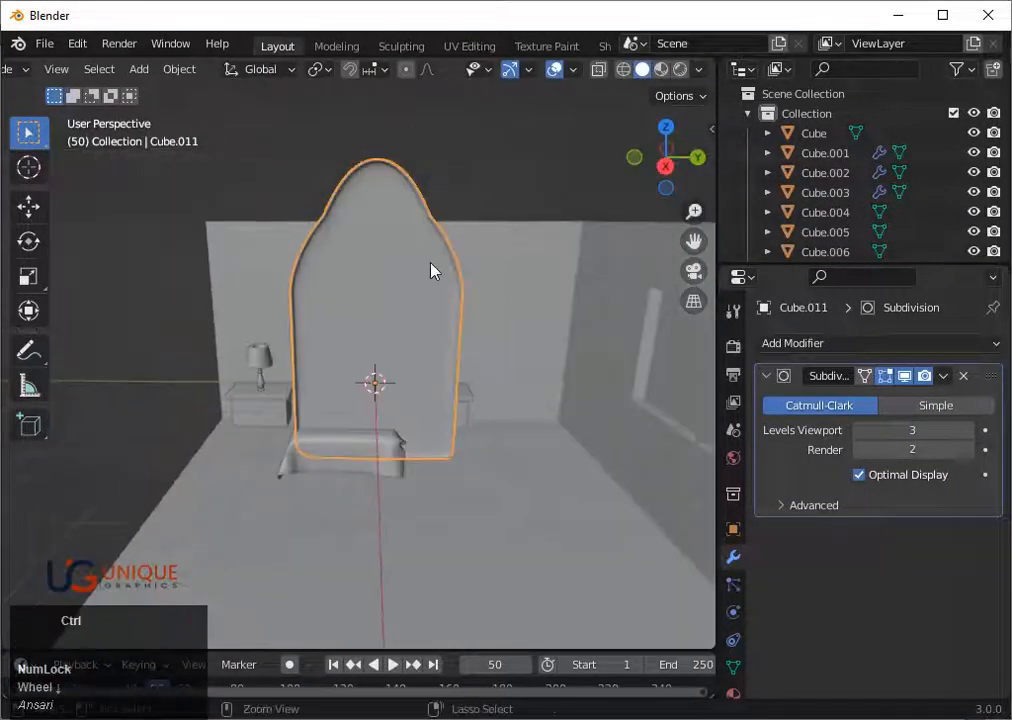
Add another loop cut across the panel's opposite straight side and return to Object Mode
scroll(449, 280, "up", 3)
key("Tab")
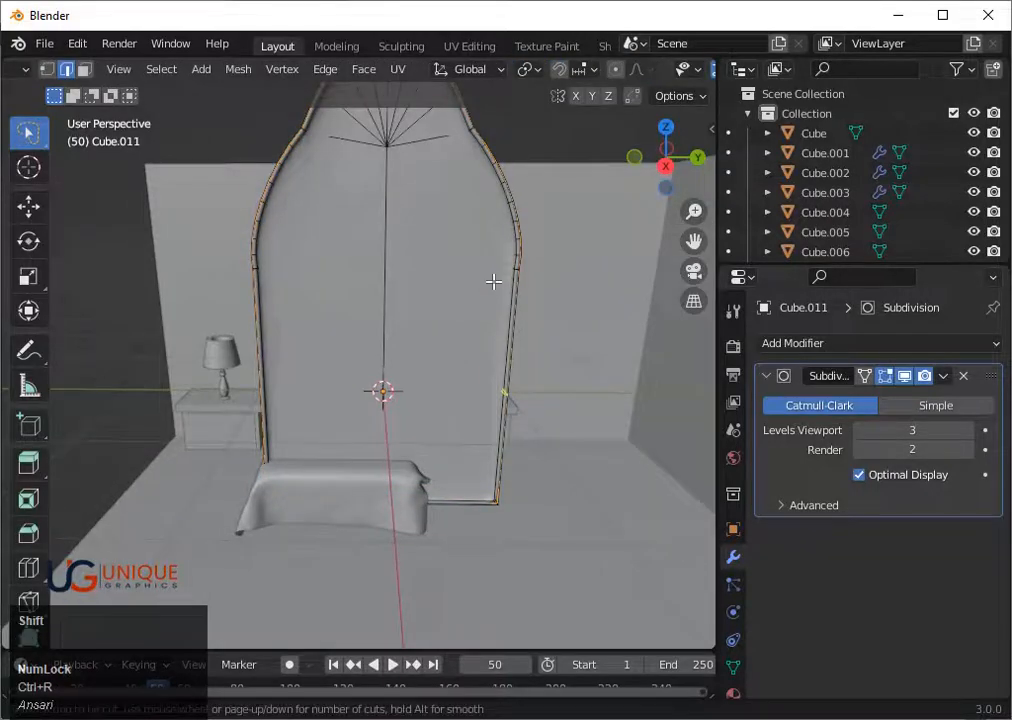
left_click(496, 261)
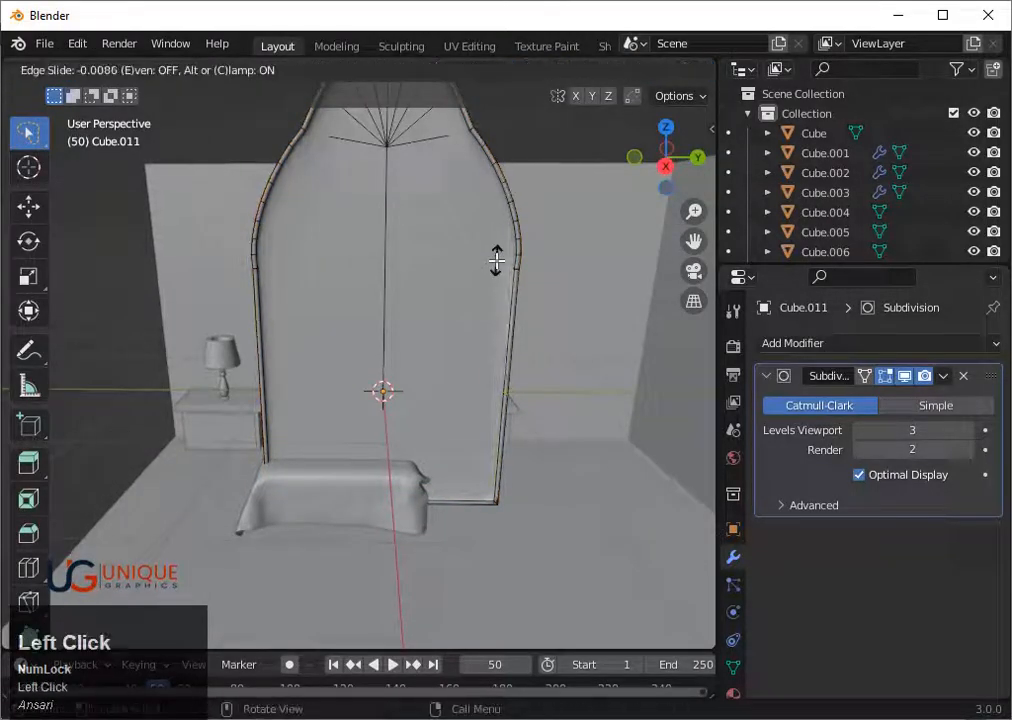
left_click(496, 261)
key("shift+z")
scroll(496, 261, "down", 1)
key("shift+z")
scroll(496, 261, "down", 4)
middle_click_drag(382, 311, 445, 325)
scroll(445, 325, "up", 5)
scroll(459, 323, "down", 3)
key("Tab")
scroll(480, 318, "up", 1)
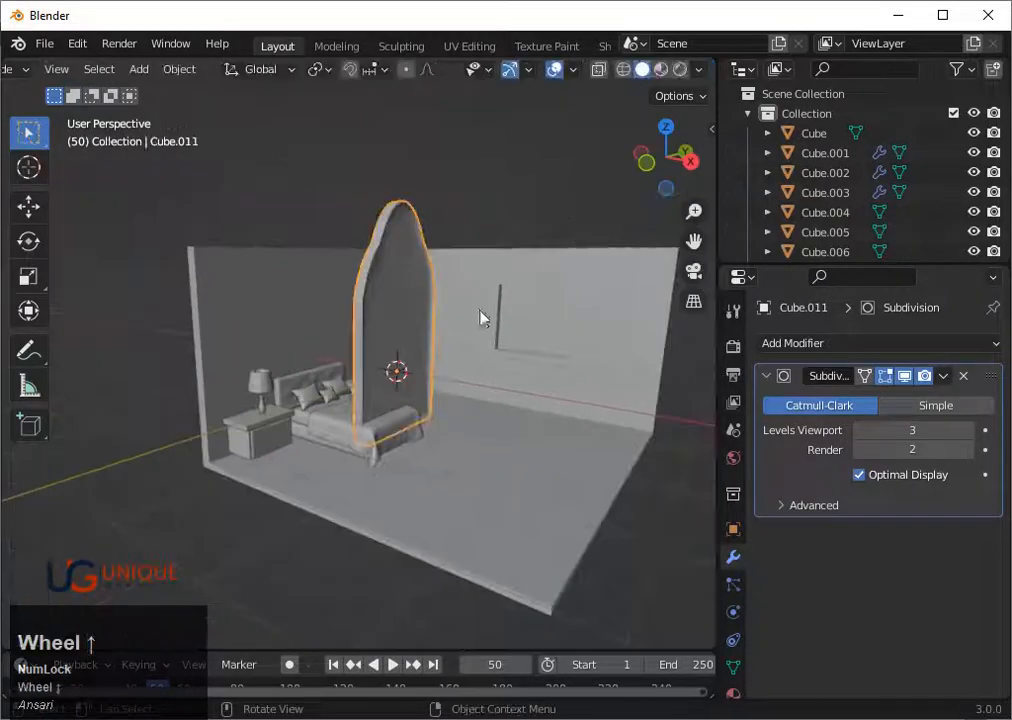
In top view, move the panel to the head wall behind the lampless nightstand and scale it to about 0.48
scroll(470, 325, "up", 2)
left_click(666, 128)
key("g")
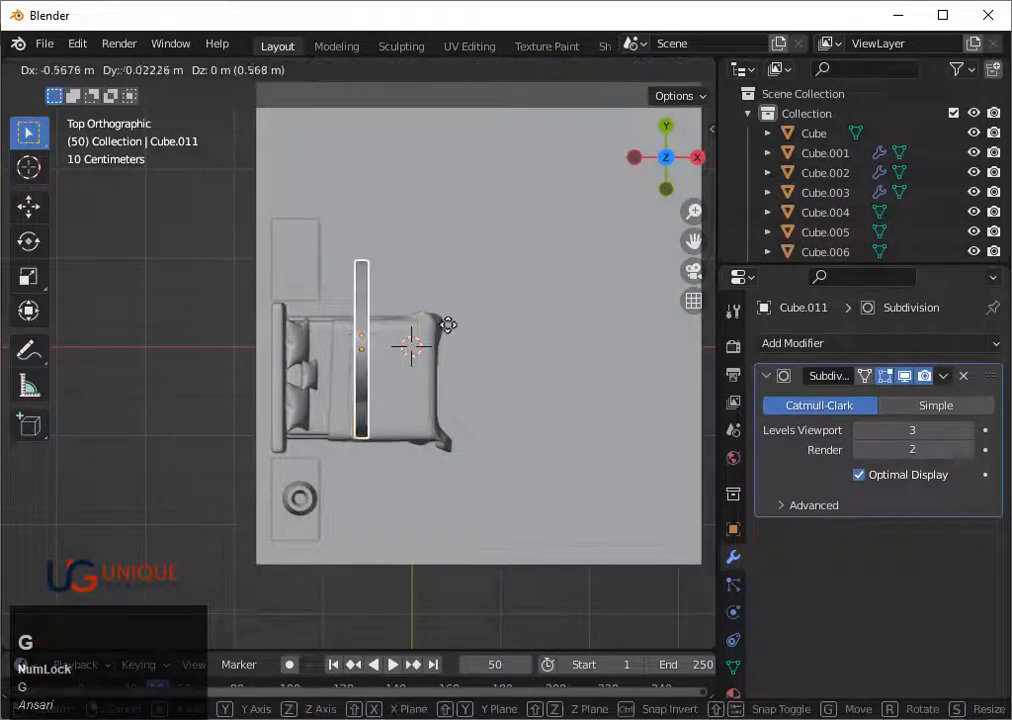
key("s")
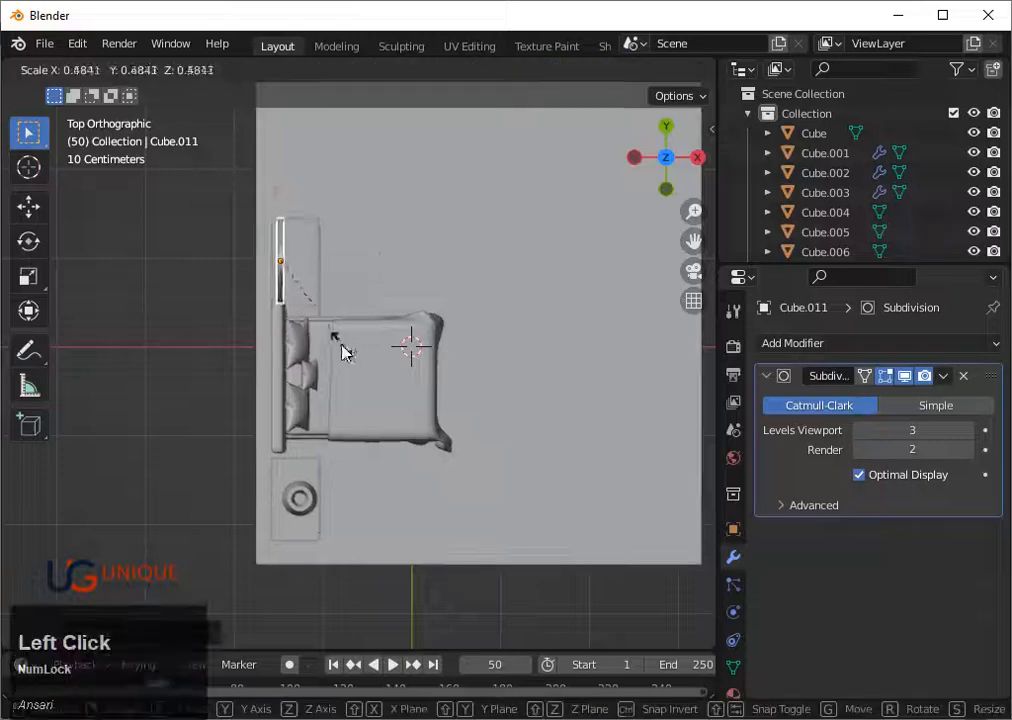
key("grave")
key("3")
Shift the panel along X into position at the head wall, fine-tuning it in wireframe
key("g")
key("x")
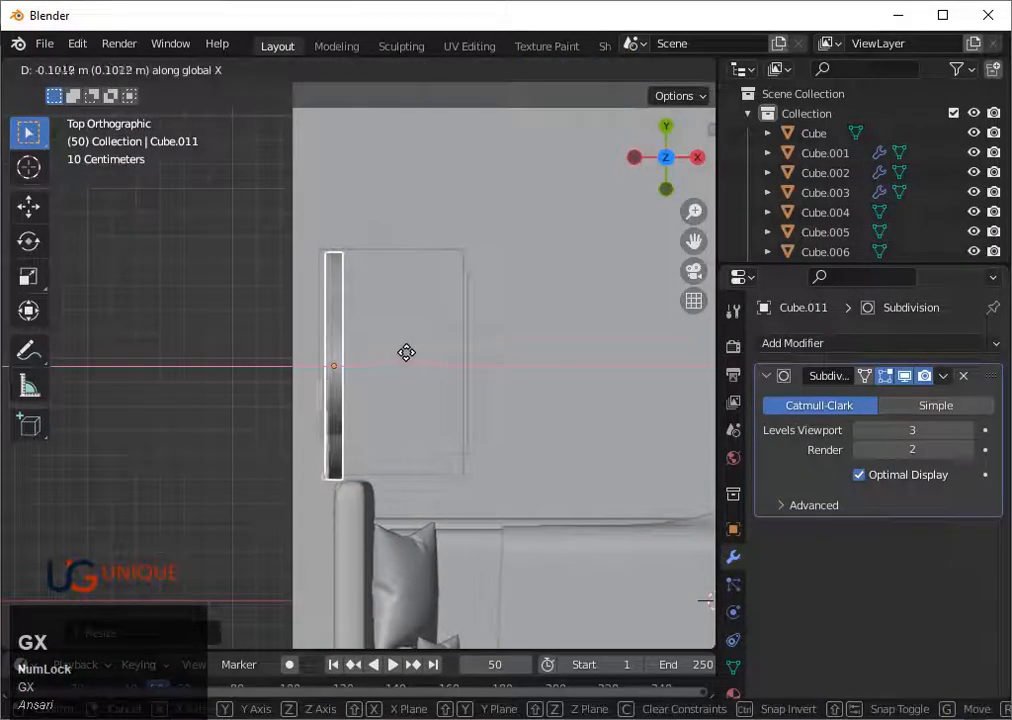
left_click(410, 354)
key("shift+z")
key("g")
key("x")
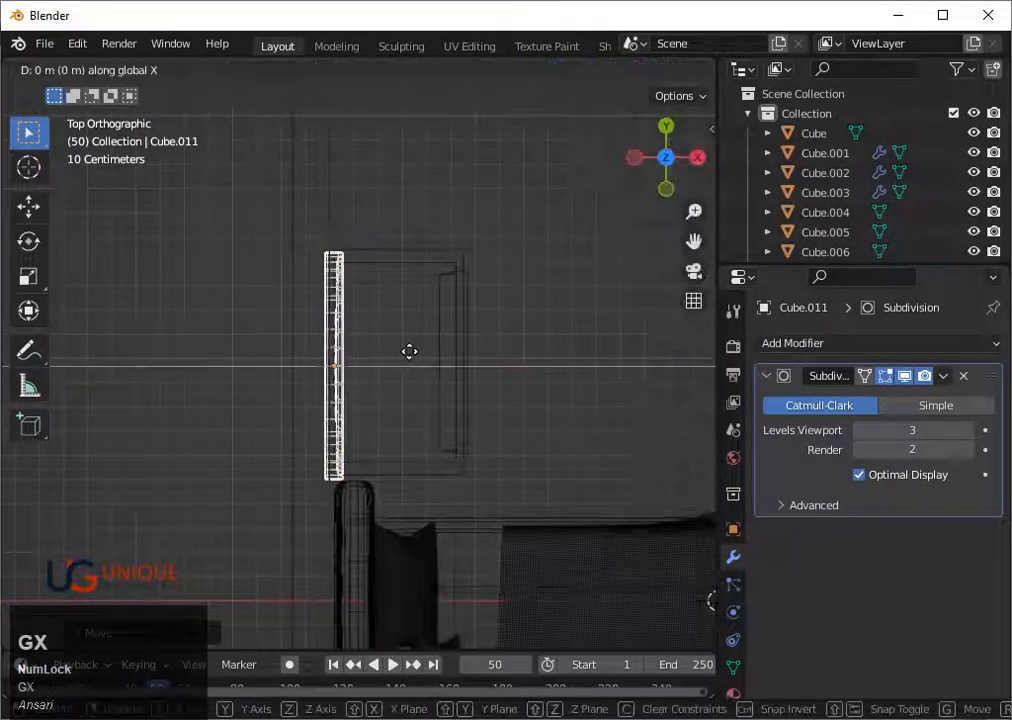
left_click(412, 352)
Scale the panel along X to make it thinner
scroll(434, 384, "down", 3)
key("s")
key("x")
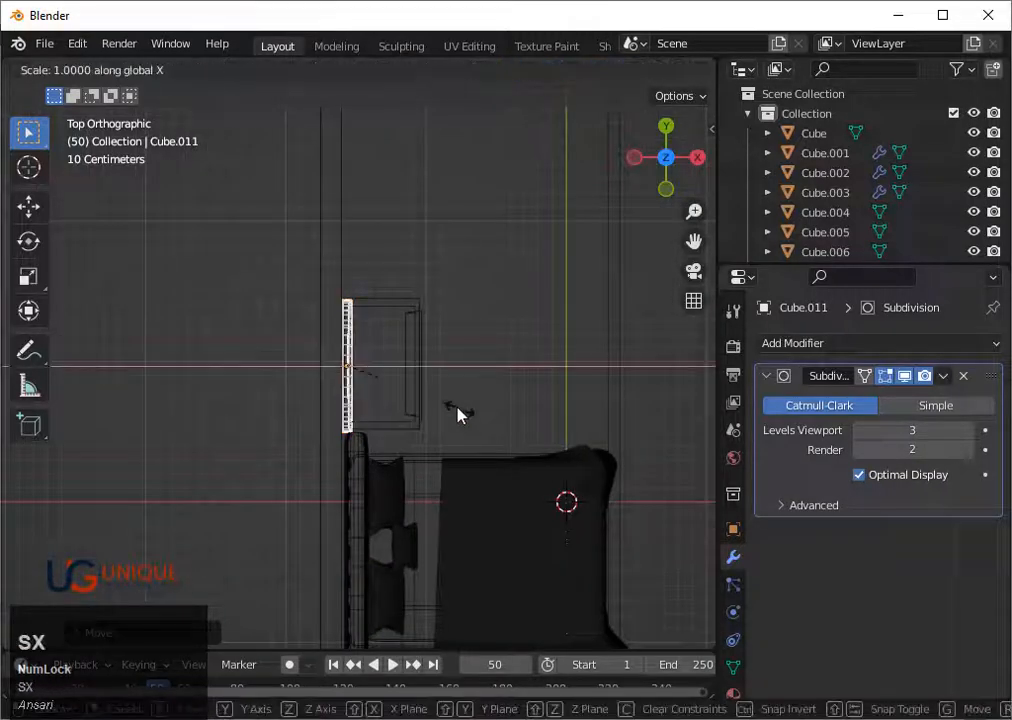
left_click(426, 398)
In right view, scale the whole panel down and narrow it along Y
scroll(438, 418, "down", 3)
middle_click_drag(438, 418, 386, 327)
left_click(683, 168)
key("s")
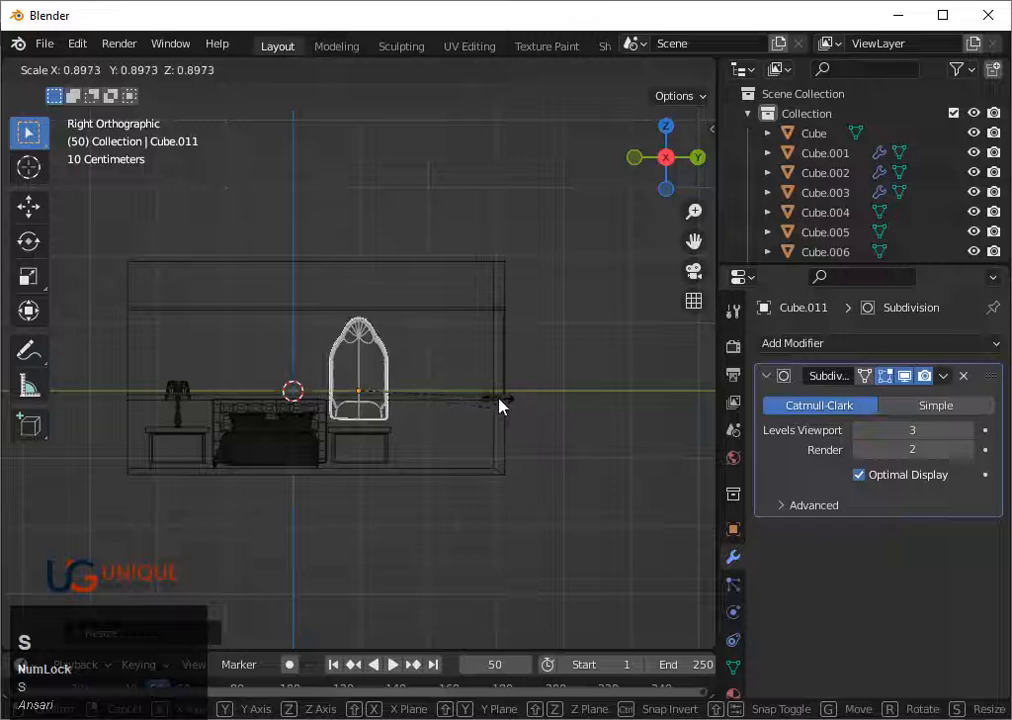
left_click(480, 403)
key("s")
key("y")
left_click(456, 395)
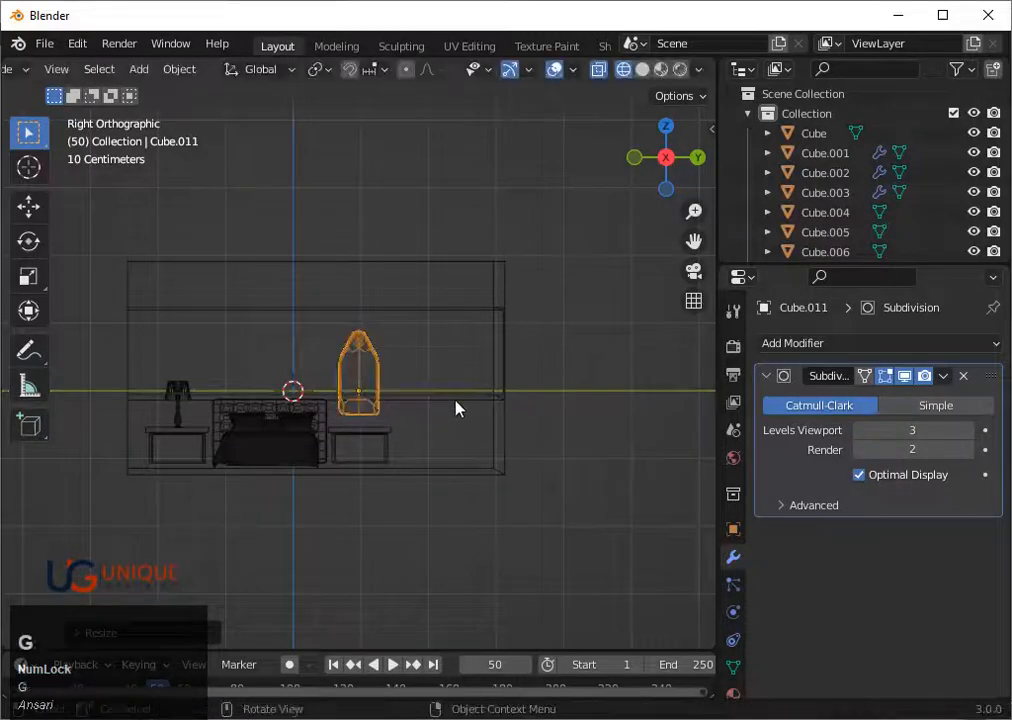
Center the panel above the lampless nightstand and restore solid shading
key("g")
left_click(458, 407)
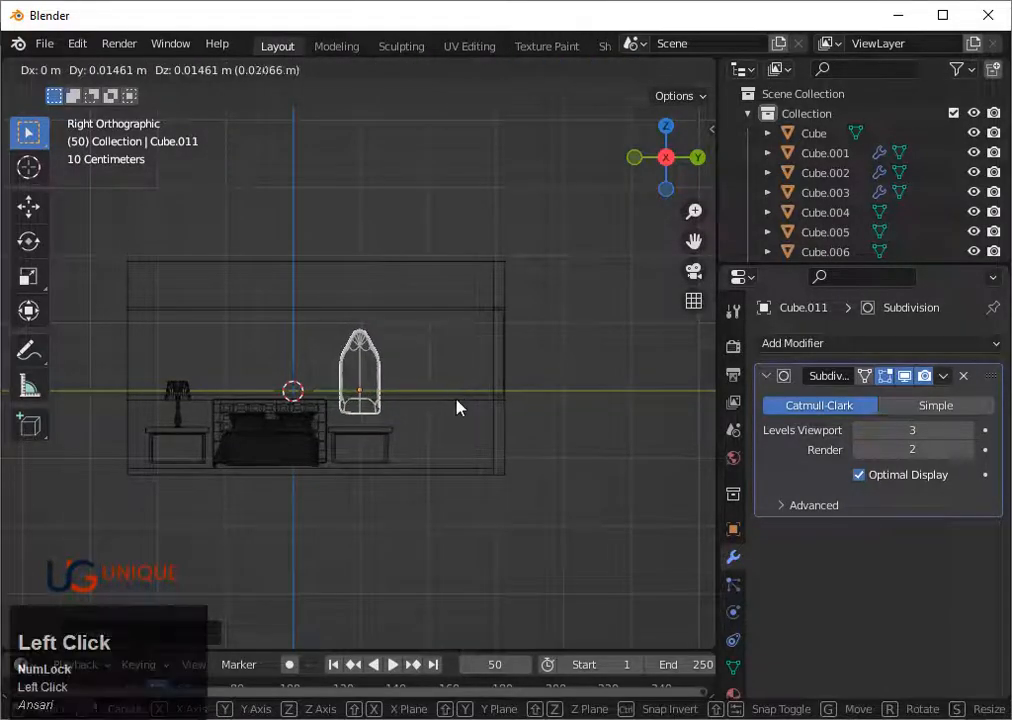
scroll(459, 408, "up", 8)
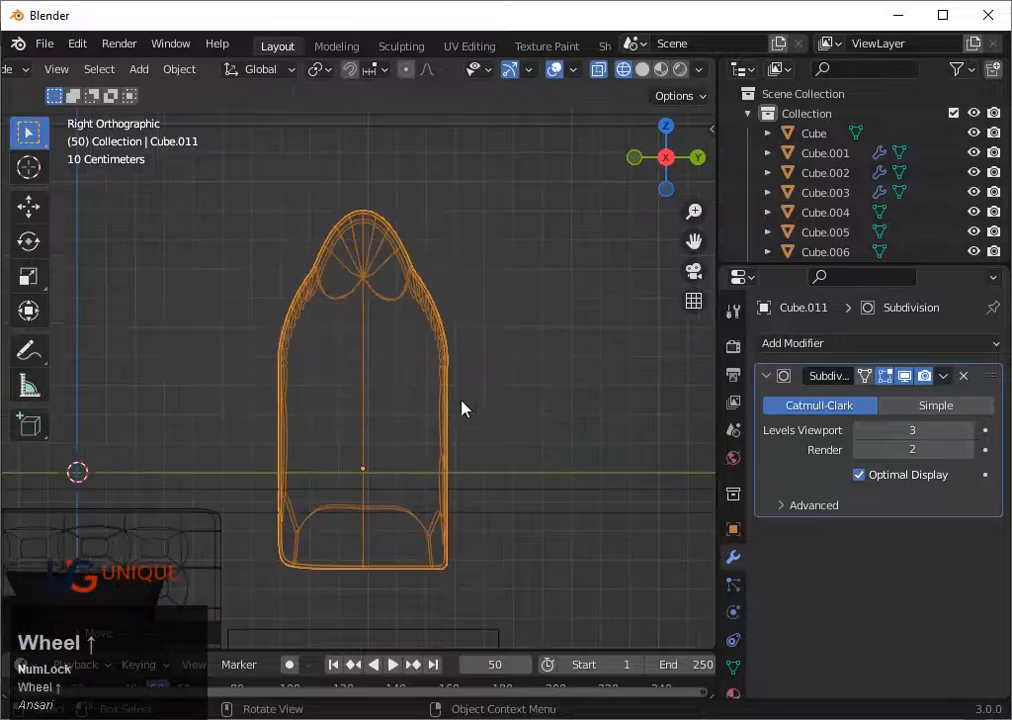
key("shift+z")
left_click(510, 428)
scroll(508, 426, "down", 5)
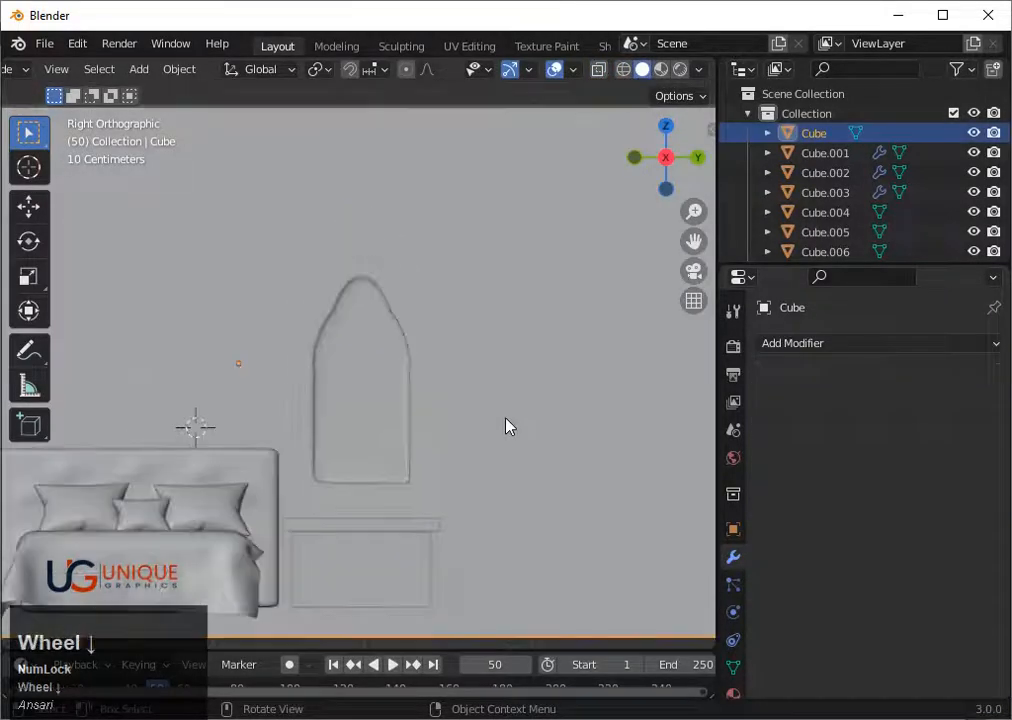
scroll(348, 460, "up", 4)
key("Tab")
left_click(352, 462)
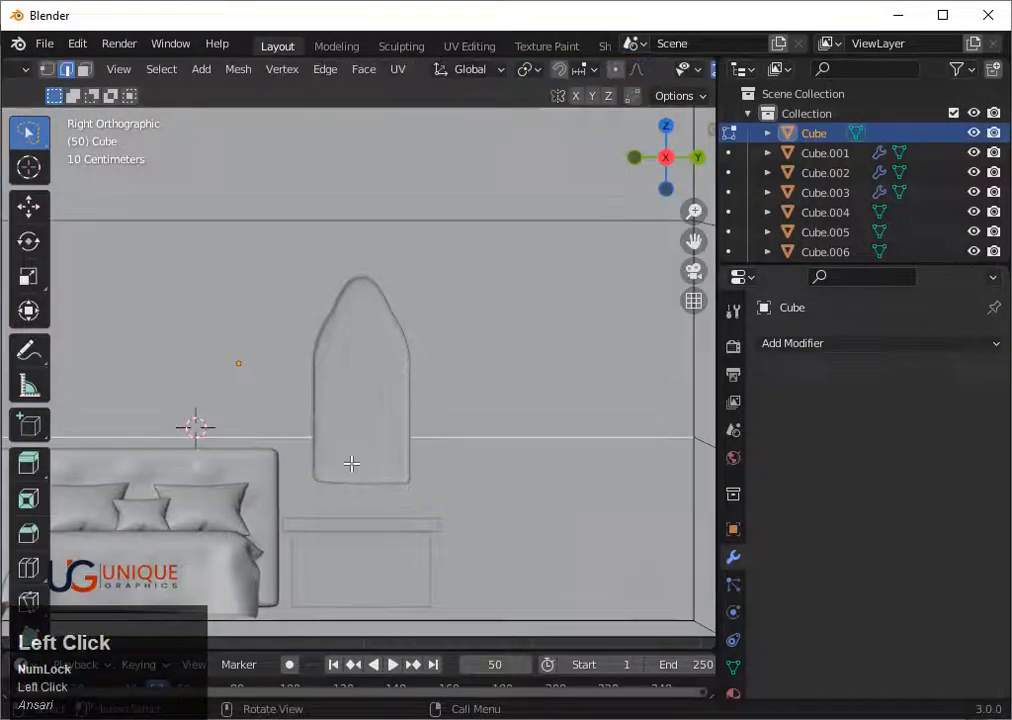
key("Tab")
Add a loop cut to the arched panel at its lower-left corner to sharpen the rounded edge
left_click(352, 463)
scroll(352, 463, "up", 3)
key("grave")
left_click(352, 466)
key("Tab")
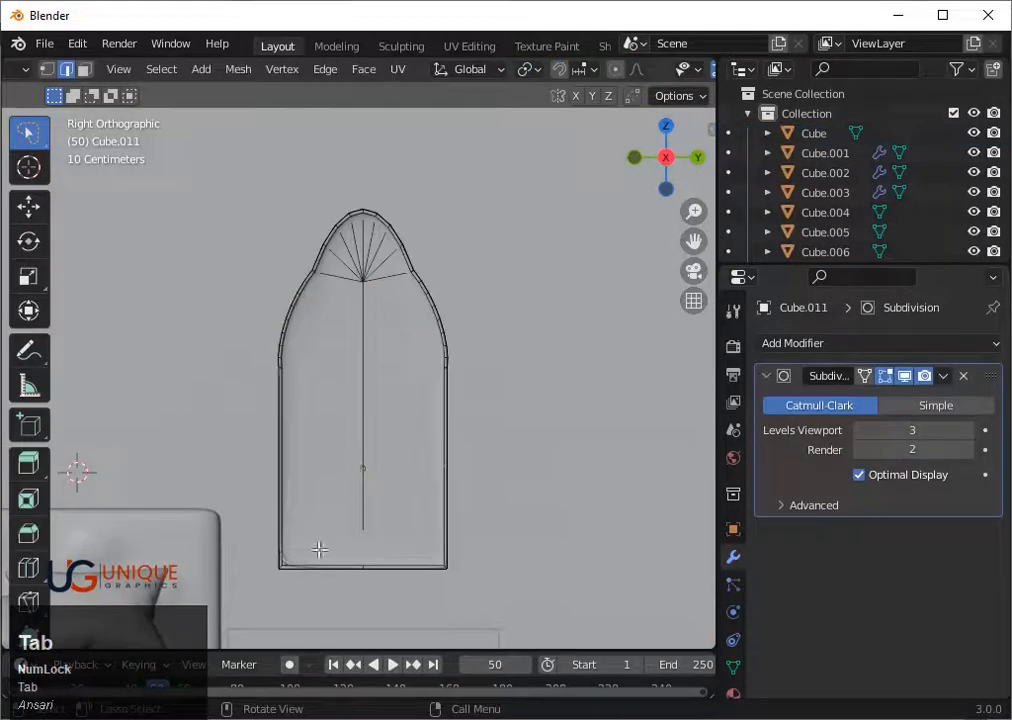
left_click(283, 561)
left_click(289, 576)
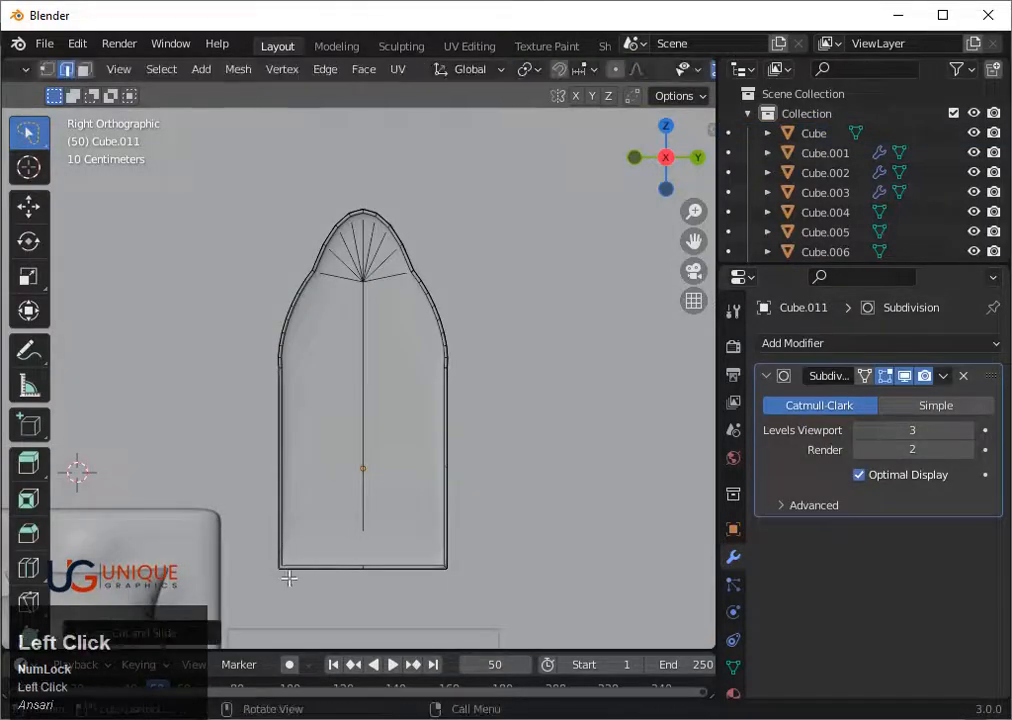
key("Tab")
scroll(426, 505, "down", 2)
scroll(480, 502, "up", 1)
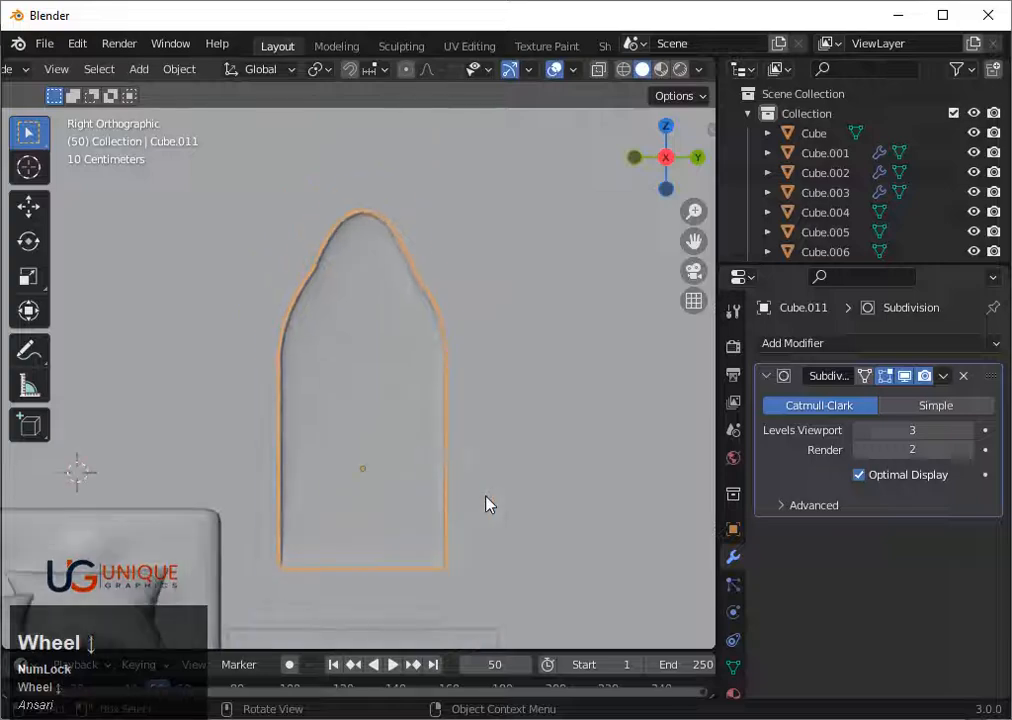
scroll(486, 528, "up", 1)
Add another loop cut around the panel's outline, close to its edge
key("Tab")
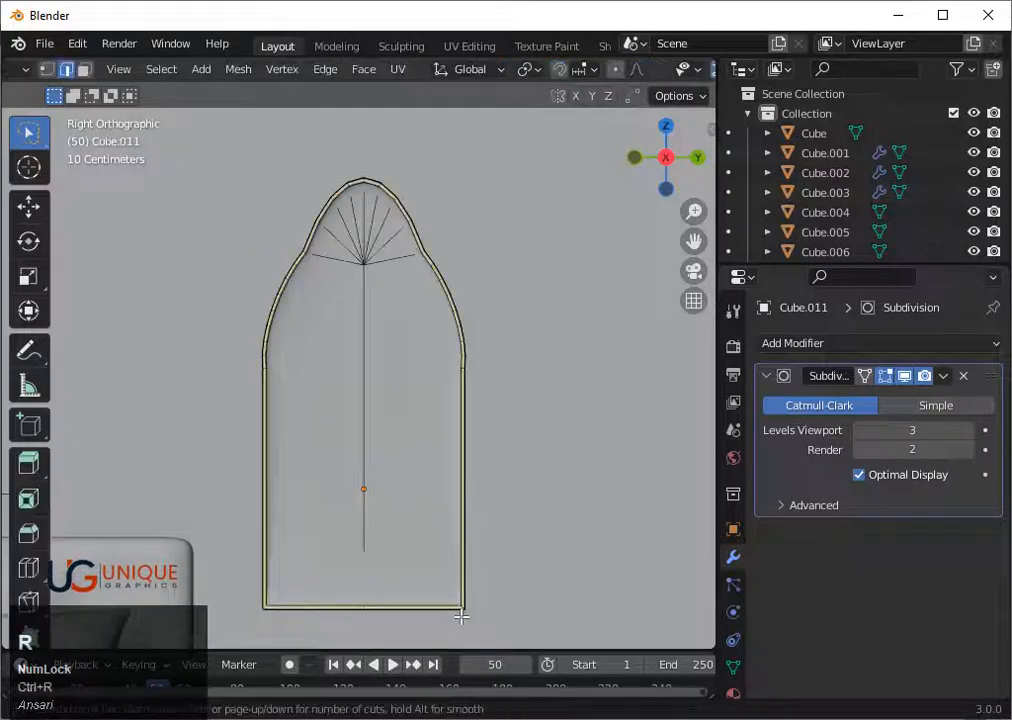
left_click(464, 606)
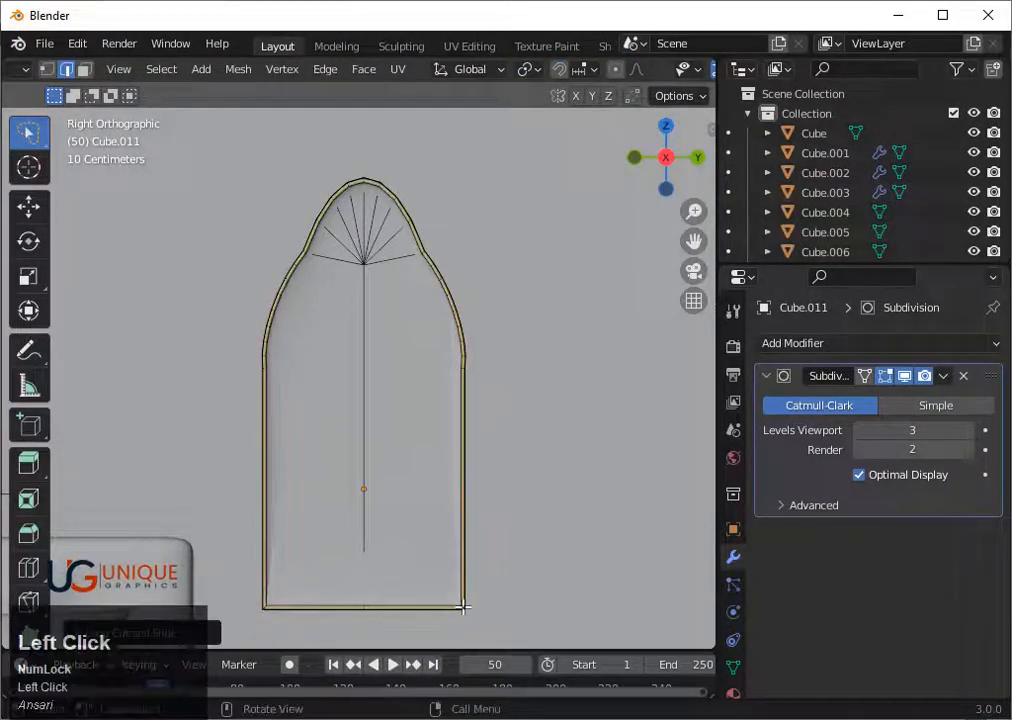
key("Tab")
scroll(526, 515, "down", 3)
Narrow the arched panel slightly along Y and lower it about 0.09 m along Z toward the nightstand
key("s")
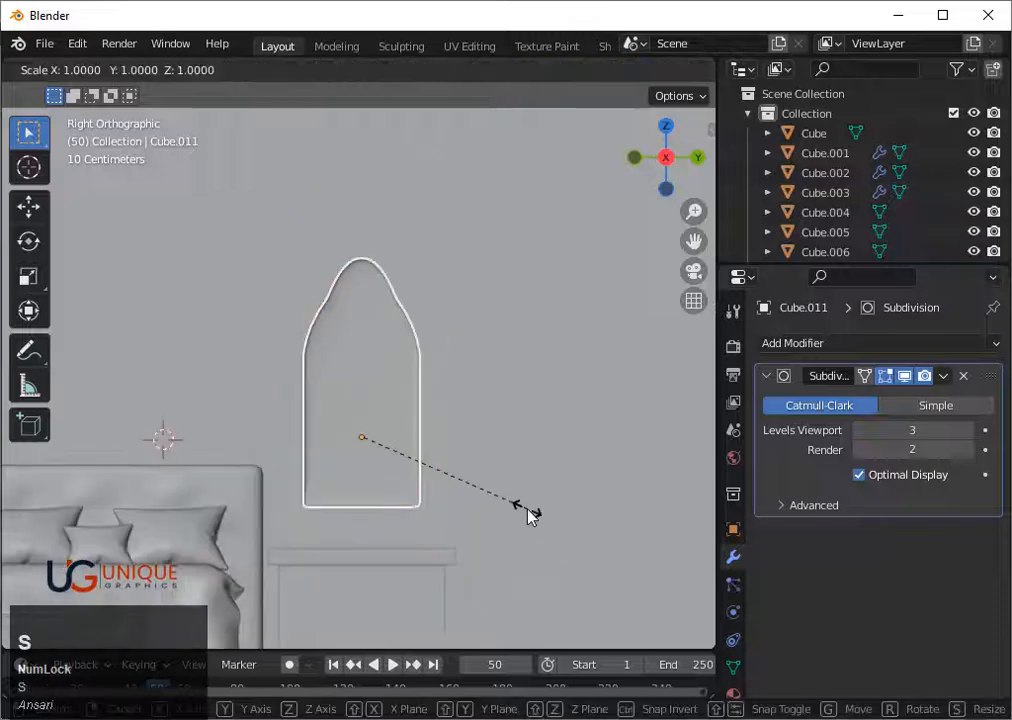
key("y")
left_click(522, 510)
key("g")
key("z")
left_click(522, 522)
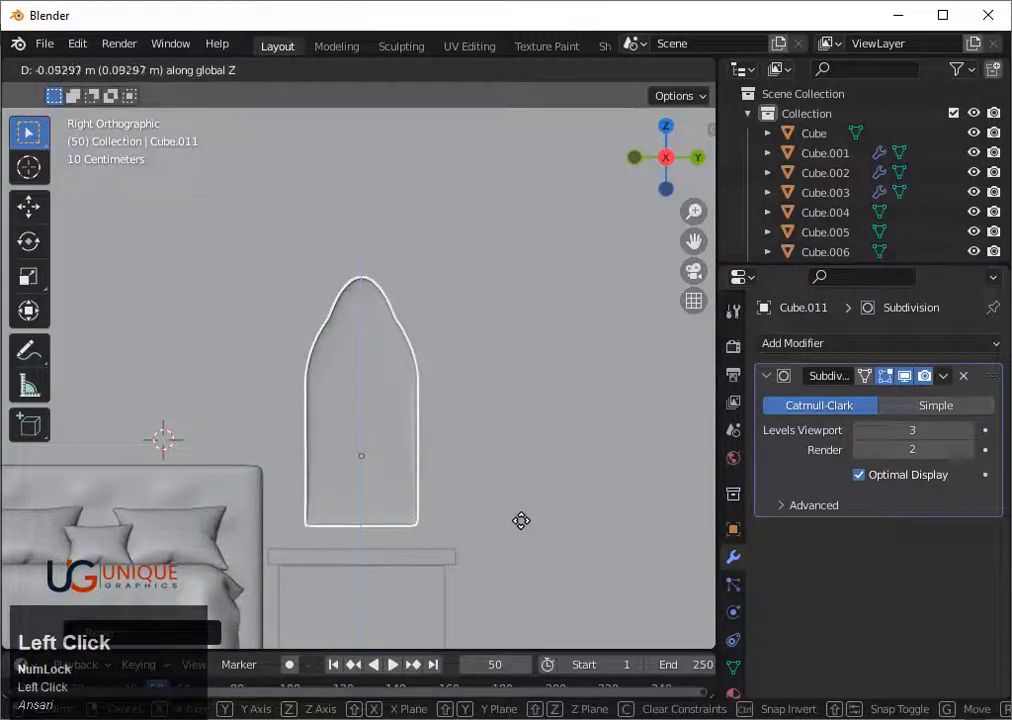
scroll(404, 504, "down", 4)
Examine the furnished room and the arched panel from several angles and distances
middle_click_drag(404, 504, 619, 519)
left_click(490, 517)
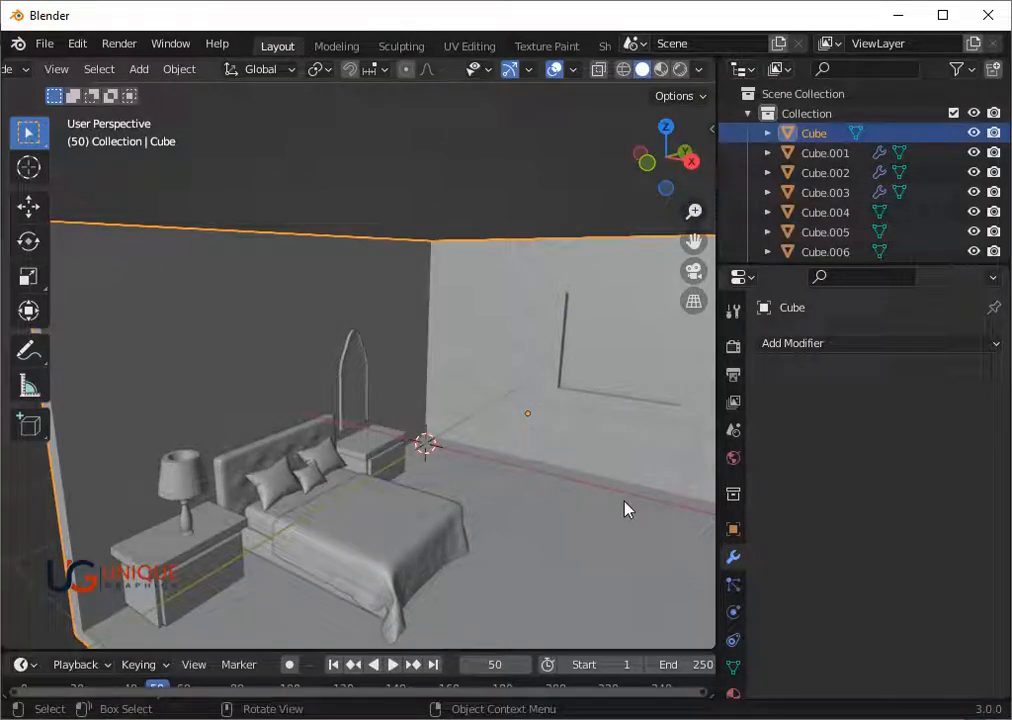
scroll(625, 509, "down", 4)
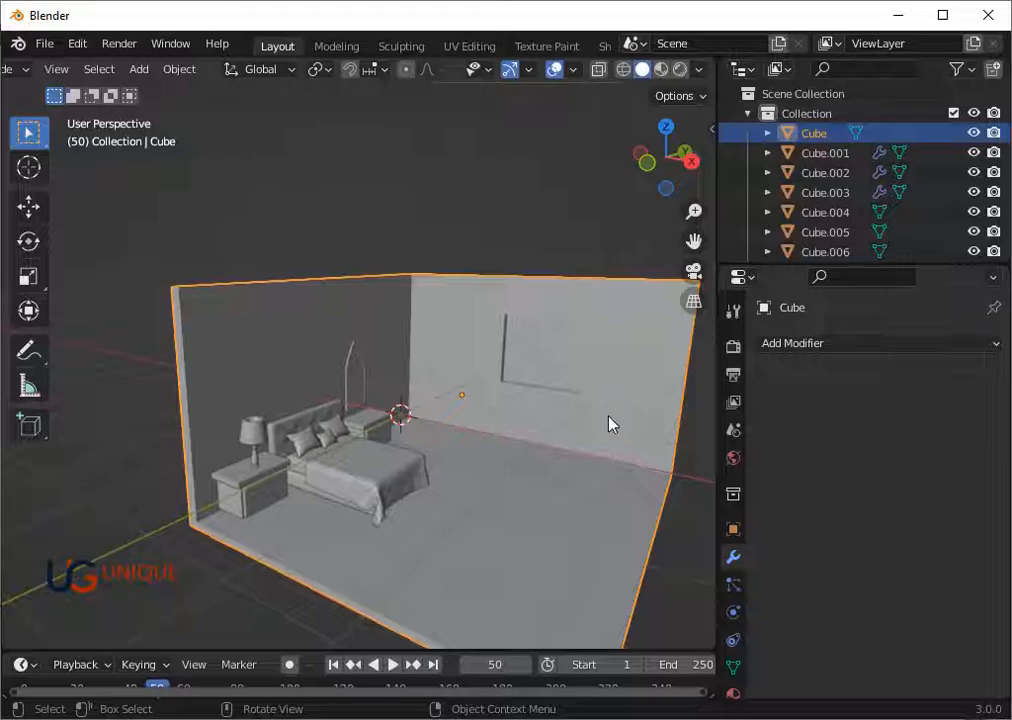
scroll(565, 500, "up", 2)
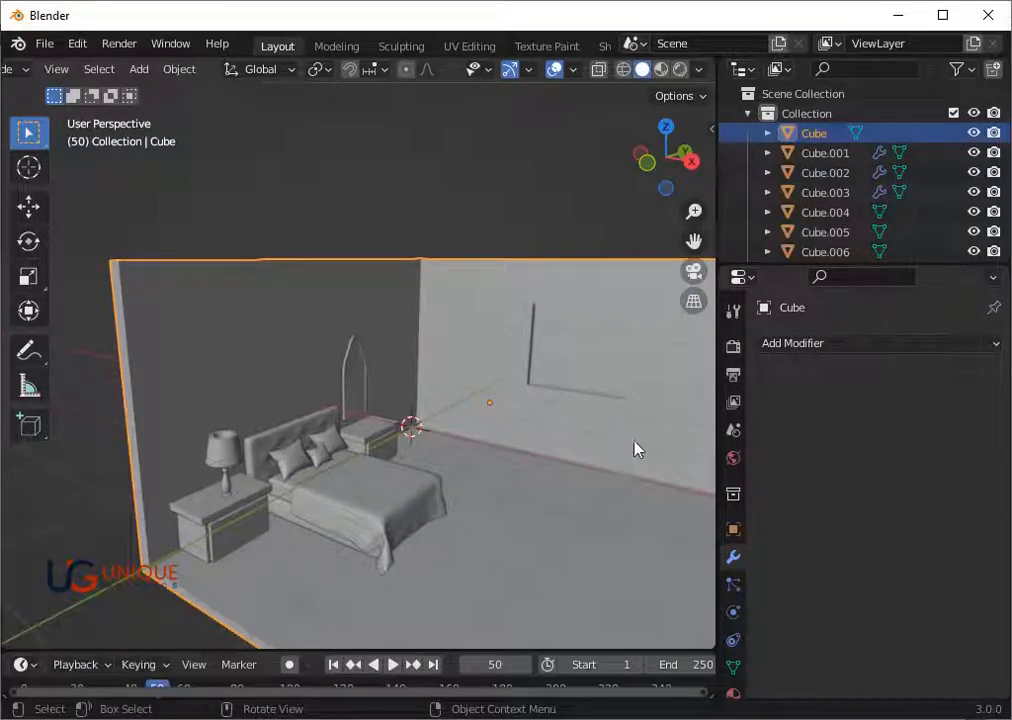
middle_click_drag(635, 450, 612, 477)
scroll(612, 477, "up", 4)
left_click_drag(694, 250, 665, 332)
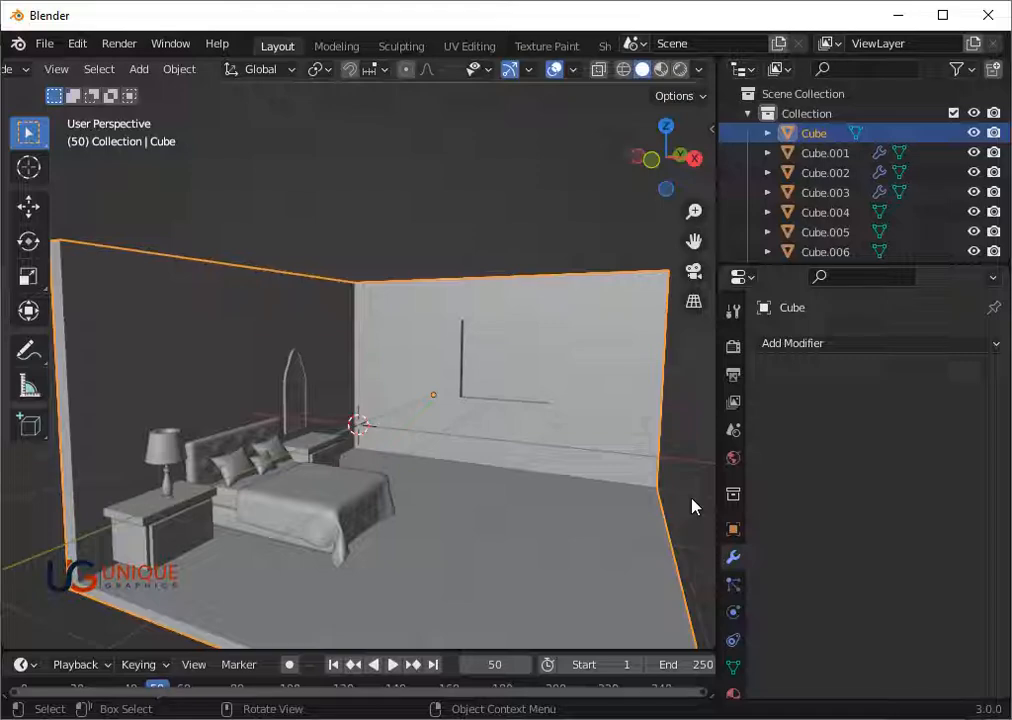
scroll(598, 469, "down", 5)
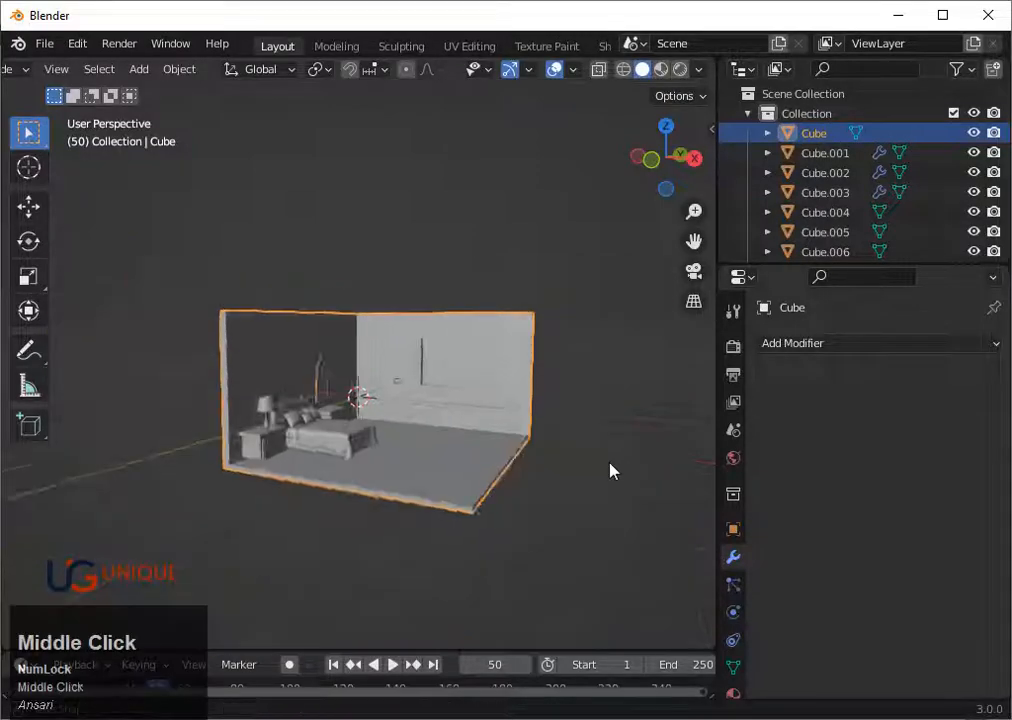
Add a cube and, in top view with wireframe shading, move it beyond the lampless nightstand near the room corner
middle_click_drag(610, 470, 578, 481)
scroll(575, 483, "up", 4)
key("shift+a")
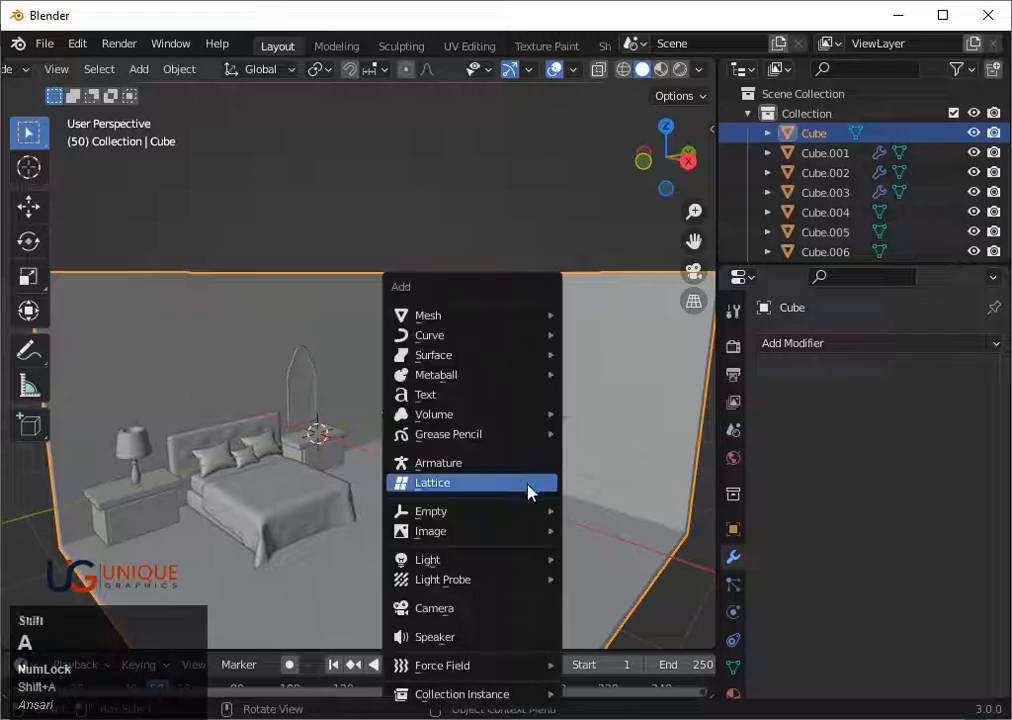
mouse_move(505, 333)
left_click(600, 333)
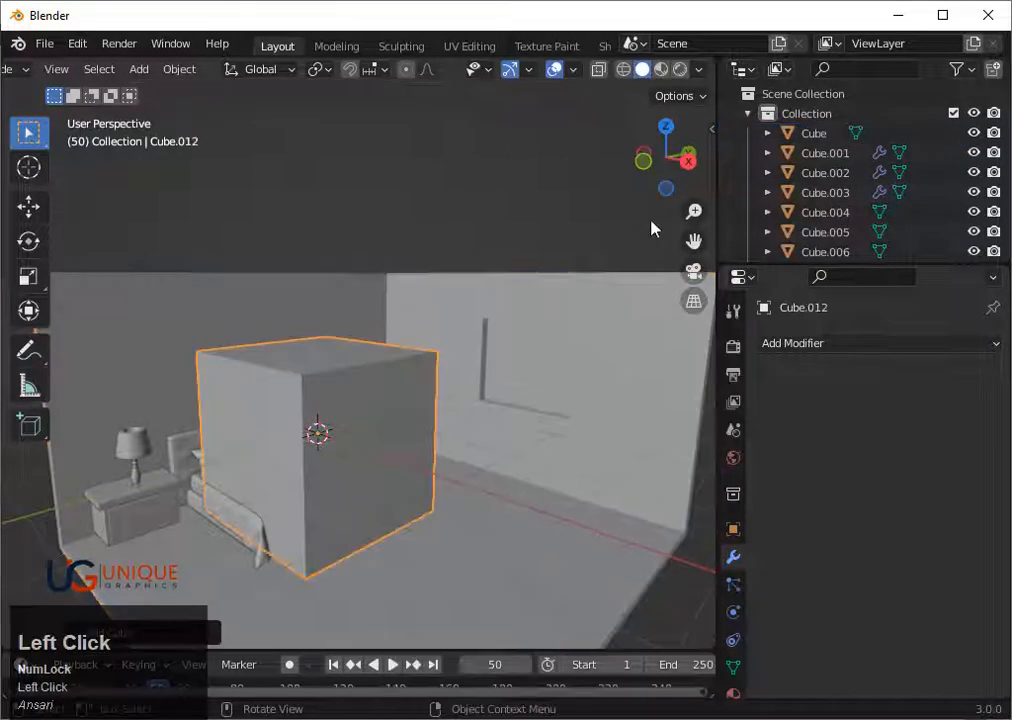
key("KP_5")
key("KP_7")
key("g")
left_click(544, 323)
key("shift+z")
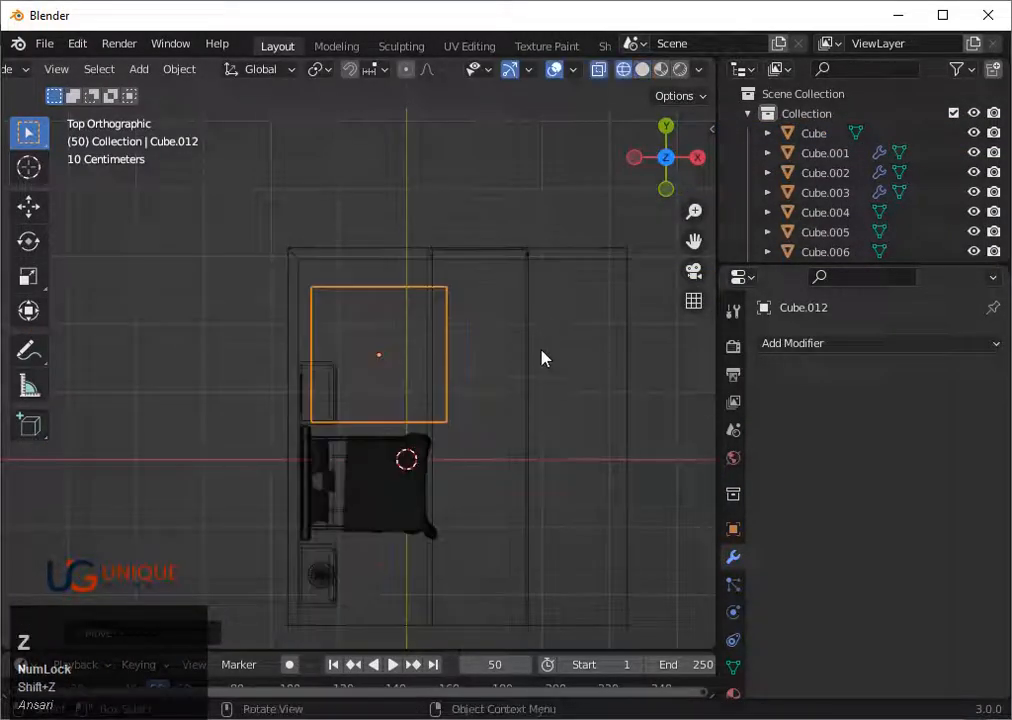
key("g")
left_click(535, 343)
Scale the cube down along Y in top view to roughly half its original depth
key("s")
key("x")
key("y")
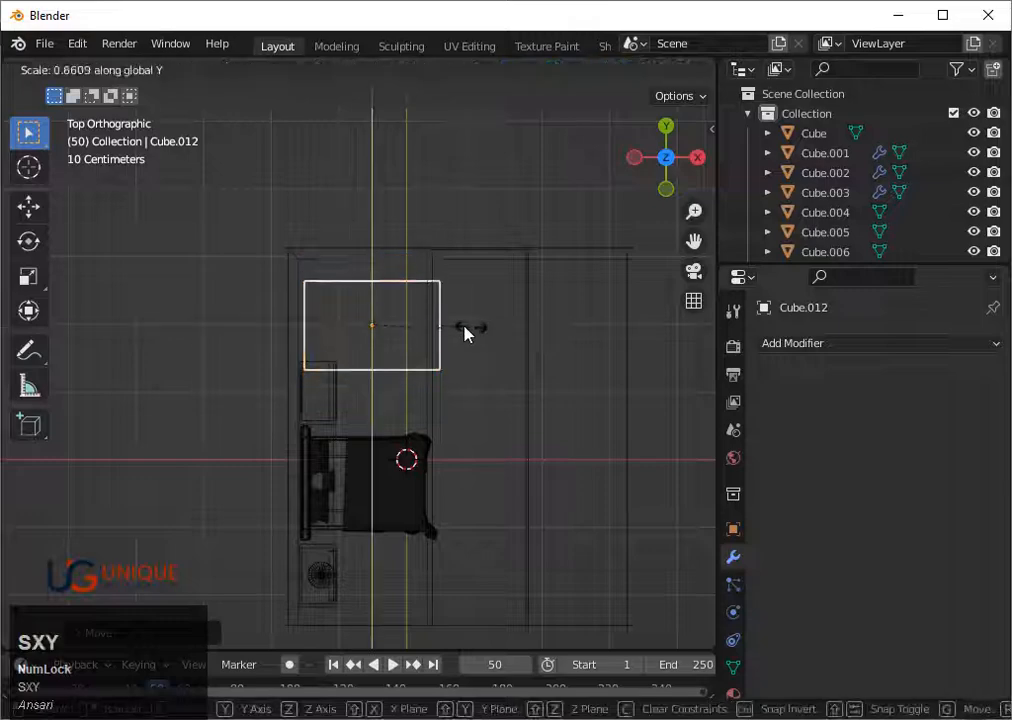
left_click(461, 330)
key("s")
key("y")
left_click(476, 340)
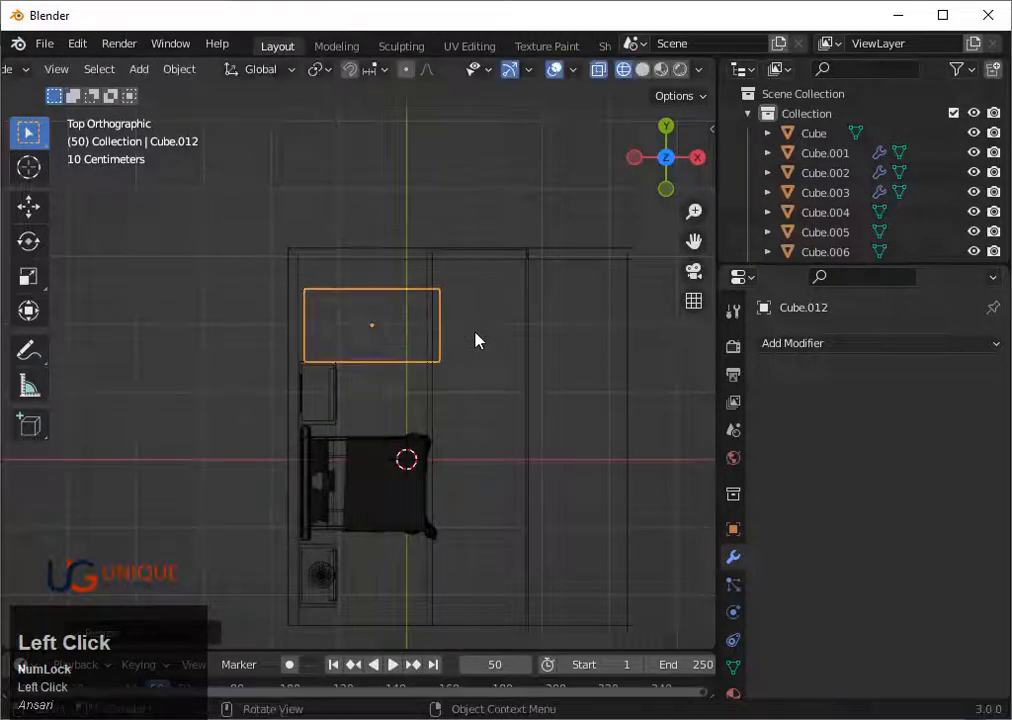
Scale the whole cube down to about 0.8 and move it into the corner between the two walls
key("g")
left_click(473, 316)
key("s")
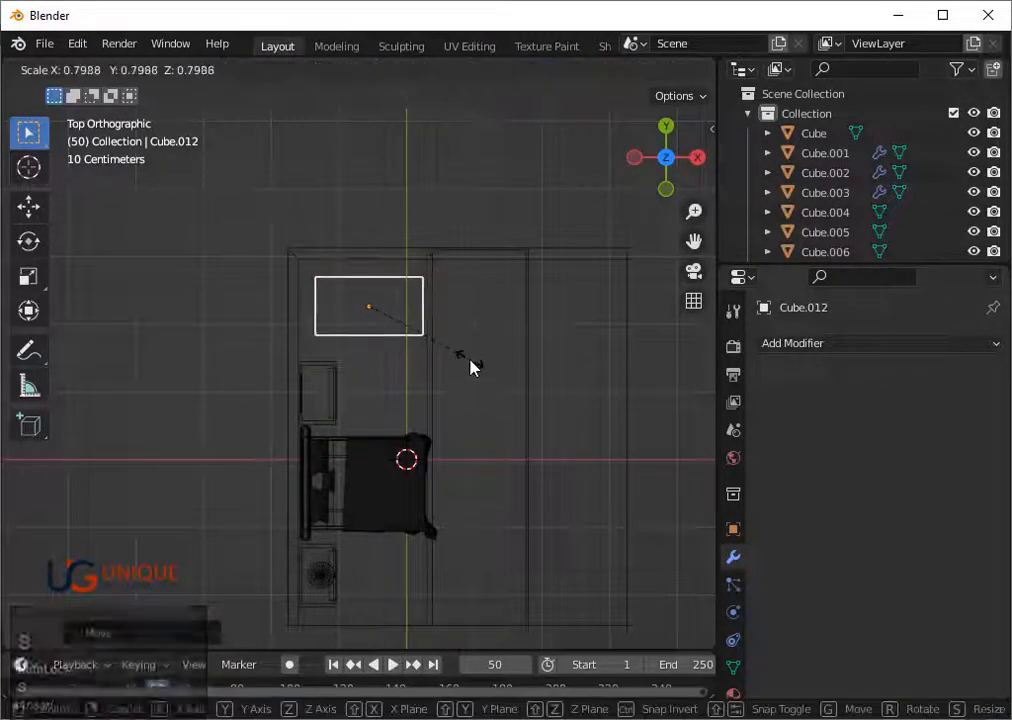
left_click(472, 368)
key("g")
left_click(480, 368)
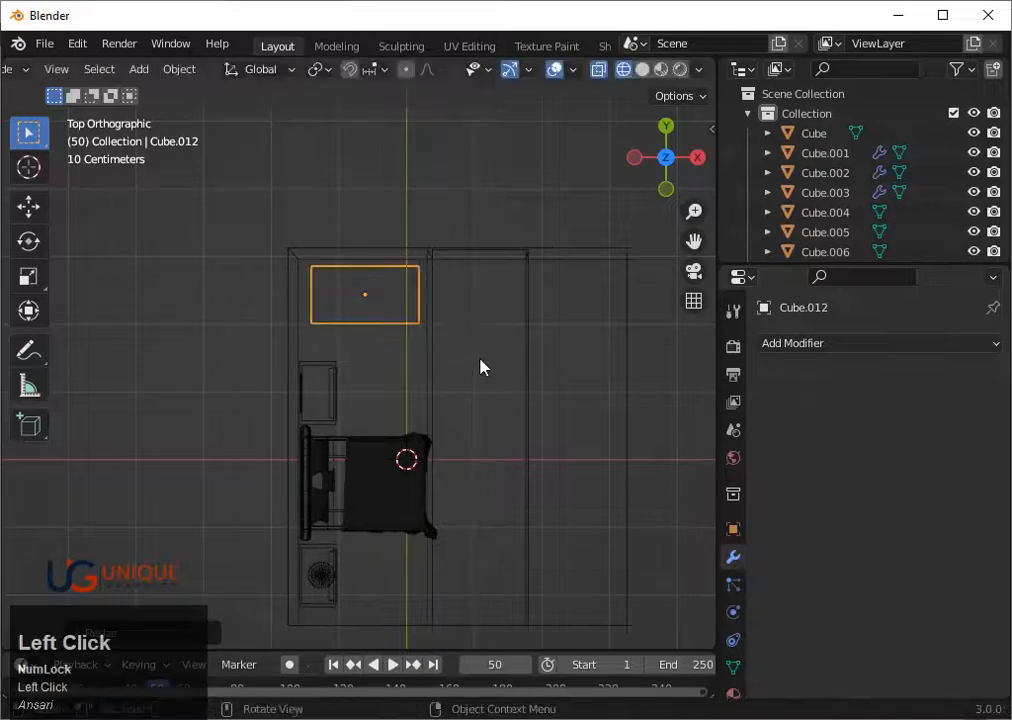
Trim the cube's depth along Y in top view and its width along X in front view
key("s")
key("y")
right_click(472, 360)
scroll(474, 361, "down", 2)
middle_click_drag(474, 361, 605, 216)
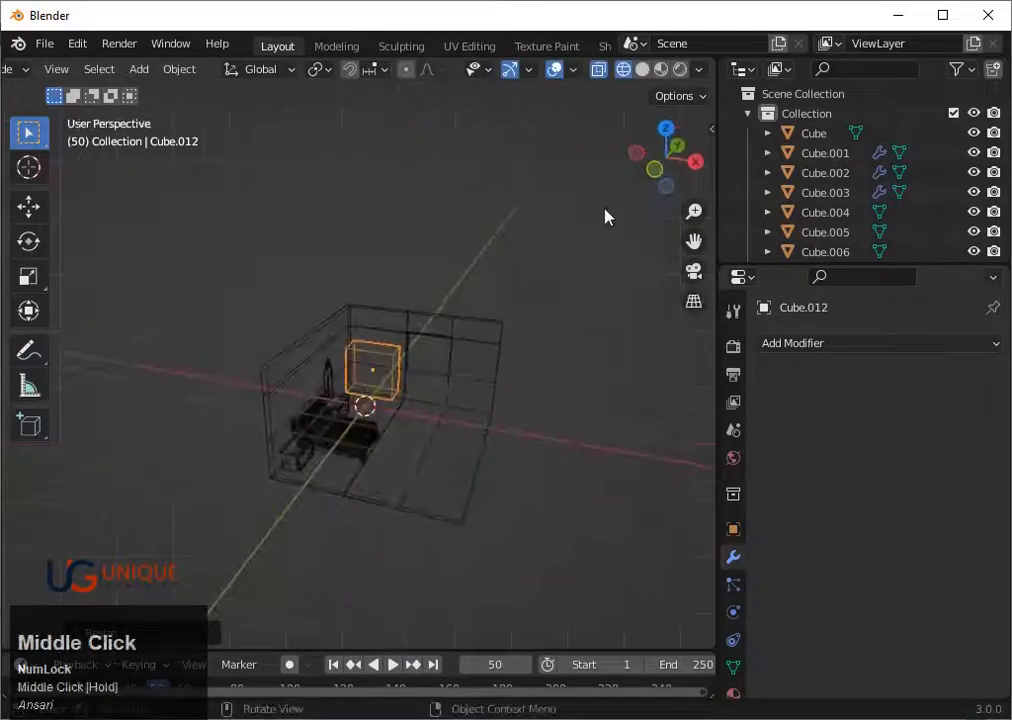
key("shift+z")
left_click(655, 169)
key("shift+z")
scroll(500, 365, "up", 3)
key("s")
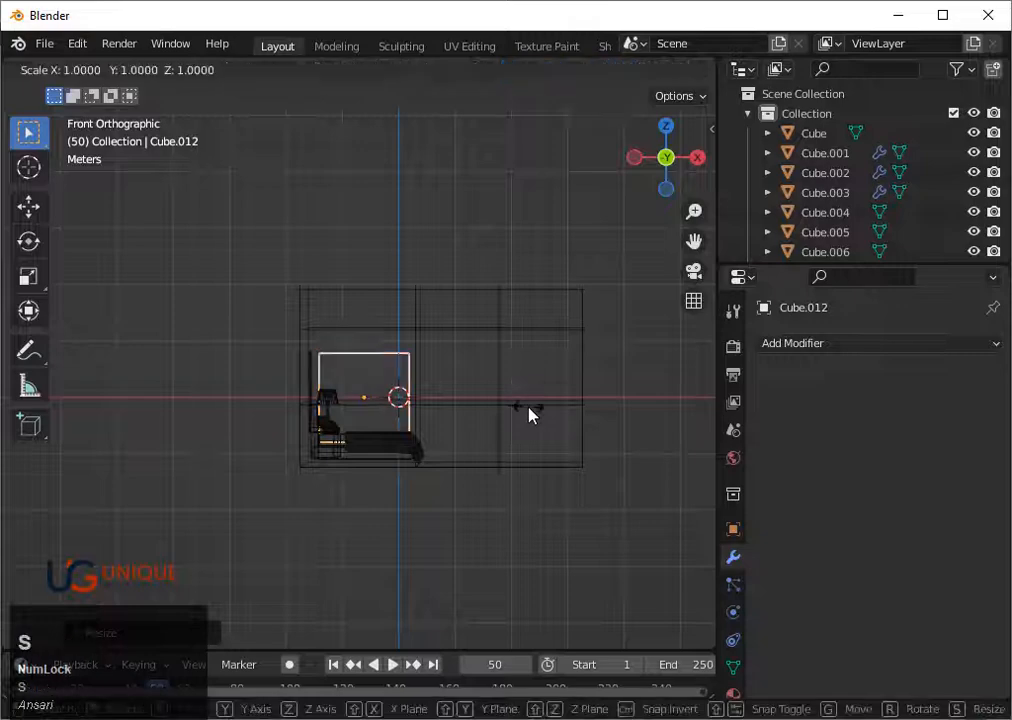
key("x")
left_click(515, 407)
Stretch the cube along Z by about 1.16 and narrow it further along X
key("s")
key("z")
left_click(537, 422)
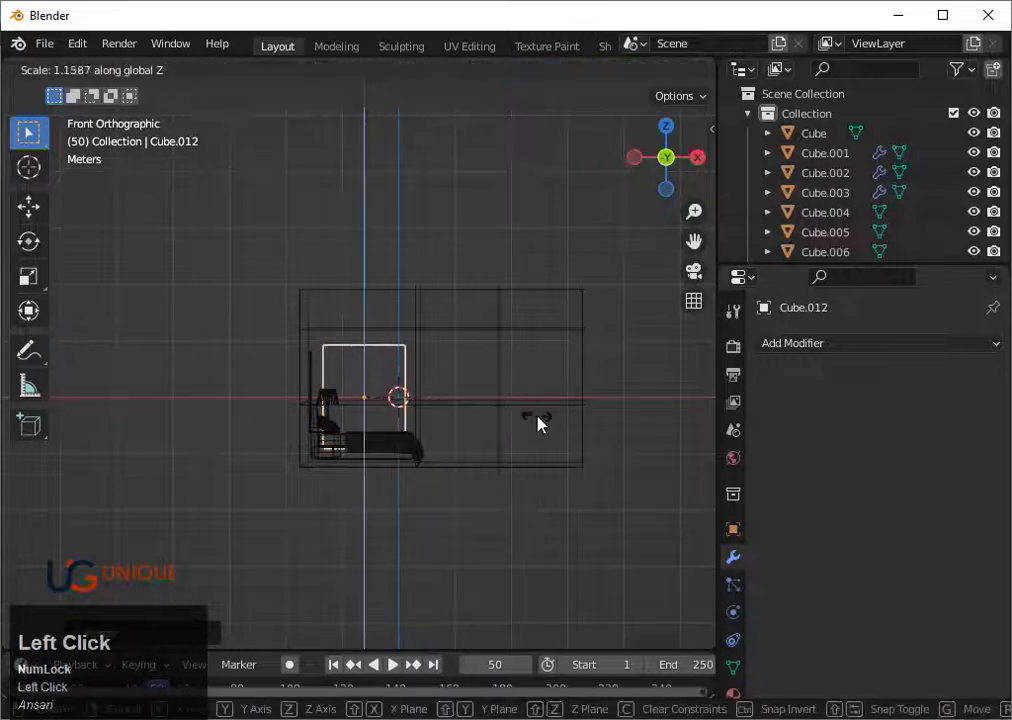
key("s")
key("x")
left_click(520, 421)
Shift the cube along X toward the head wall, then stretch it slightly and reposition it along Z
key("g")
key("x")
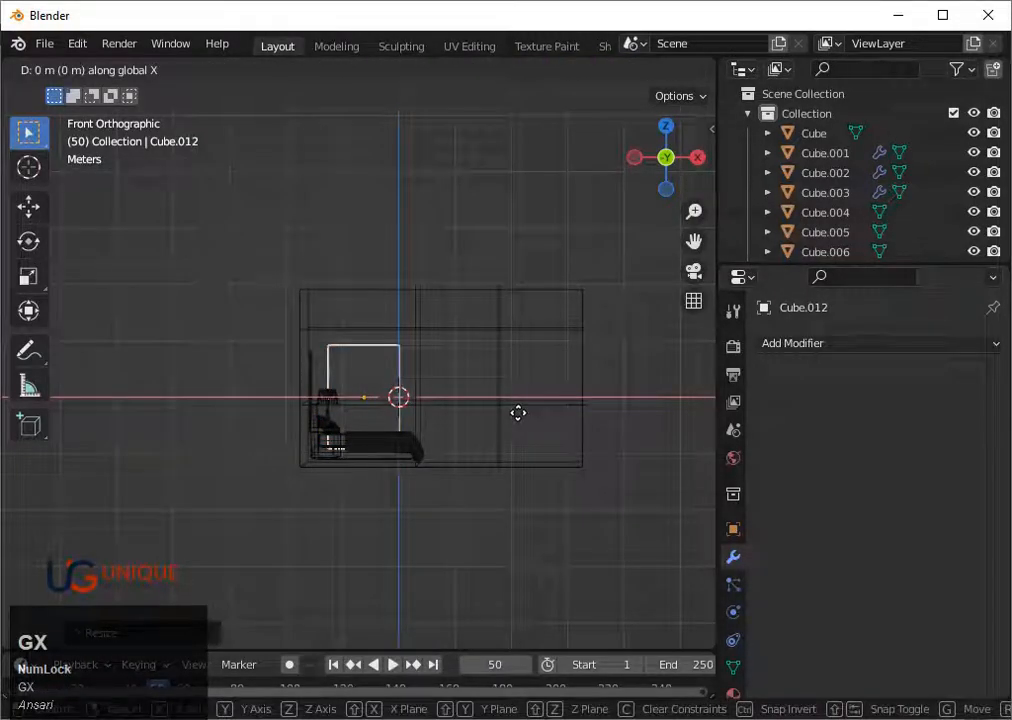
left_click(512, 406)
key("s")
key("z")
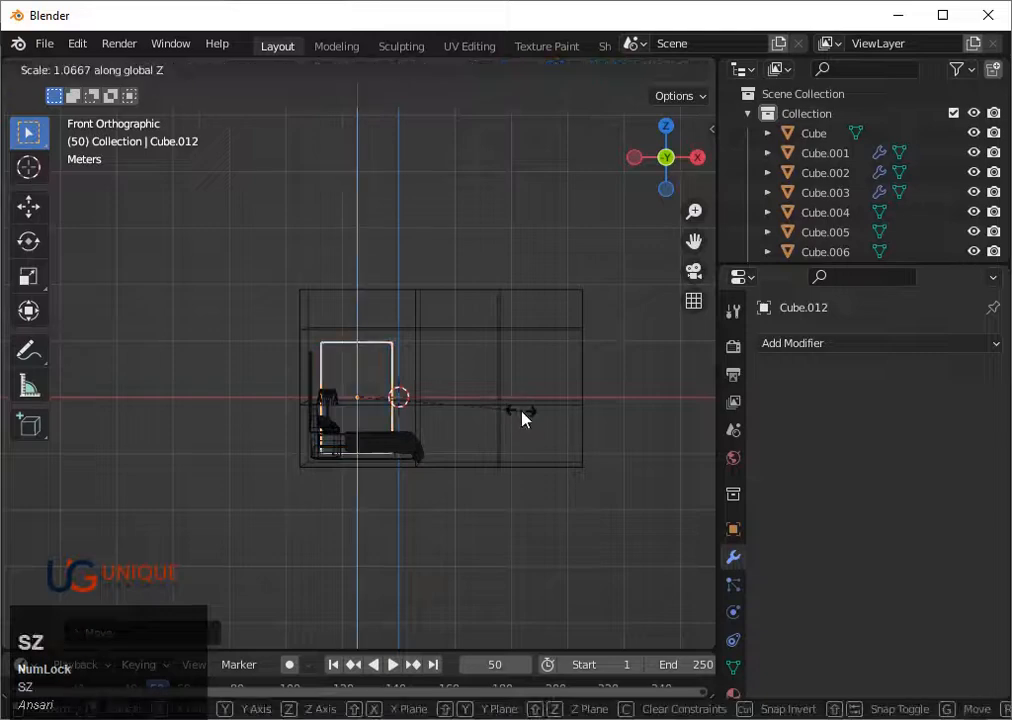
key("g")
key("z")
left_click(522, 408)
Adjust the cube's depth along Y and move it along Y toward the window wall
mouse_move(522, 411)
middle_mouse_down()
mouse_move(462, 428)
mouse_move(486, 420)
mouse_move(515, 447)
middle_mouse_up()
key("shift+z")
key("shift+z")
key("s")
key("y")
left_click(497, 432)
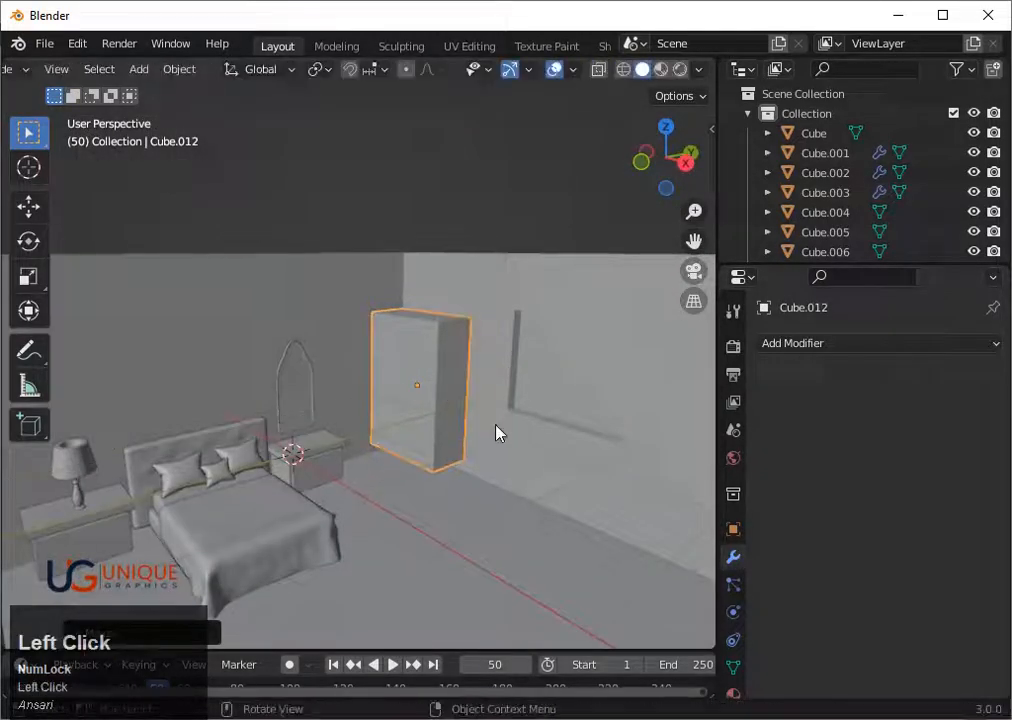
key("g")
key("y")
left_click(502, 418)
In right view, stretch the cube along Z by about 1.11 to make it taller
scroll(503, 421, "down", 1)
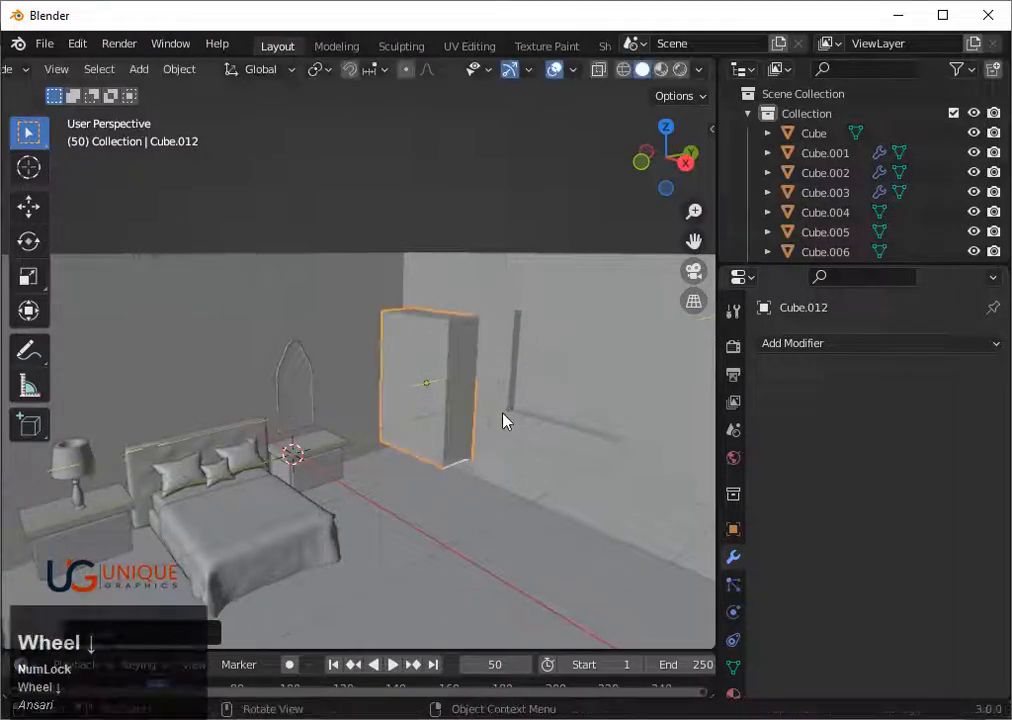
scroll(503, 421, "down", 3)
middle_click_drag(503, 421, 517, 413)
left_click(680, 160)
scroll(549, 406, "up", 2)
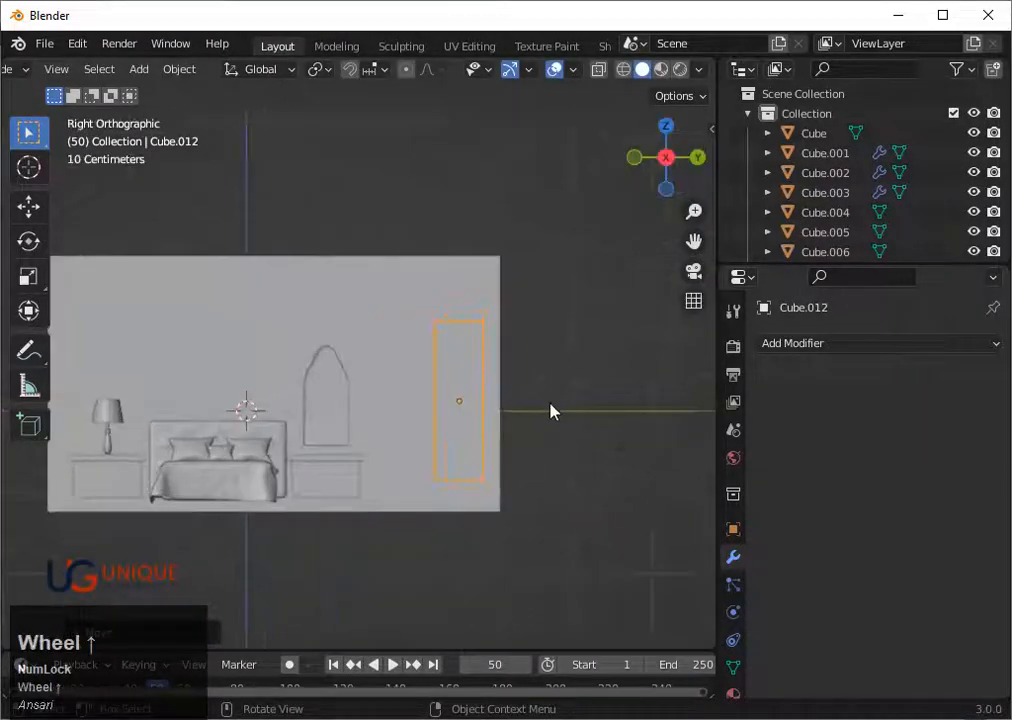
key("z")
key("s")
key("z")
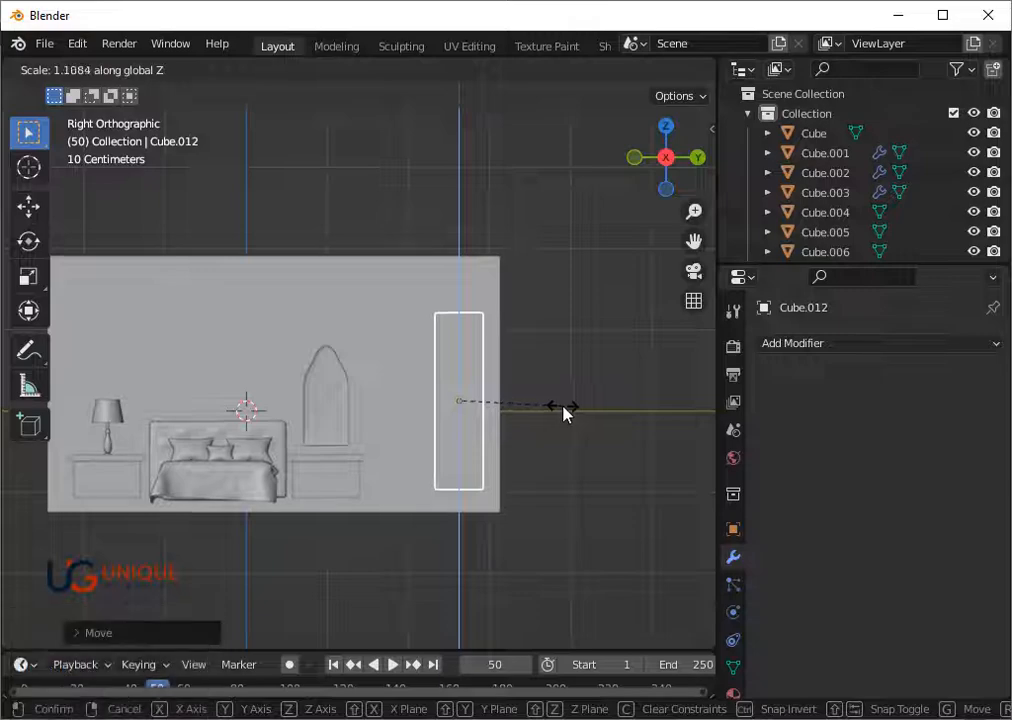
left_click(563, 413)
Lower the tall cube about 0.09 m along Z toward the floor in wireframe, then restore solid shading
key("shift+z")
key("g")
key("z")
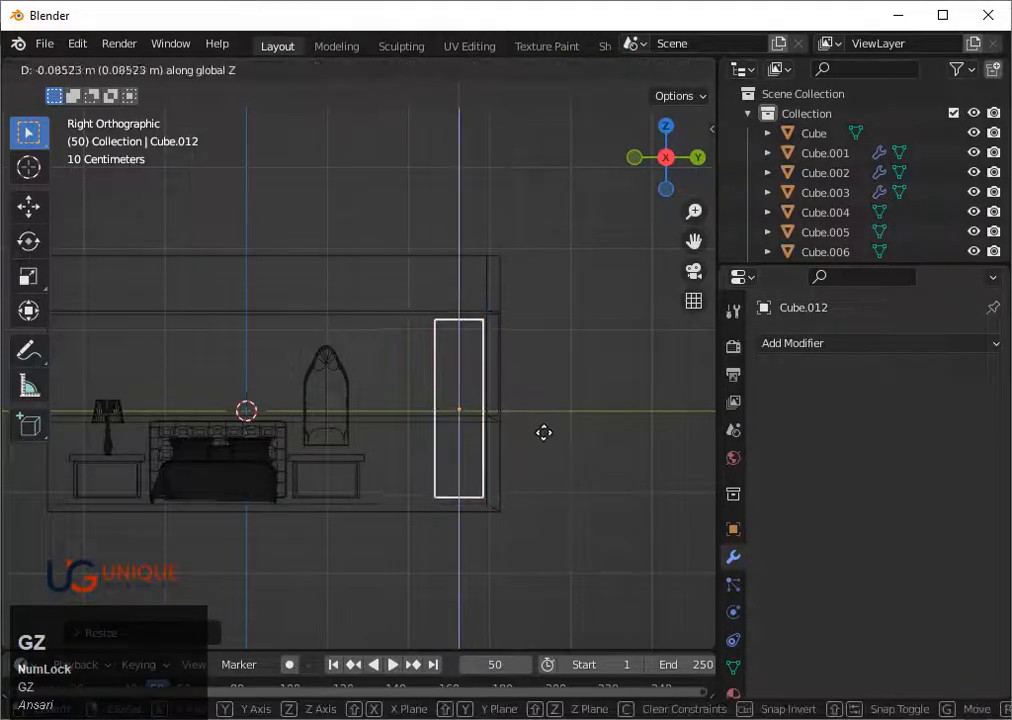
left_click(544, 437)
scroll(544, 438, "down", 4)
mouse_move(544, 438)
middle_mouse_down()
mouse_move(605, 452)
mouse_move(583, 465)
middle_mouse_up()
scroll(583, 465, "up", 3)
key("shift+z")
Add a horizontal loop cut to the tall cube and slide it down by about 0.35
scroll(533, 465, "down", 1)
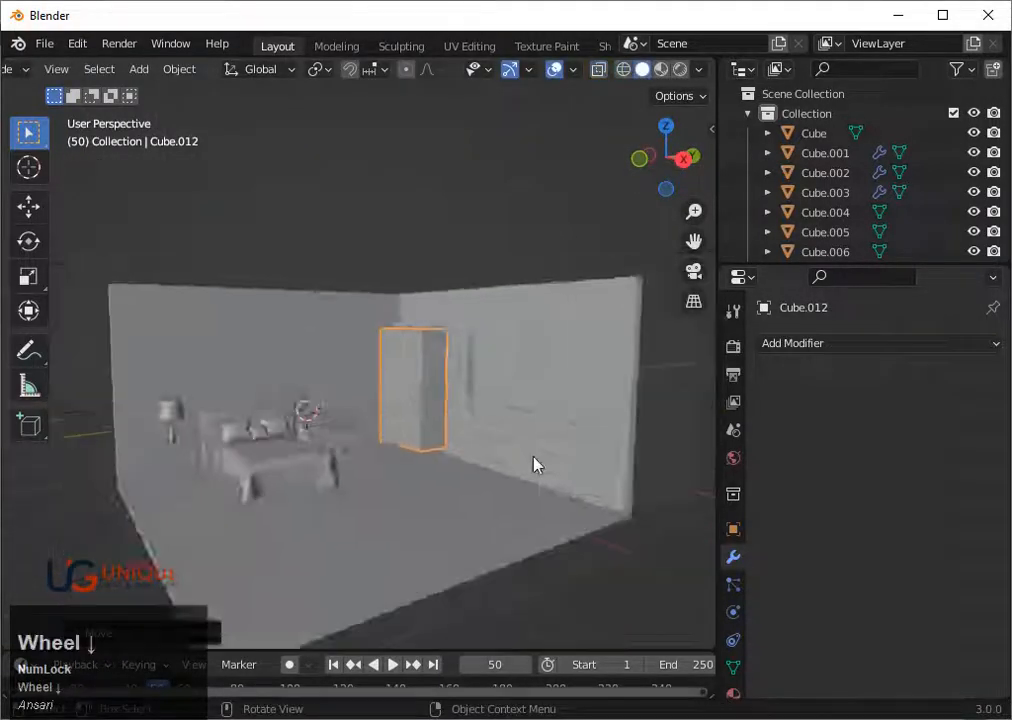
scroll(533, 465, "down", 2)
scroll(488, 452, "up", 5)
key("Tab")
key("ctrl+r")
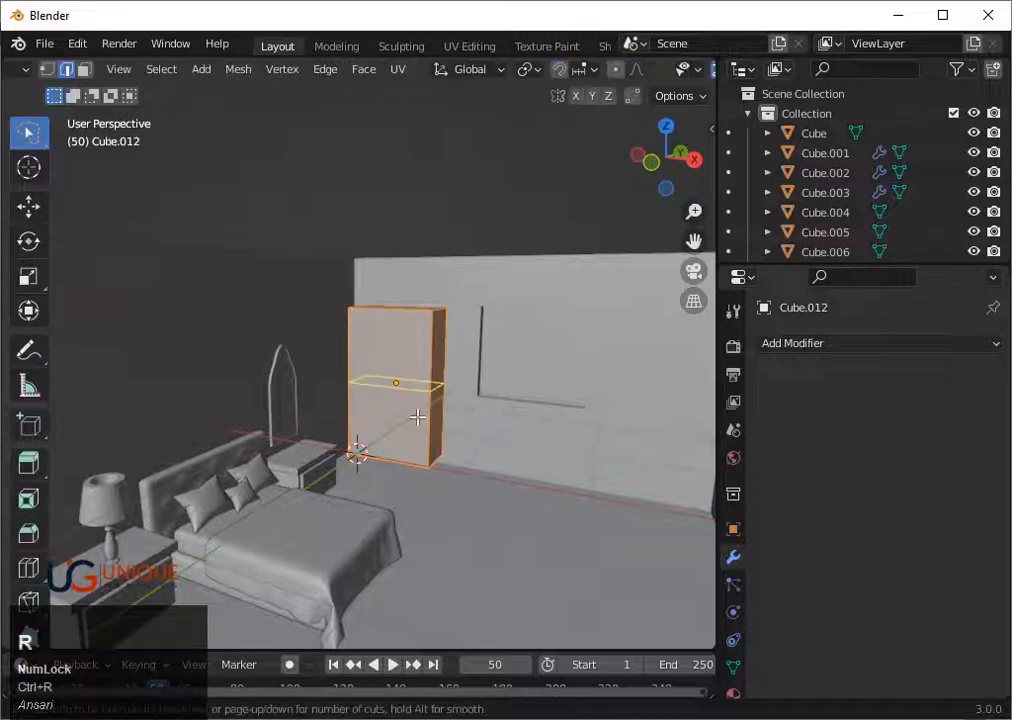
left_click(417, 417)
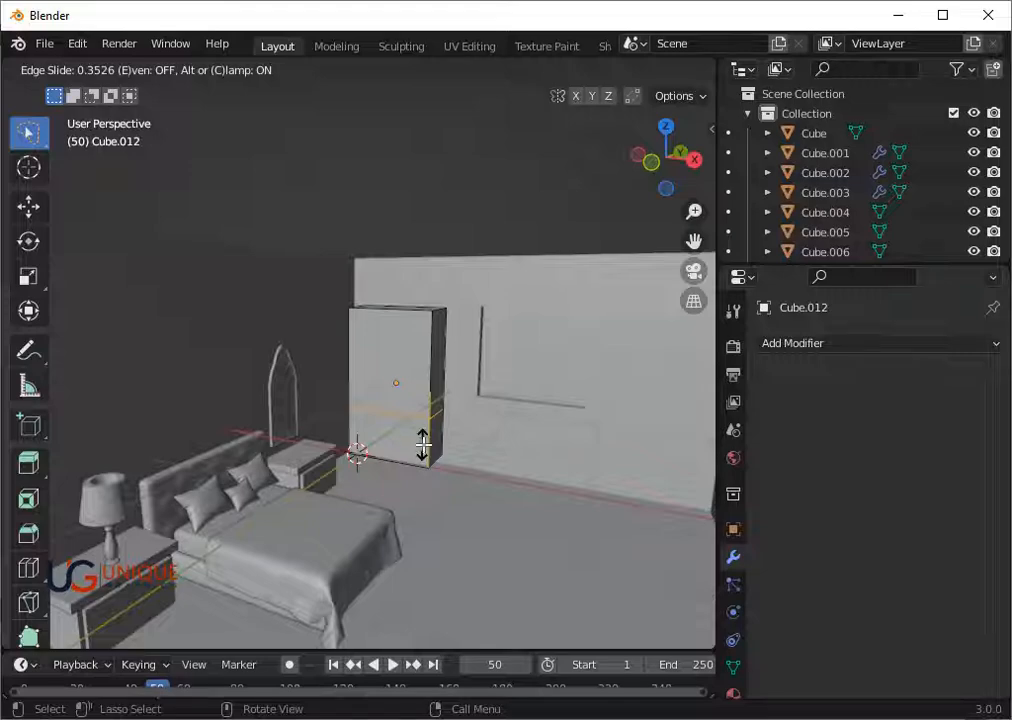
left_click(423, 445)
Add a centred vertical loop cut to the tall cabinet, splitting its front into two halves
scroll(422, 443, "up", 1)
middle_click_drag(408, 421, 420, 422)
key("ctrl+r")
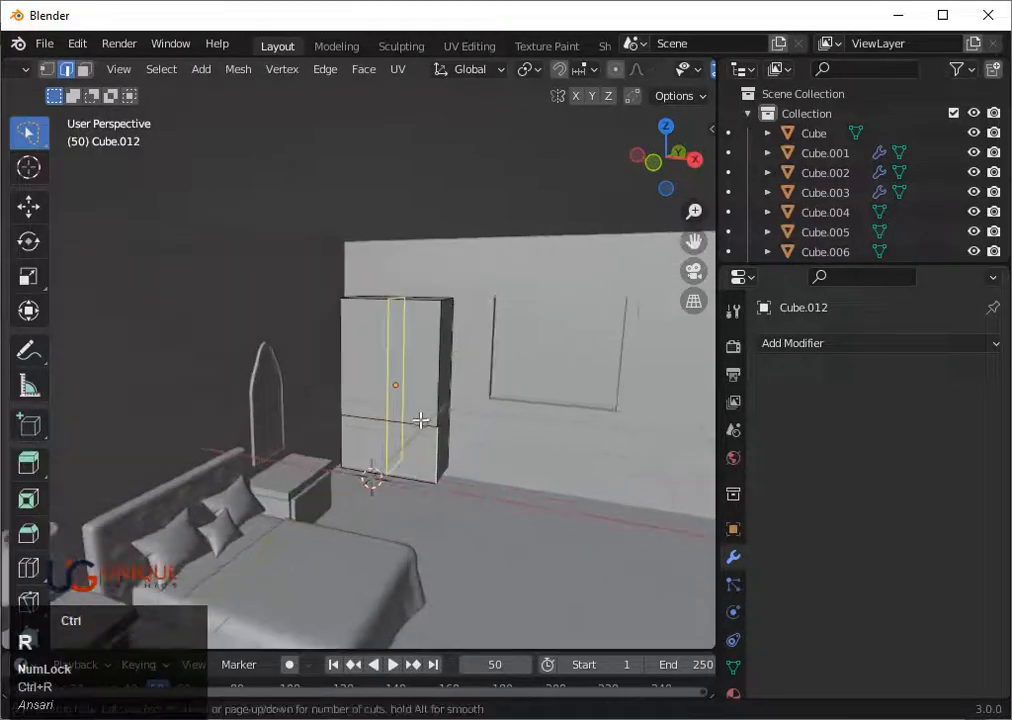
double_click(420, 419)
Select the cabinet's four front faces and inset them individually by about 0.05 m
key("3")
left_click(412, 407)
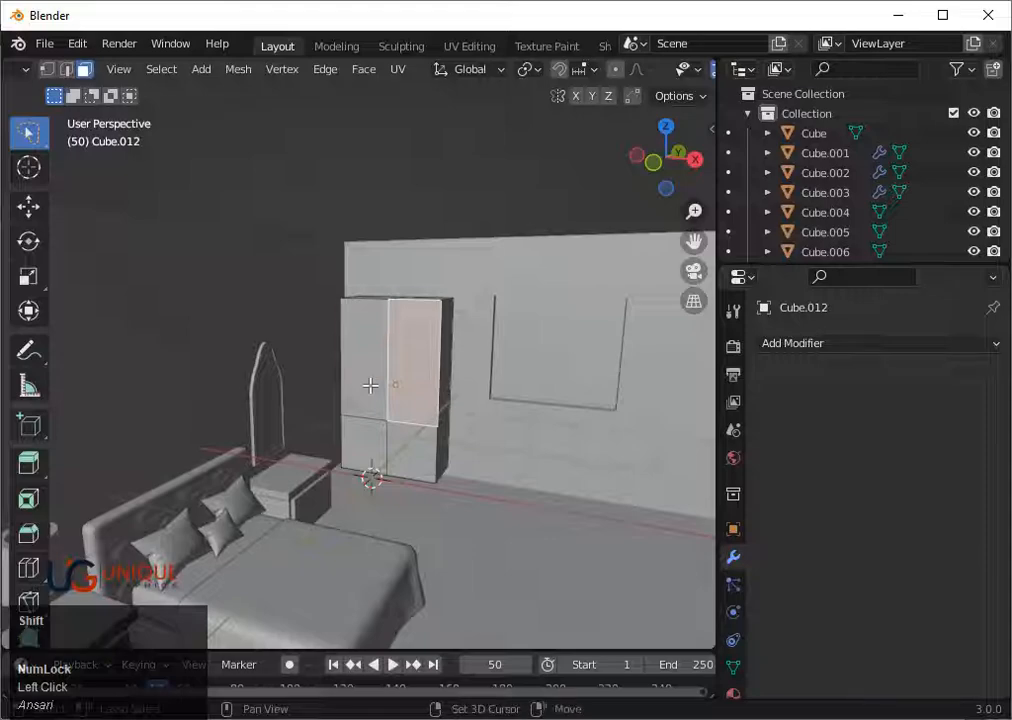
left_click(372, 388, "shift")
left_click(379, 448, "shift")
left_click(415, 452, "shift")
key("i")
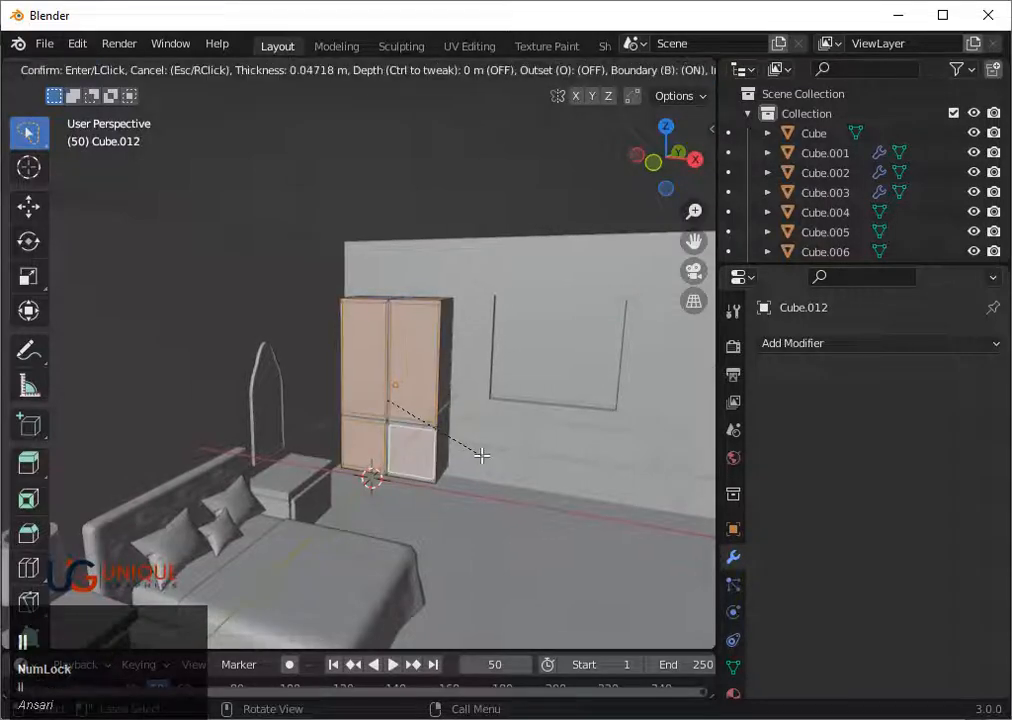
left_click(478, 445)
Fine-tune the size of the four inset front faces, scaling them slightly along X and once more overall
middle_click(481, 434)
middle_click_drag(481, 434, 524, 422)
scroll(501, 429, "up", 1)
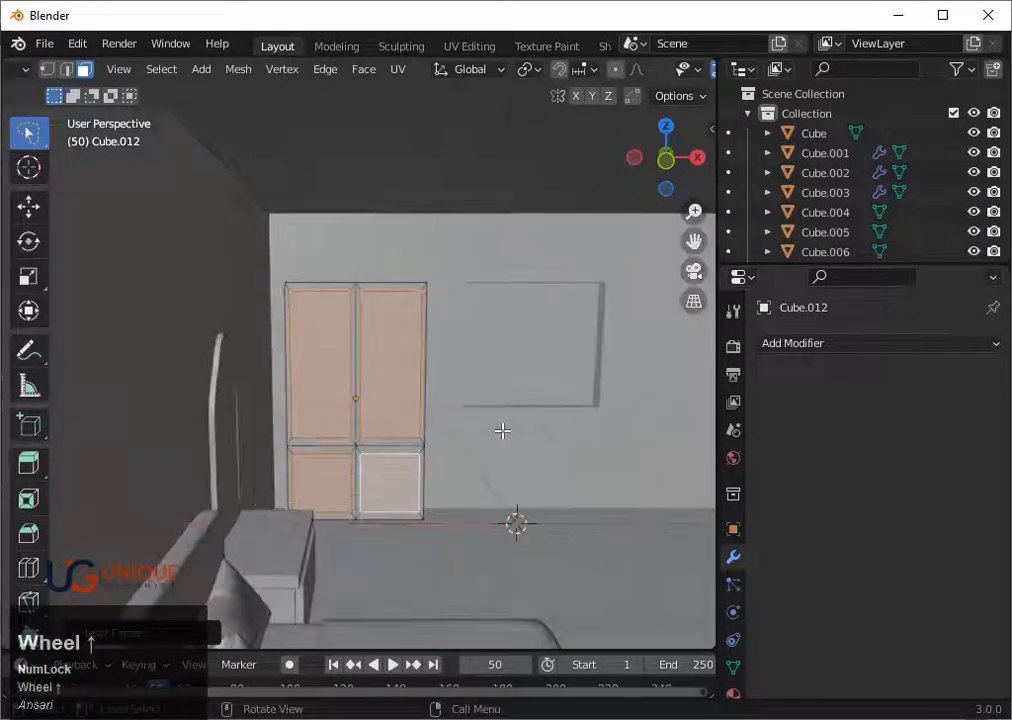
key("s")
key("x")
left_click(498, 434)
key("s")
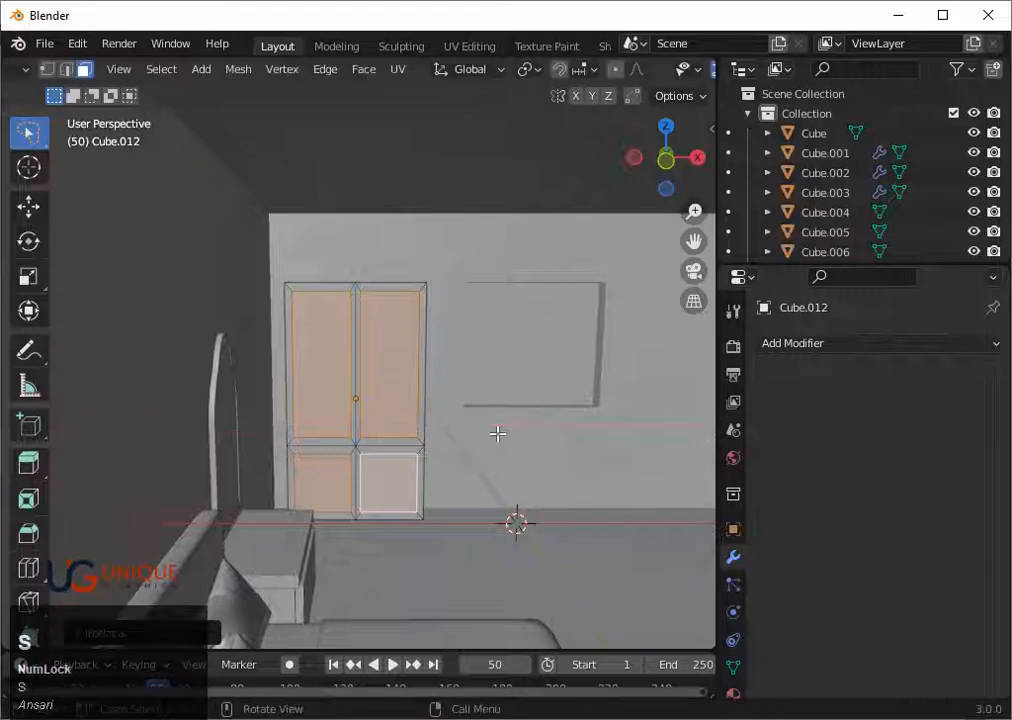
left_click(499, 437)
Move the four inset front faces slightly down along Z, by about 0.01 m
mouse_move(472, 440)
middle_mouse_down()
mouse_move(484, 441)
mouse_move(468, 445)
middle_mouse_up()
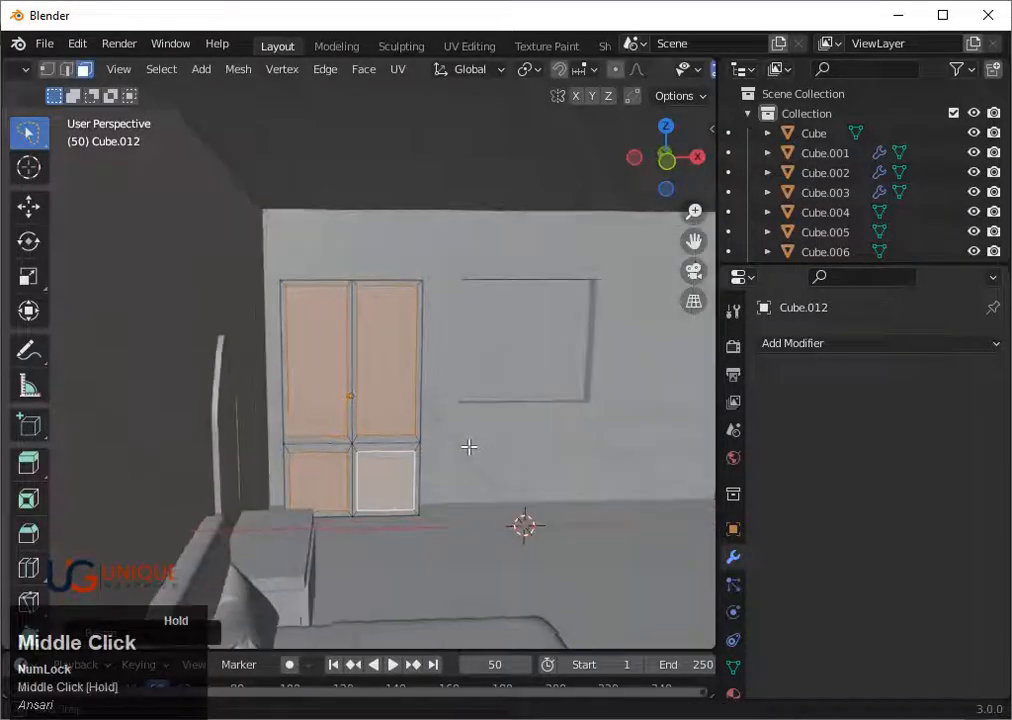
key("g")
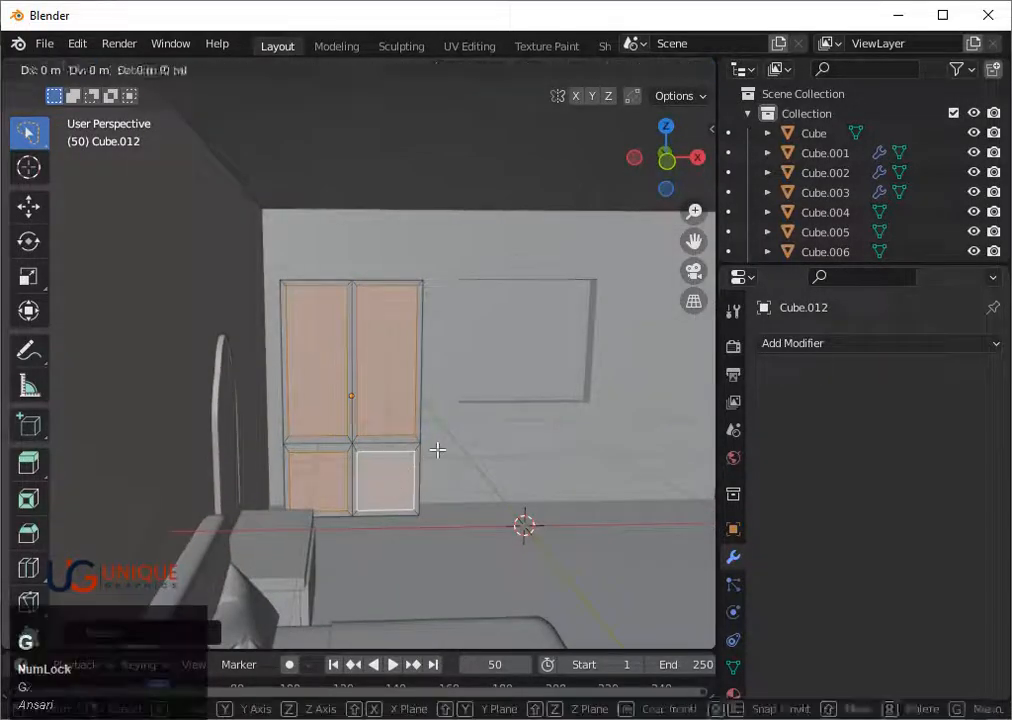
key("z")
key("Up")
key("Up")
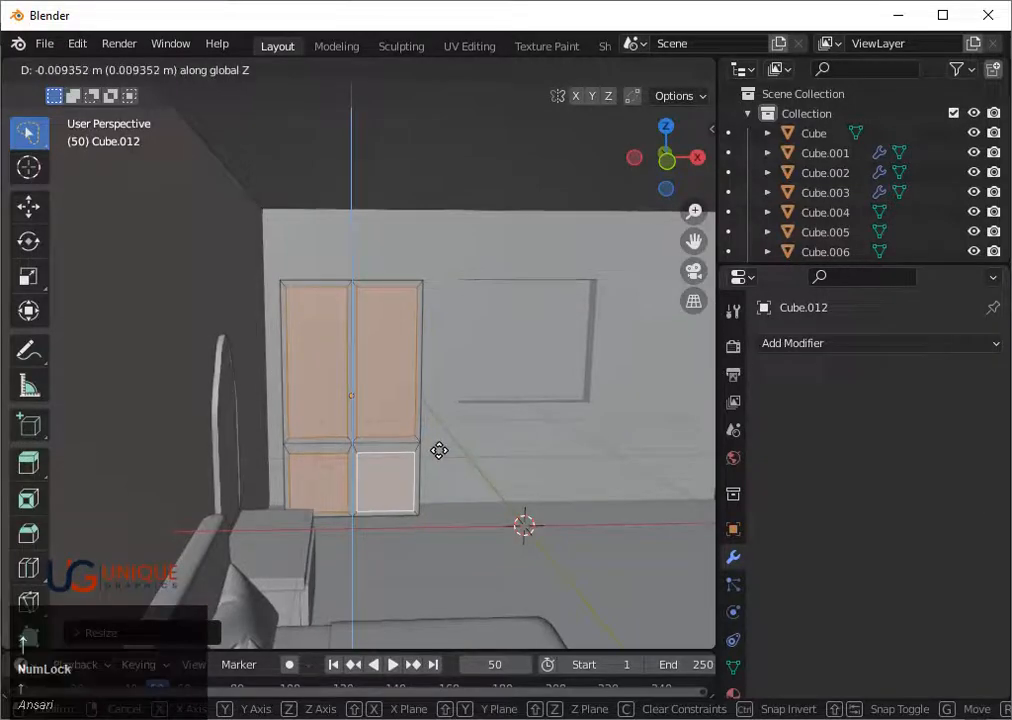
left_click(425, 460)
Nudge the two lower inset faces up along Z and stretch them slightly in height
left_click(385, 476)
left_click(325, 478, "shift")
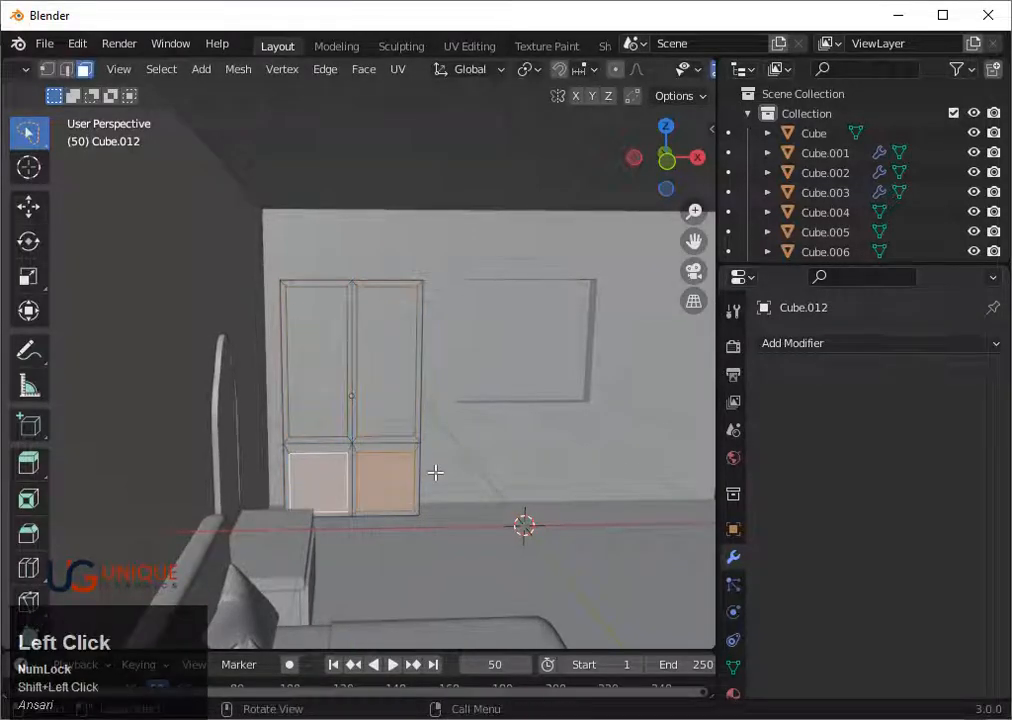
key("g")
key("z")
key("Up")
key("Up")
key("Up")
left_click(437, 472)
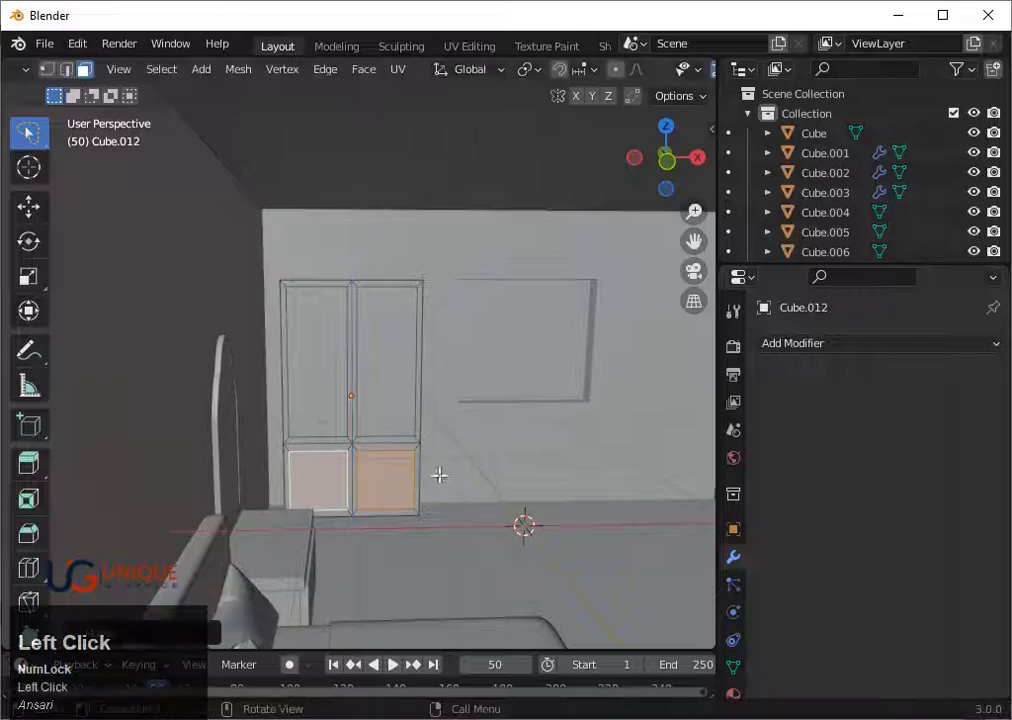
key("s")
key("z")
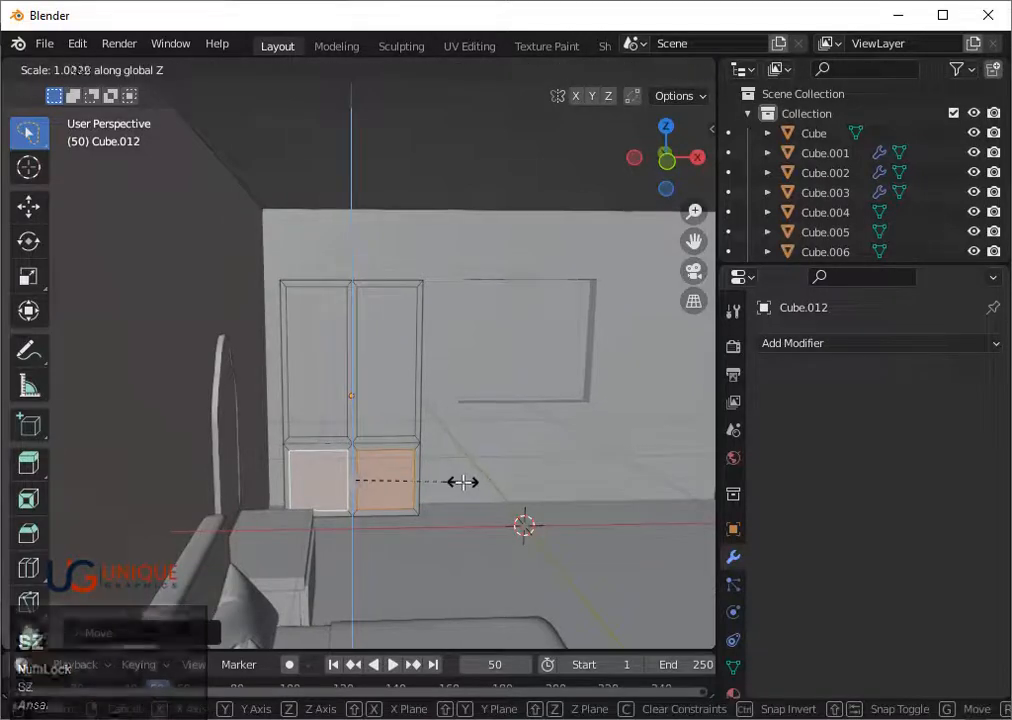
left_click(461, 481)
Add the two upper inset faces to the selection and extrude all four panels twice to form raised cabinet doors
scroll(462, 475, "down", 3)
middle_click_drag(463, 473, 368, 472)
left_click(423, 372, "shift")
left_click(378, 375, "shift")
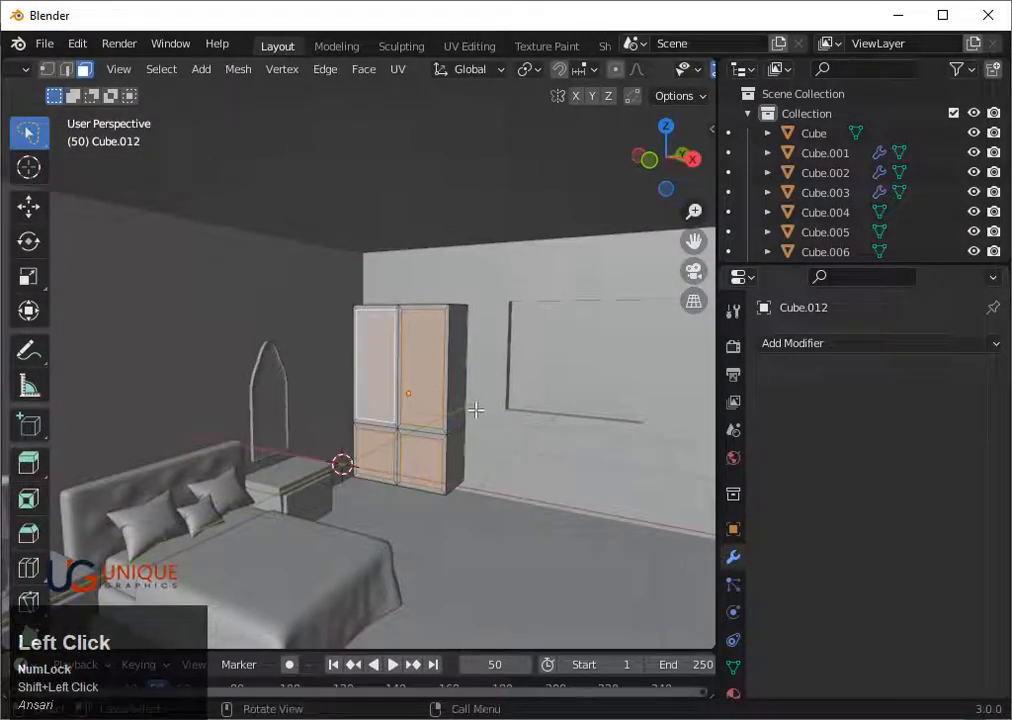
key("e")
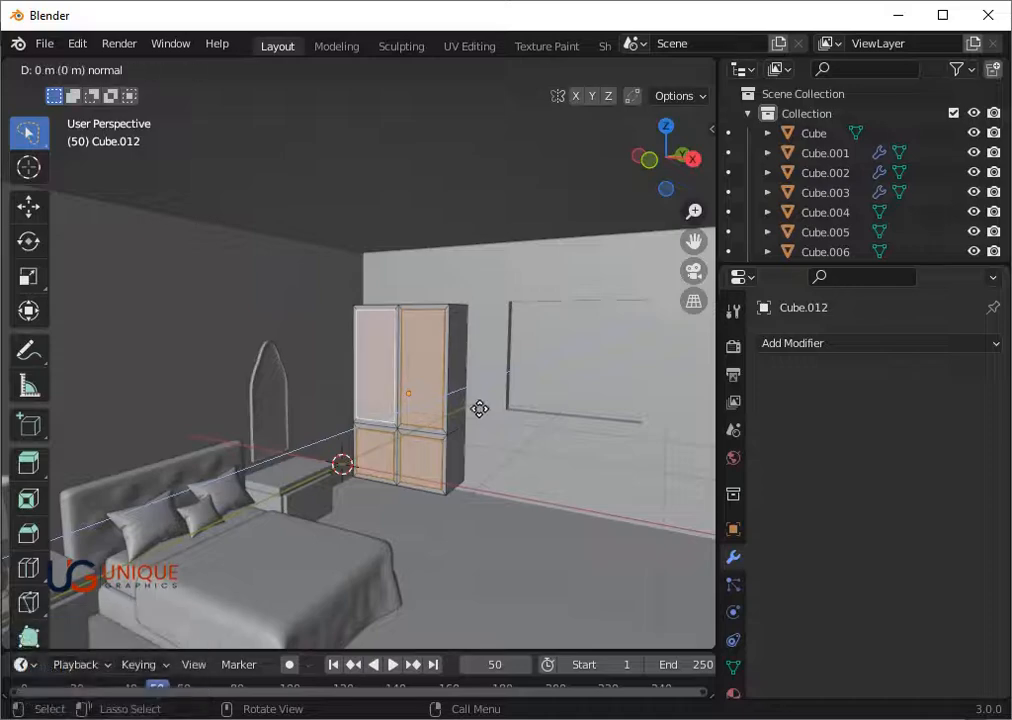
left_click(481, 407)
middle_click_drag(481, 407, 472, 416)
key("e")
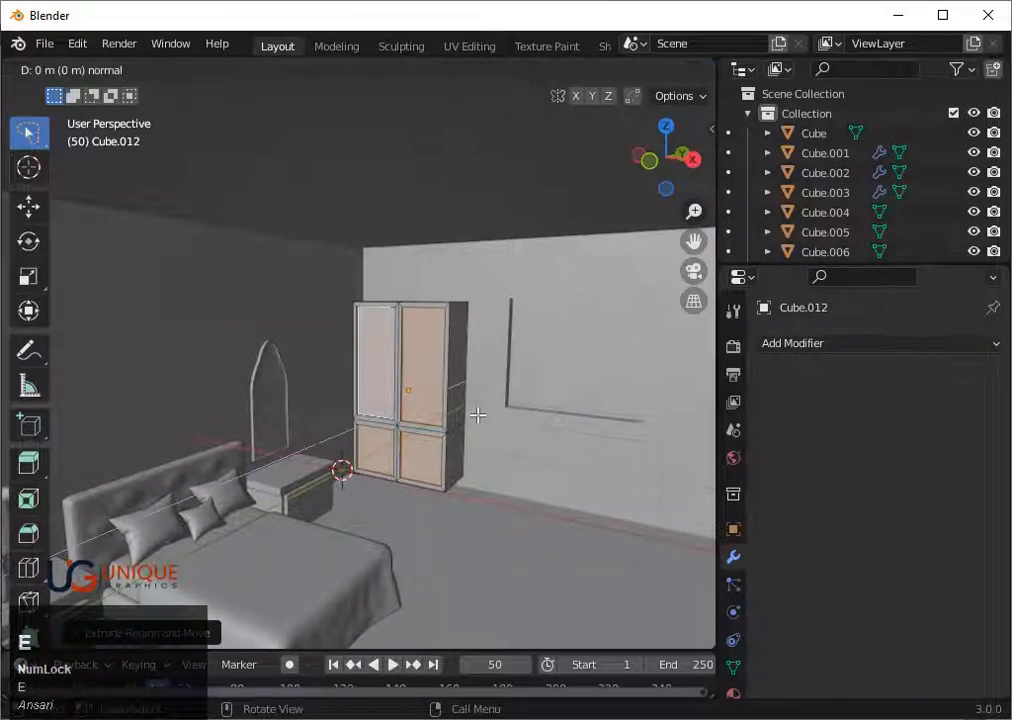
left_click(477, 420)
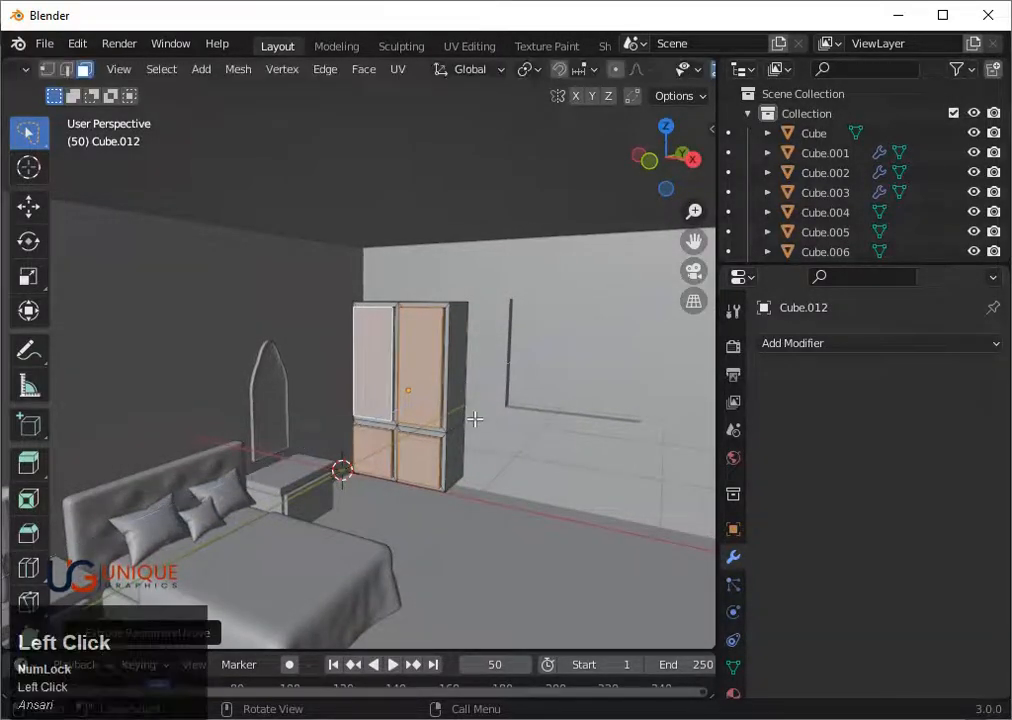
Shift the extruded door faces slightly along Y toward the cabinet body to reduce their thickness
key("Tab")
middle_click(483, 425)
middle_click_drag(483, 425, 334, 422)
key("ctrl+z")
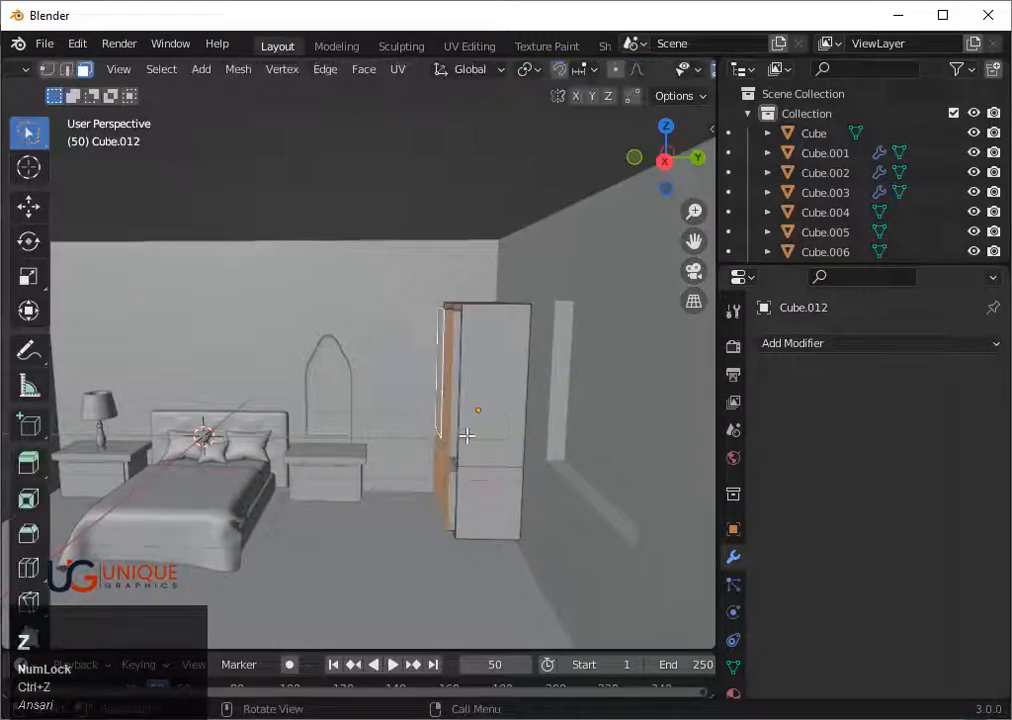
key("g")
key("y")
left_click(468, 436)
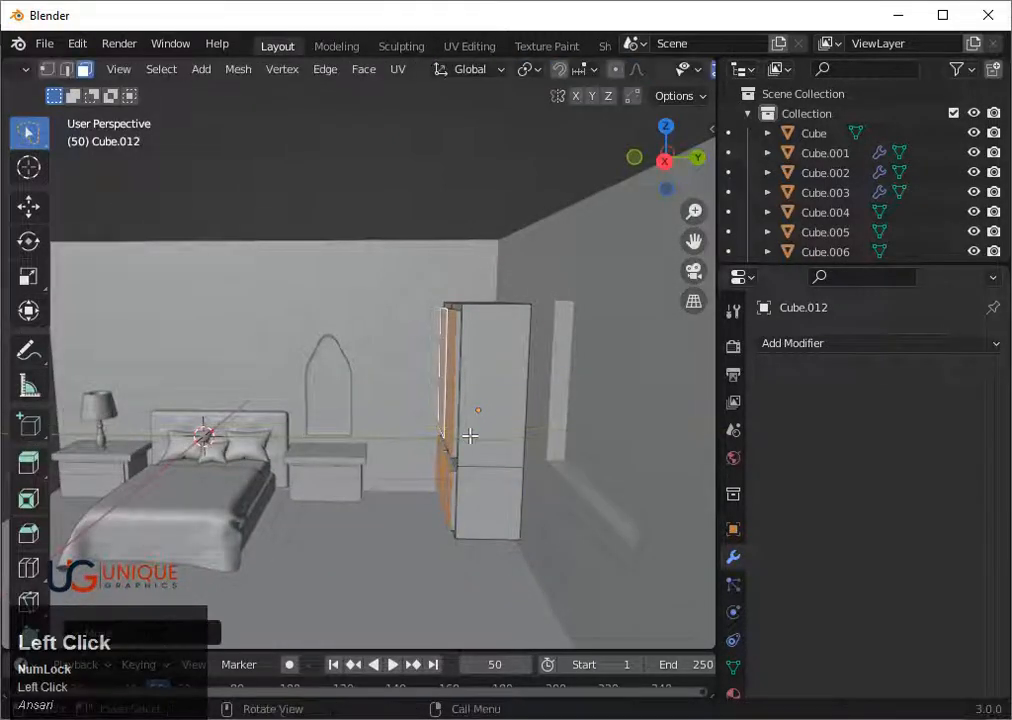
key("Tab")
middle_click_drag(468, 436, 508, 458)
scroll(520, 458, "up", 3)
Examine the cabinet's door panels and its placement within the whole room
key("Tab")
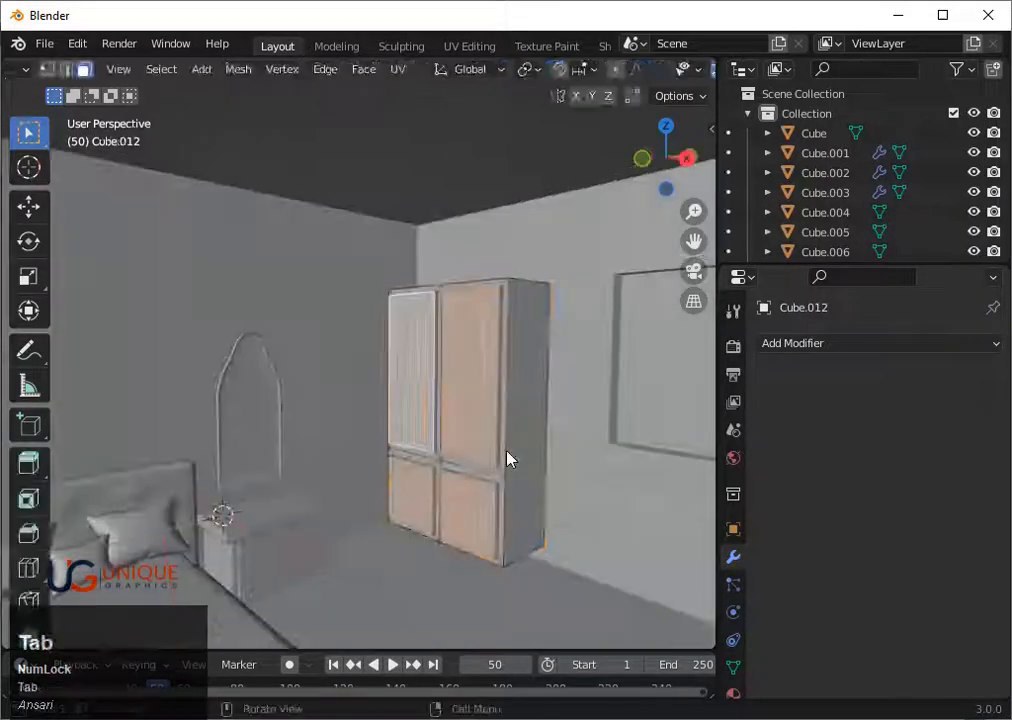
left_click(566, 448)
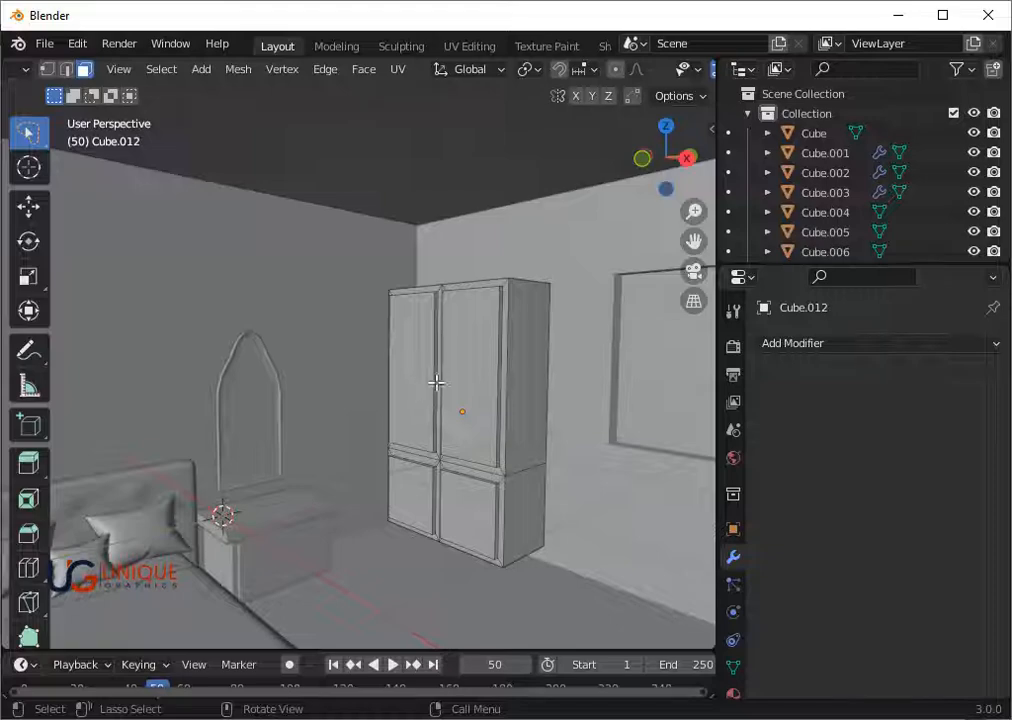
key("Tab")
scroll(566, 400, "down", 5)
left_click(522, 501)
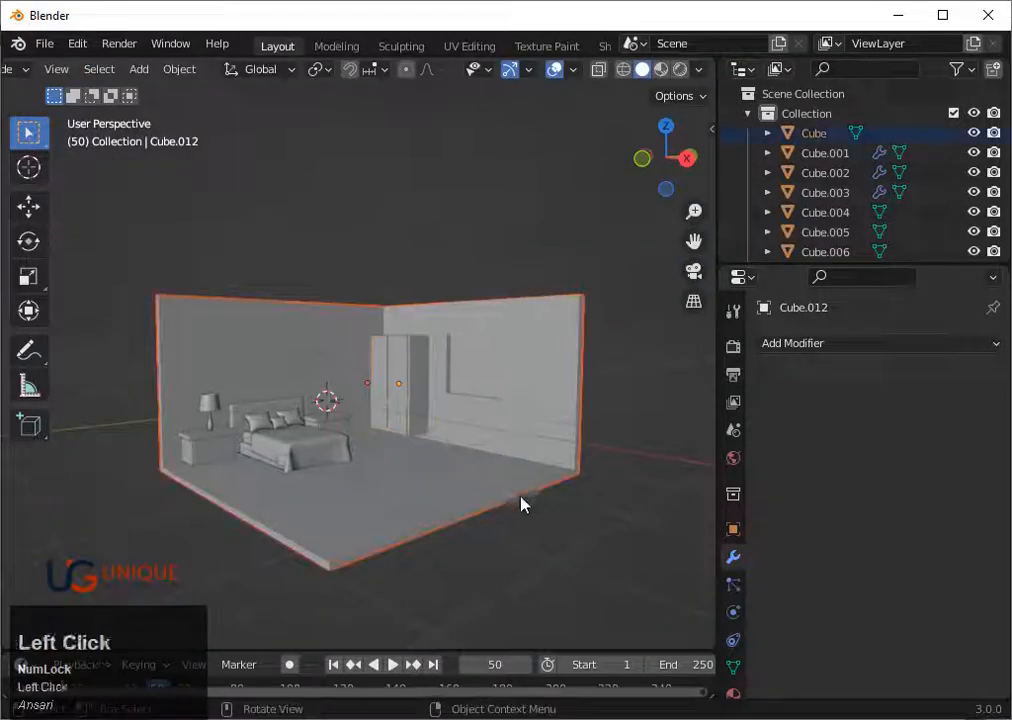
middle_click_drag(522, 501, 528, 541)
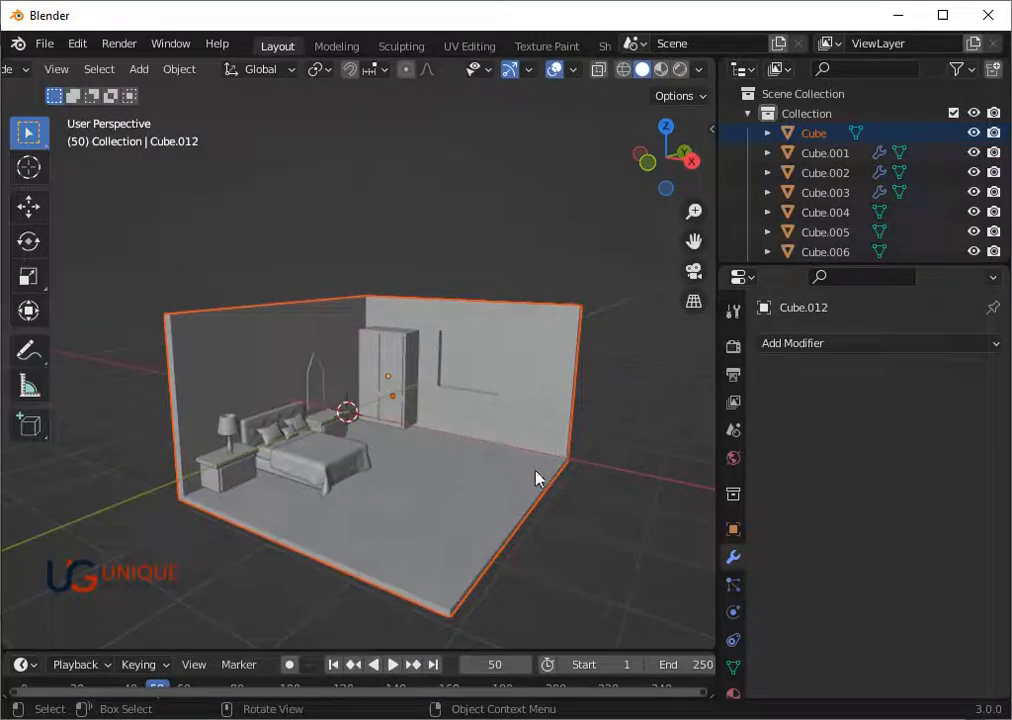
scroll(537, 478, "up", 2)
scroll(560, 482, "down", 4)
middle_click_drag(601, 488, 601, 486)
scroll(595, 488, "up", 5)
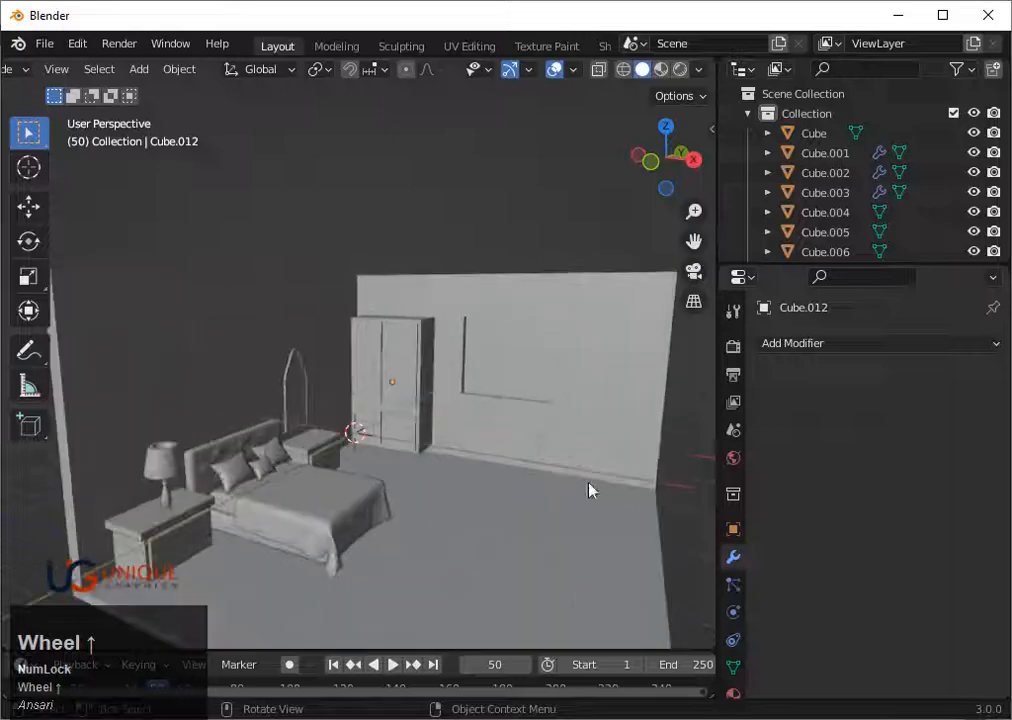
In wireframe right view, move the room mesh's selected window face about -0.13 m along Y, then restore solid shading in Object Mode
left_click(538, 394)
key("Tab")
middle_click_drag(599, 391, 640, 395)
left_click(686, 161)
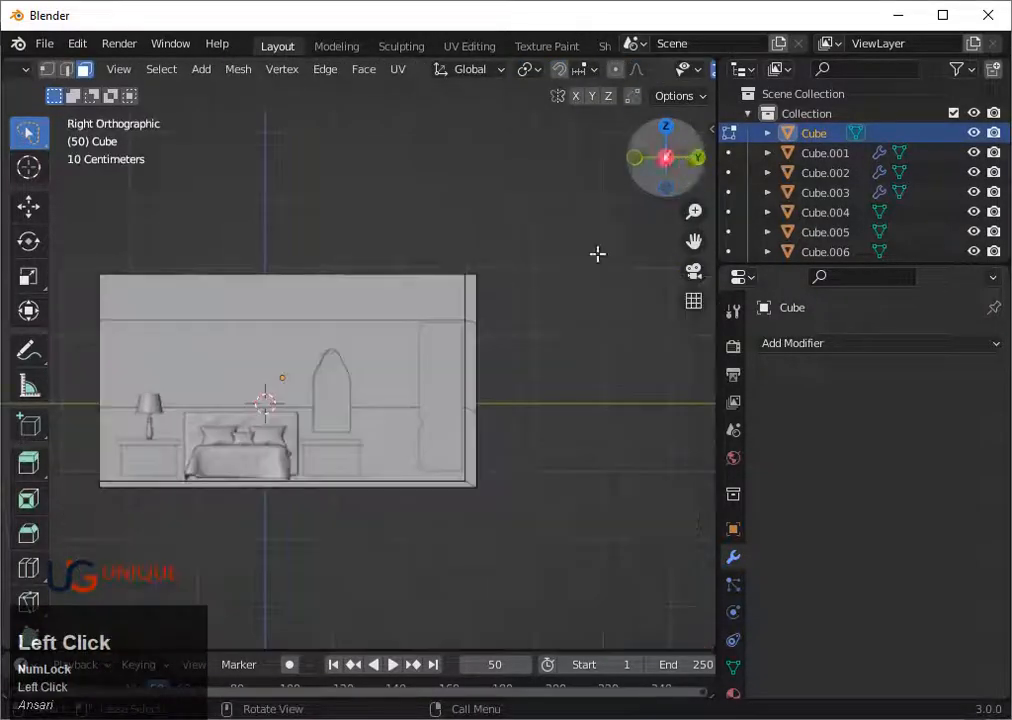
key("shift+z")
key("g")
key("x")
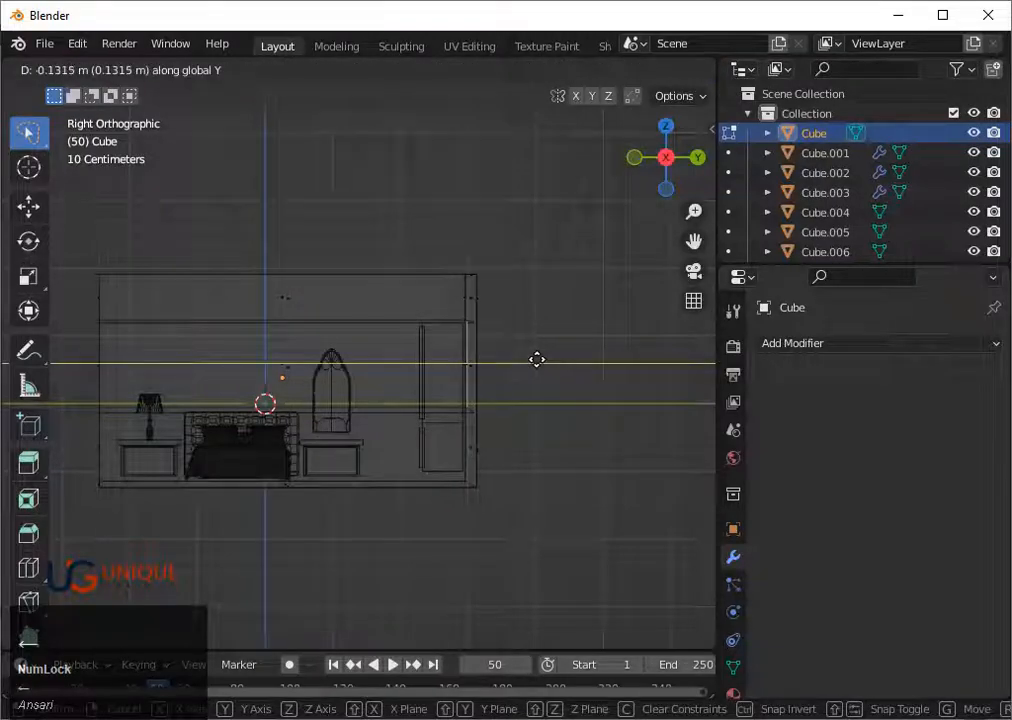
left_click(536, 360)
scroll(535, 362, "up", 2)
middle_click_drag(535, 366, 626, 420)
scroll(626, 420, "down", 1)
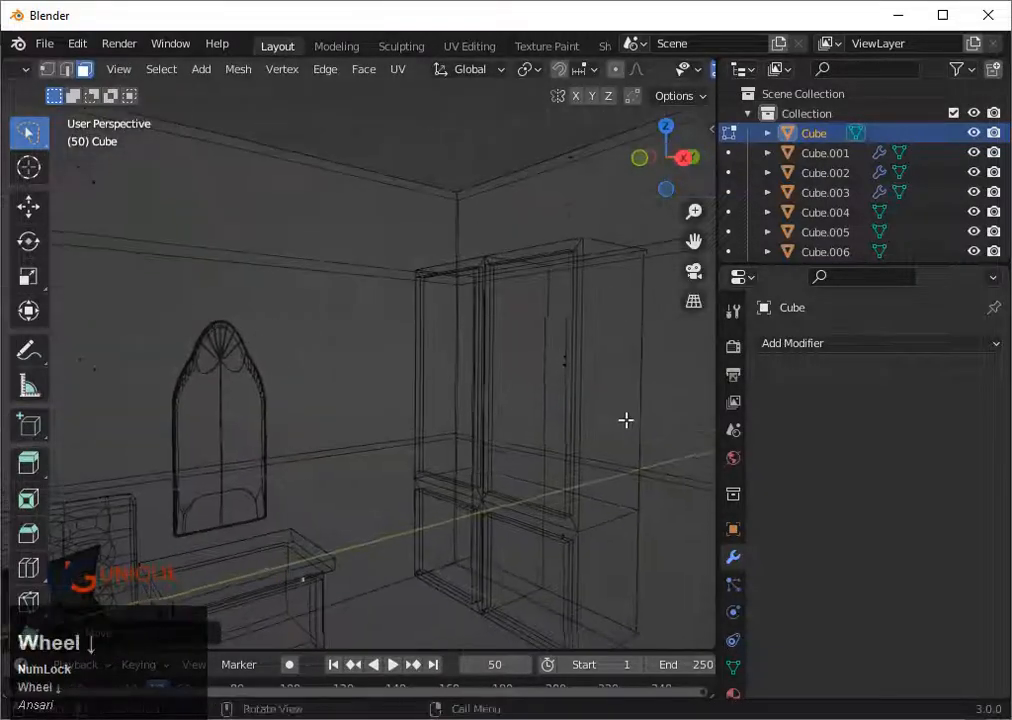
scroll(626, 420, "down", 2)
scroll(615, 434, "down", 2)
key("Tab")
key("shift+z")
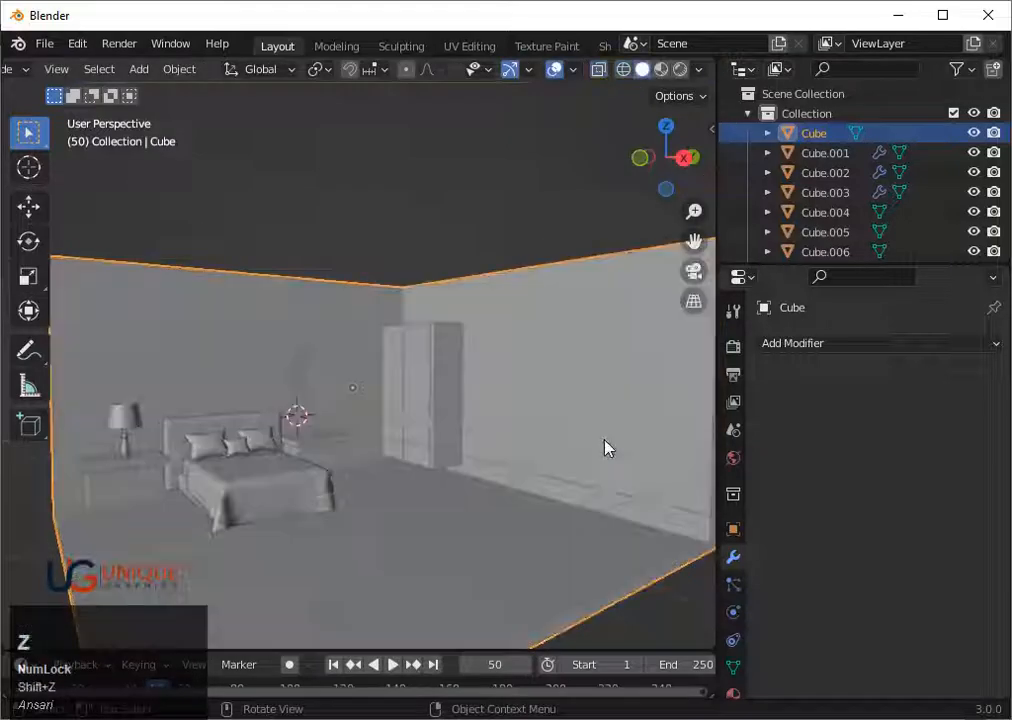